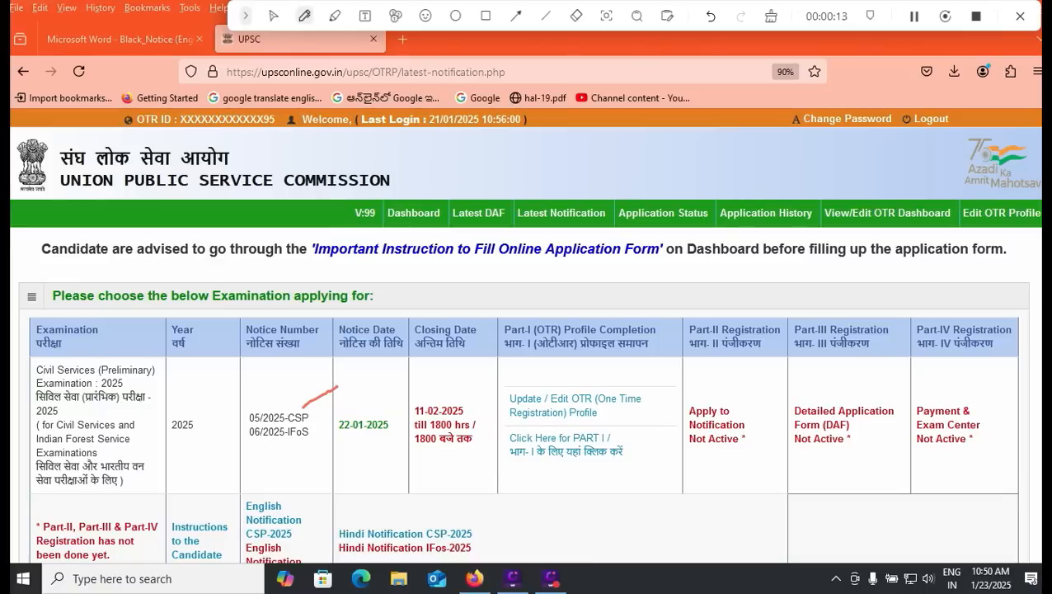
# Step: Underline the notice number, notice date 22-01-2025 and closing date 11-02-2025 in red
pyautogui.moveTo(277, 451); pyautogui.dragTo(307, 452)
pyautogui.moveTo(357, 455); pyautogui.dragTo(394, 441)
pyautogui.moveTo(451, 396); pyautogui.dragTo(487, 382)
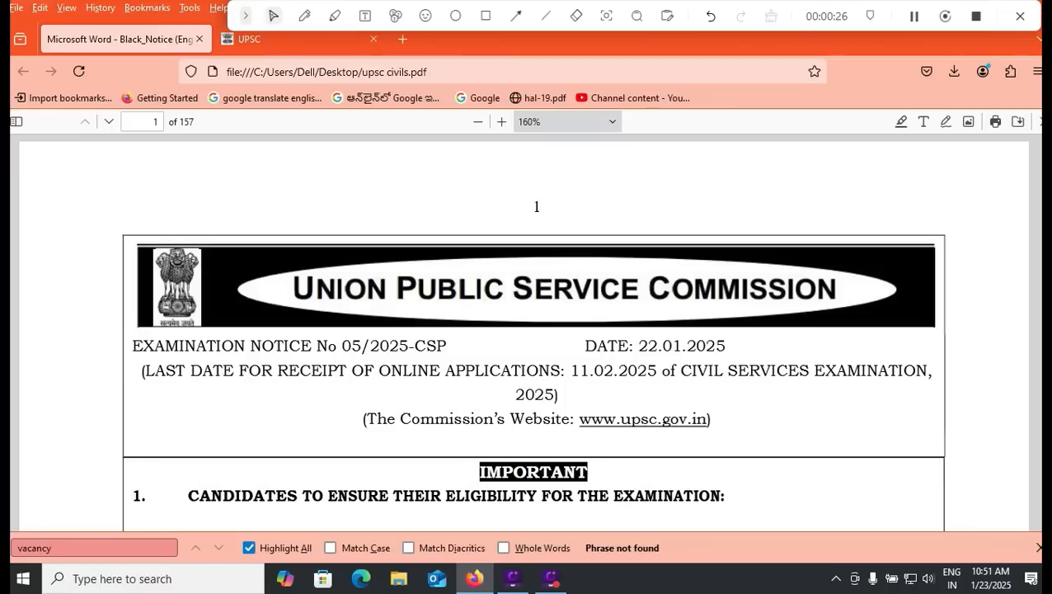
# Step: Underline the 979 vacancies, the 1st August cut-off and August 2004 birth limit, flagging the age paragraph
pyautogui.scroll(-10, 523, 330)
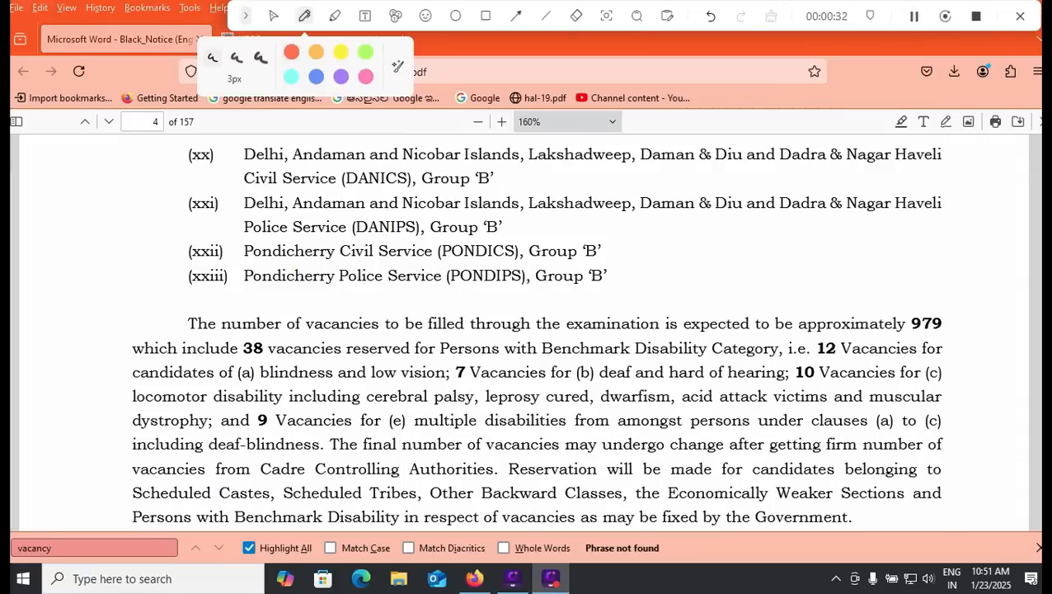
pyautogui.moveTo(910, 338); pyautogui.dragTo(975, 338)
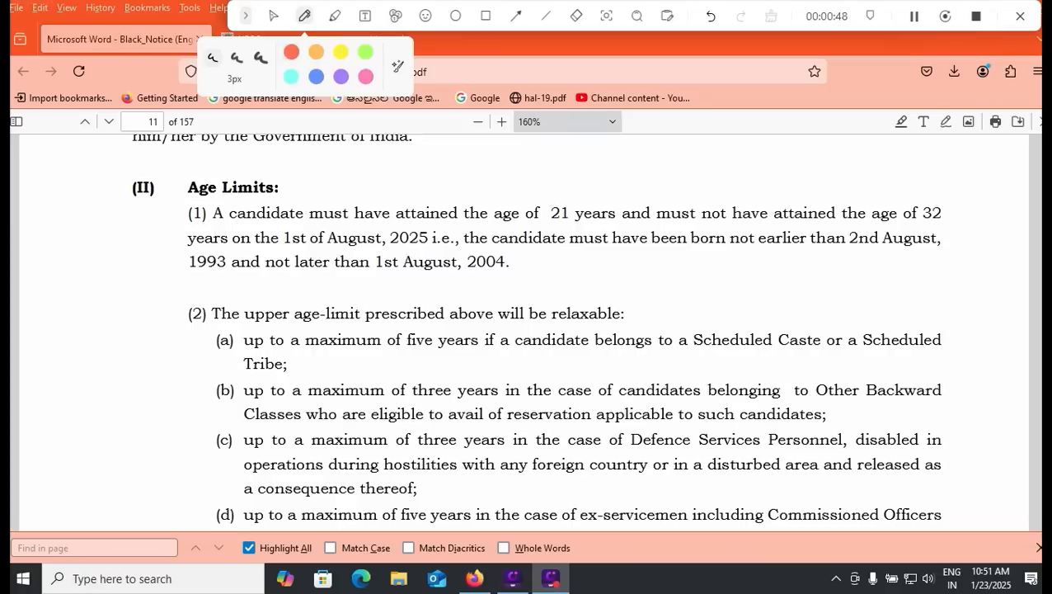
pyautogui.moveTo(304, 245); pyautogui.dragTo(345, 249)
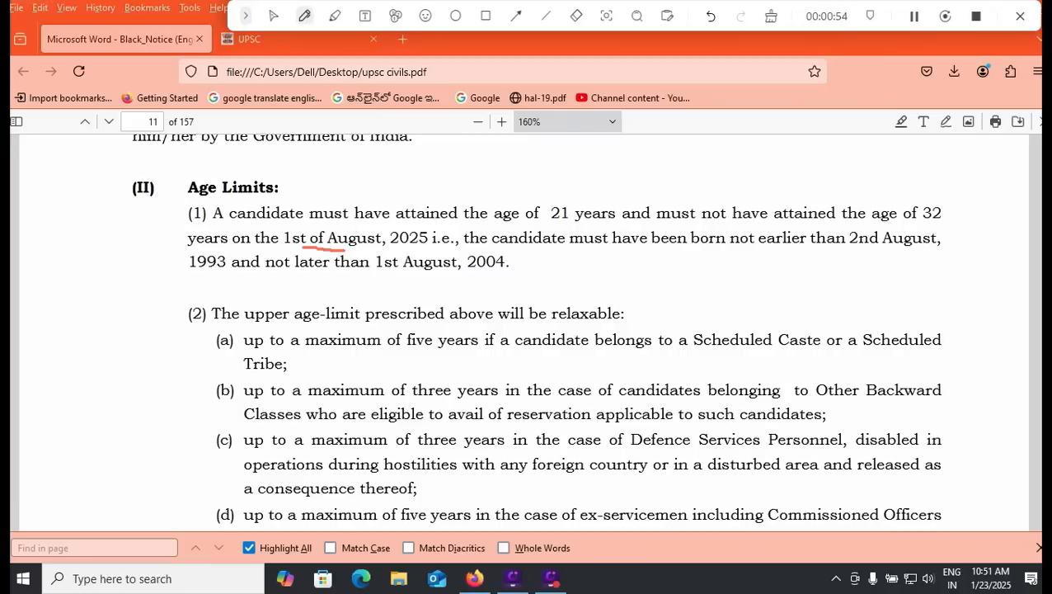
pyautogui.moveTo(407, 279); pyautogui.dragTo(496, 276)
pyautogui.moveTo(961, 199); pyautogui.dragTo(958, 276)
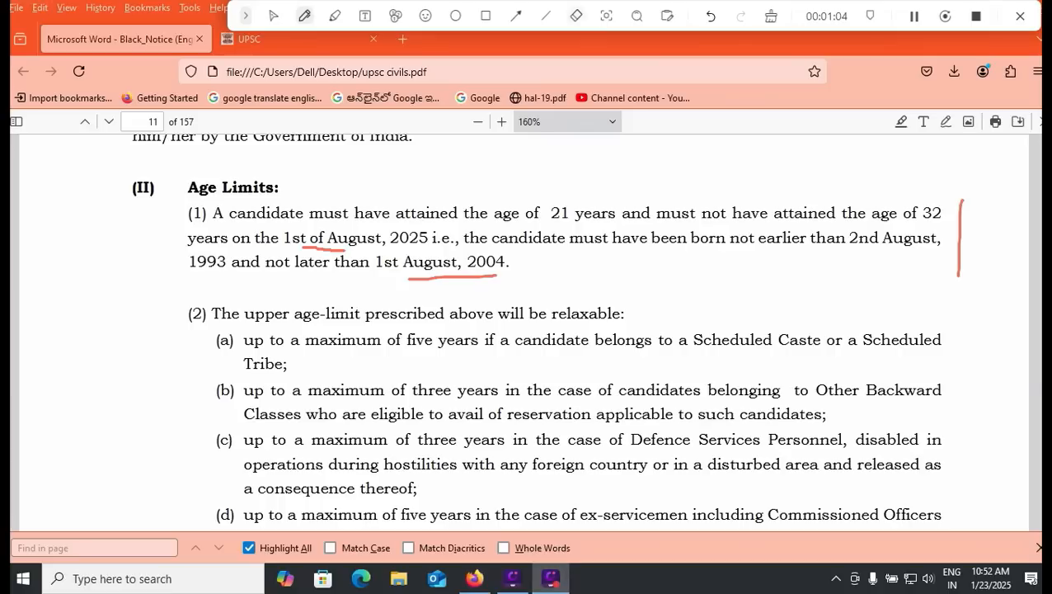
# Step: Erase the red age-limit marks, stop annotating, and return to the UPSC portal tab
pyautogui.click(577, 16)
pyautogui.click(452, 277)
pyautogui.click(324, 248)
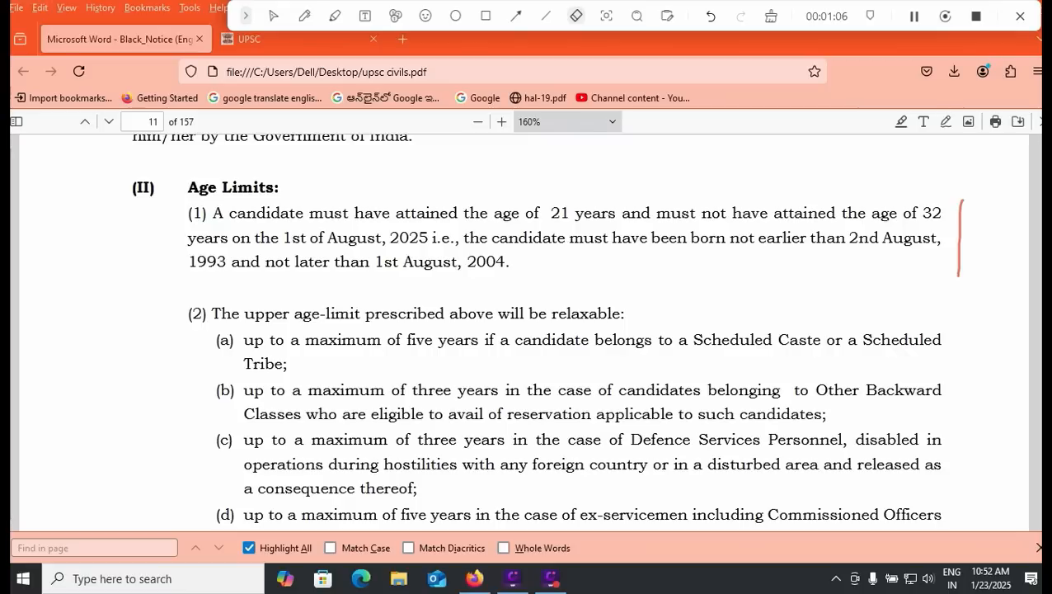
pyautogui.click(960, 239)
pyautogui.click(274, 16)
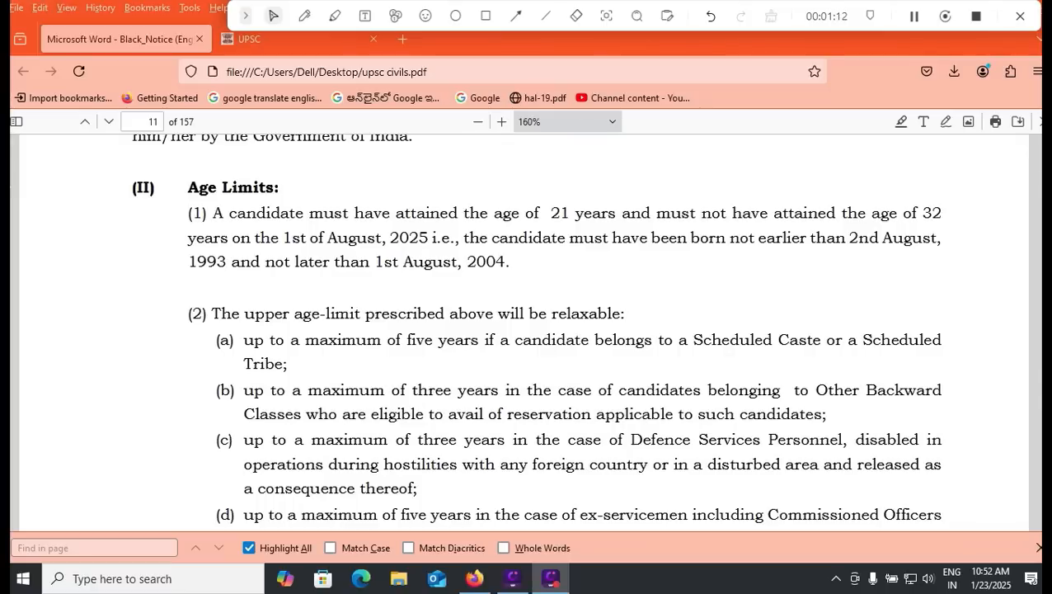
pyautogui.hotkey('ctrl', 'Tab')
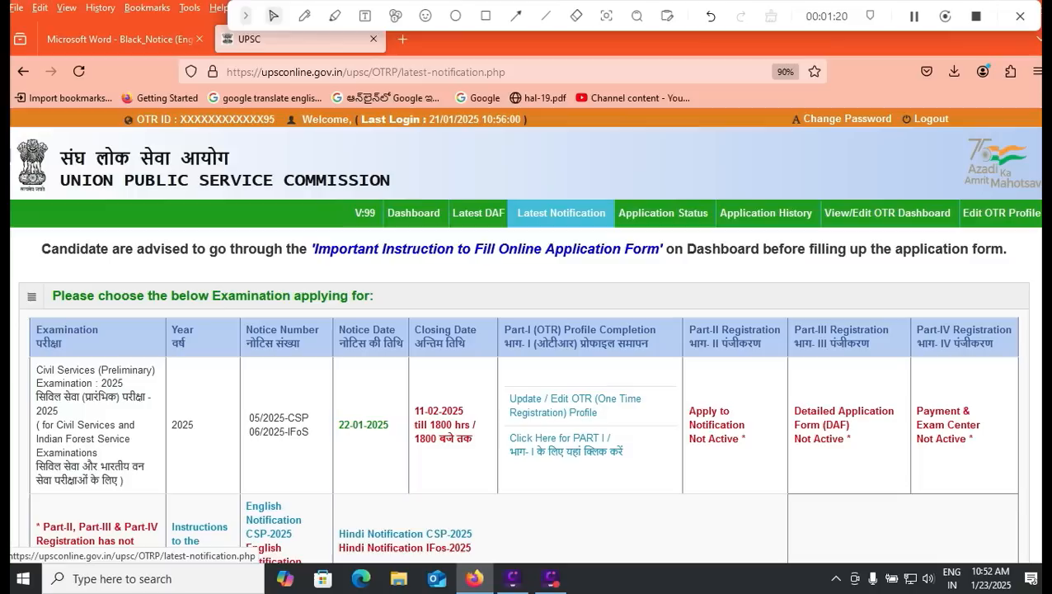
# Step: Draw a red rectangle around the Latest Notification section
pyautogui.click(486, 16)
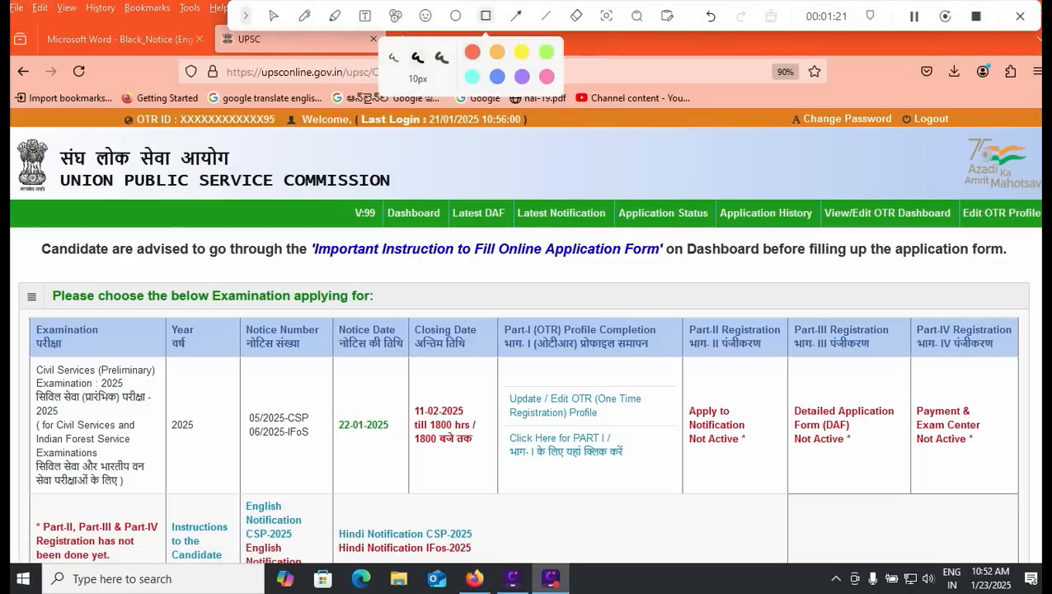
pyautogui.moveTo(503, 185); pyautogui.dragTo(624, 232)
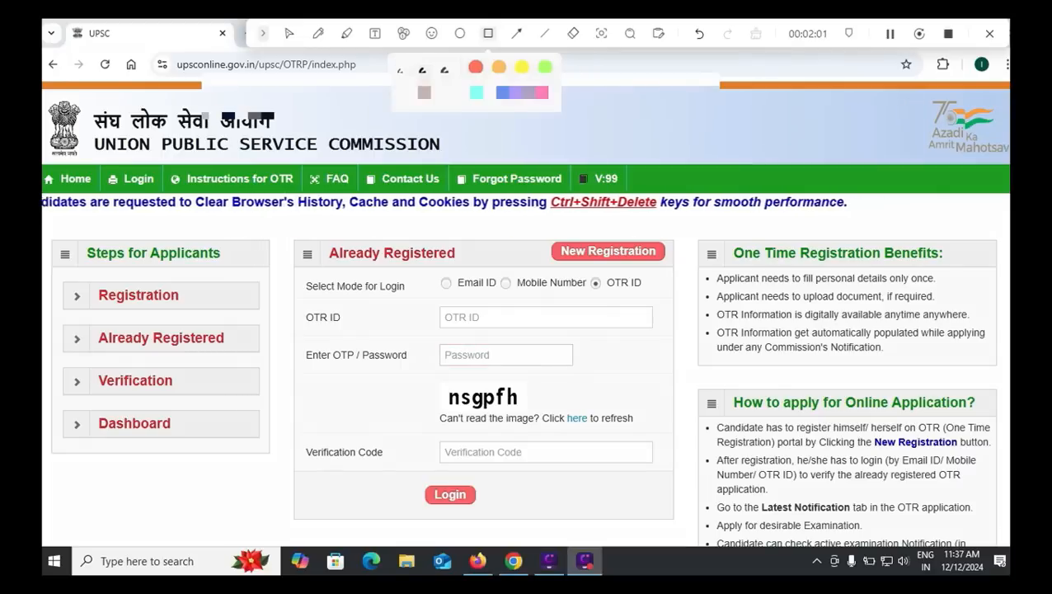
# Step: Box the New Registration option in red on the login page
pyautogui.moveTo(541, 238)
pyautogui.mouseDown()
pyautogui.moveTo(585, 288)
pyautogui.moveTo(677, 270)
pyautogui.mouseUp()
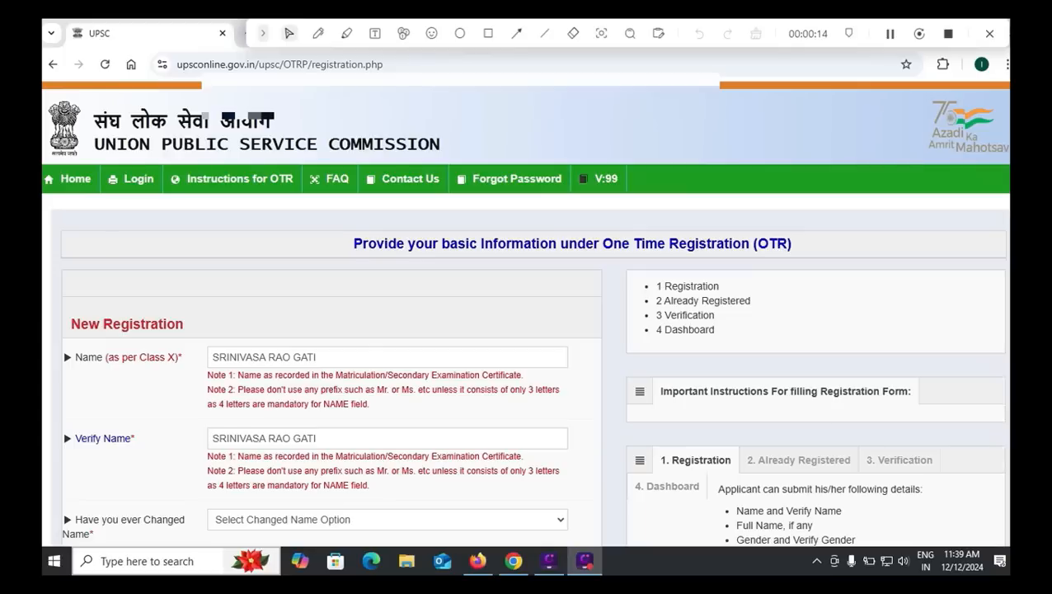
# Step: Check the Name and Verify Name fields, then answer No to 'Have you ever Changed Name'
pyautogui.click(317, 357)
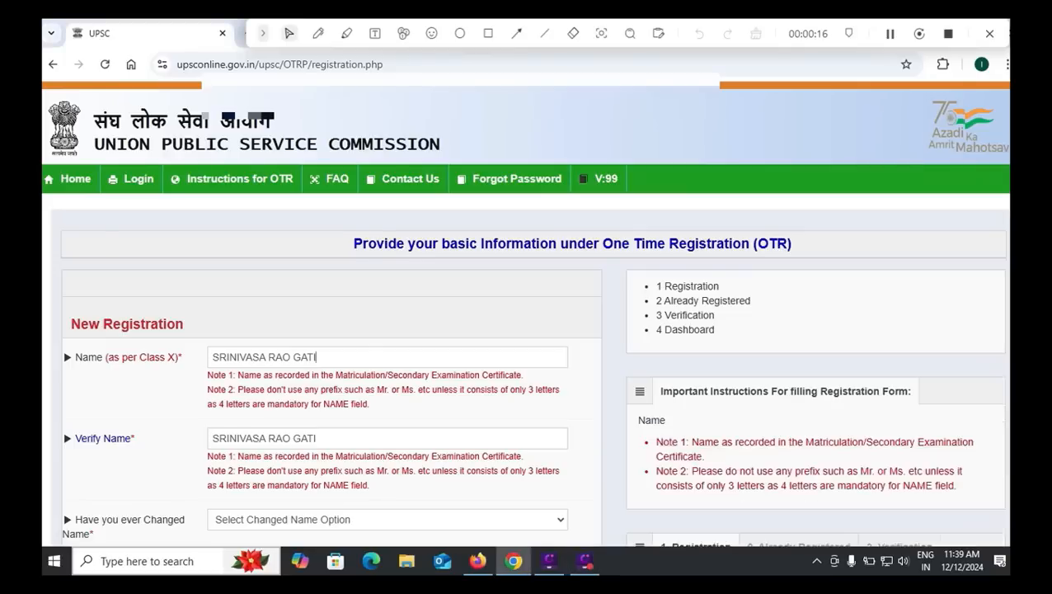
pyautogui.click(317, 438)
pyautogui.scroll(-2, 528, 313)
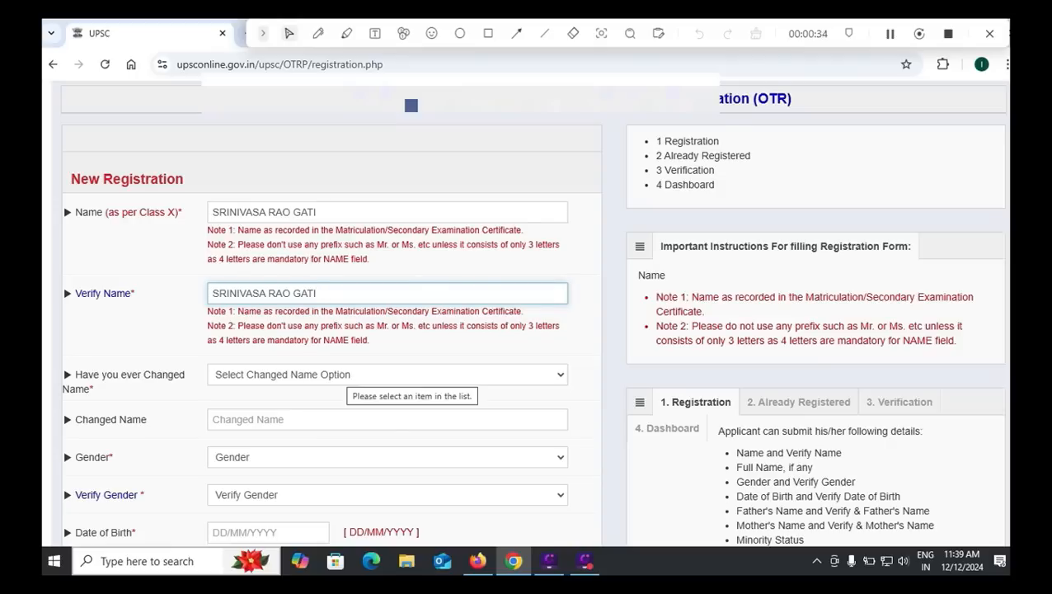
pyautogui.click(346, 374)
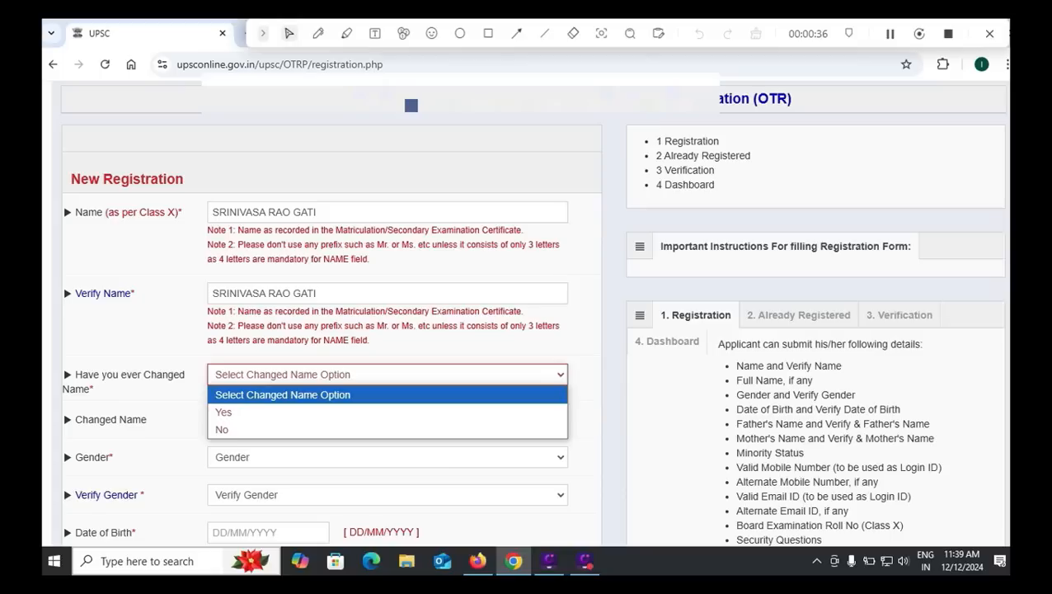
pyautogui.click(343, 411)
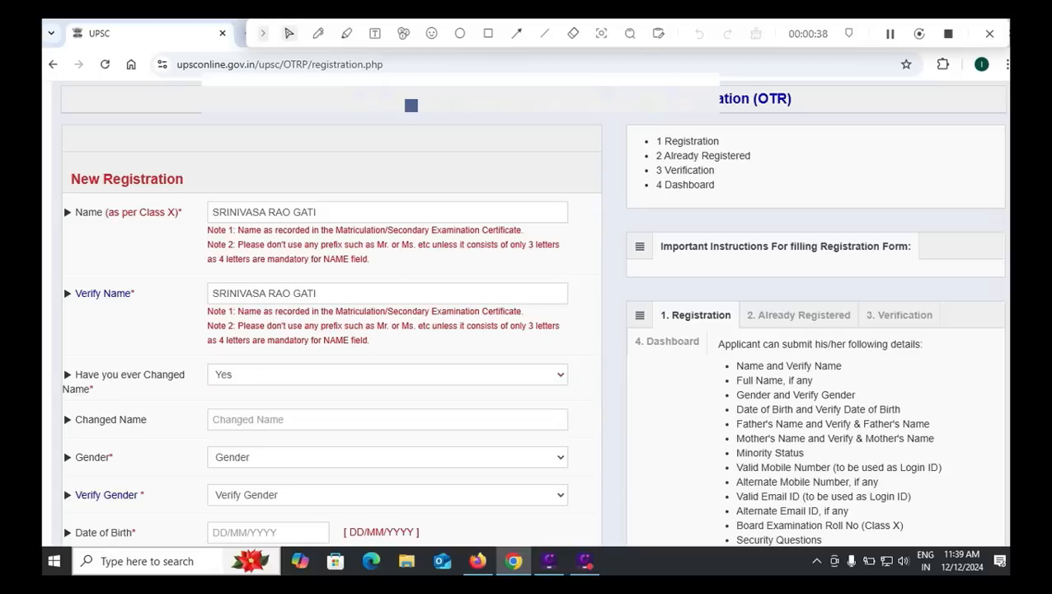
pyautogui.click(342, 420)
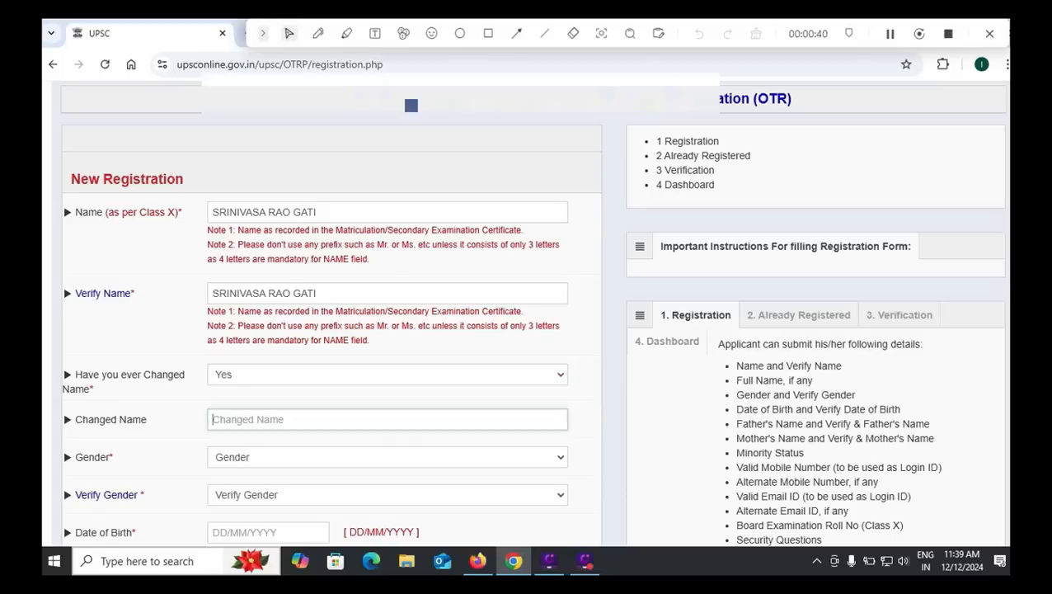
pyautogui.click(342, 374)
pyautogui.click(342, 430)
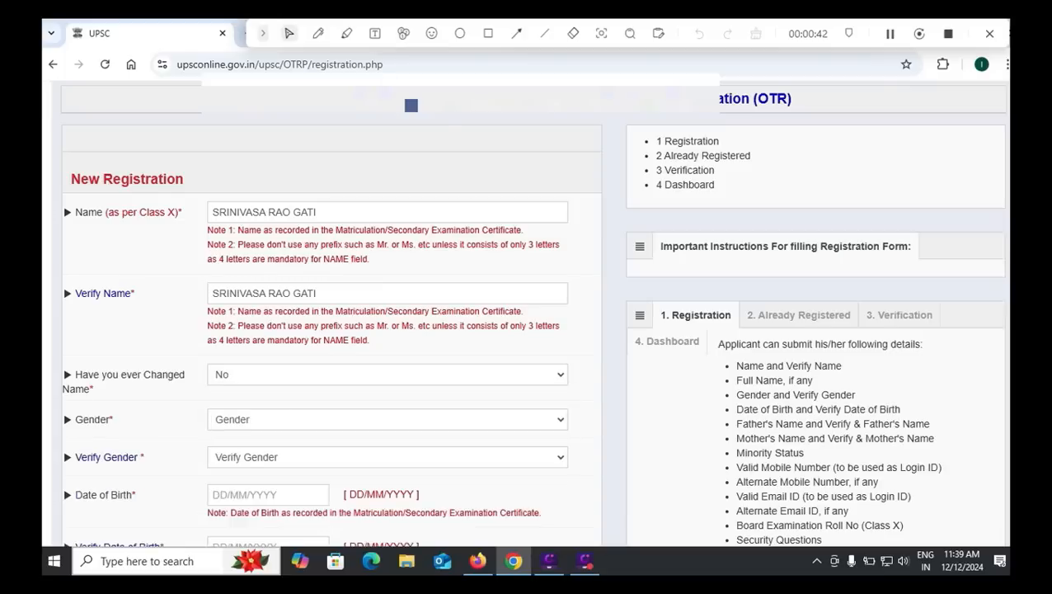
# Step: Set both Verify Gender and Gender to Male
pyautogui.click(343, 457)
pyautogui.click(342, 495)
pyautogui.scroll(-2, 342, 412)
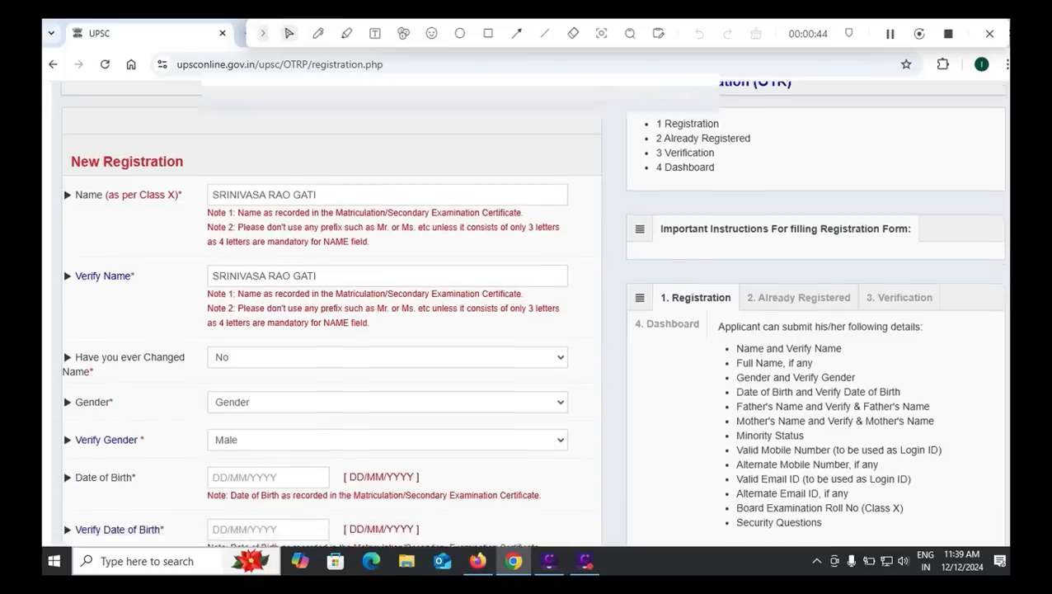
pyautogui.click(343, 274)
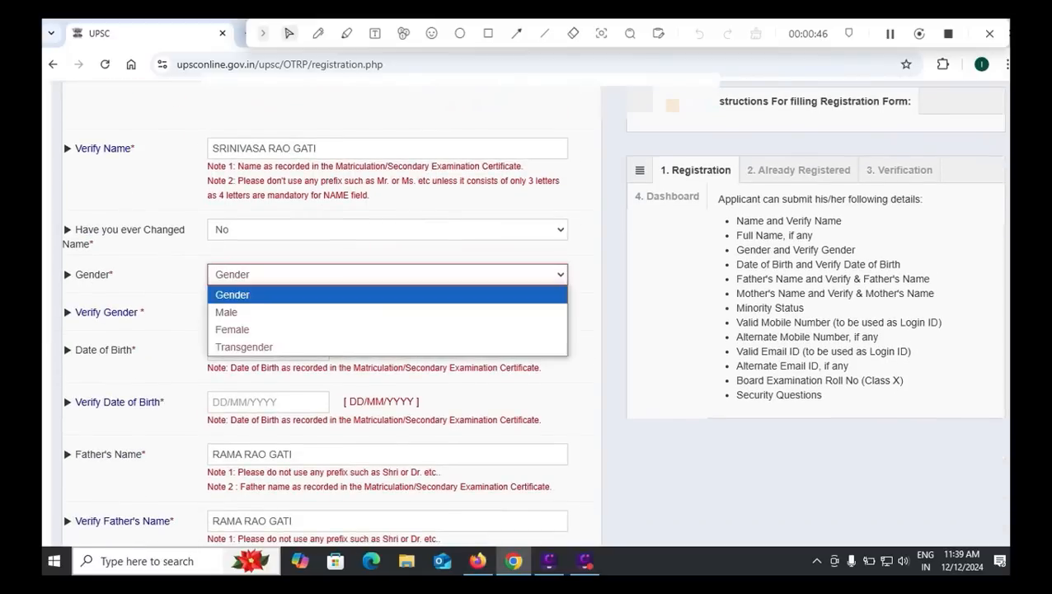
pyautogui.click(342, 310)
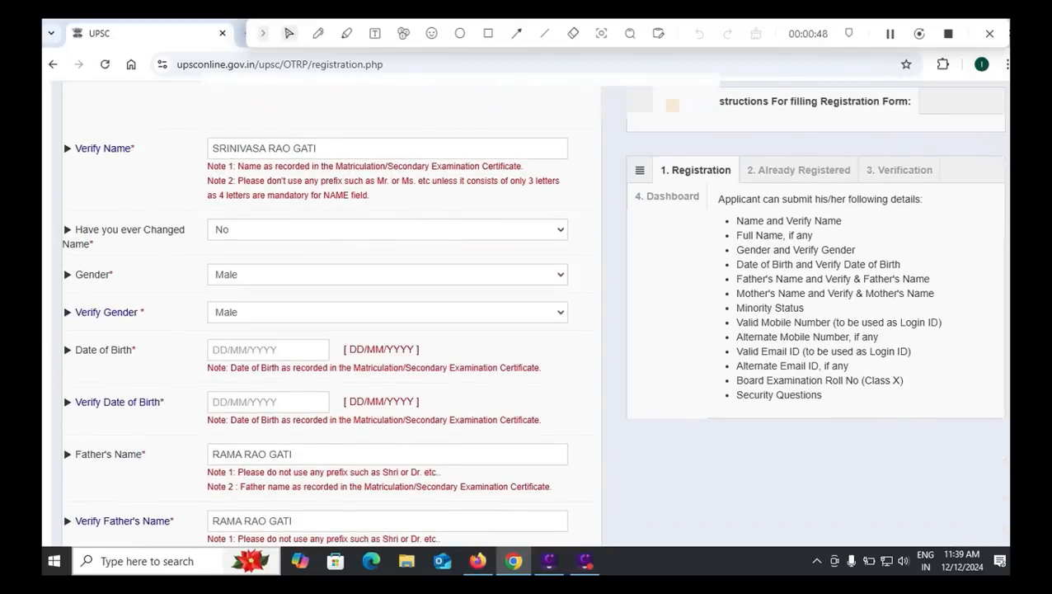
# Step: Set Date of Birth to 01/07/2009 using the calendar
pyautogui.click(268, 349)
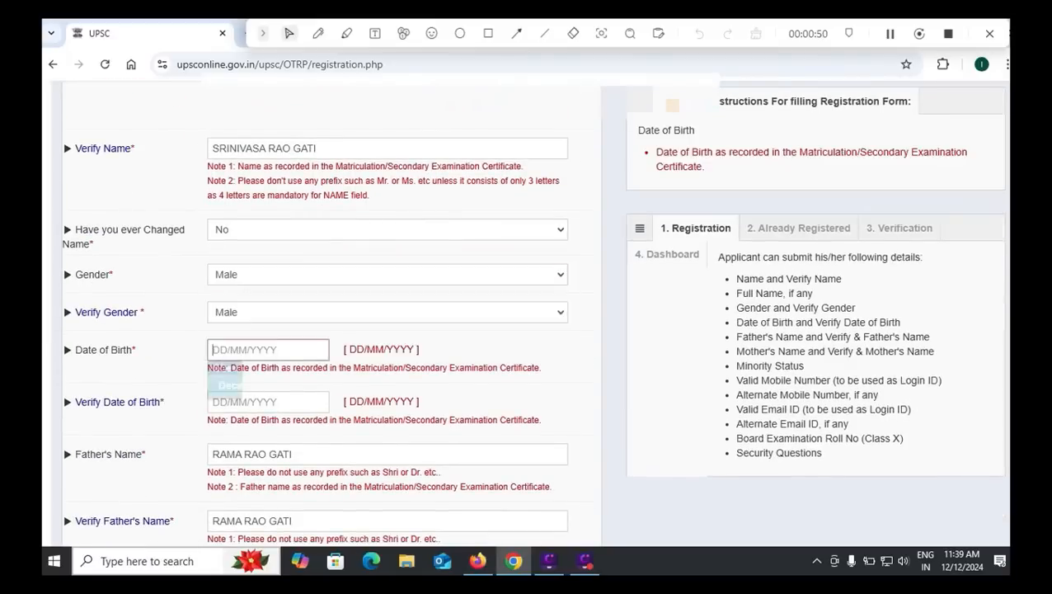
pyautogui.click(324, 386)
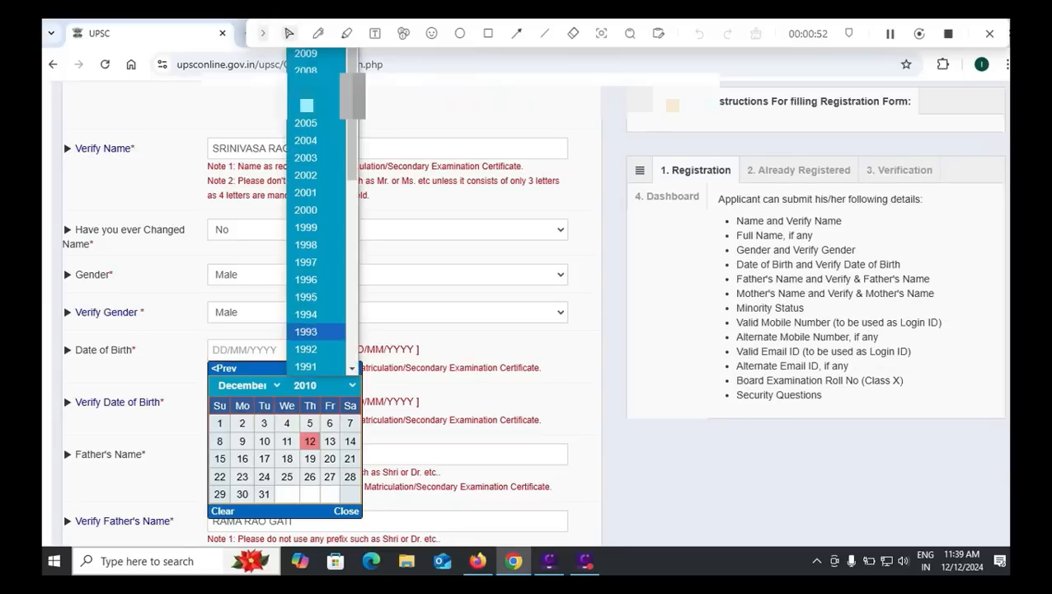
pyautogui.click(306, 53)
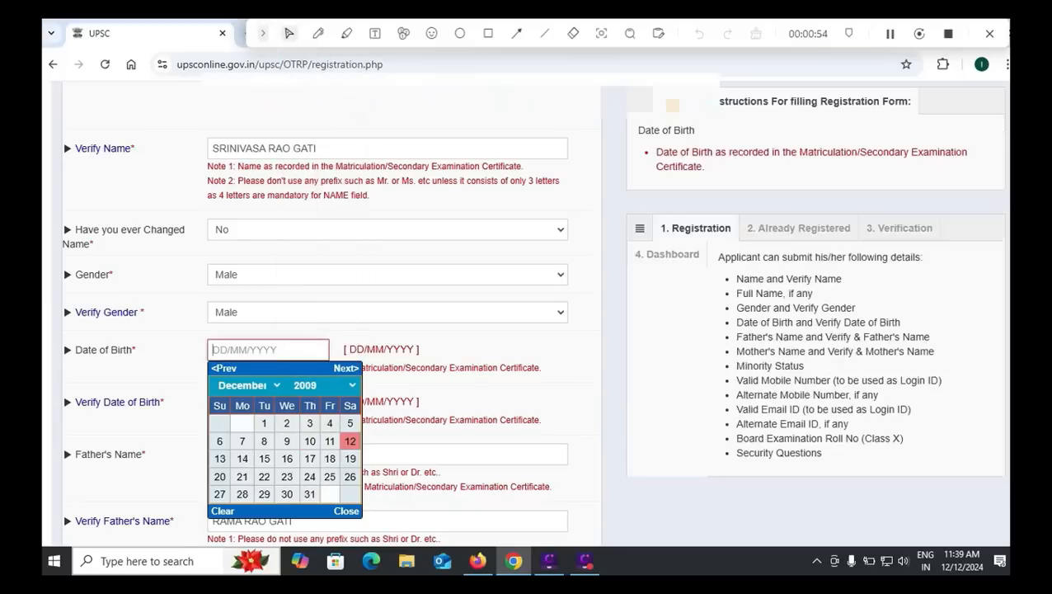
pyautogui.click(243, 385)
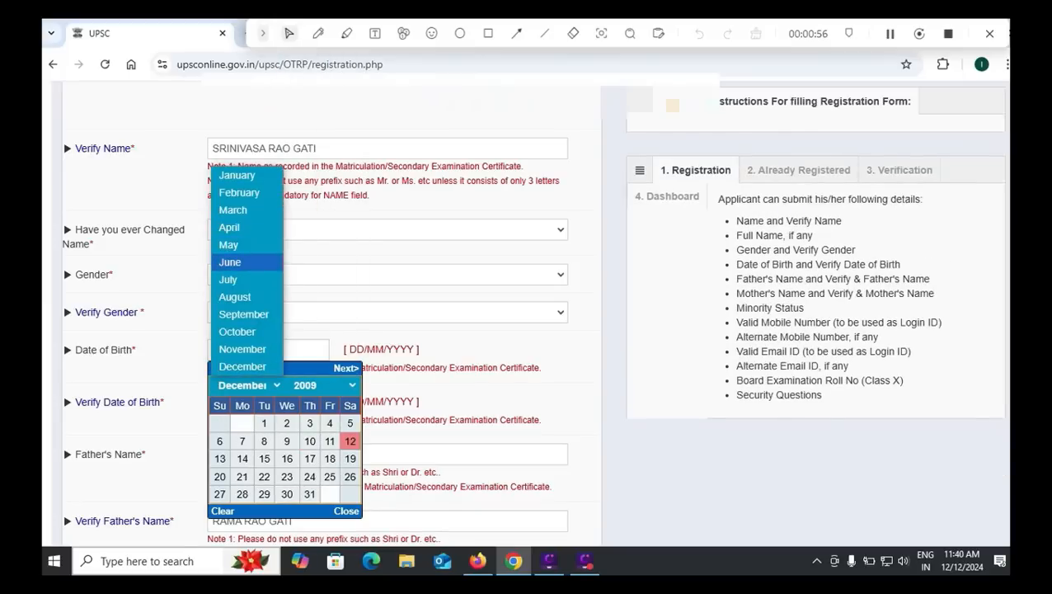
pyautogui.click(229, 280)
pyautogui.click(286, 423)
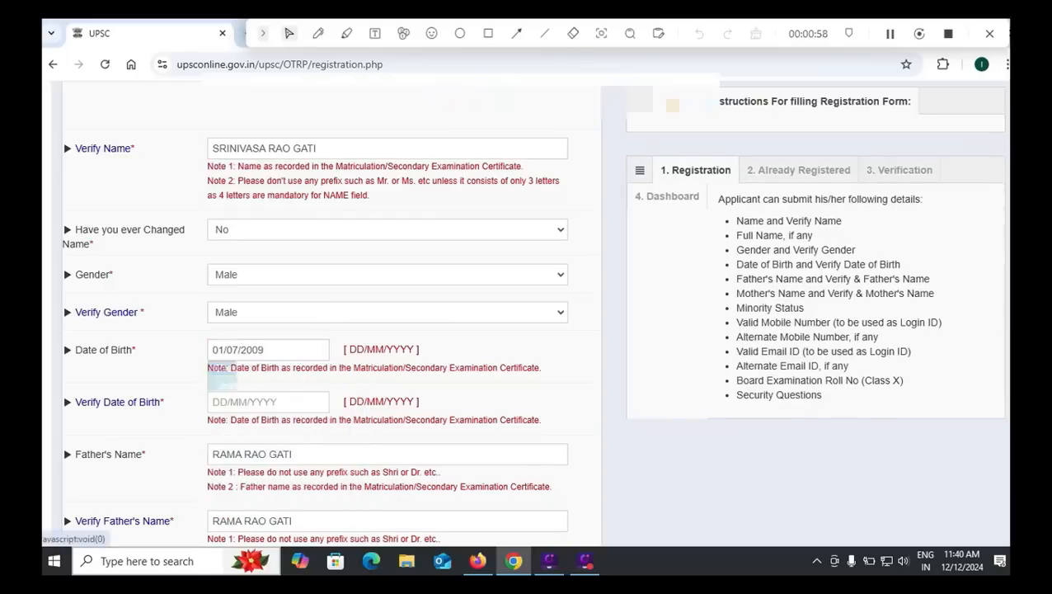
# Step: Set Verify Date of Birth to 01/07/2009 and check the father's name entry
pyautogui.click(268, 401)
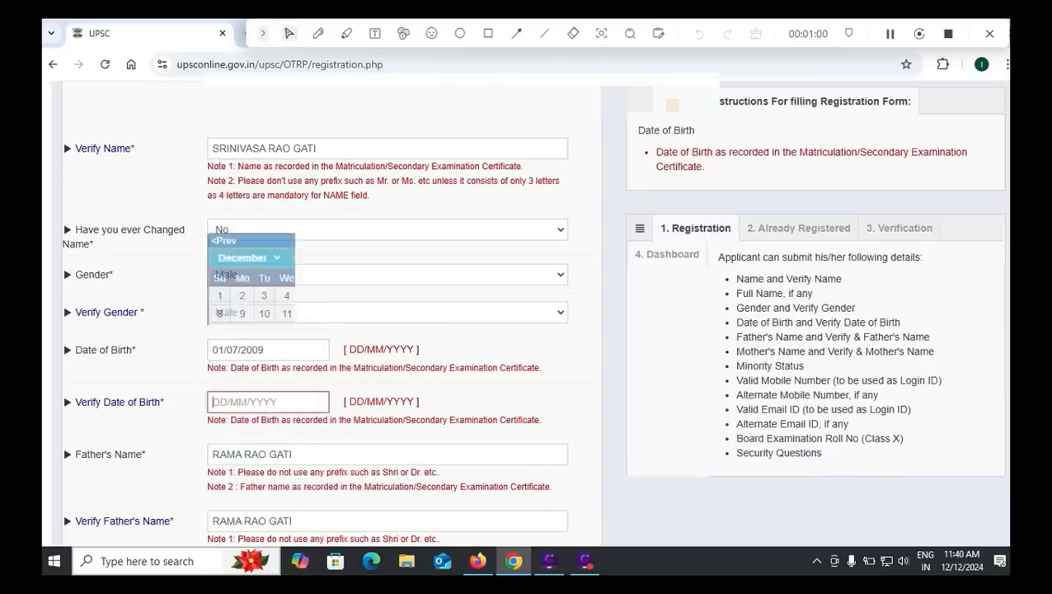
pyautogui.click(326, 258)
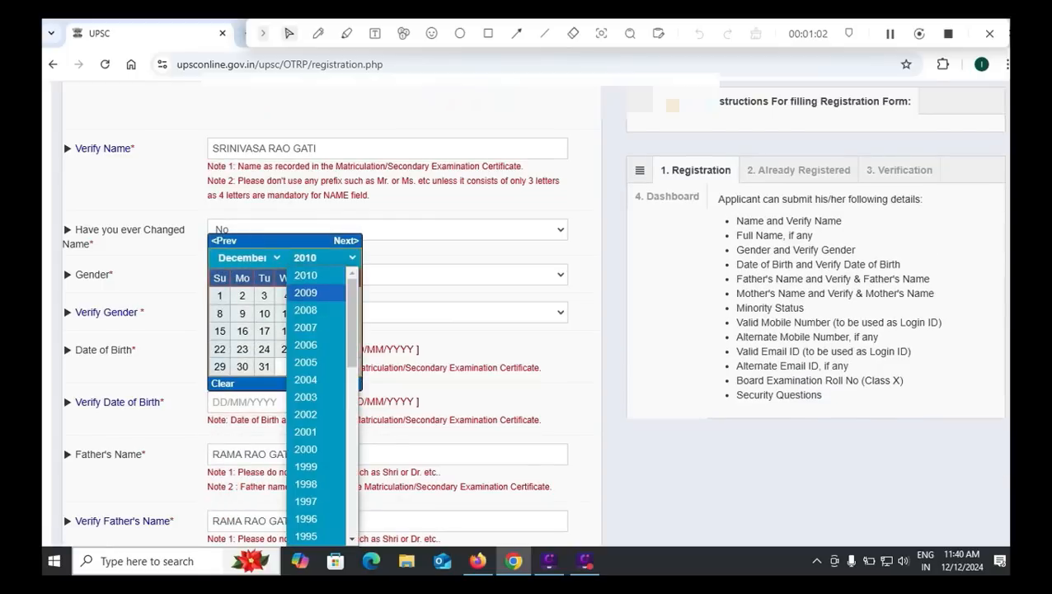
pyautogui.click(305, 291)
pyautogui.click(248, 258)
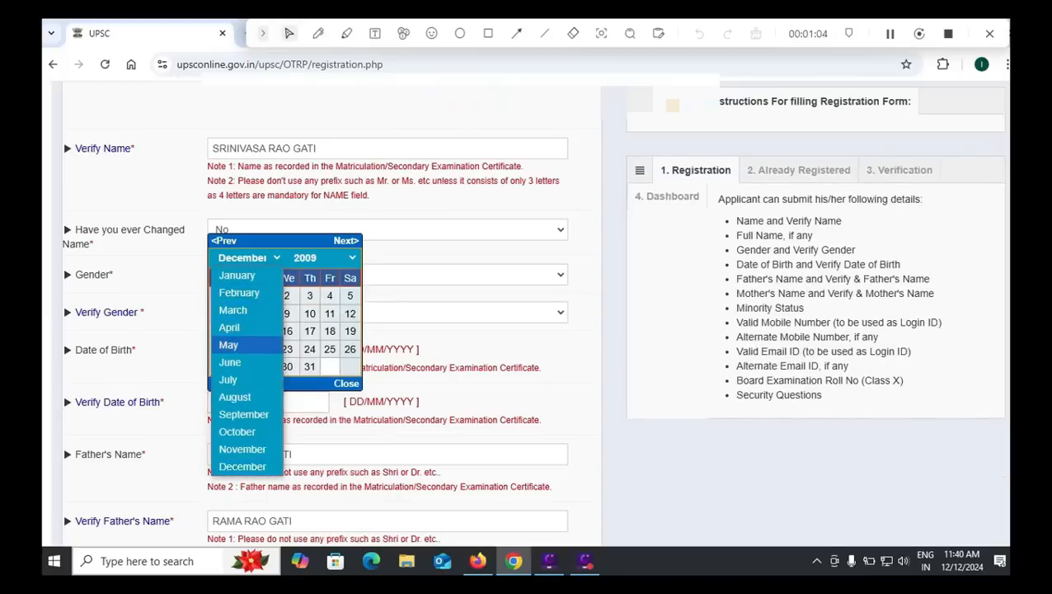
pyautogui.click(227, 380)
pyautogui.click(285, 295)
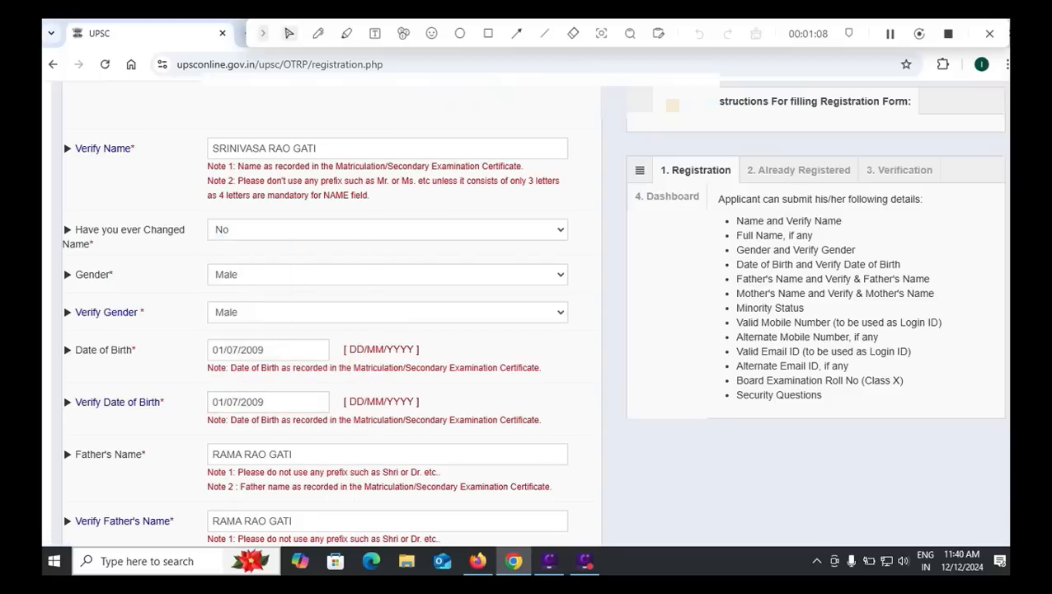
pyautogui.click(319, 454)
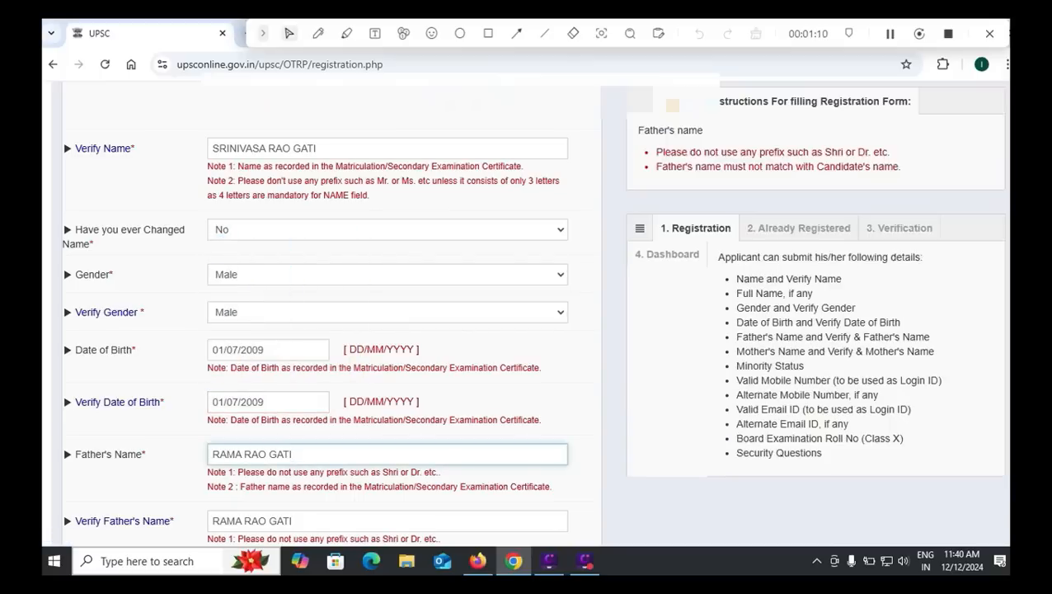
# Step: Move to Verify Father's Name and set Minority Status to No with the keyboard
pyautogui.scroll(-1, 528, 314)
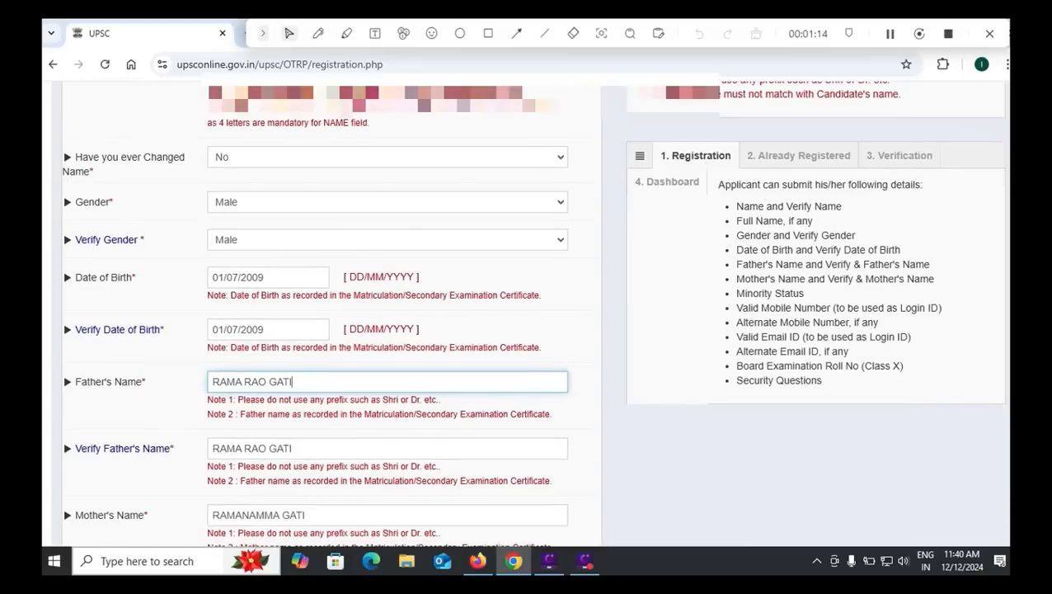
pyautogui.press('Tab')
pyautogui.scroll(-2, 527, 313)
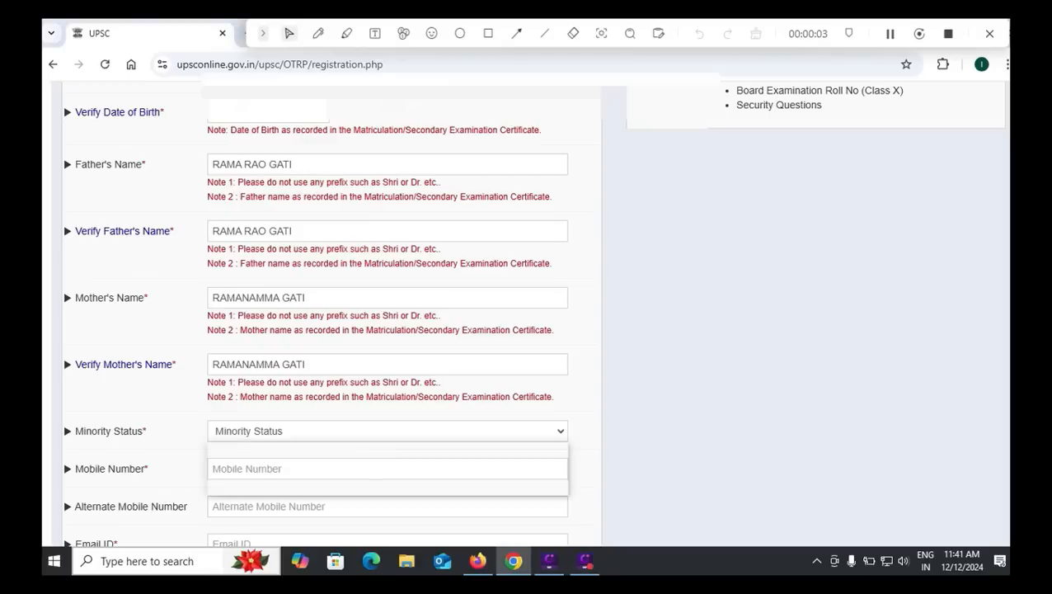
pyautogui.hotkey('alt', 'Down')
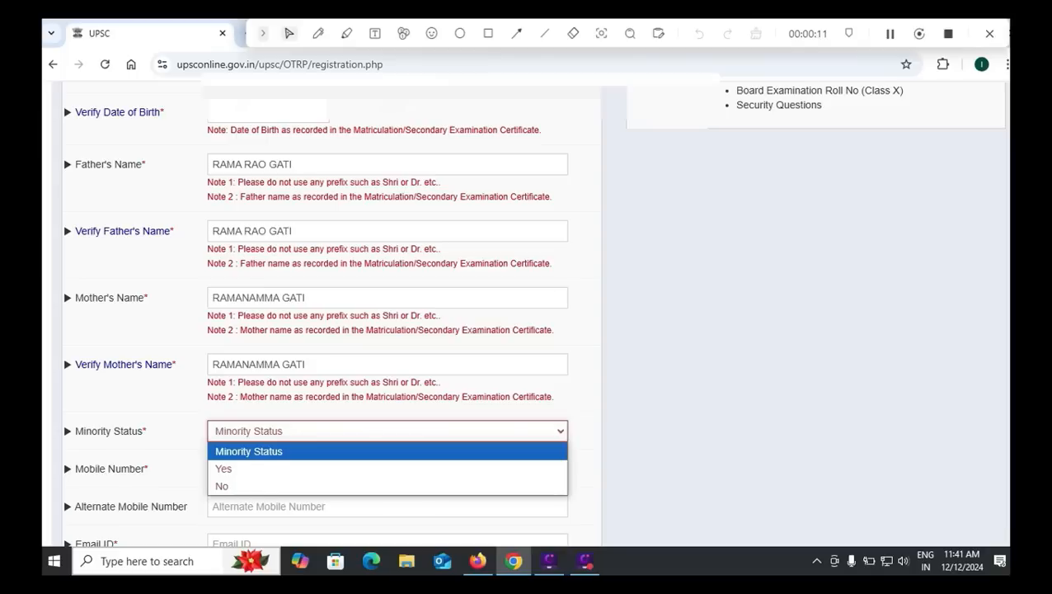
pyautogui.press('Down')
pyautogui.press('Down')
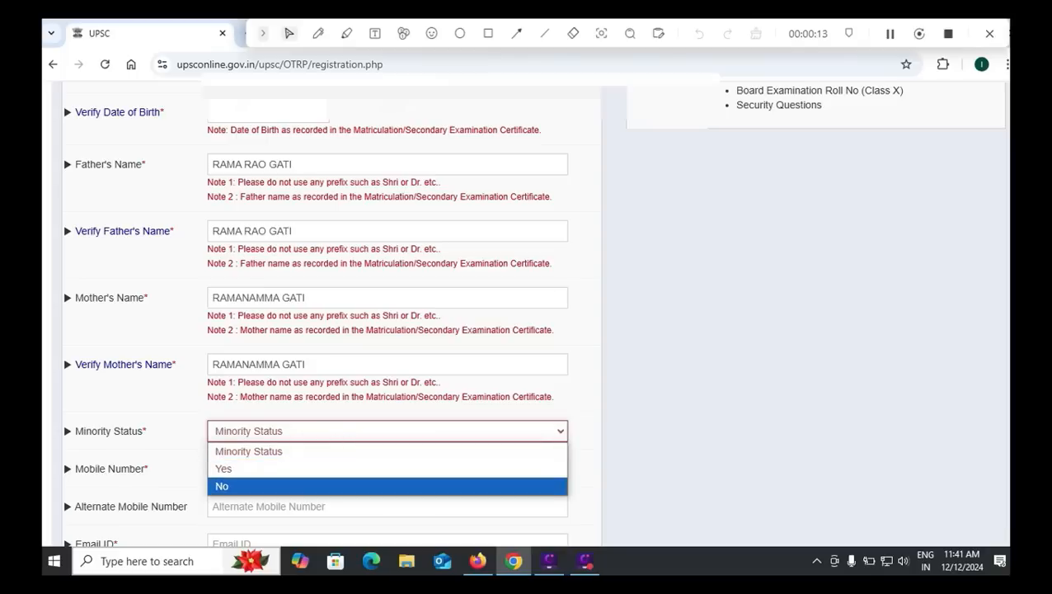
pyautogui.press('Return')
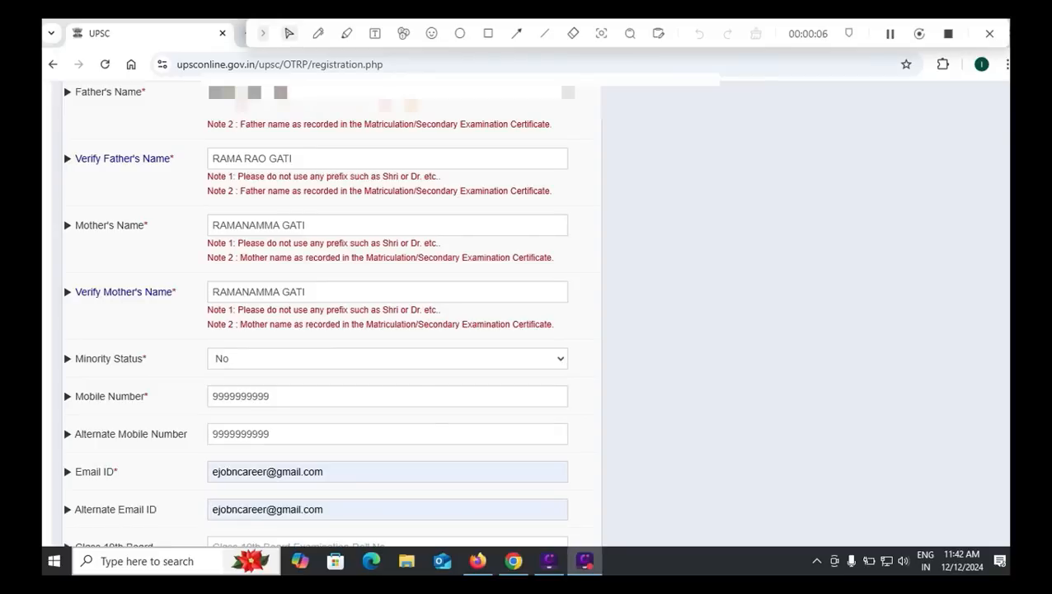
# Step: Enter 123456 as the Class 10th roll number
pyautogui.scroll(-1, 318, 313)
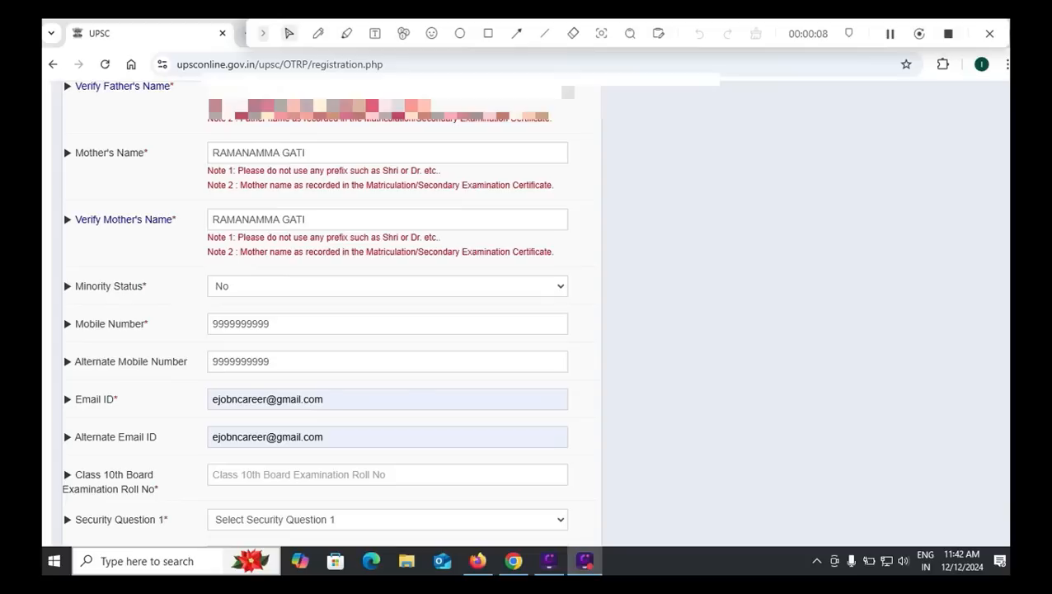
pyautogui.click(330, 475)
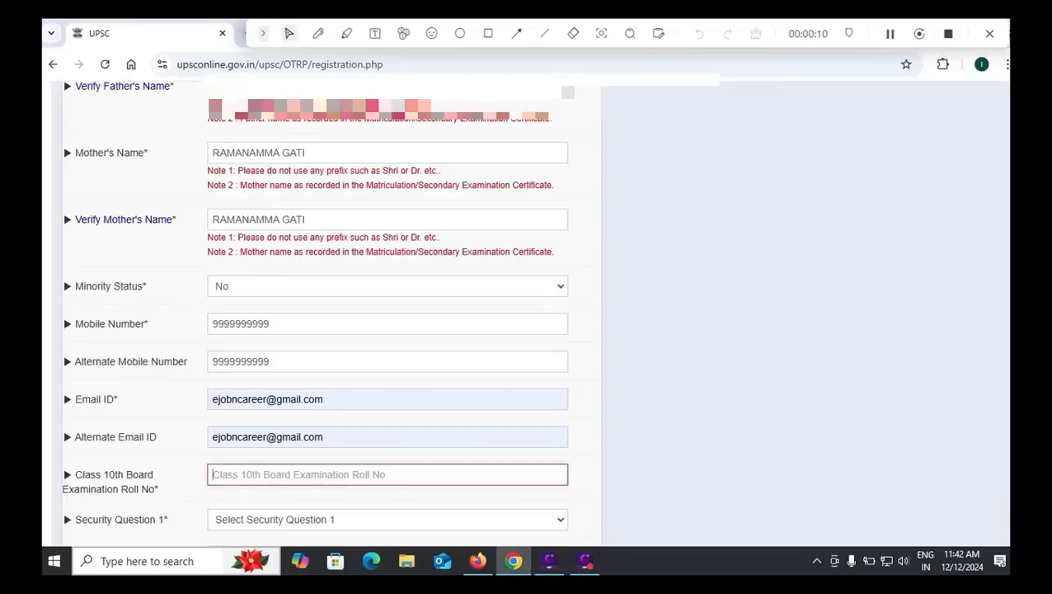
pyautogui.write('123456')
# Step: Choose the childhood-name and favorite-color security questions and start each answer
pyautogui.scroll(-1, 284, 452)
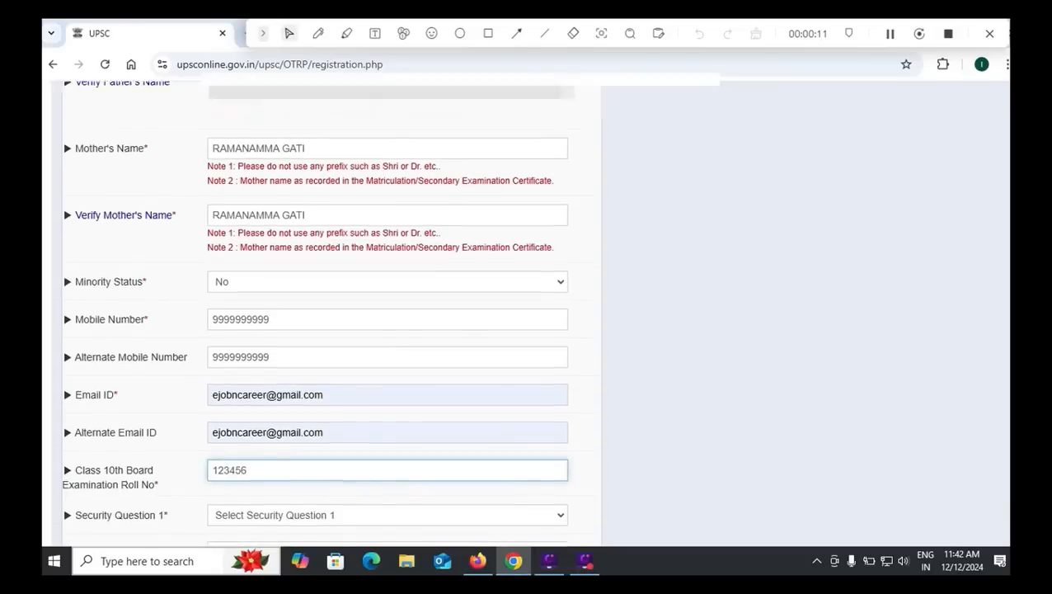
pyautogui.click(283, 447)
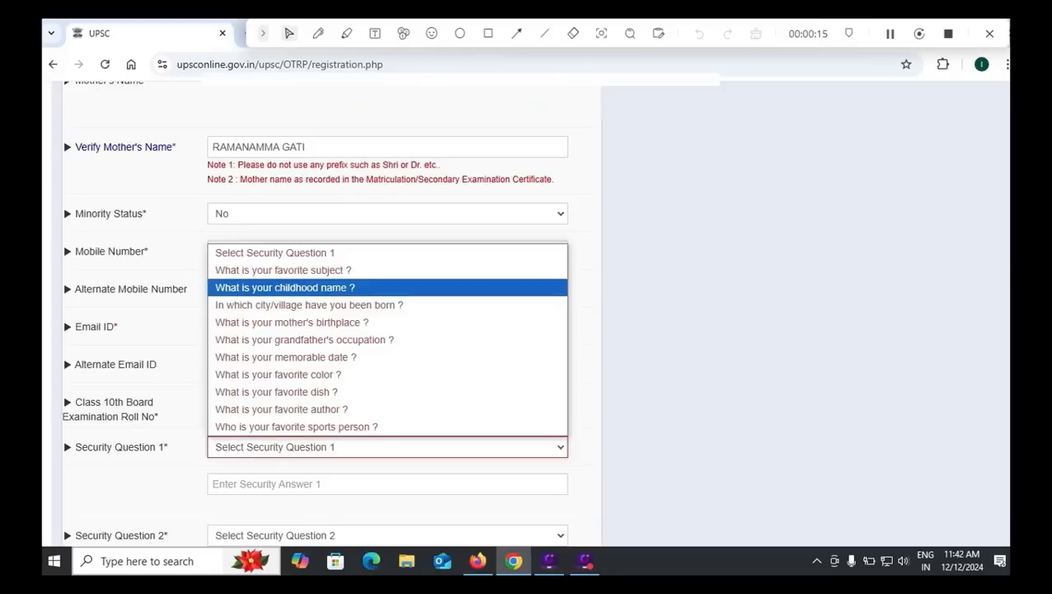
pyautogui.click(284, 287)
pyautogui.click(285, 484)
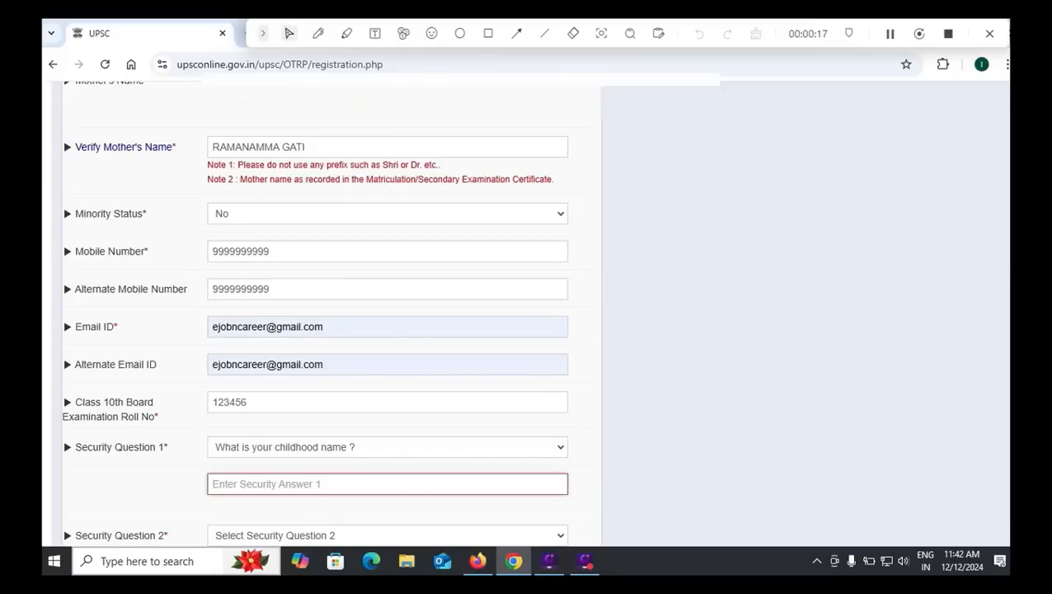
pyautogui.scroll(-1, 388, 330)
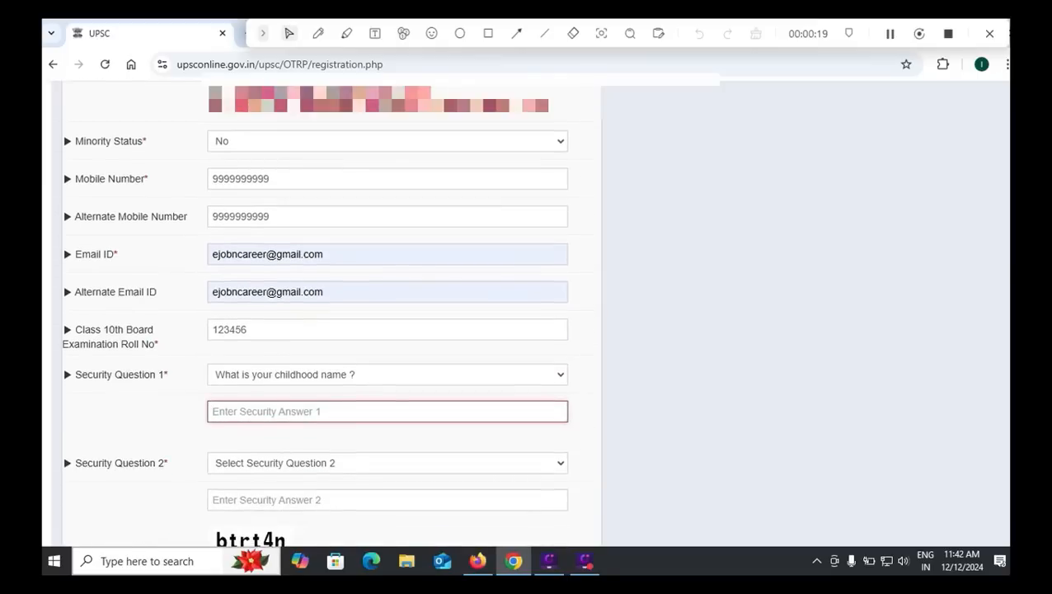
pyautogui.click(388, 463)
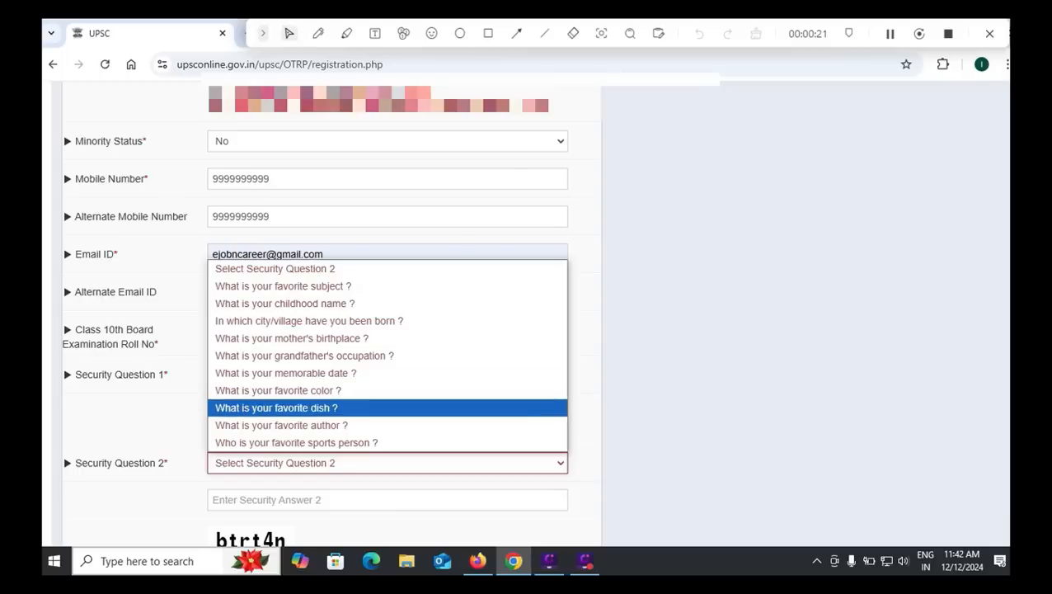
pyautogui.click(330, 391)
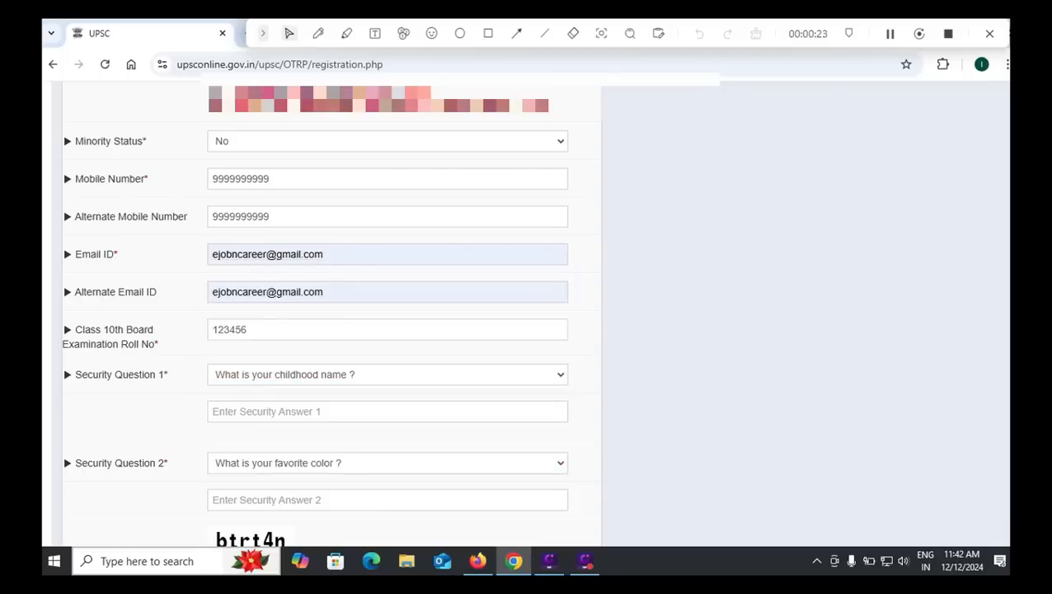
pyautogui.click(330, 500)
# Step: Enter captcha code btrt4n and highlight the note on mandatory star-marked fields
pyautogui.scroll(-1, 330, 500)
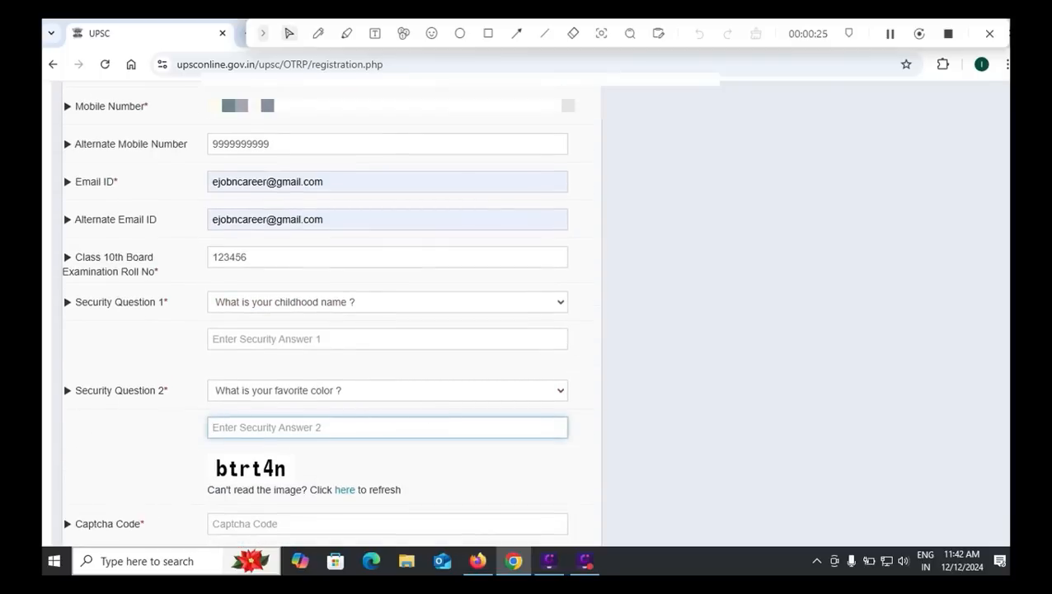
pyautogui.scroll(-1, 330, 427)
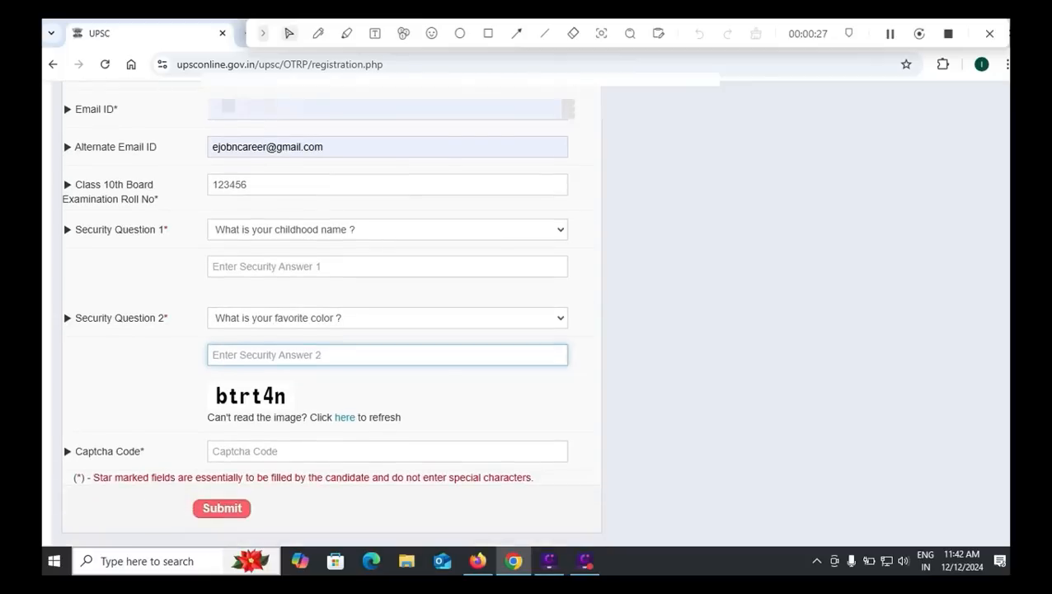
pyautogui.click(329, 451)
pyautogui.write('b')
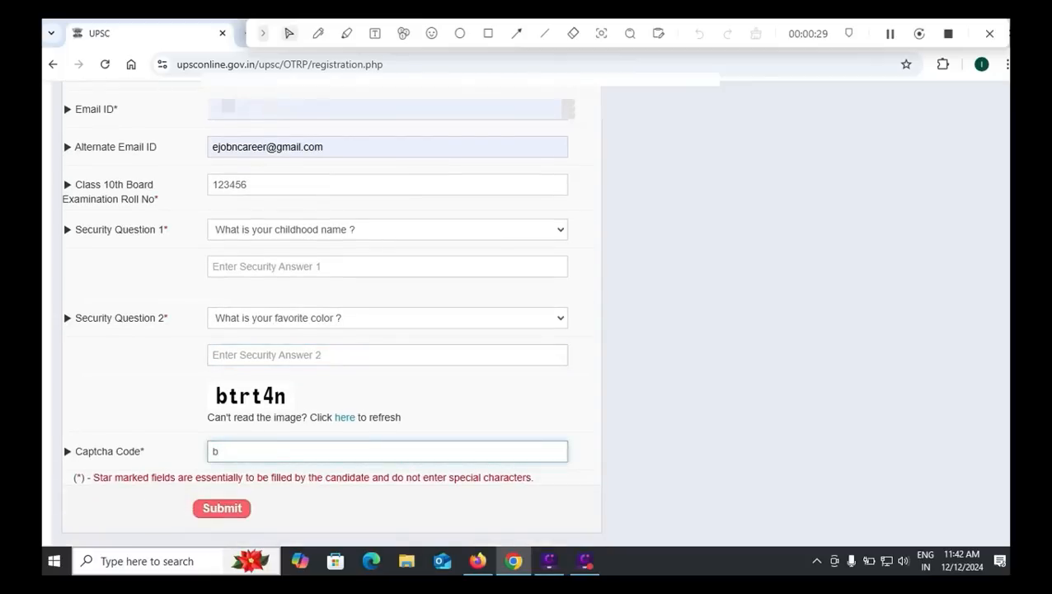
pyautogui.write('trt4n')
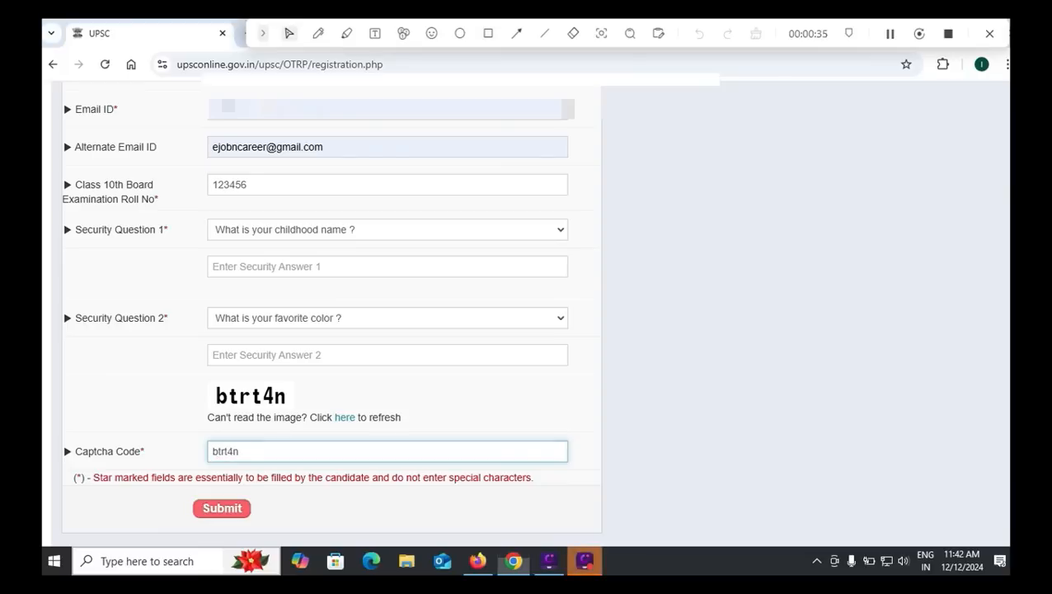
pyautogui.moveTo(536, 476); pyautogui.dragTo(176, 477)
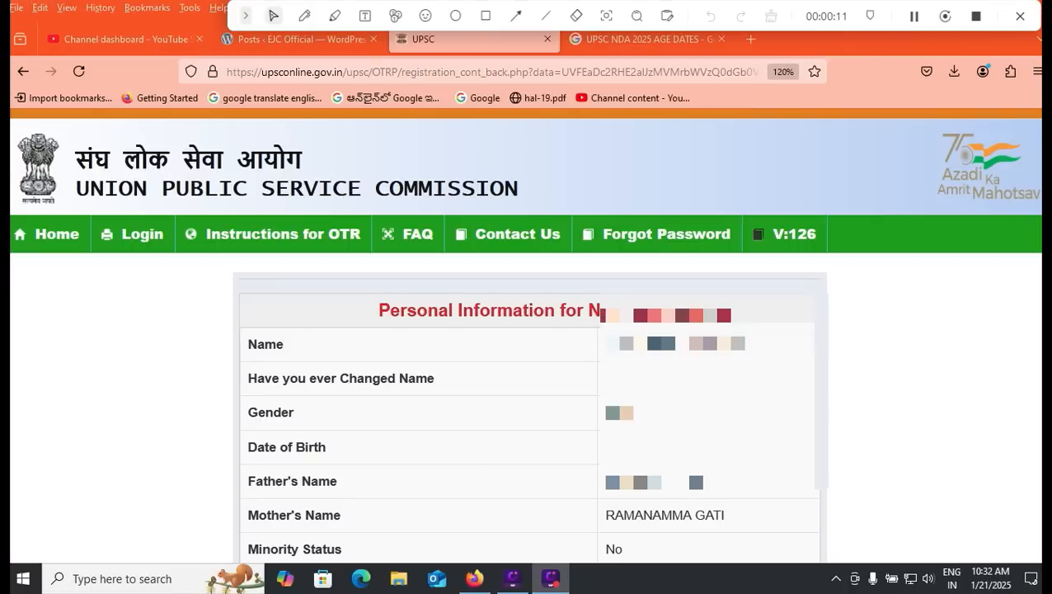
# Step: Scroll through the Personal Information preview
pyautogui.scroll(-6, 526, 330)
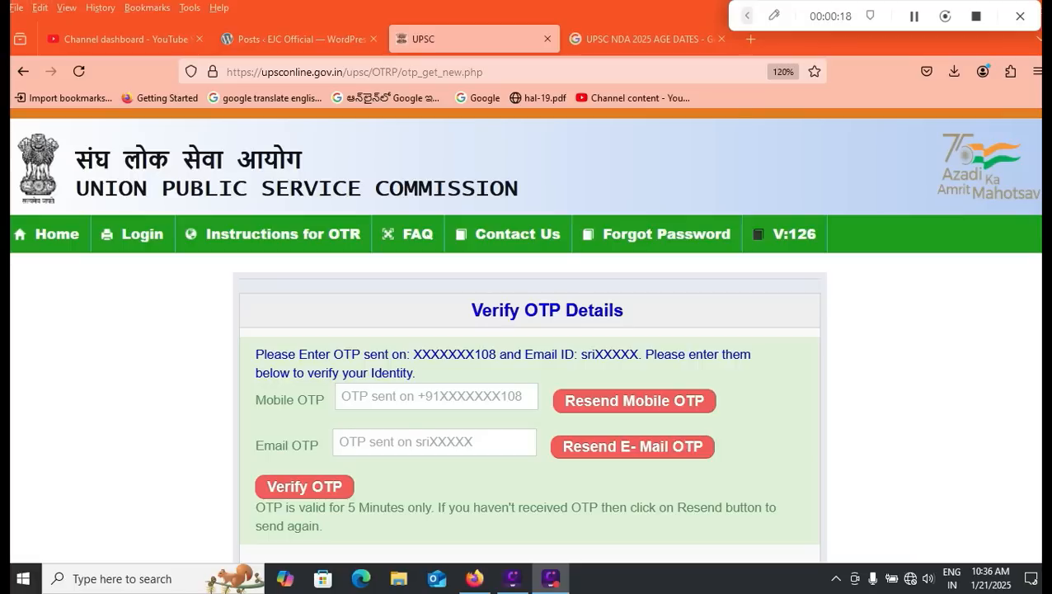
# Step: Start entering the mobile OTP, then scroll down the verification page
pyautogui.click(436, 397)
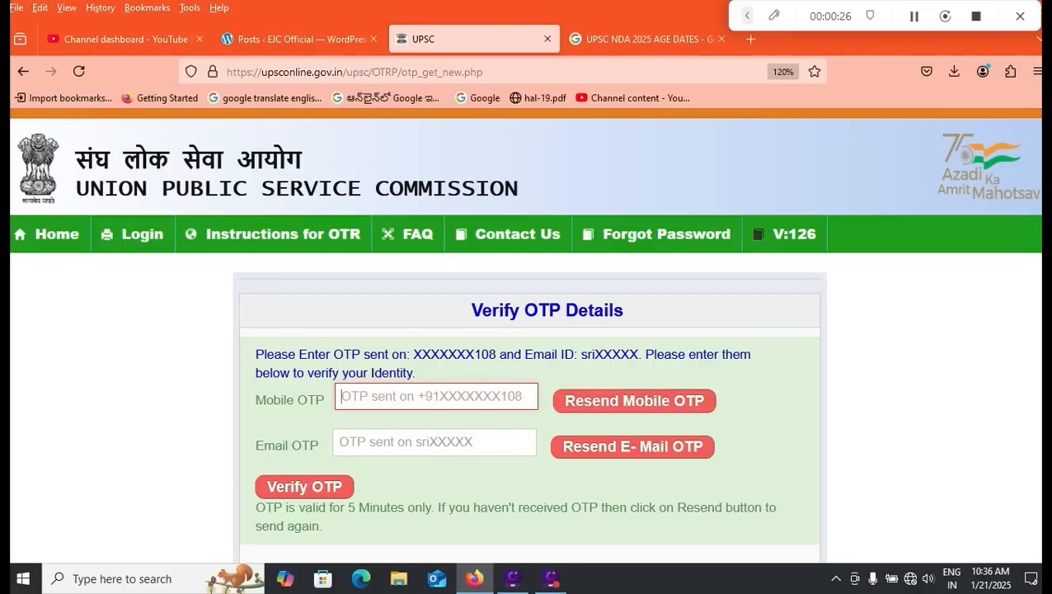
pyautogui.scroll(-2, 527, 372)
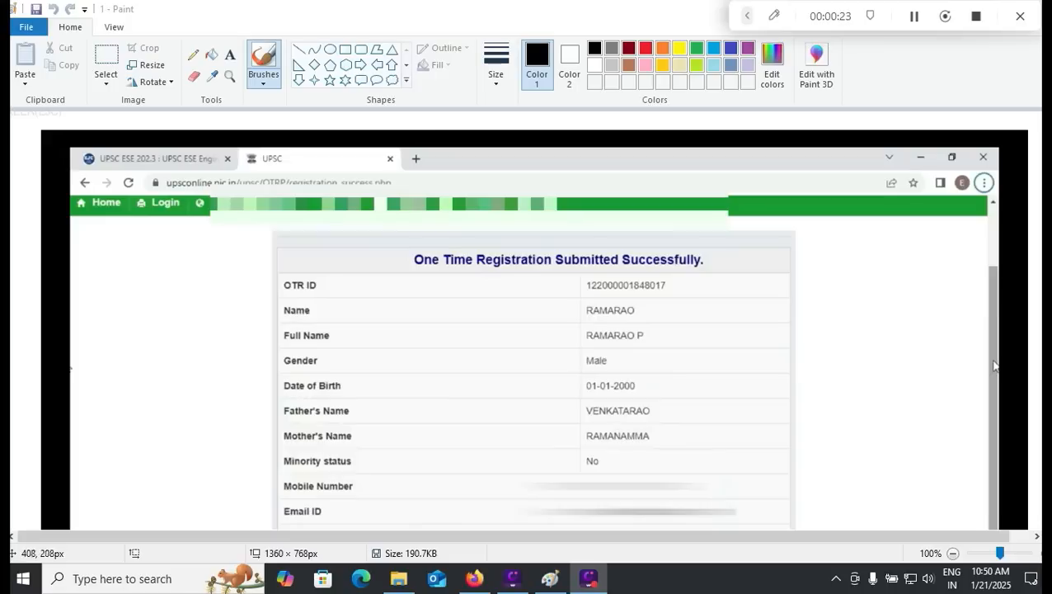
# Step: Leave the Paint screenshot for Firefox and return to the upsconline.gov.in OTR login page
pyautogui.click(748, 16)
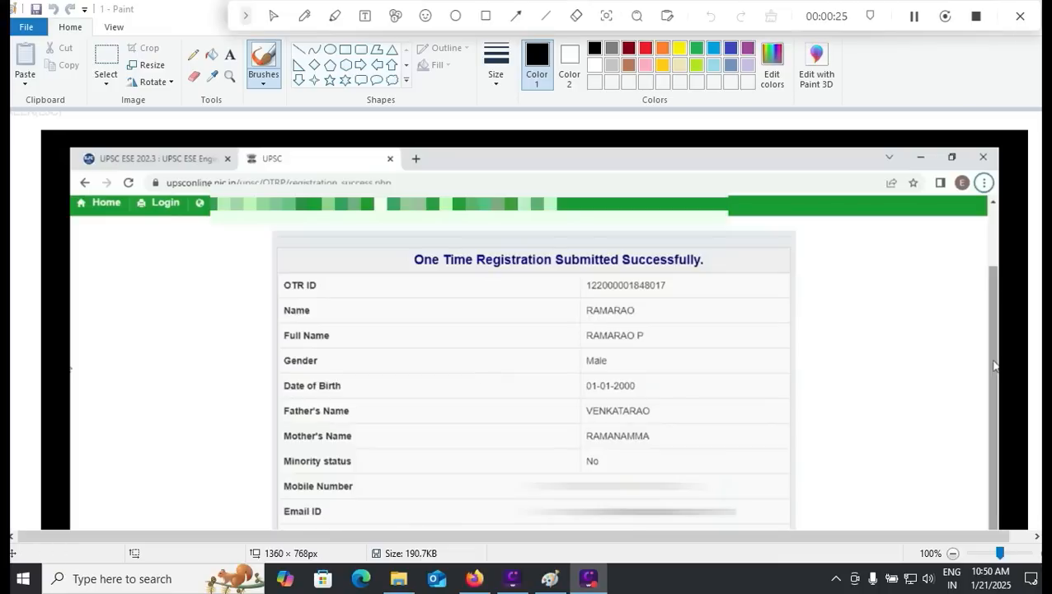
pyautogui.click(486, 15)
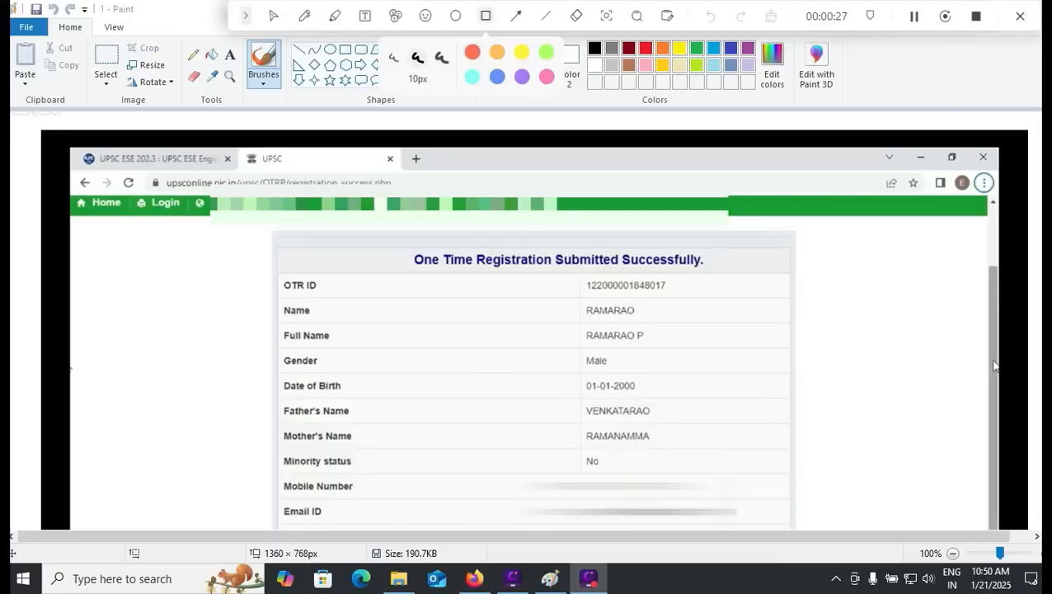
pyautogui.moveTo(125, 189)
pyautogui.mouseDown()
pyautogui.moveTo(165, 223)
pyautogui.moveTo(197, 221)
pyautogui.mouseUp()
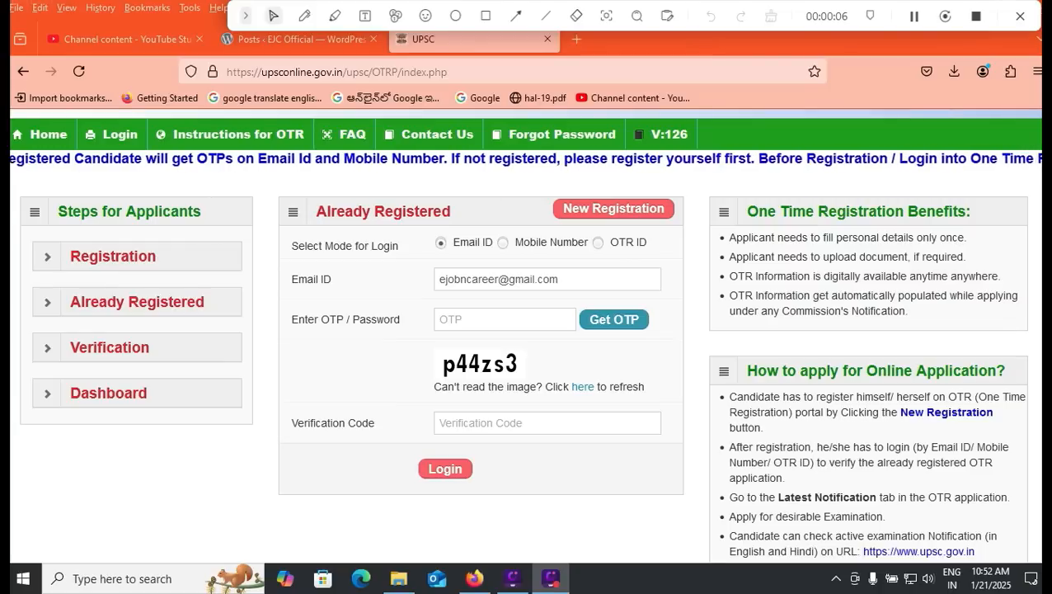
# Step: Try the Email ID login with the account password and the captcha verification code
pyautogui.click(505, 319)
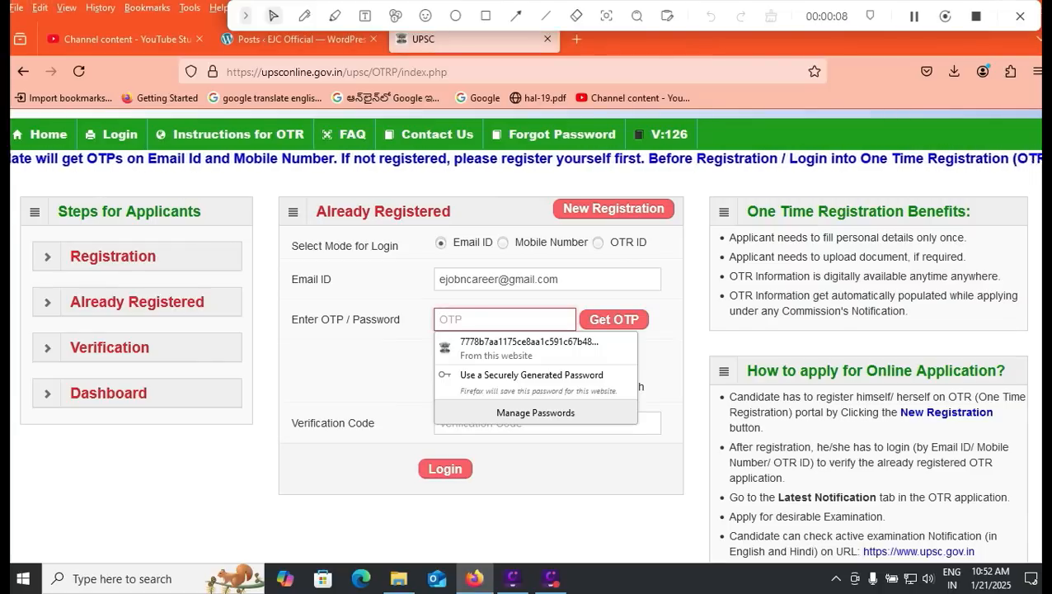
pyautogui.write('*****')
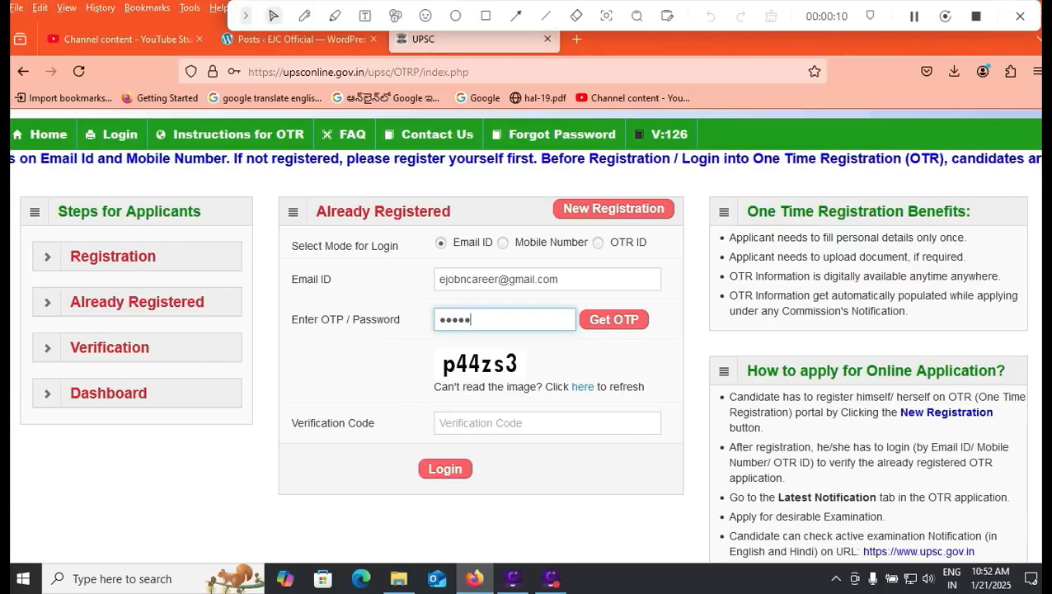
pyautogui.press('Return')
pyautogui.write('p')
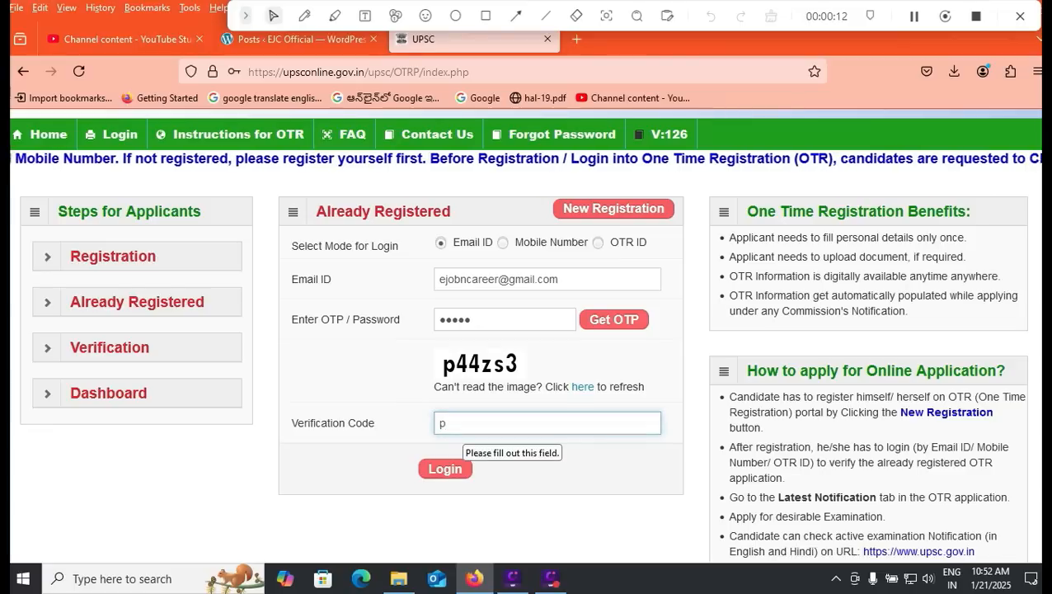
pyautogui.write('44zs')
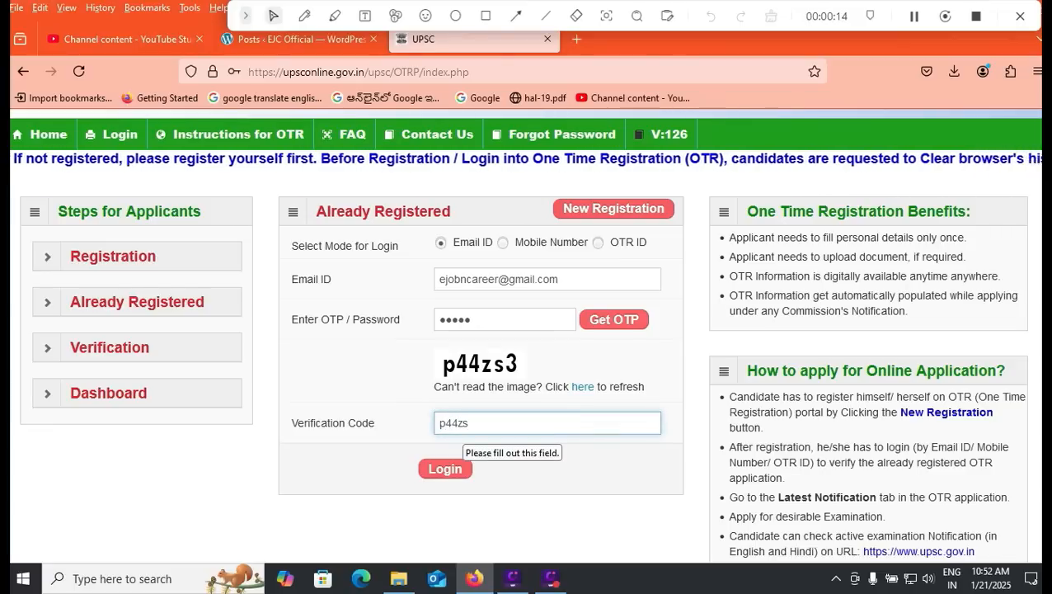
pyautogui.write('3')
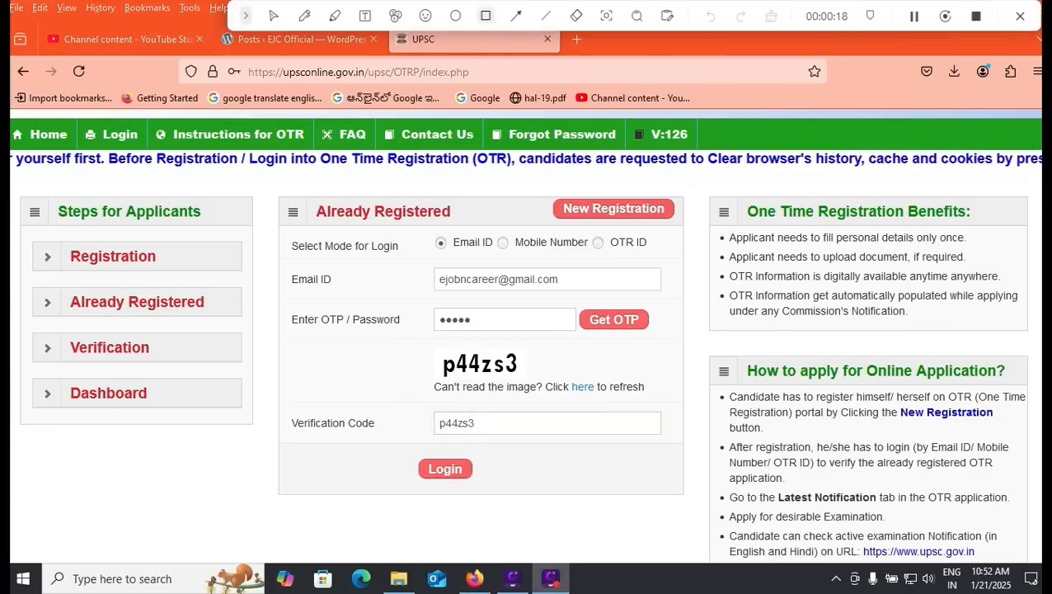
pyautogui.moveTo(401, 444)
pyautogui.mouseDown()
pyautogui.moveTo(419, 481)
pyautogui.moveTo(489, 491)
pyautogui.mouseUp()
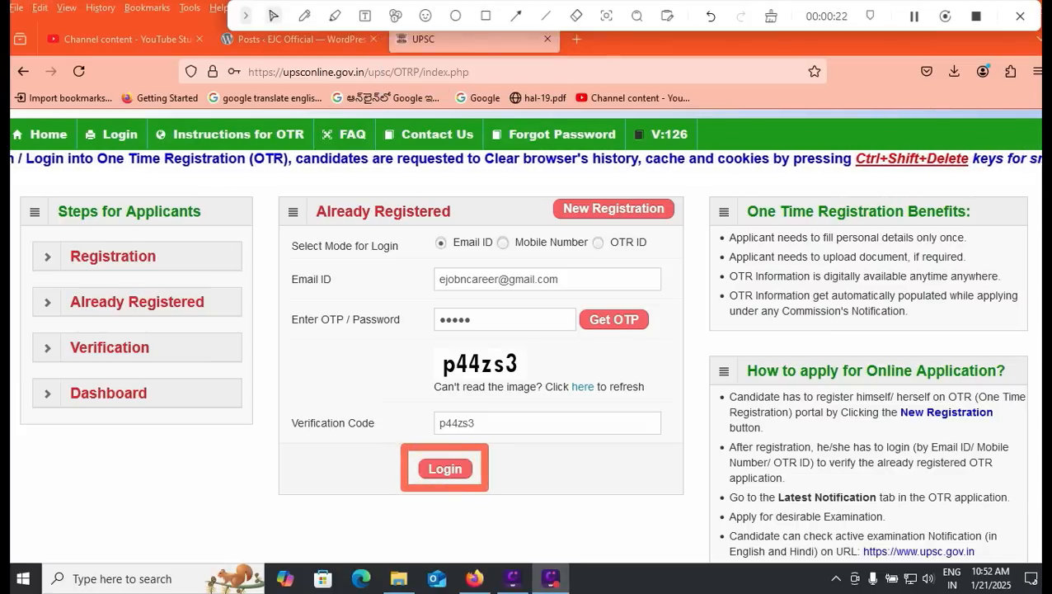
# Step: Try Mobile Number, then OTR ID login mode, entering the OTR ID and verification code
pyautogui.click(503, 242)
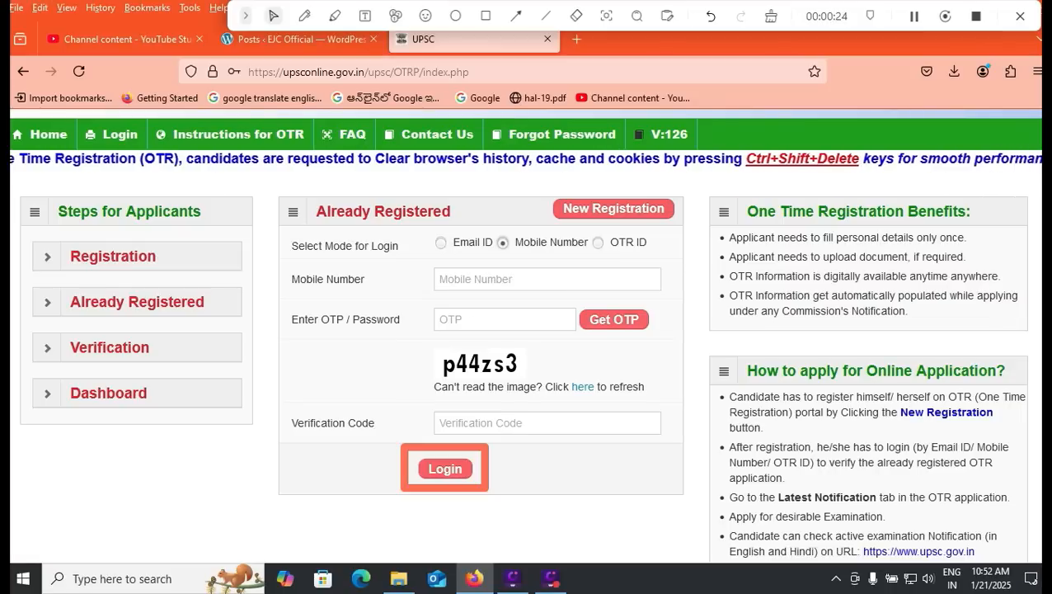
pyautogui.click(528, 279)
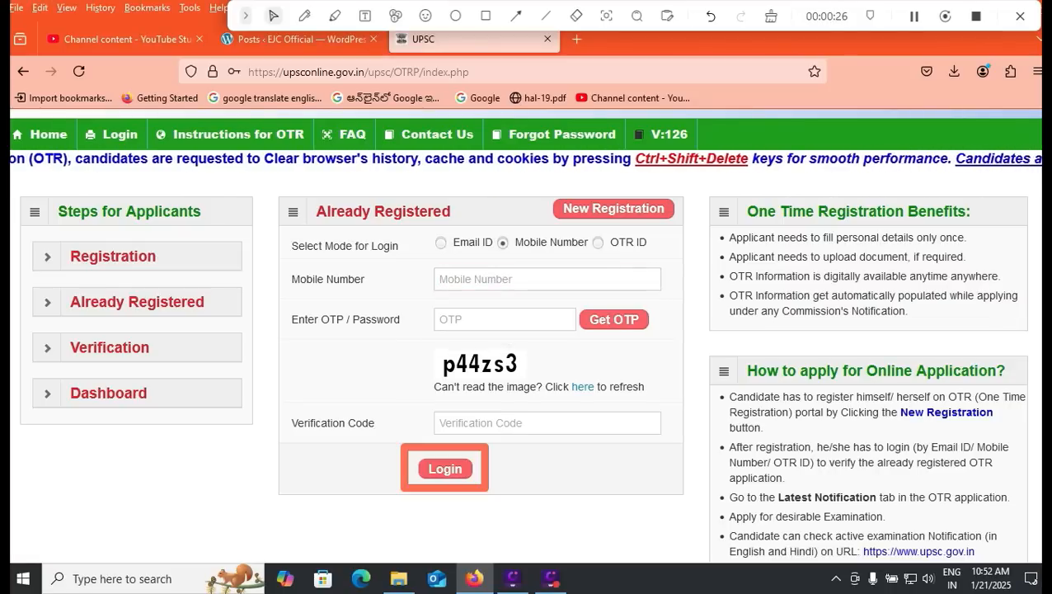
pyautogui.click(506, 319)
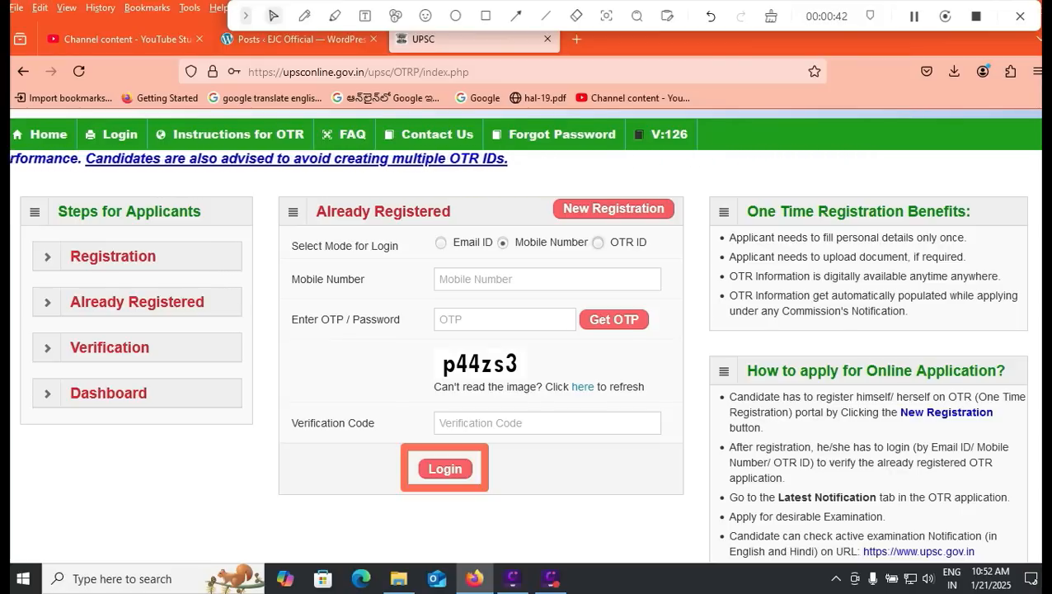
pyautogui.click(598, 243)
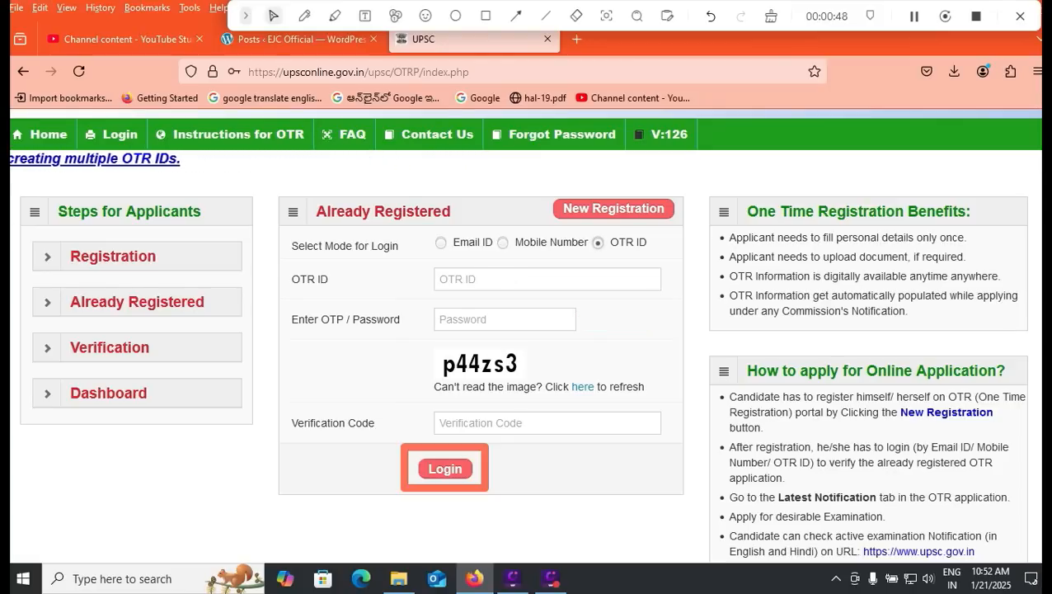
pyautogui.press('Return')
pyautogui.click(478, 282)
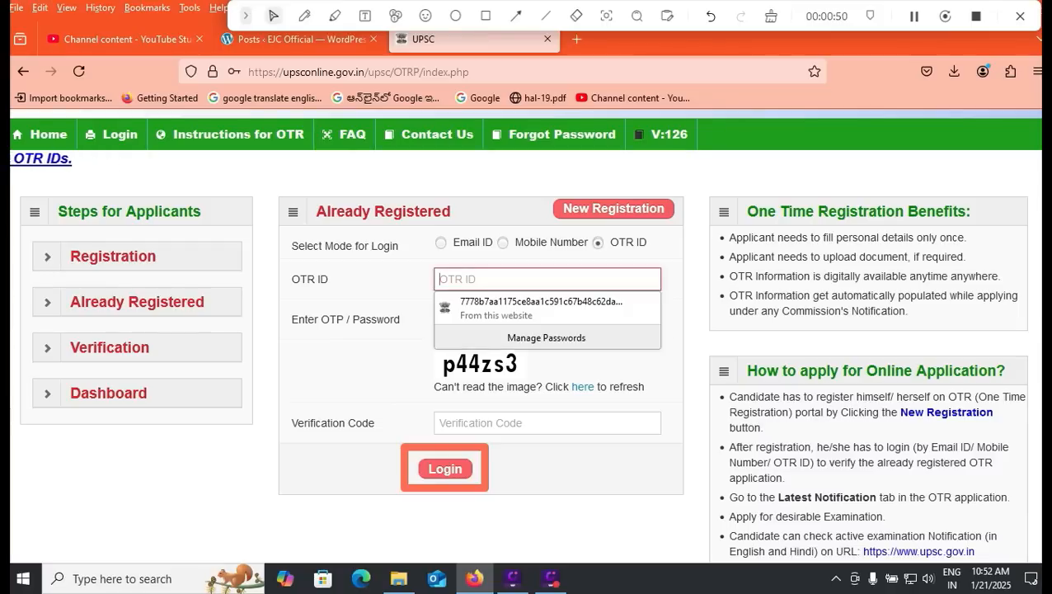
pyautogui.click(611, 363)
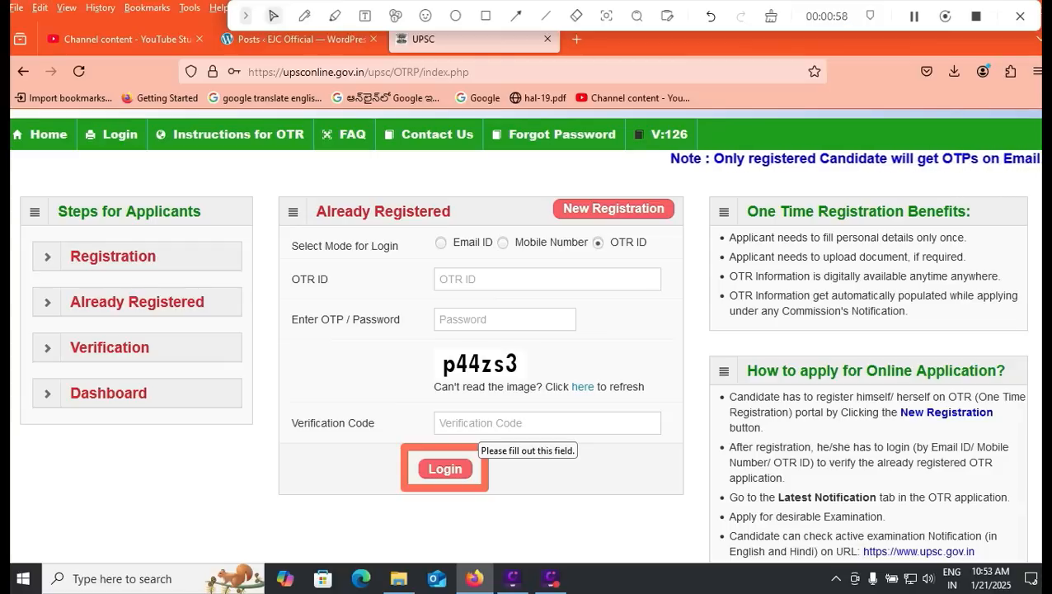
pyautogui.click(481, 425)
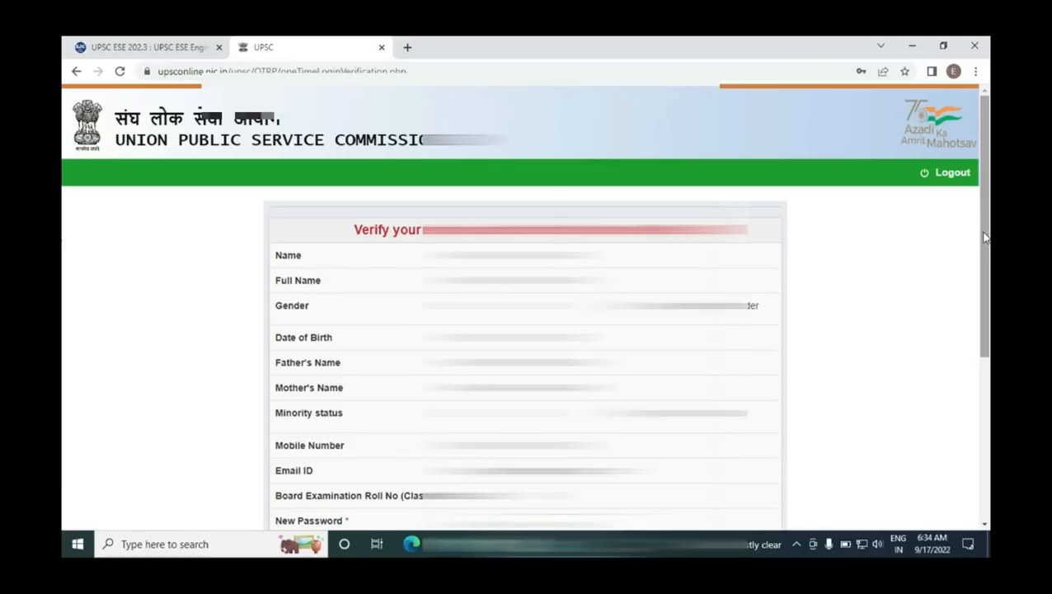
# Step: Review the Verify your details form, checking the Gender field, and continue to the dashboard
pyautogui.scroll(-1, 985, 237)
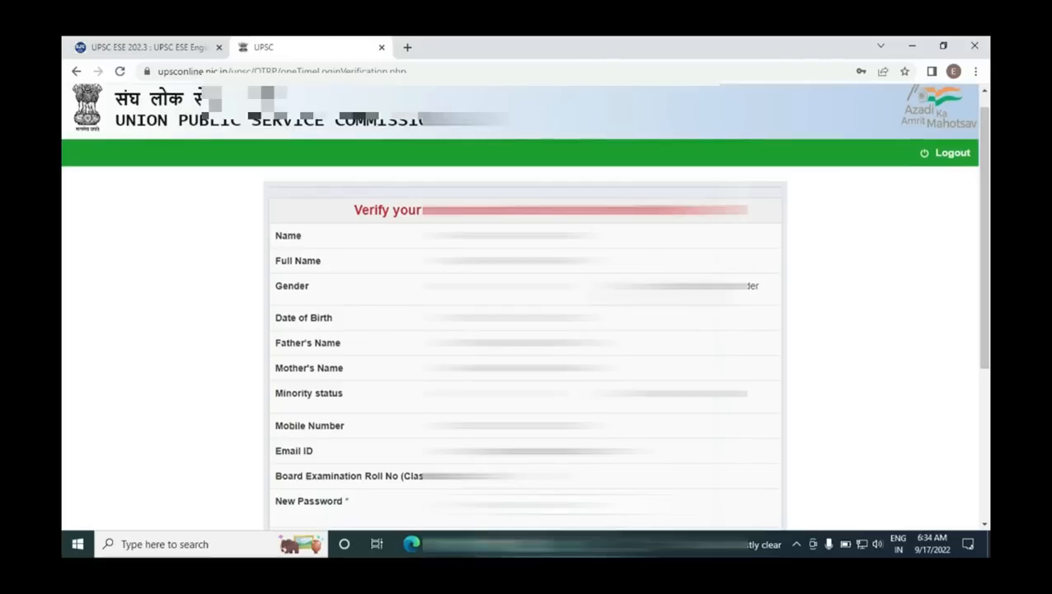
pyautogui.click(512, 288)
pyautogui.click(511, 287)
pyautogui.scroll(-1, 64, 355)
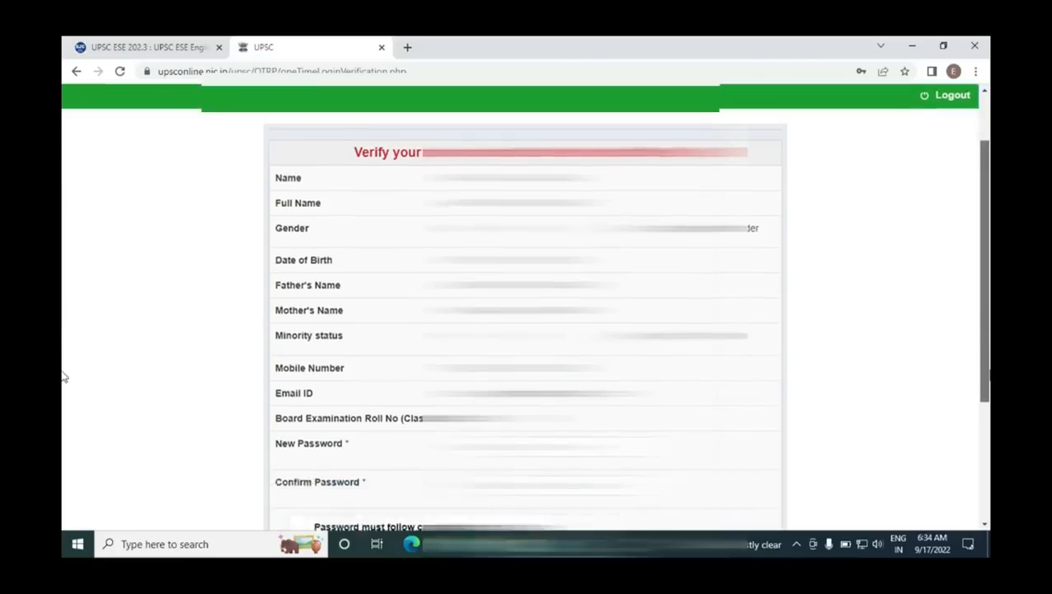
pyautogui.scroll(-3, 64, 377)
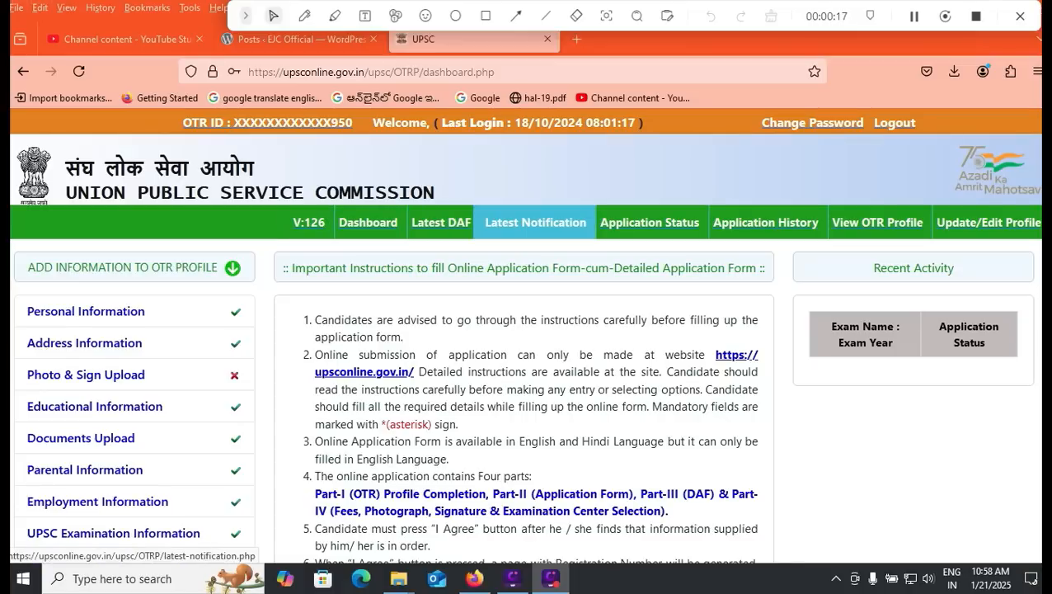
# Step: Browse Latest Notification, Application History and View OTR Profile in the green menu bar
pyautogui.click(535, 222)
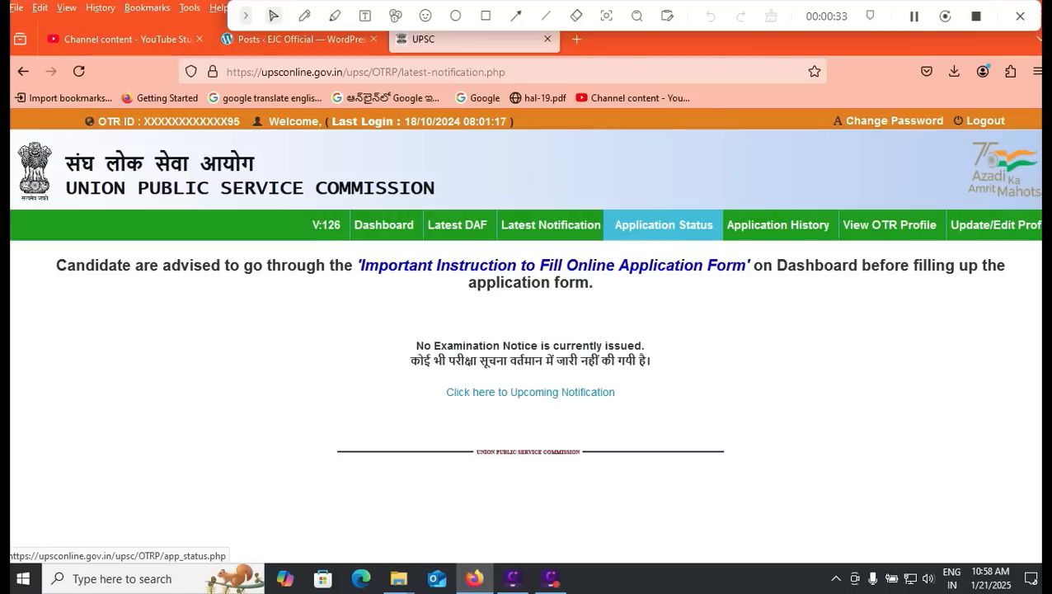
pyautogui.click(777, 224)
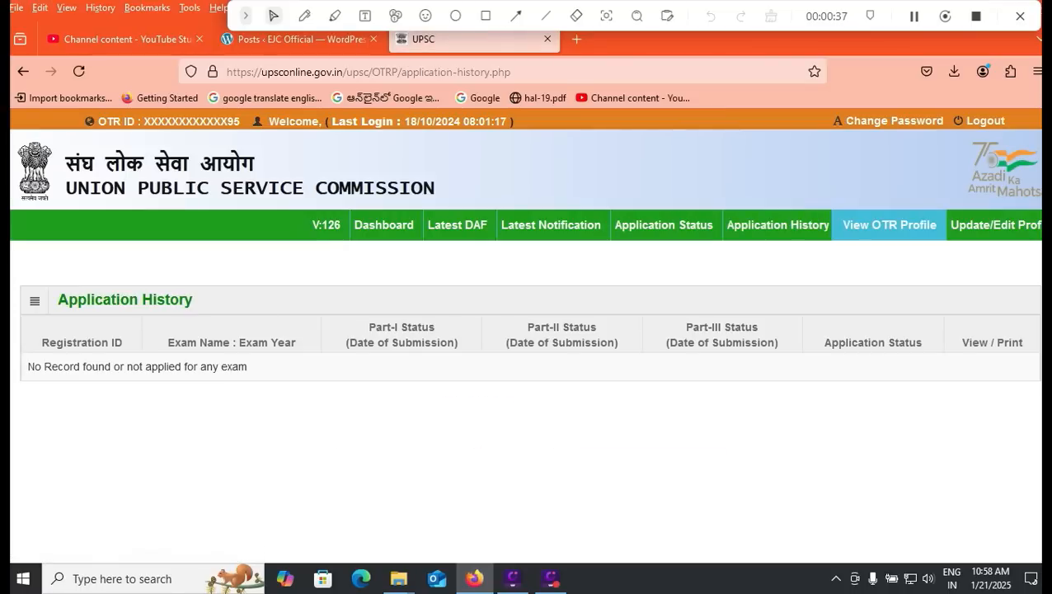
pyautogui.click(889, 224)
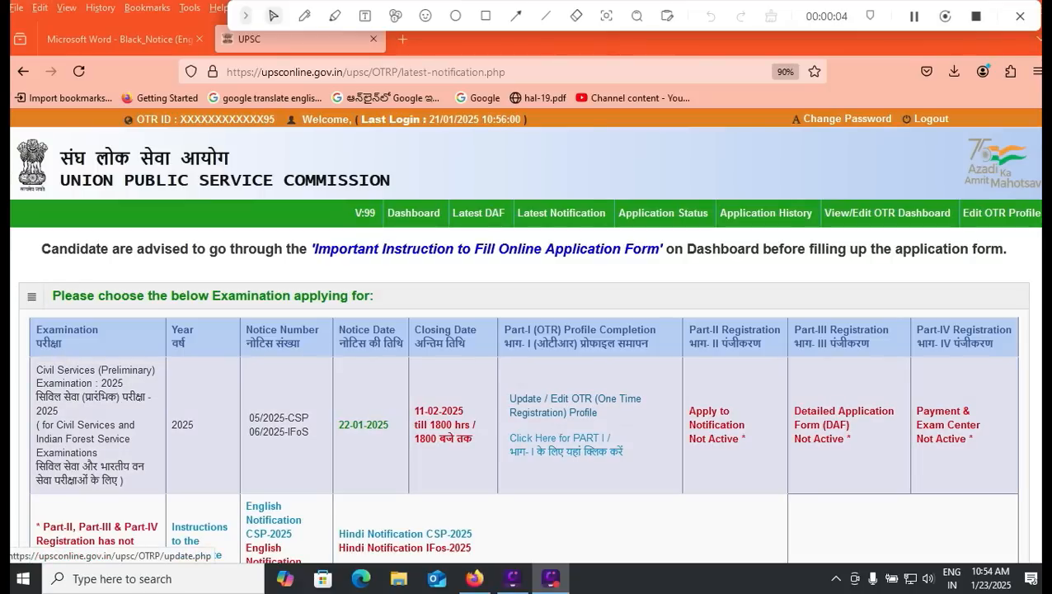
pyautogui.click(575, 405)
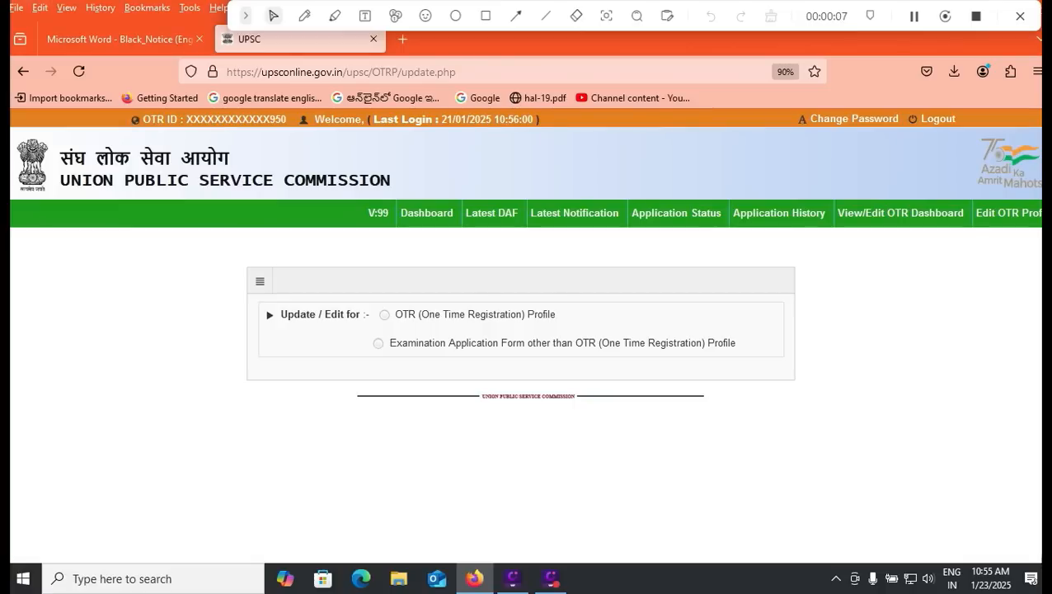
pyautogui.click(385, 314)
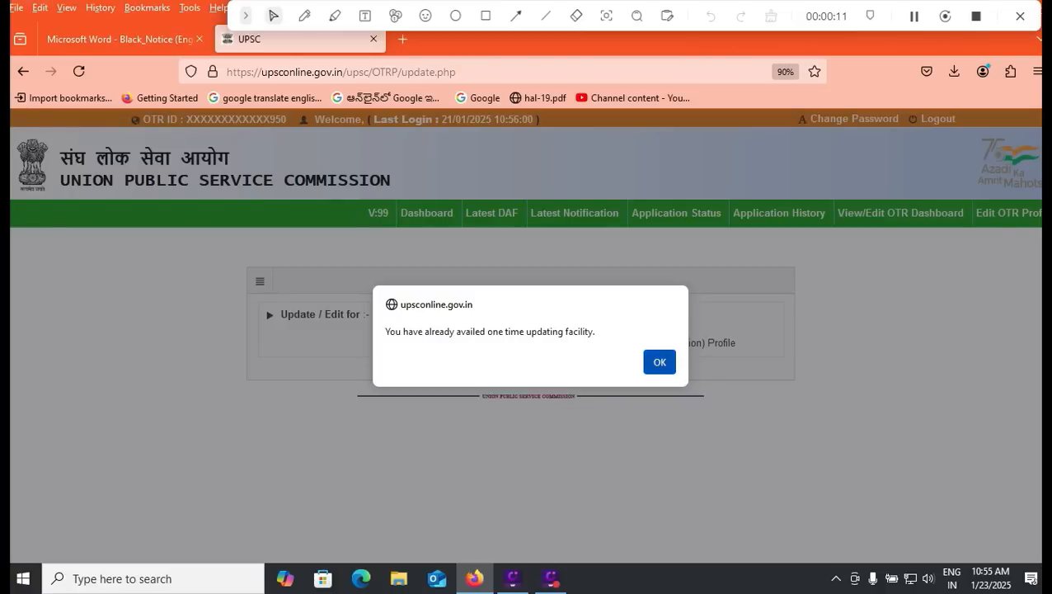
pyautogui.click(660, 361)
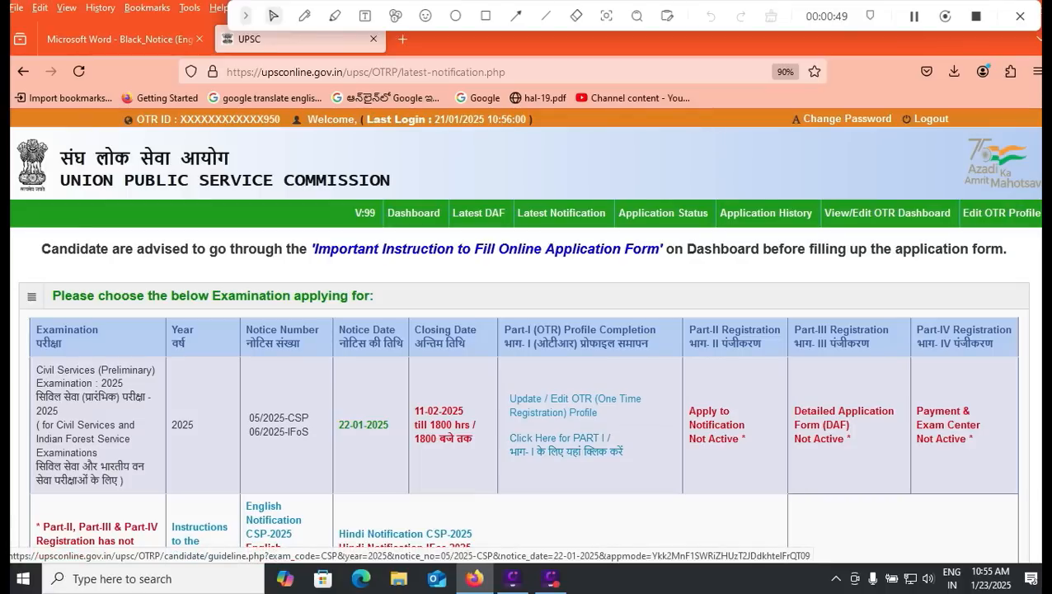
pyautogui.click(199, 533)
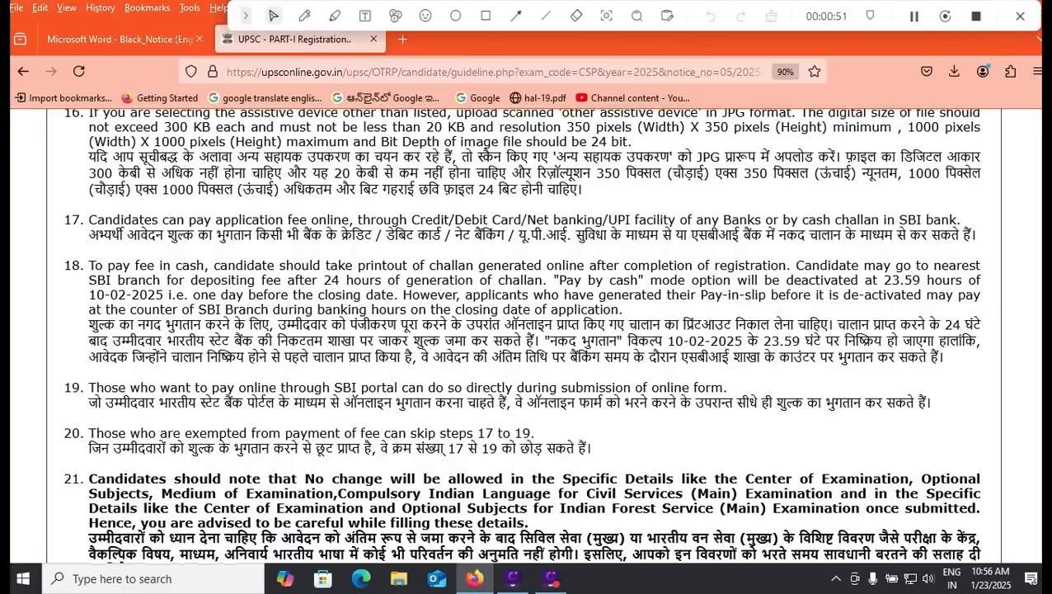
# Step: Read the Part I instructions, confirm with Yes and dismiss the alert to reach the form
pyautogui.scroll(5, 521, 333)
pyautogui.scroll(4, 521, 332)
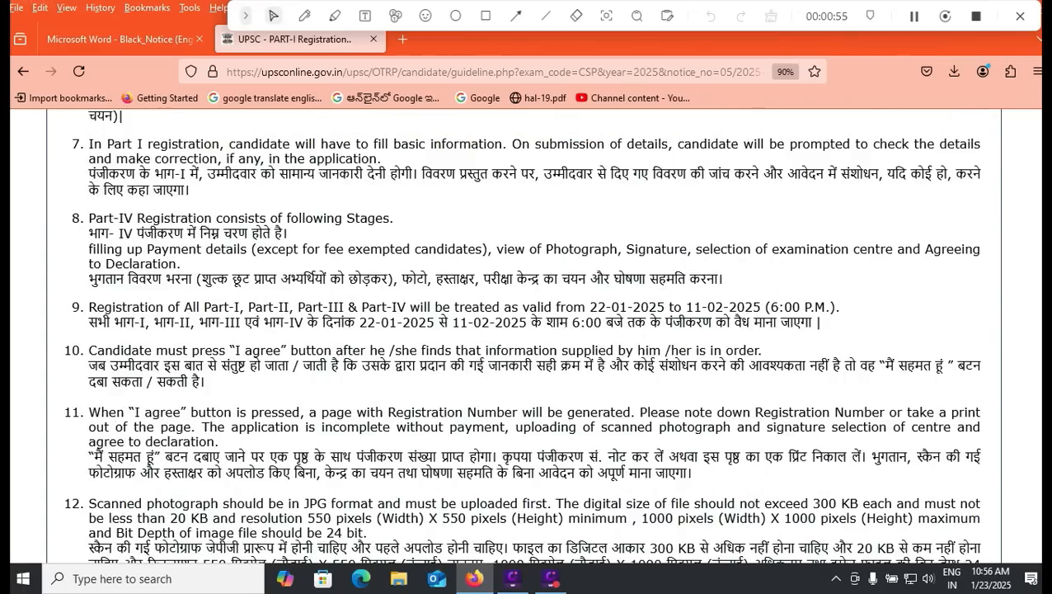
pyautogui.scroll(3, 521, 332)
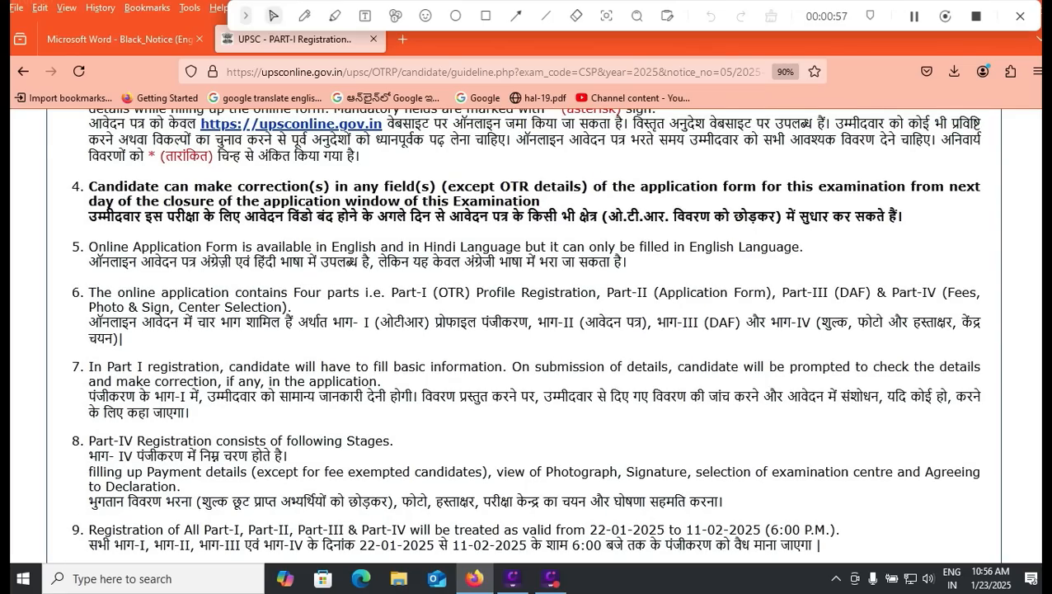
pyautogui.scroll(4, 521, 332)
pyautogui.scroll(-3, 521, 333)
pyautogui.scroll(-11, 521, 332)
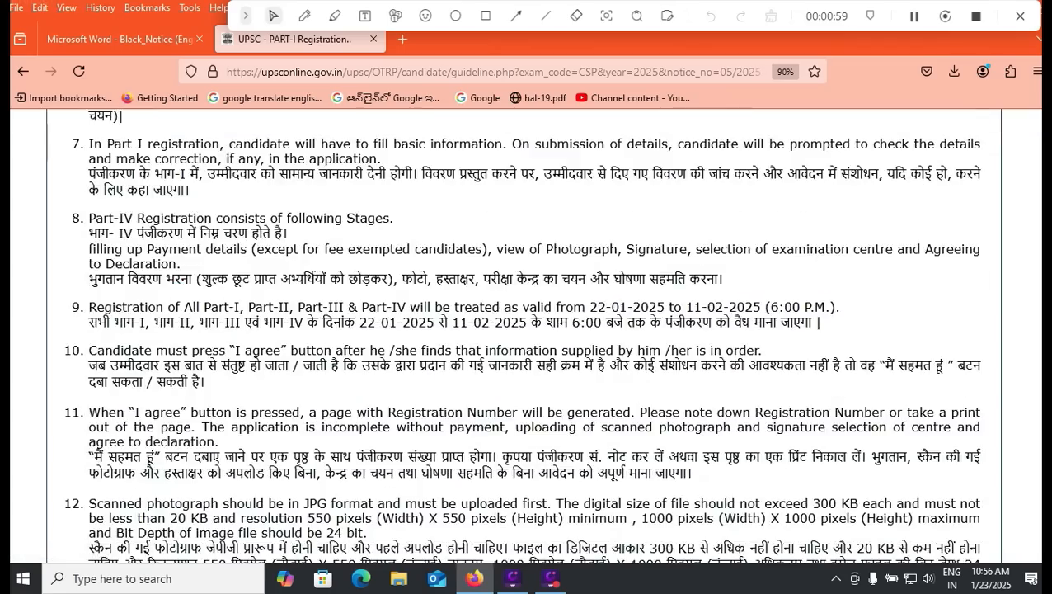
pyautogui.scroll(-9, 522, 332)
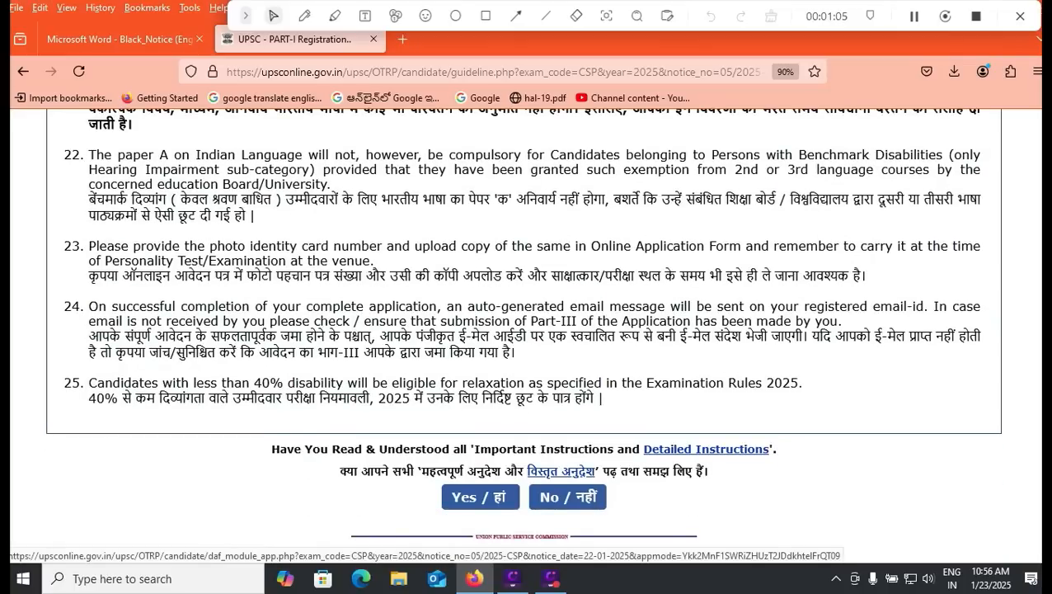
pyautogui.click(480, 496)
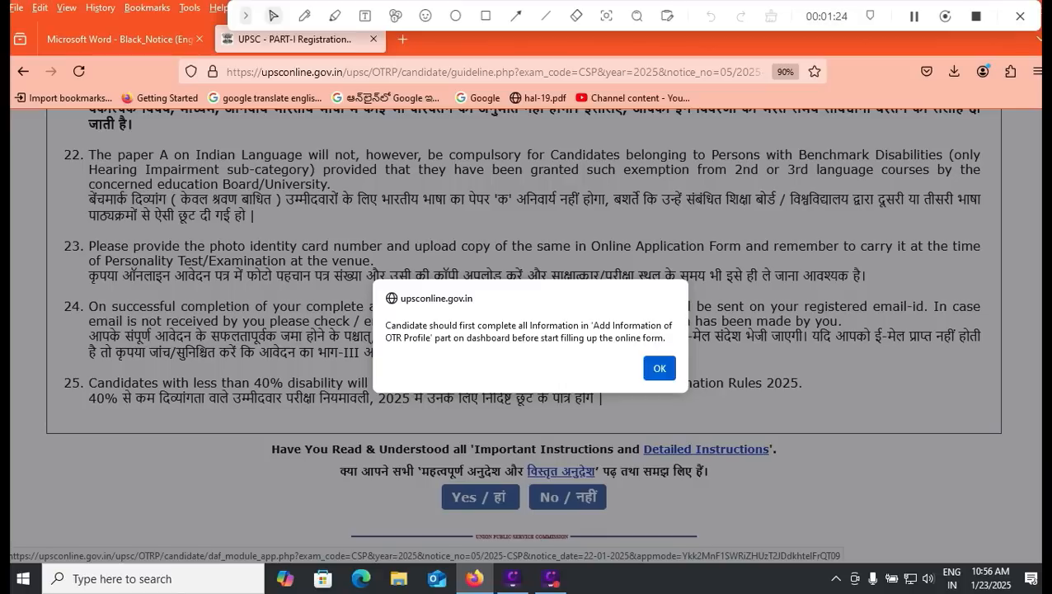
pyautogui.press('Return')
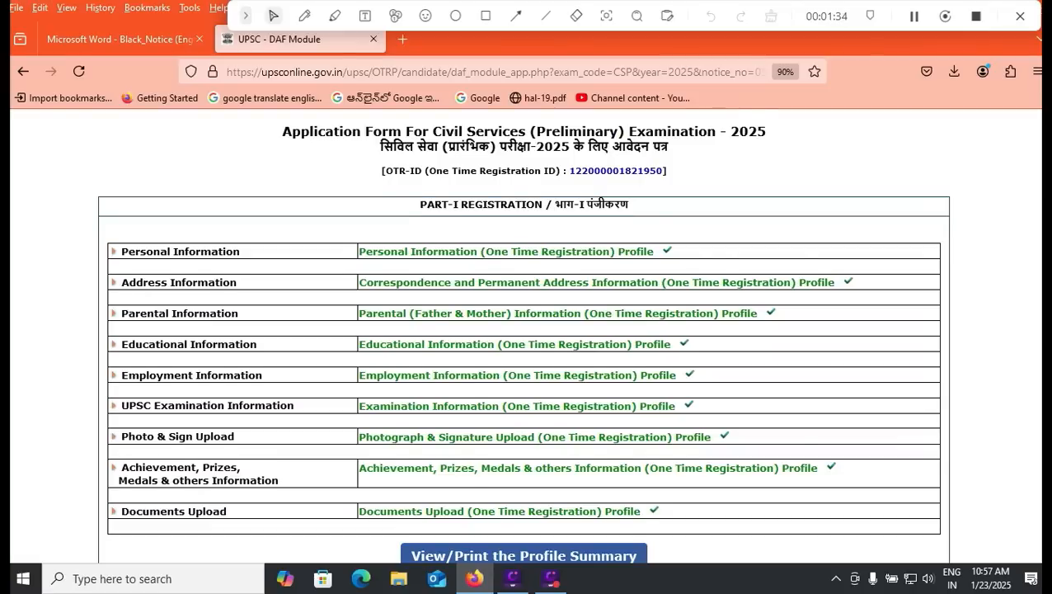
pyautogui.scroll(-1, 524, 338)
pyautogui.scroll(1, 523, 339)
pyautogui.scroll(-2, 524, 330)
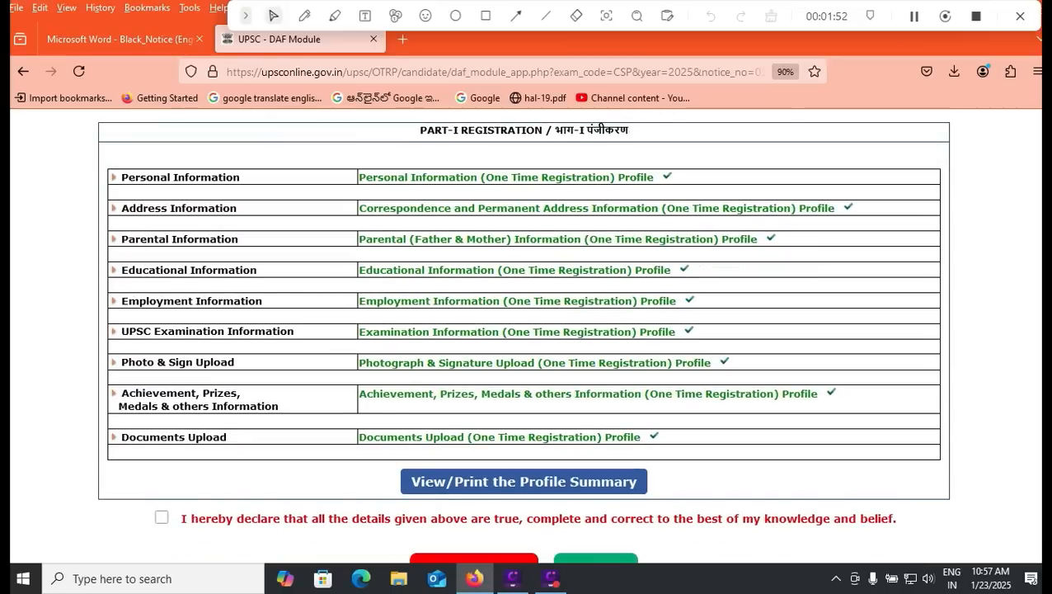
pyautogui.click(162, 517)
# Step: Scroll down through the Engineering Services (Preliminary) 2025 Part-I application page
pyautogui.scroll(-2, 525, 442)
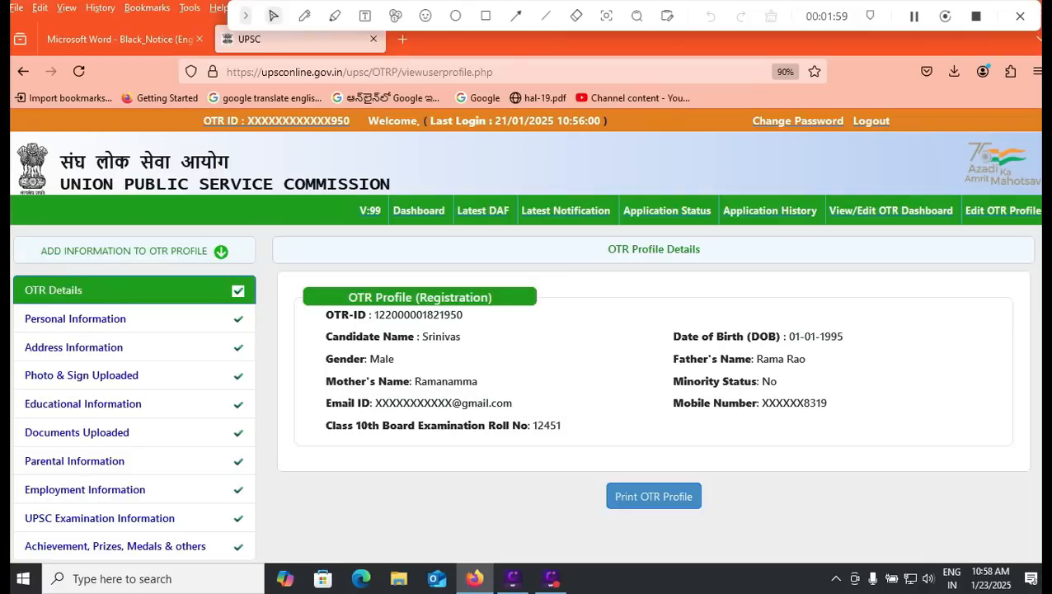
pyautogui.scroll(-1, 524, 332)
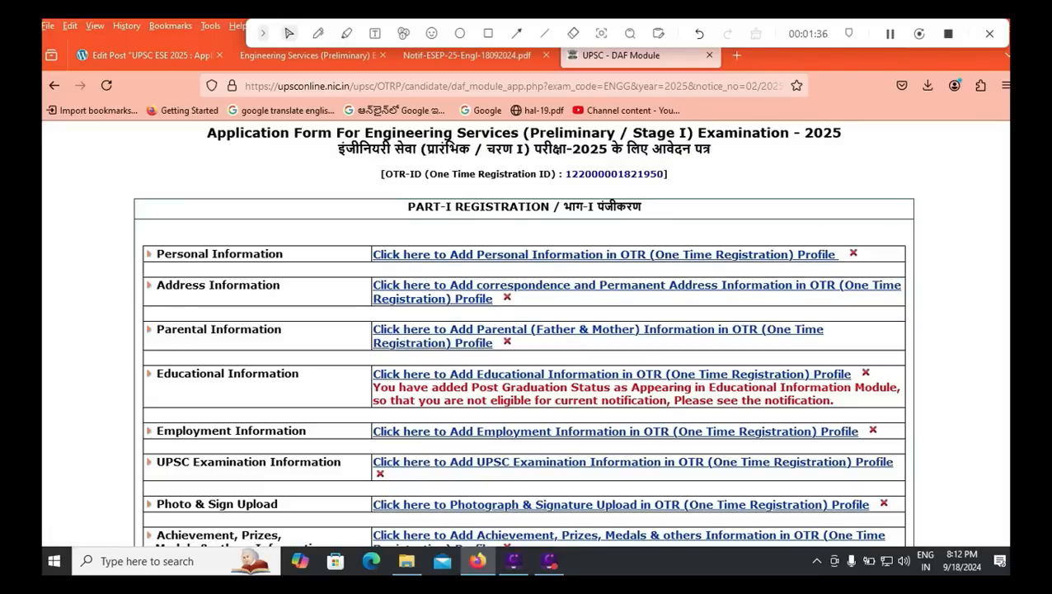
# Step: Tick the true, complete and correct declaration checkbox near the bottom of the DAF page
pyautogui.scroll(-2, 524, 330)
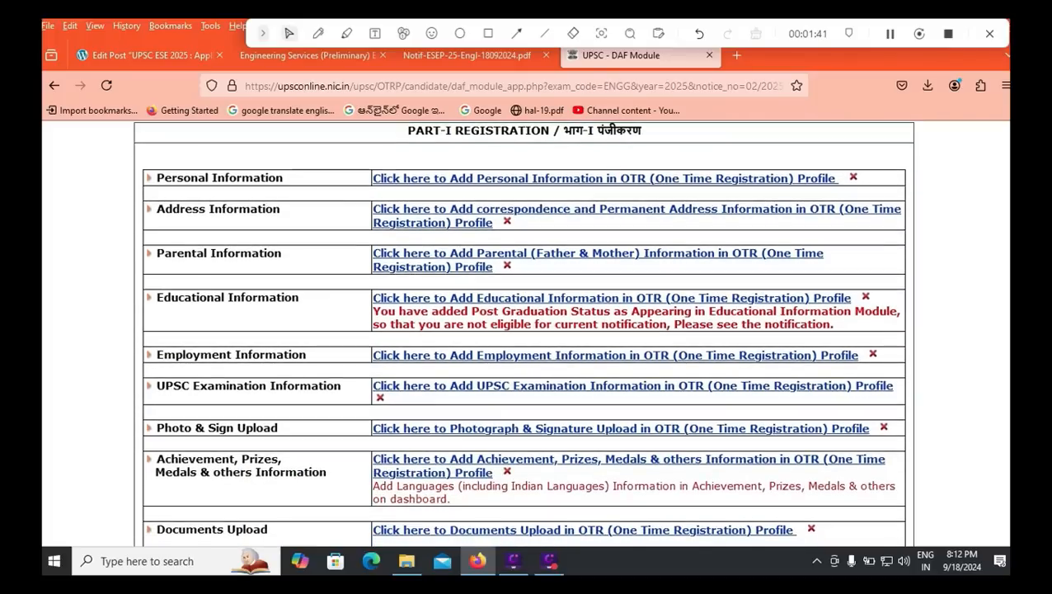
pyautogui.scroll(-2, 525, 330)
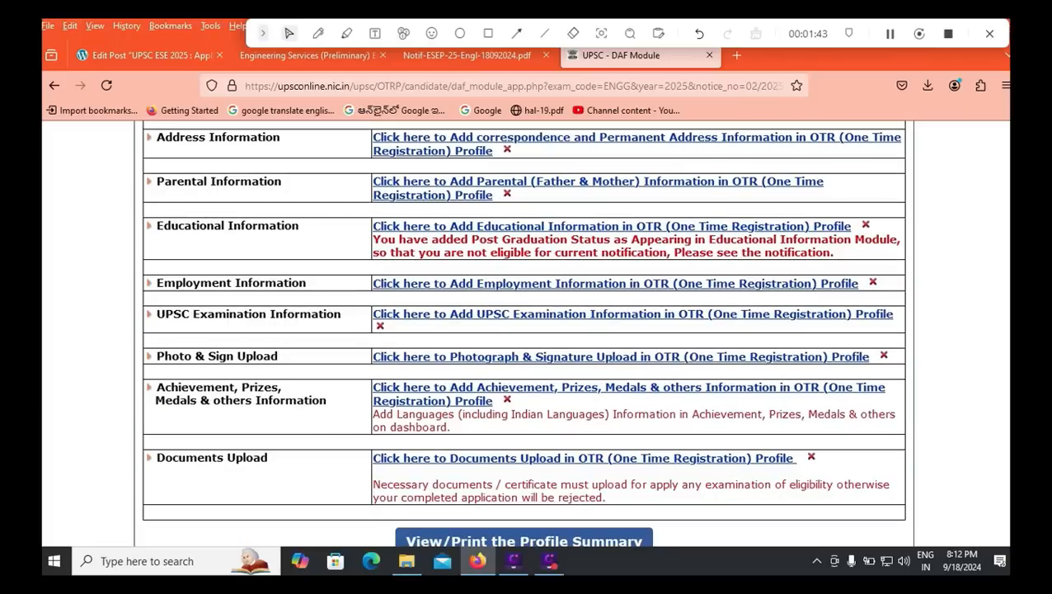
pyautogui.scroll(-2, 524, 330)
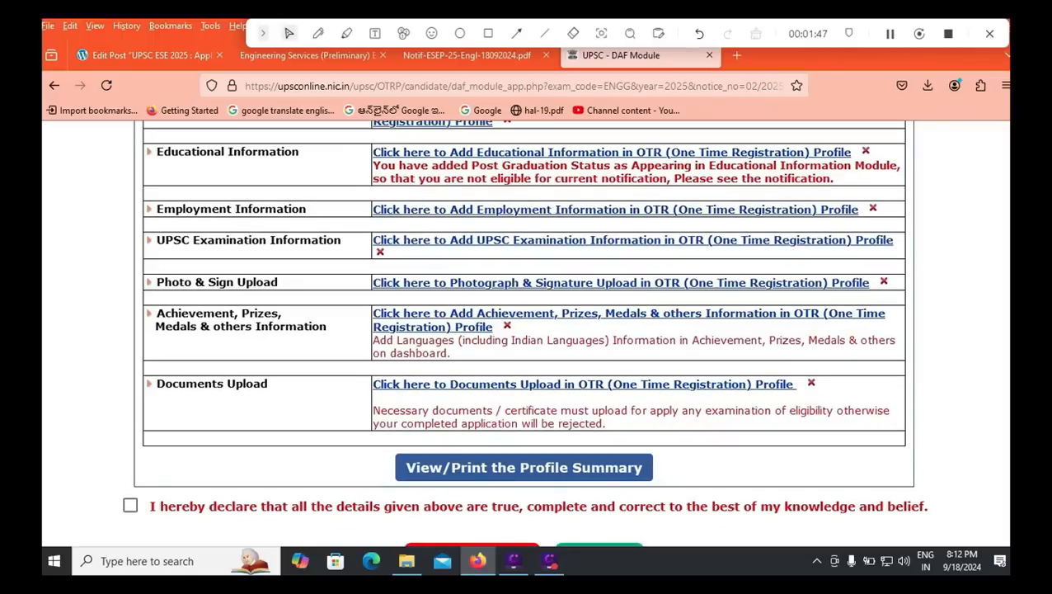
pyautogui.click(131, 504)
pyautogui.scroll(-2, 524, 330)
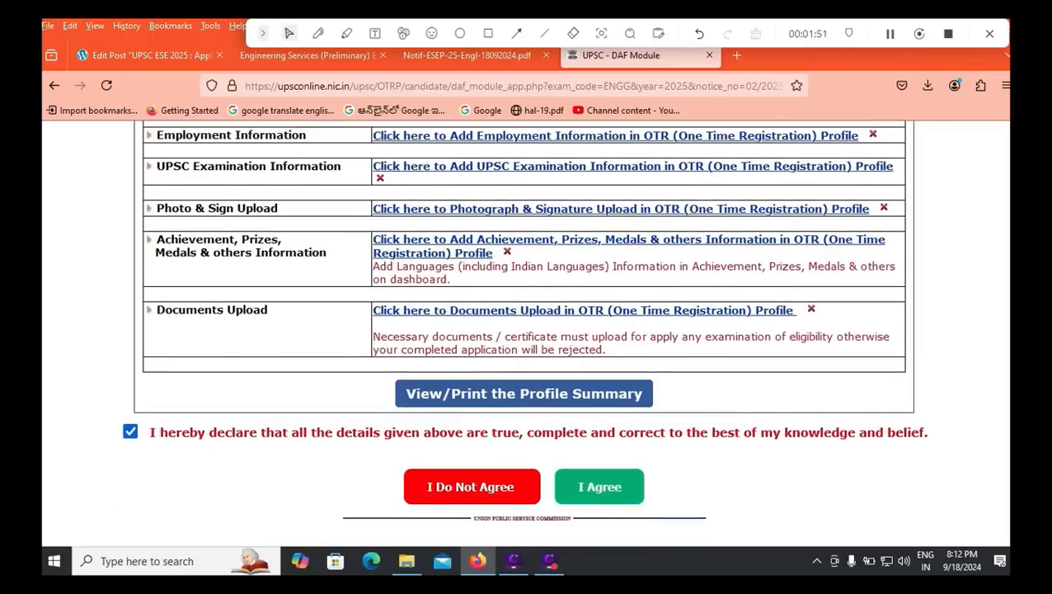
pyautogui.scroll(5, 577, 328)
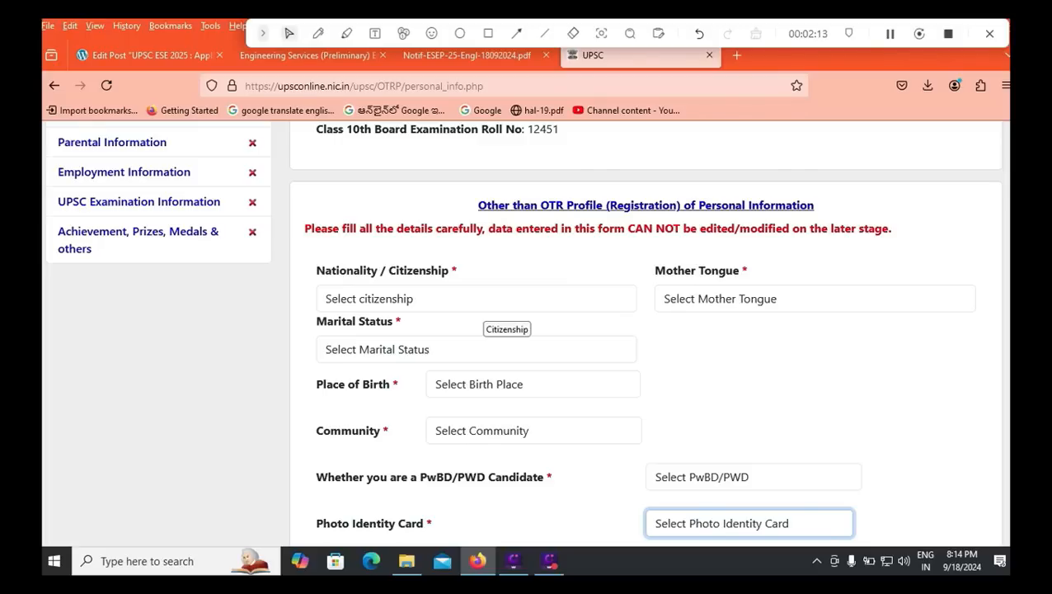
# Step: Set citizenship to Citizen of India, mother tongue TELUGU, Unmarried, and birthplace India
pyautogui.click(483, 302)
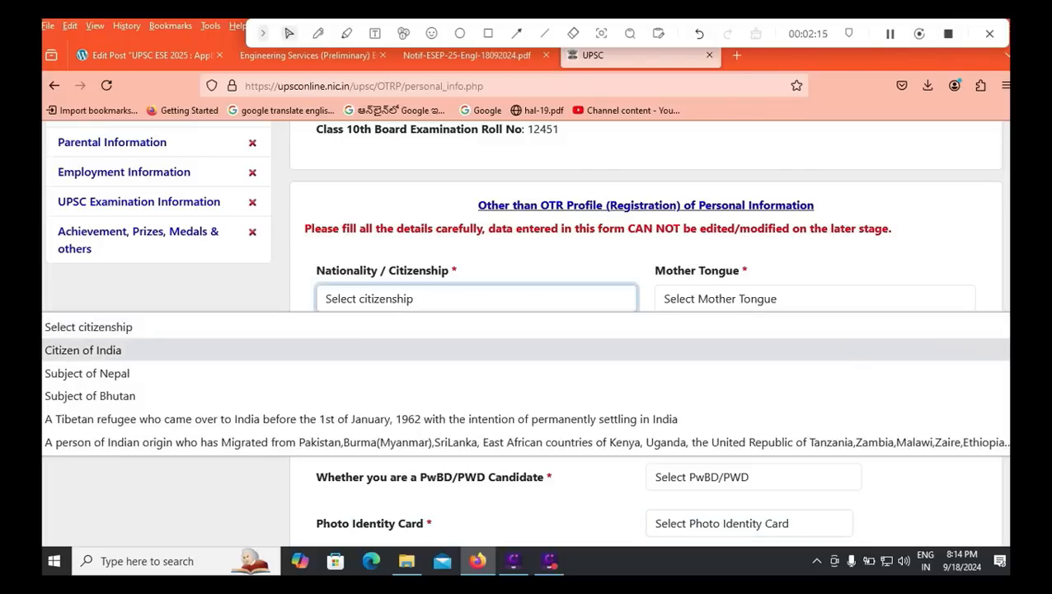
pyautogui.press('Return')
pyautogui.click(741, 300)
pyautogui.scroll(-5, 734, 362)
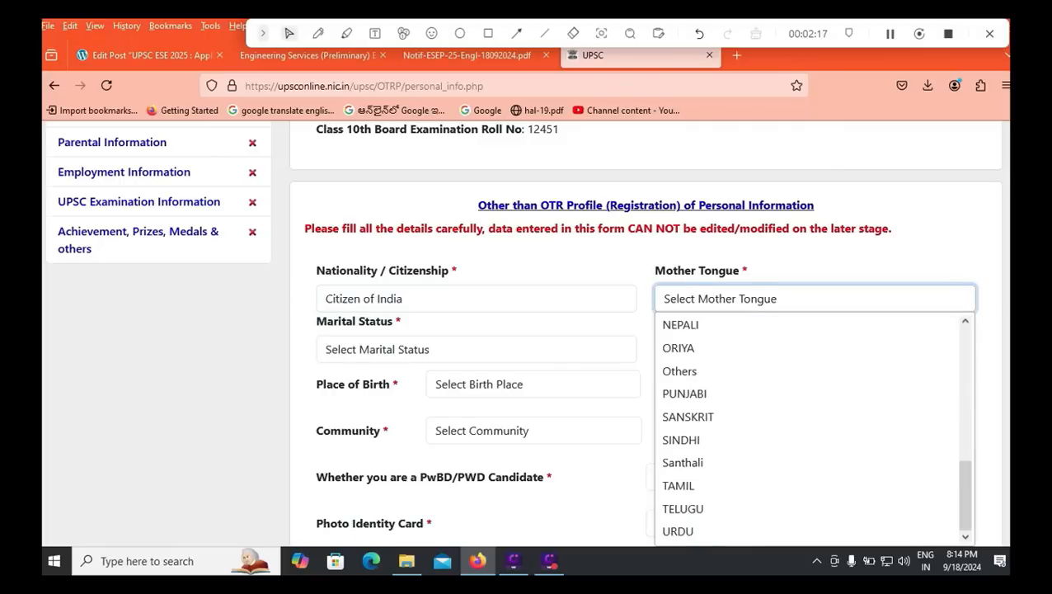
pyautogui.press('Return')
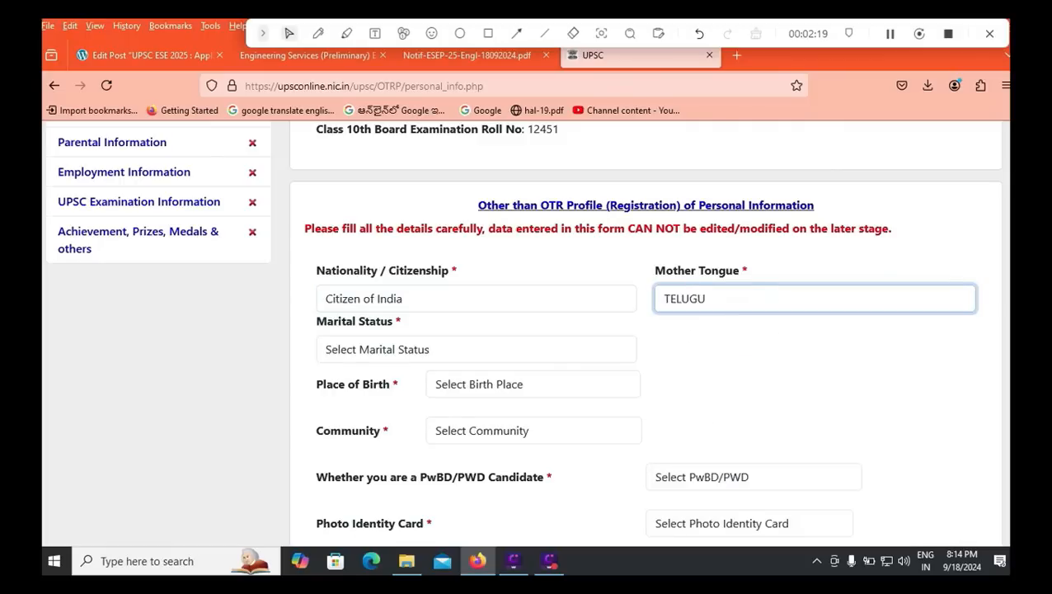
pyautogui.click(477, 349)
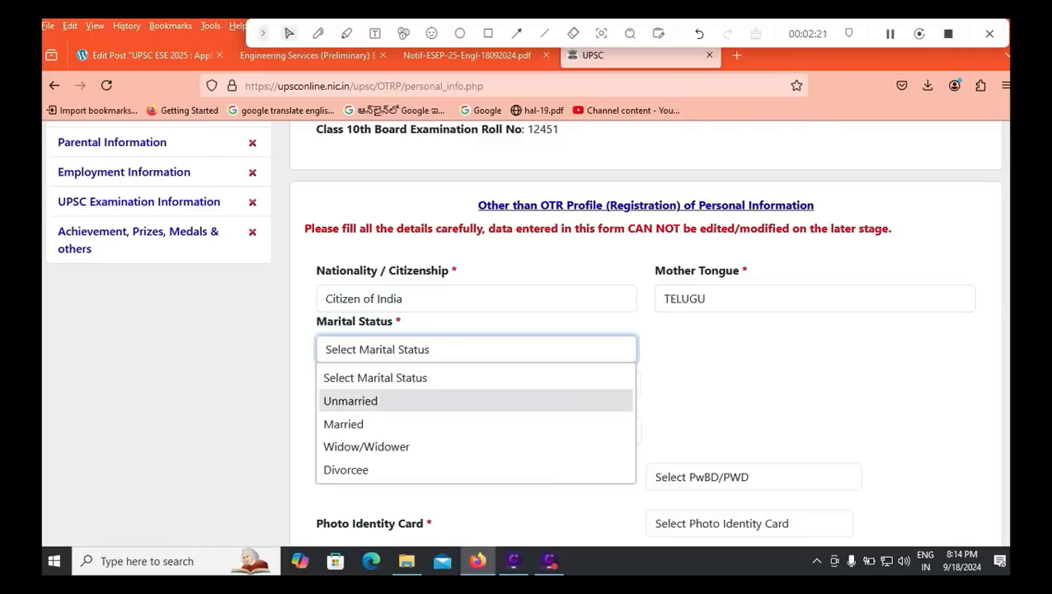
pyautogui.press('Return')
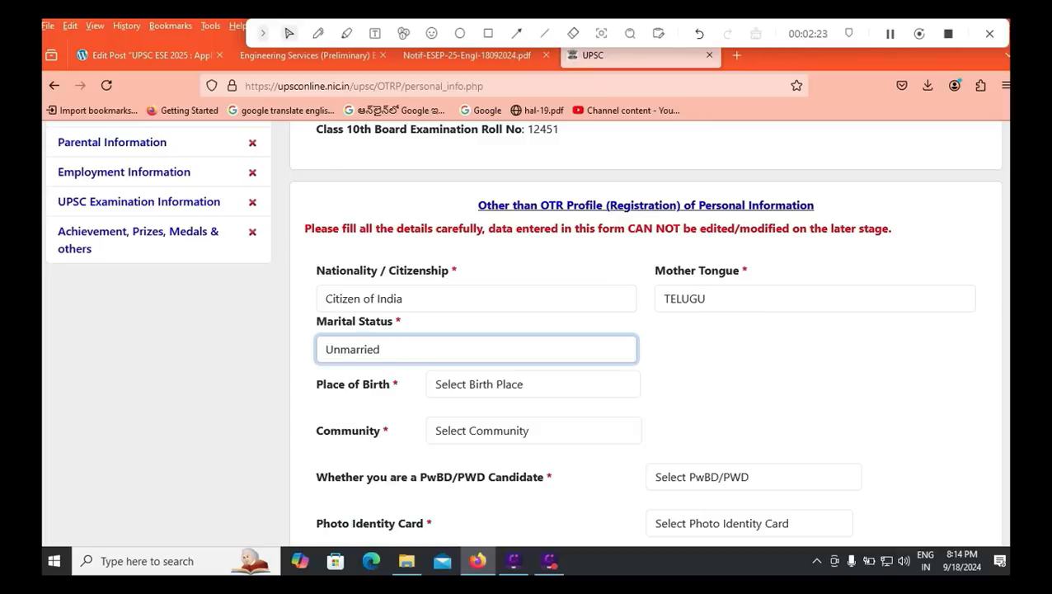
pyautogui.click(533, 384)
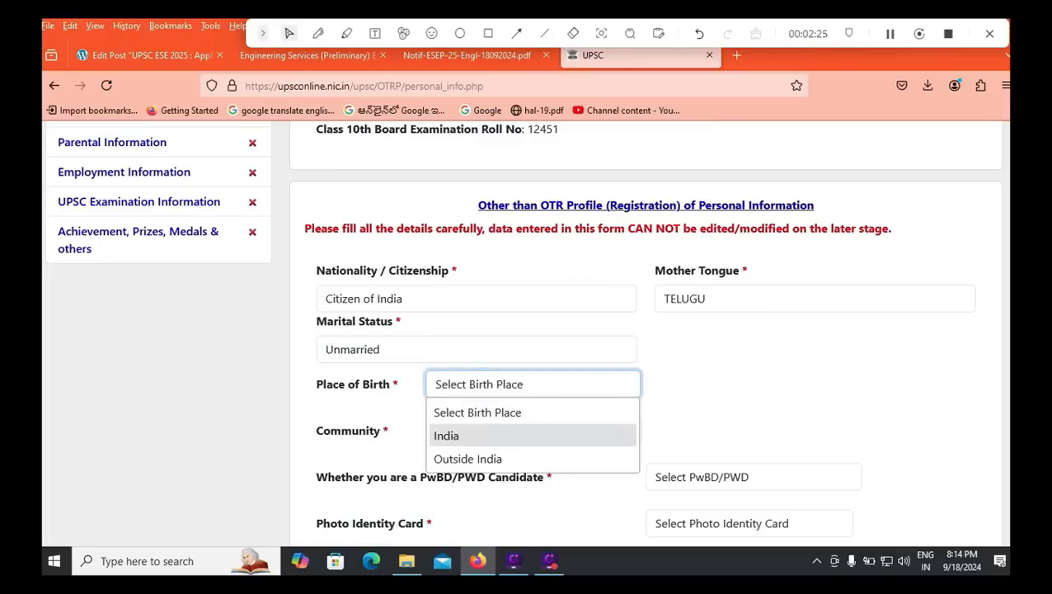
pyautogui.click(494, 435)
pyautogui.click(533, 384)
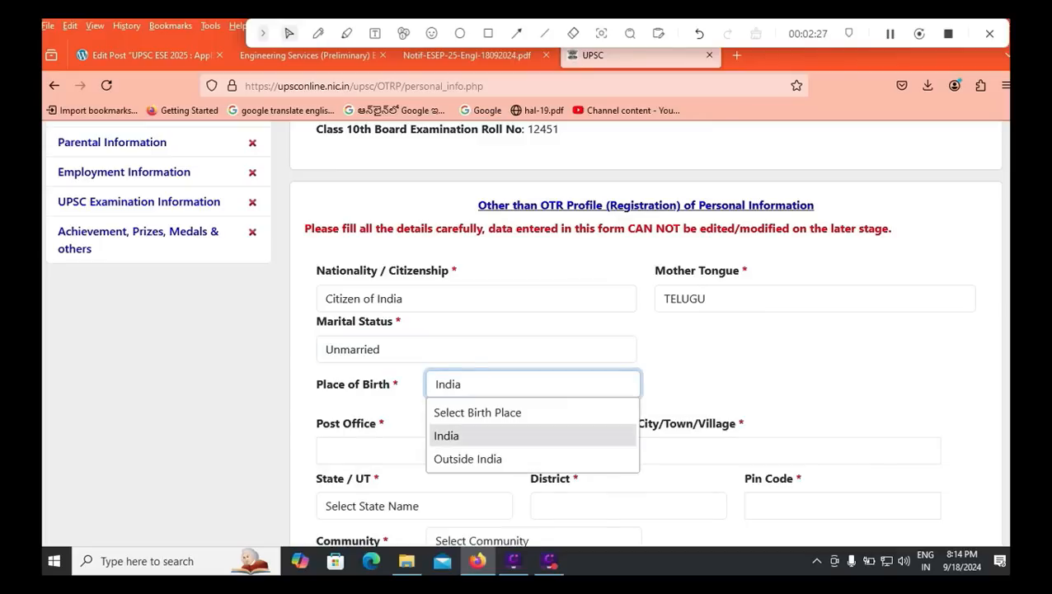
pyautogui.click(726, 372)
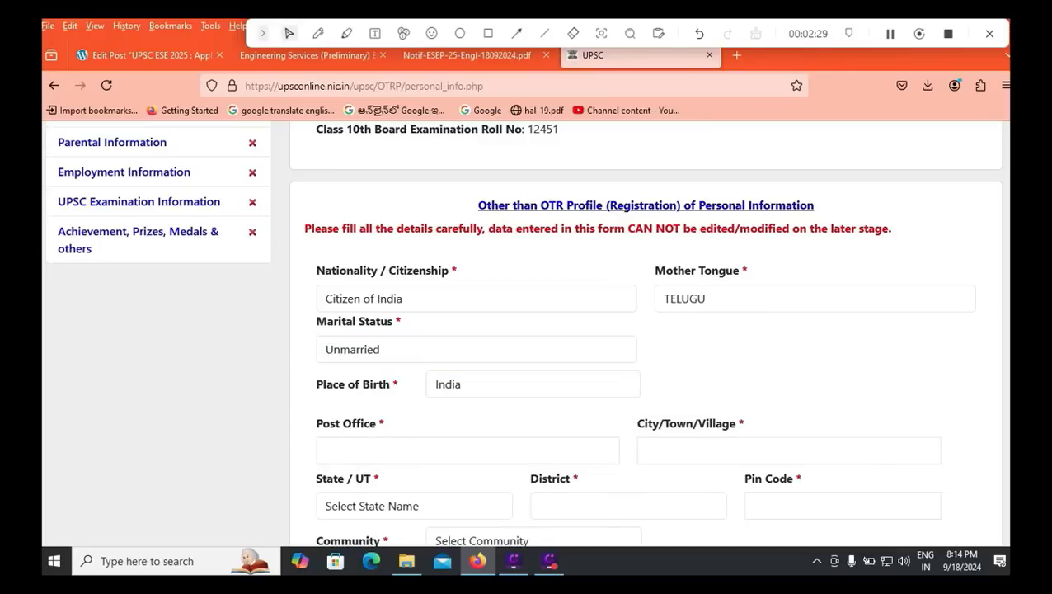
# Step: Enter TIRUPATI as both the birthplace post office and city/town
pyautogui.click(326, 449)
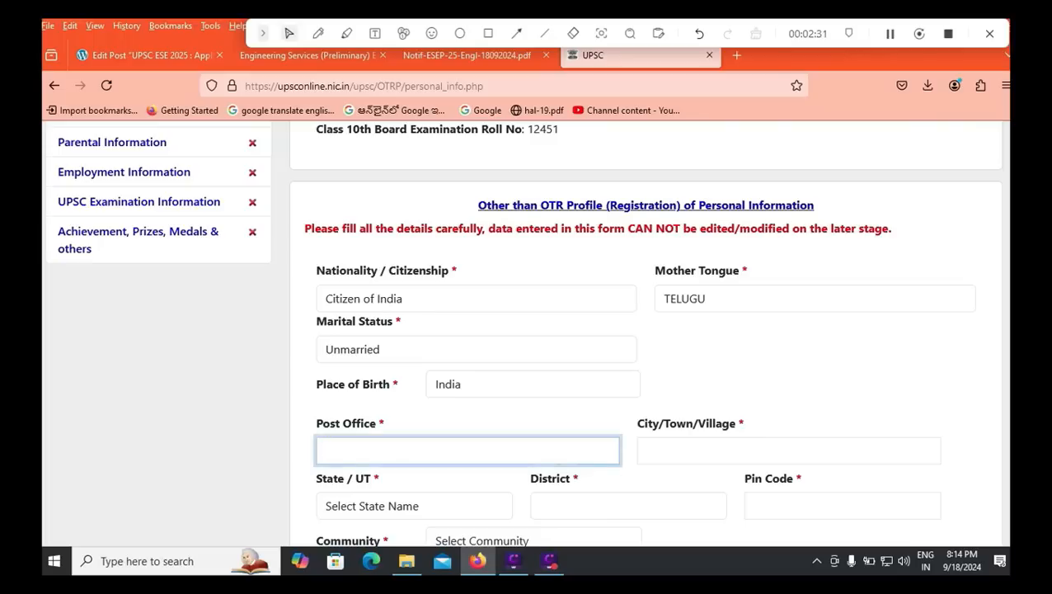
pyautogui.write('TIRUPATI')
pyautogui.press('Tab')
pyautogui.write('TIRUA')
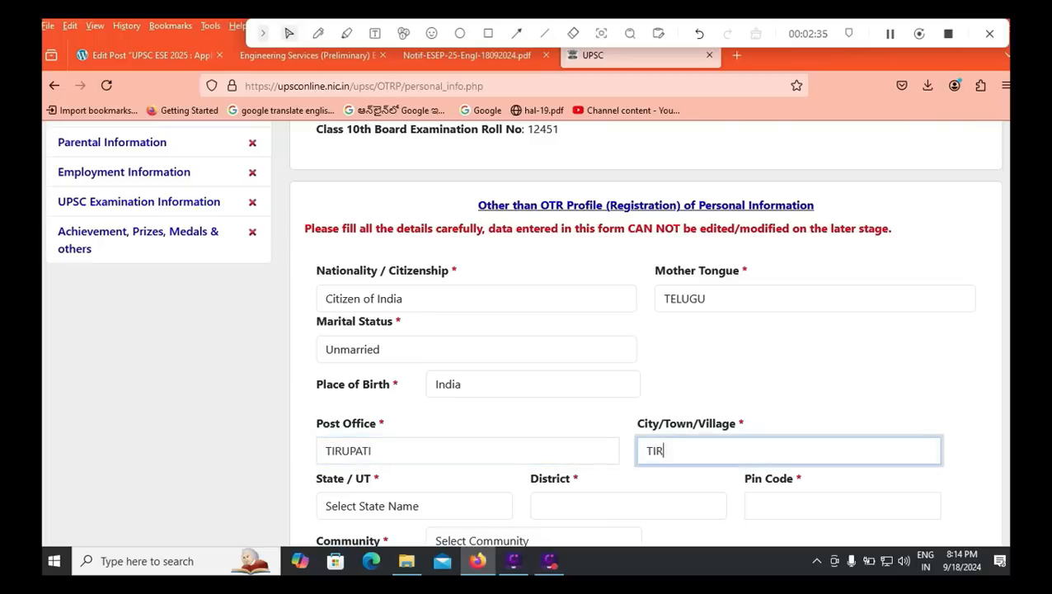
pyautogui.write('P')
pyautogui.press('BackSpace')
pyautogui.press('BackSpace')
pyautogui.write('PATI')
pyautogui.click(414, 505)
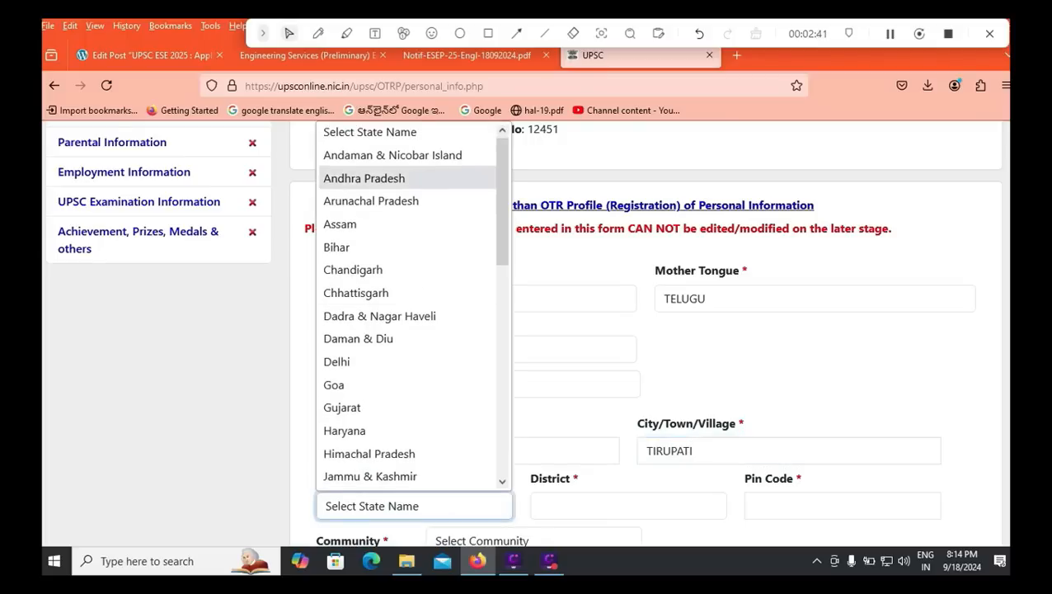
# Step: Set State/UT to Andhra Pradesh, District to Chittoor and Pin Code to 524011
pyautogui.click(376, 178)
pyautogui.click(616, 505)
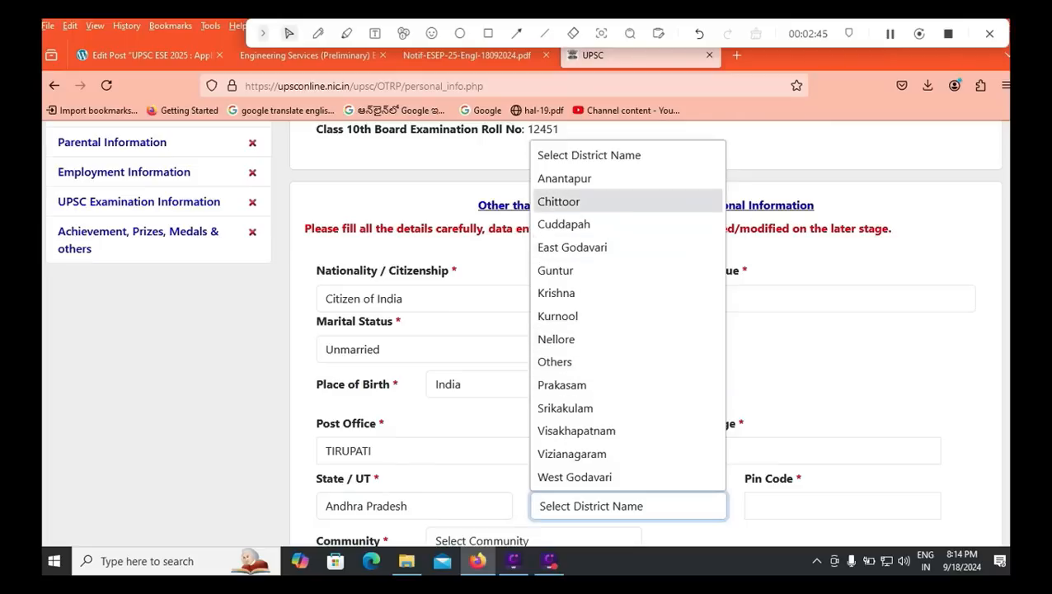
pyautogui.click(578, 201)
pyautogui.click(792, 506)
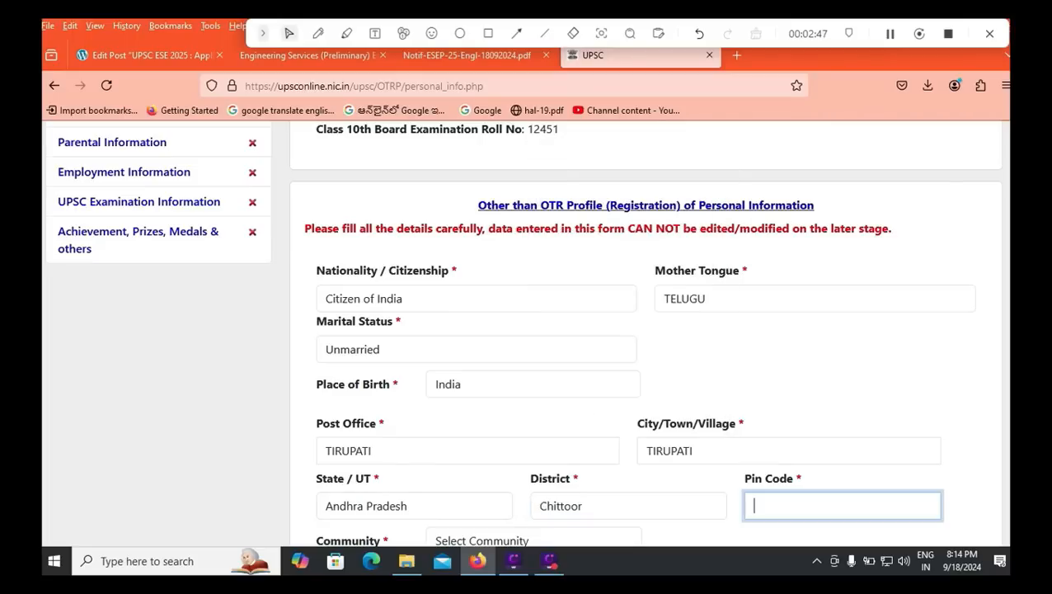
pyautogui.write('524011')
# Step: Choose General as the community
pyautogui.scroll(-3, 526, 330)
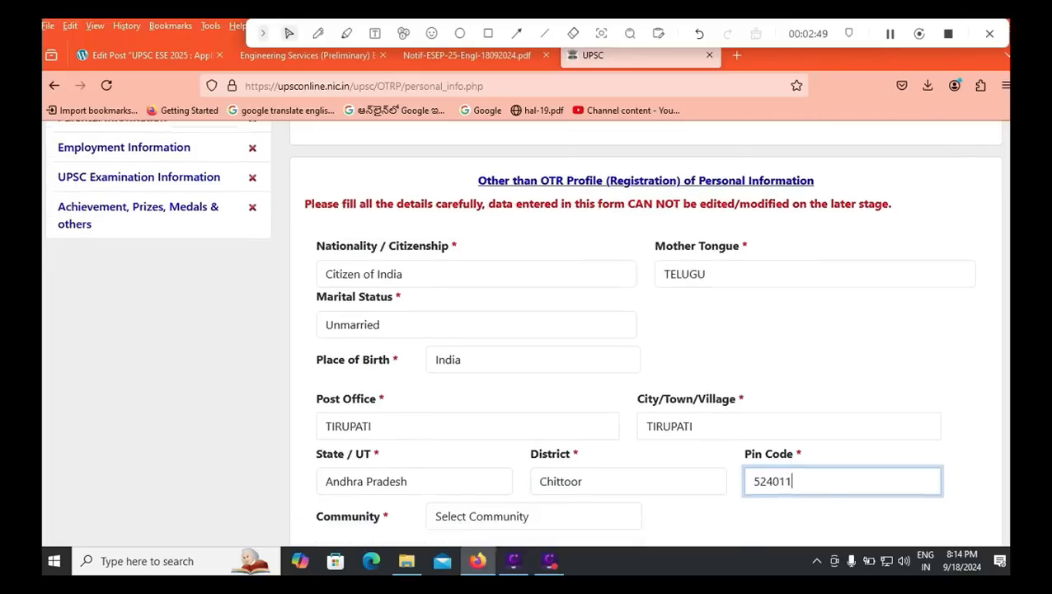
pyautogui.click(528, 393)
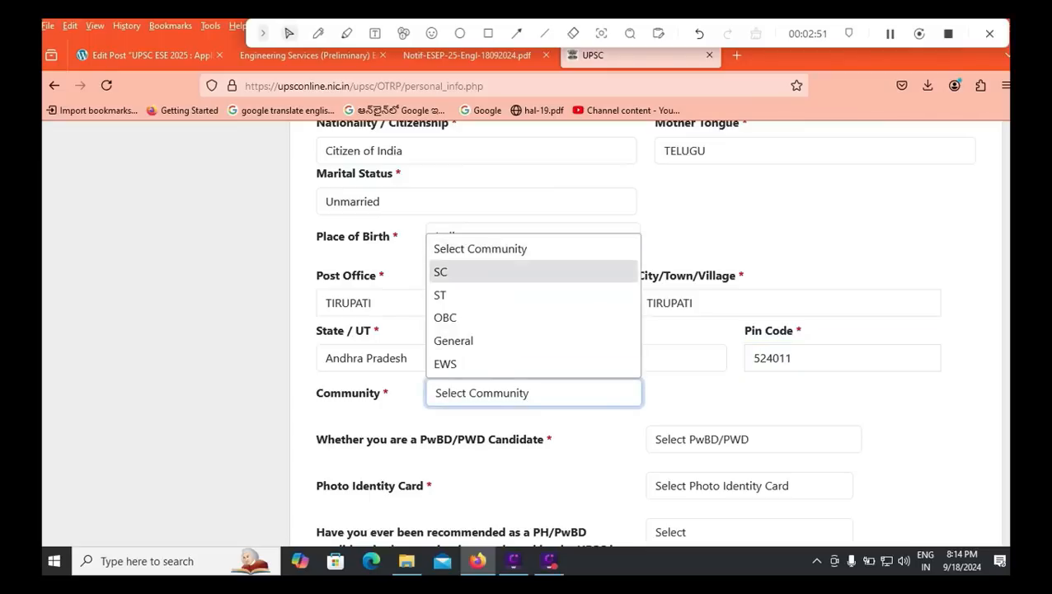
pyautogui.click(495, 340)
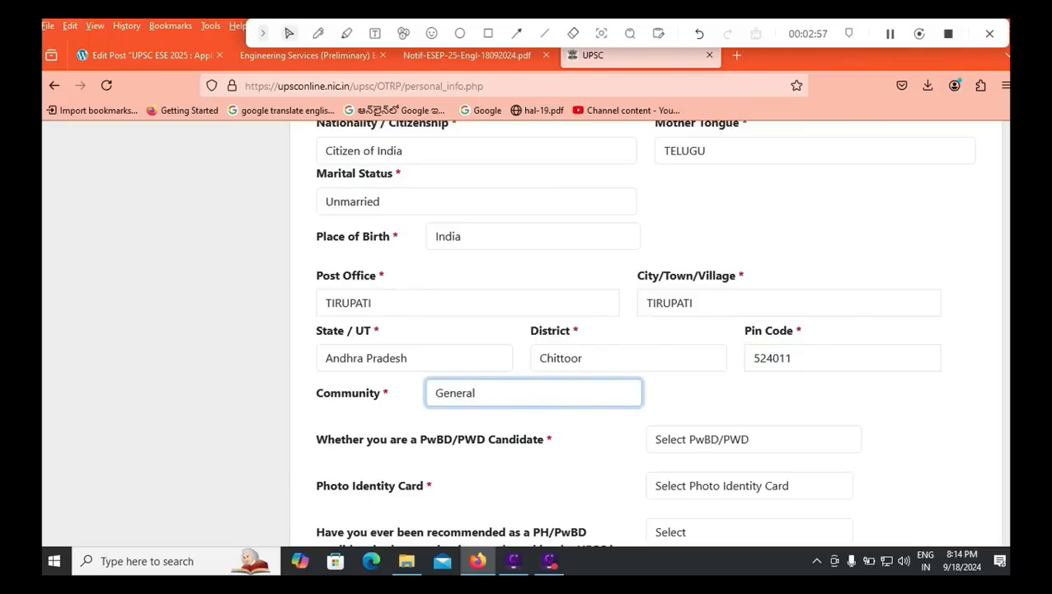
pyautogui.click(753, 439)
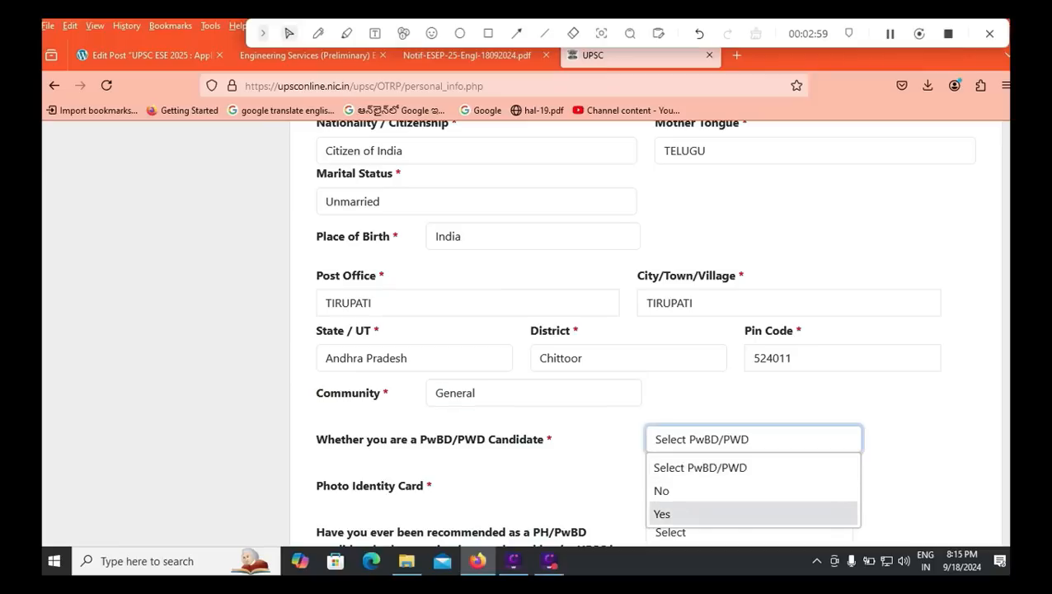
# Step: Answer No for PwBD/PWD candidate and choose PAN Card as the photo identity card
pyautogui.press('Up')
pyautogui.press('Return')
pyautogui.scroll(-2, 643, 330)
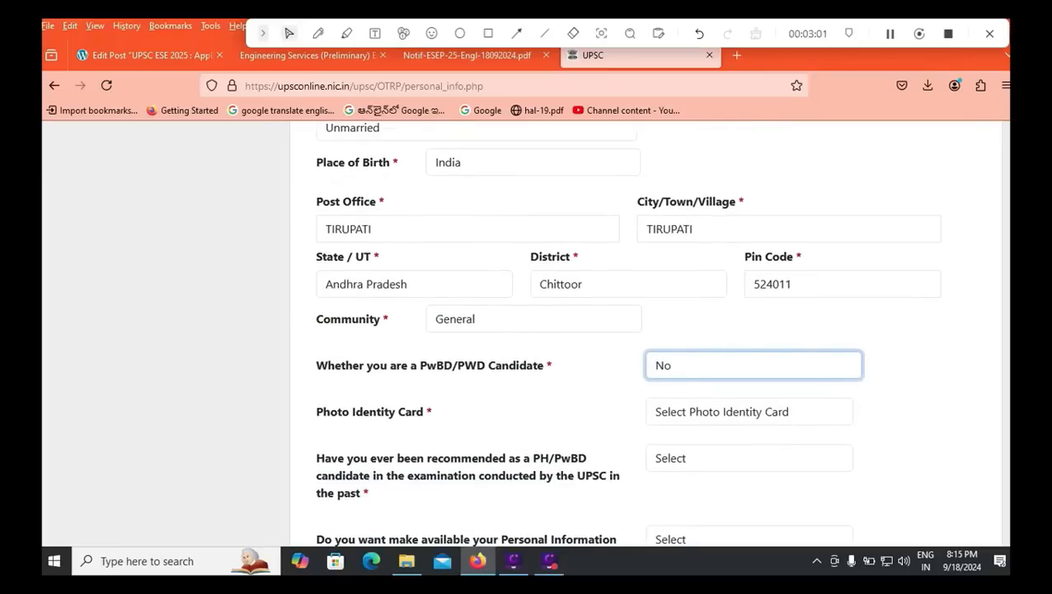
pyautogui.click(749, 411)
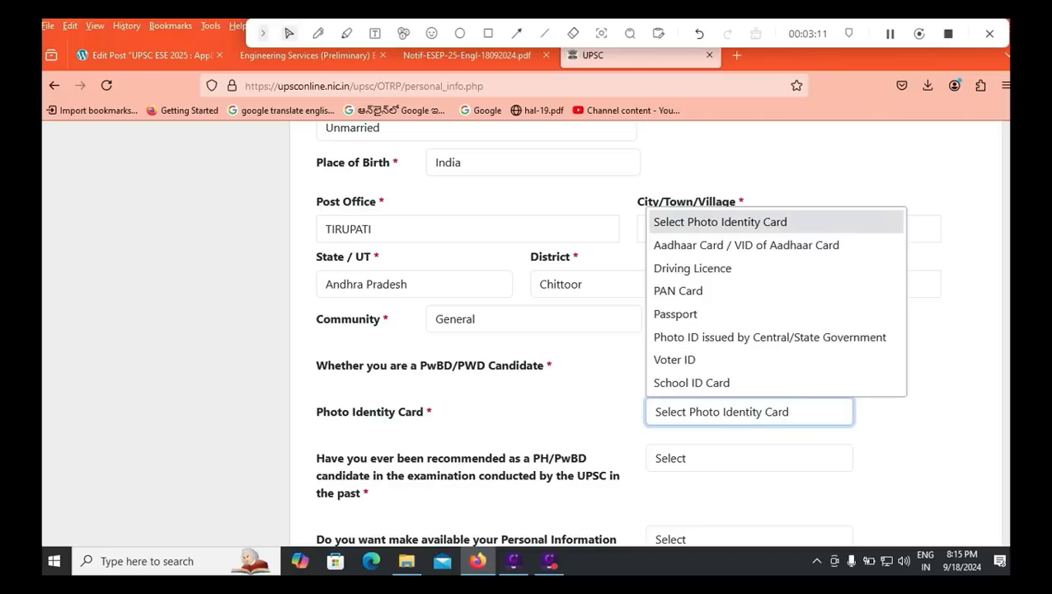
pyautogui.press('Down')
pyautogui.press('Down')
pyautogui.press('Down')
pyautogui.press('Return')
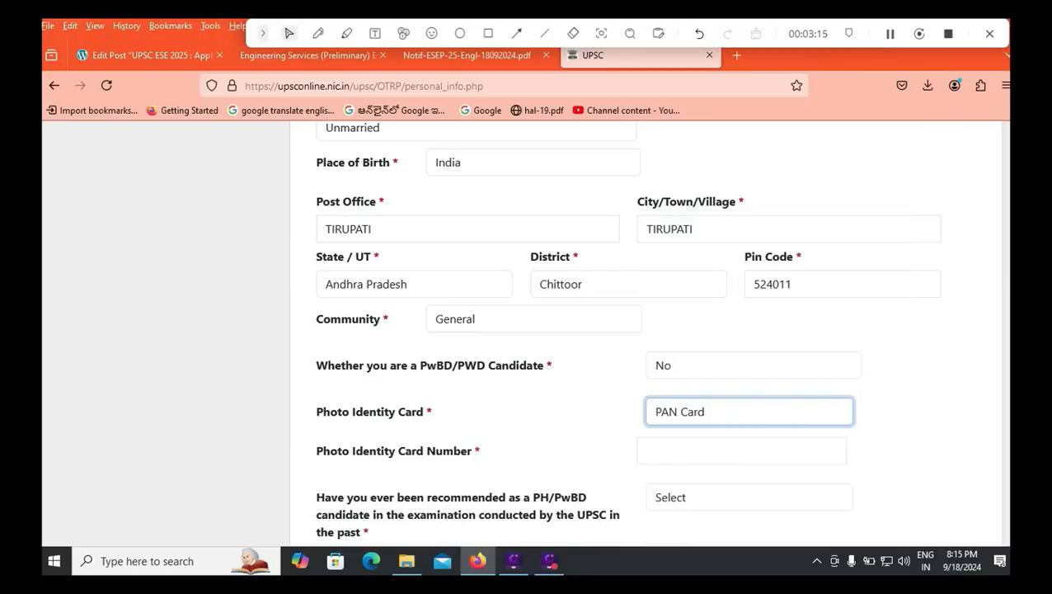
pyautogui.press('Tab')
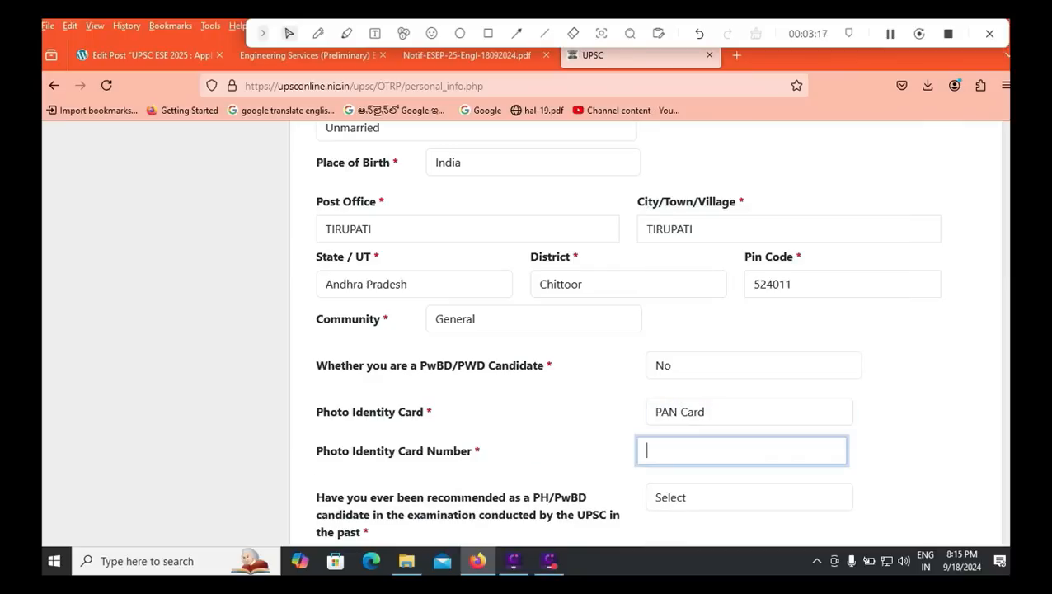
pyautogui.scroll(-2, 627, 334)
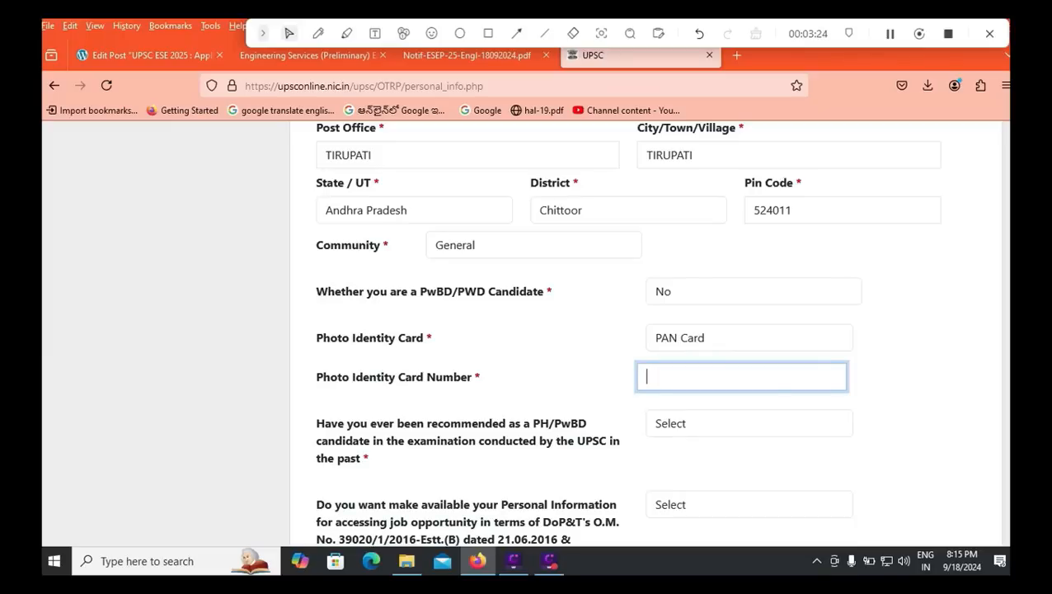
# Step: Answer No to past PH/PwBD recommendation, Yes to sharing information, and accept the declaration
pyautogui.click(749, 423)
pyautogui.click(747, 496)
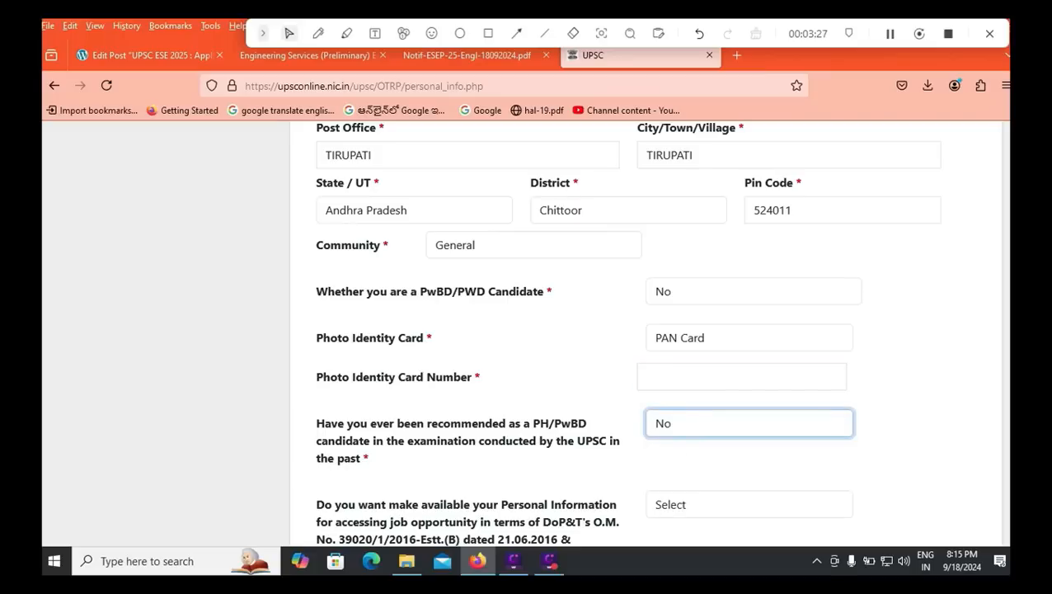
pyautogui.scroll(-2, 626, 332)
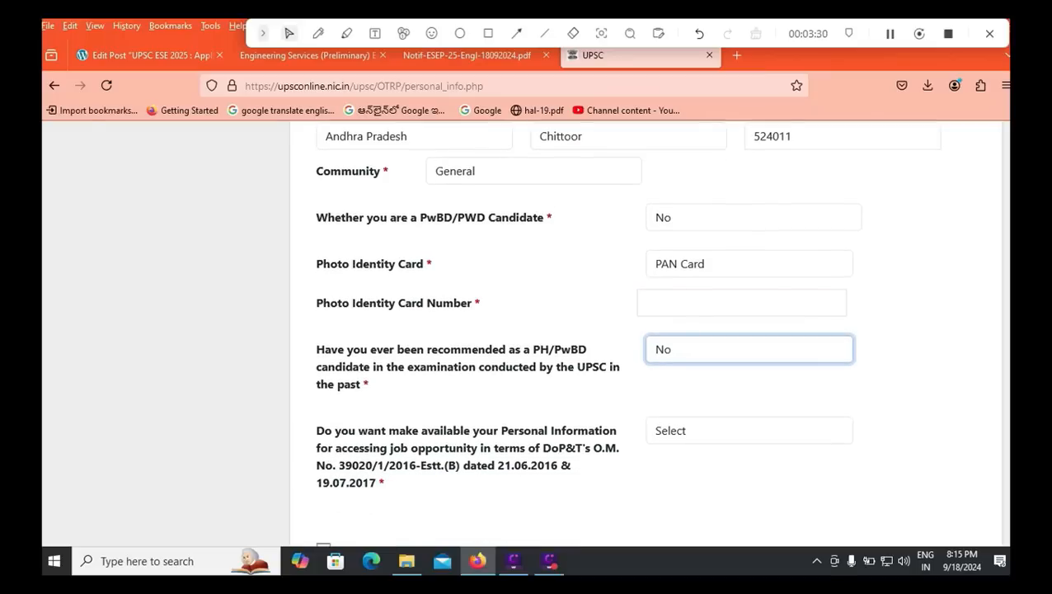
pyautogui.click(748, 431)
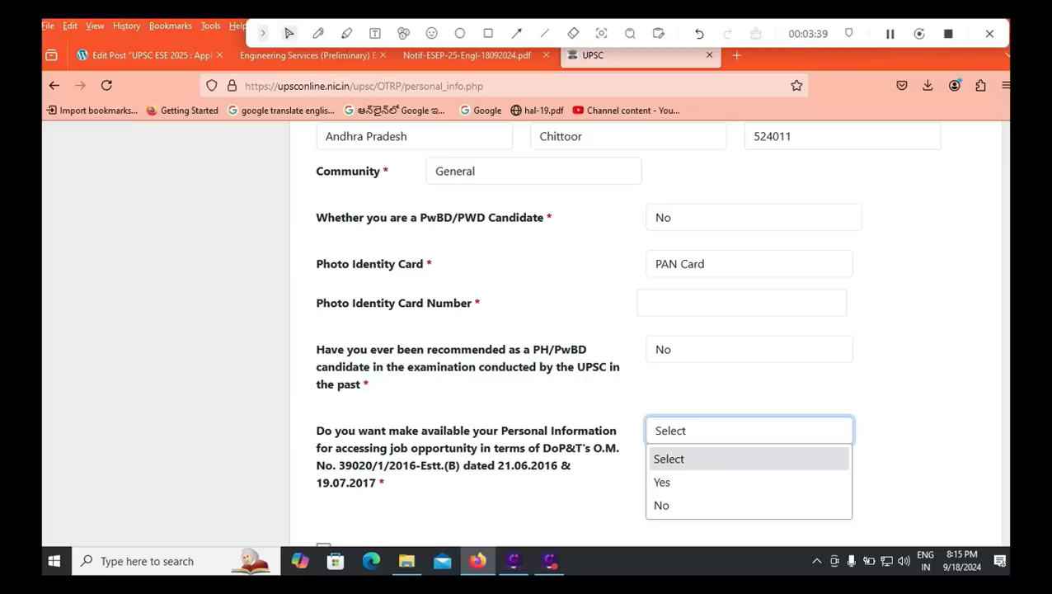
pyautogui.press('Down')
pyautogui.press('Return')
pyautogui.scroll(-2, 526, 330)
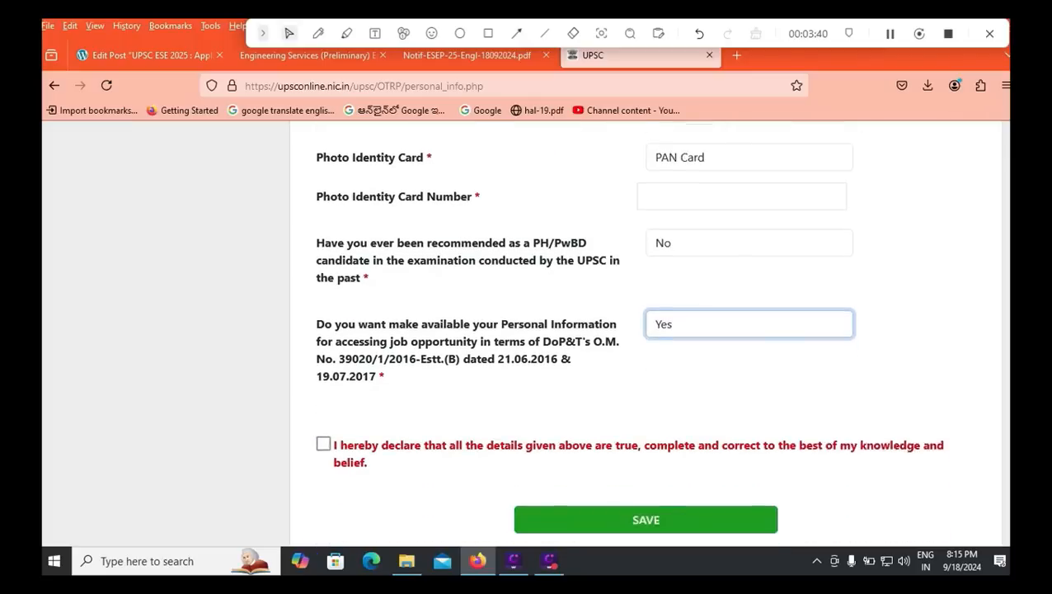
pyautogui.scroll(-1, 526, 330)
pyautogui.click(324, 402)
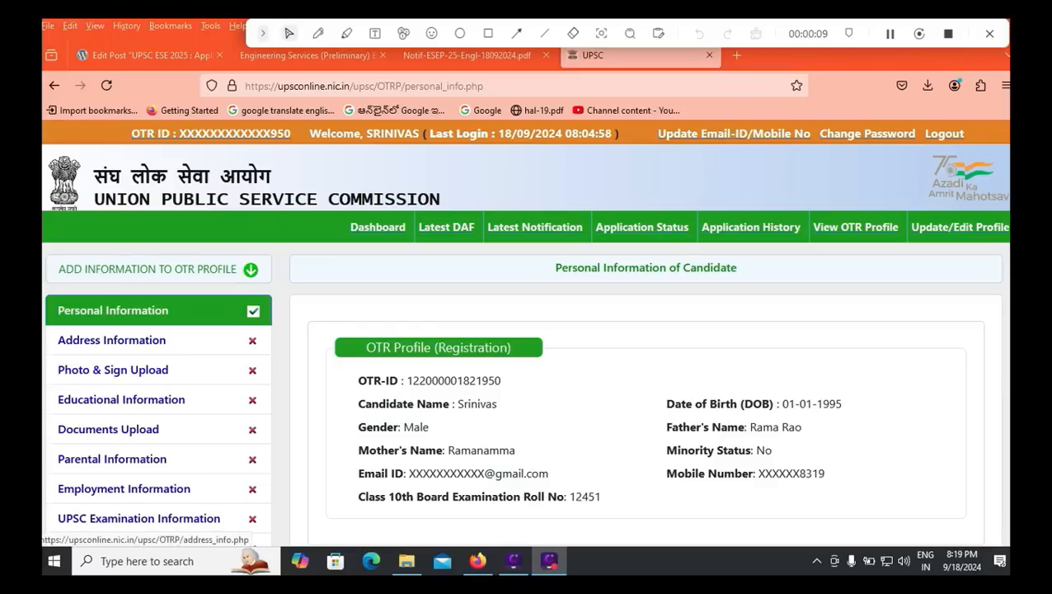
# Step: Open the Address Information form and enter TIRUPATI as the post office
pyautogui.click(112, 340)
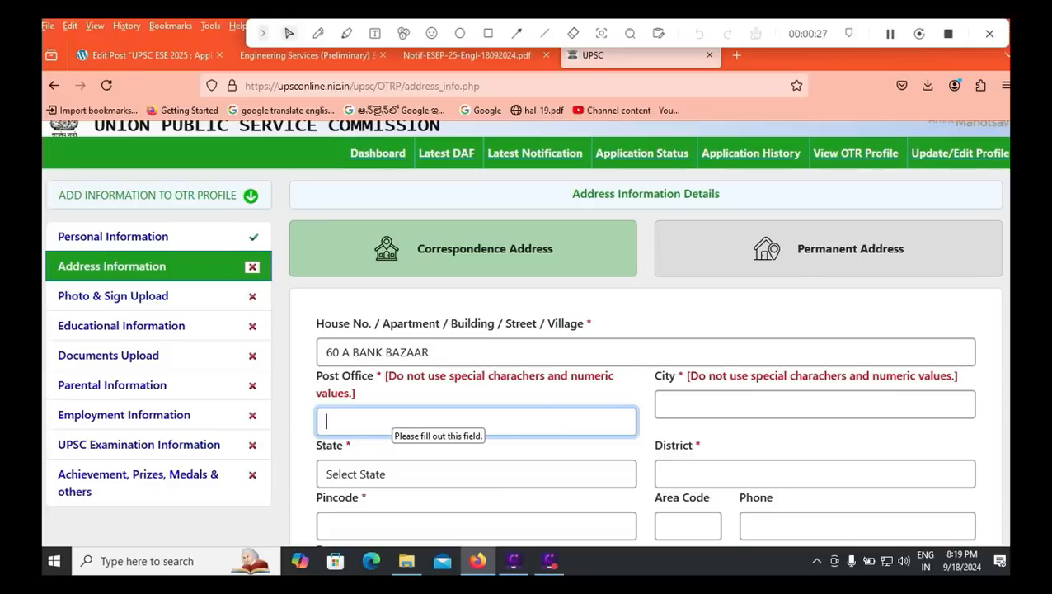
pyautogui.write('TIRUPATI')
pyautogui.press('Tab')
pyautogui.write('TIRUPATI')
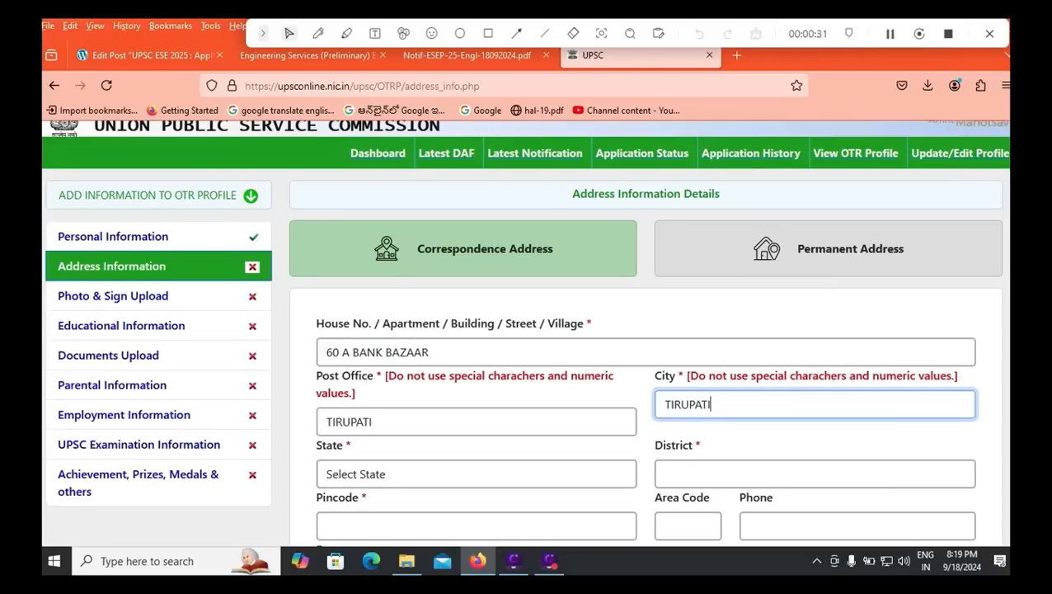
# Step: Choose Andhra Pradesh as state and Others as district, then type RUPATI in the next field
pyautogui.click(477, 474)
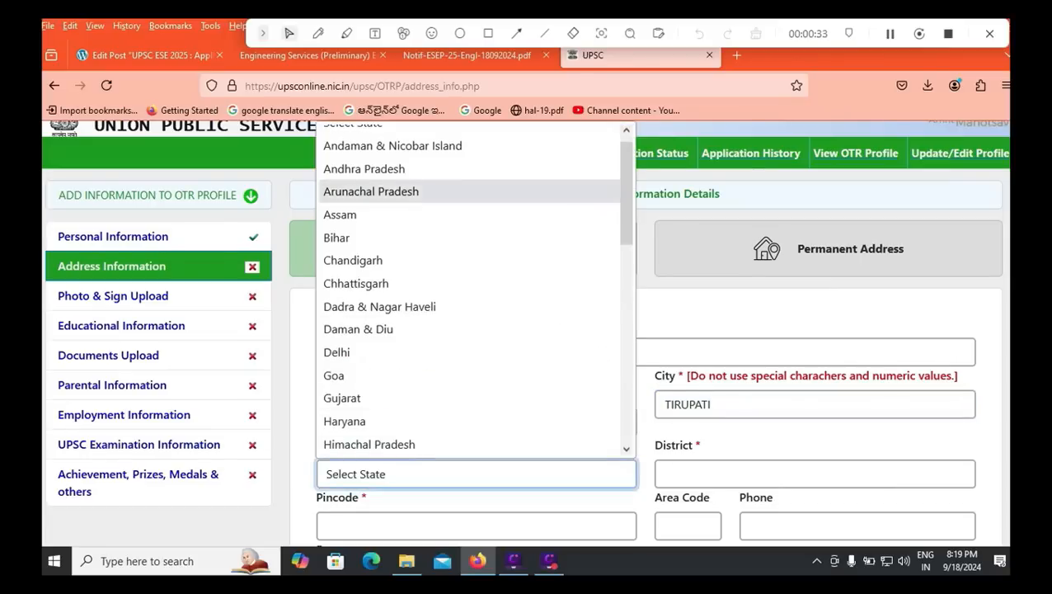
pyautogui.press('Up')
pyautogui.press('Return')
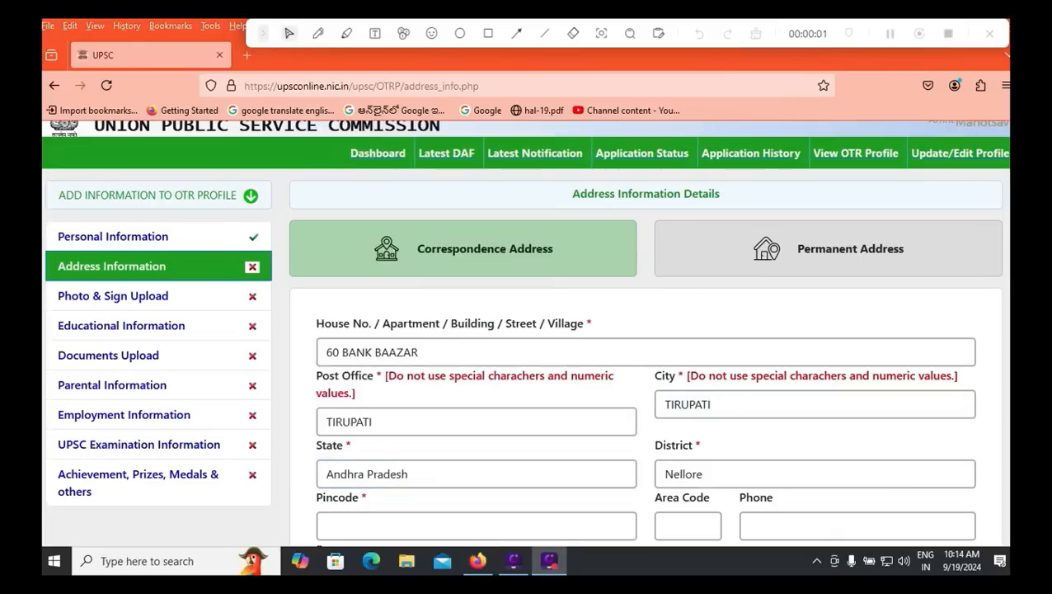
pyautogui.click(814, 474)
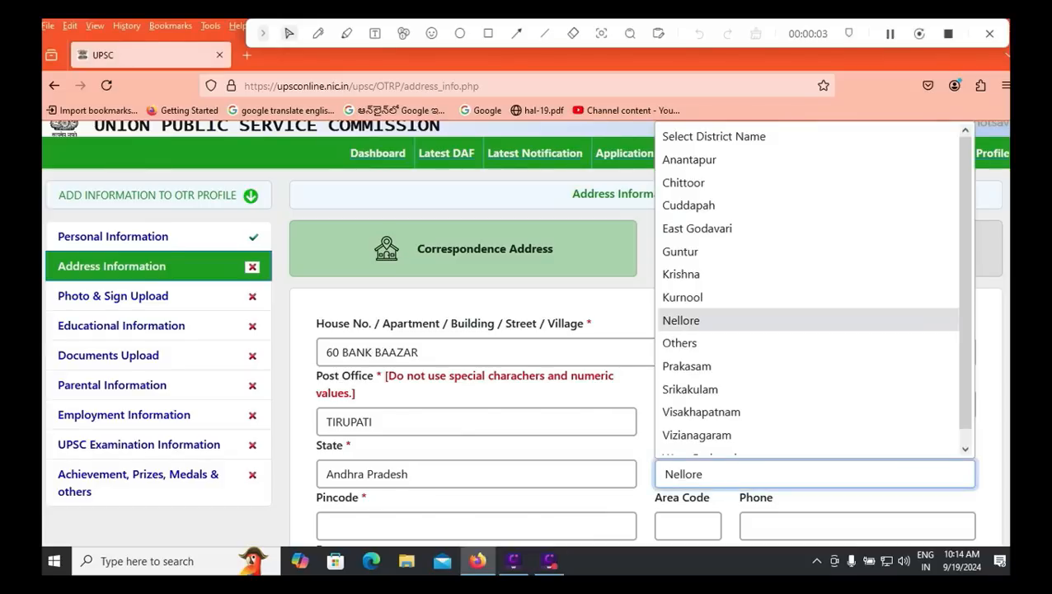
pyautogui.click(709, 343)
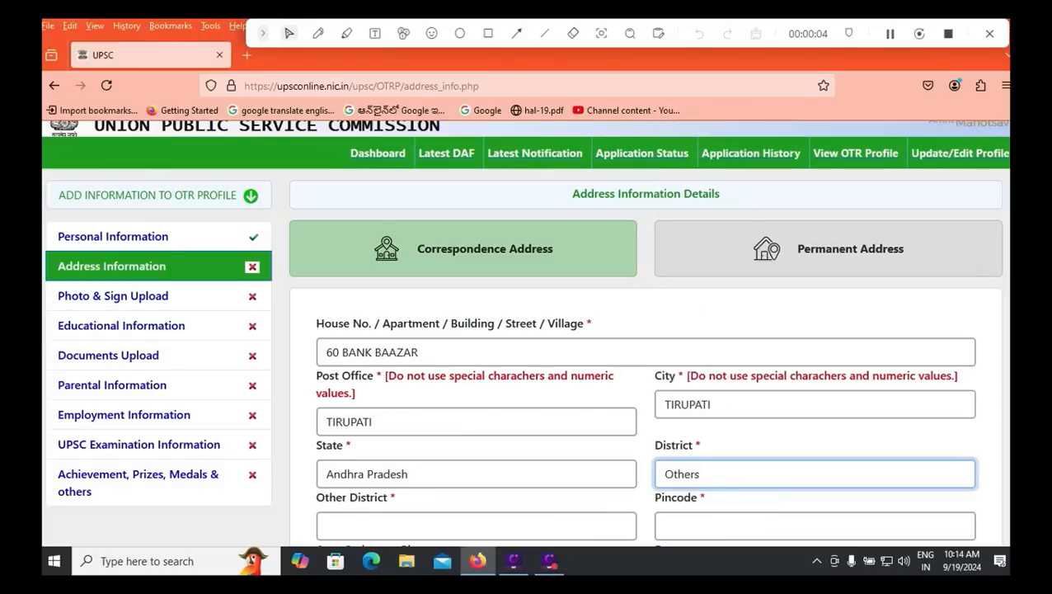
pyautogui.click(477, 526)
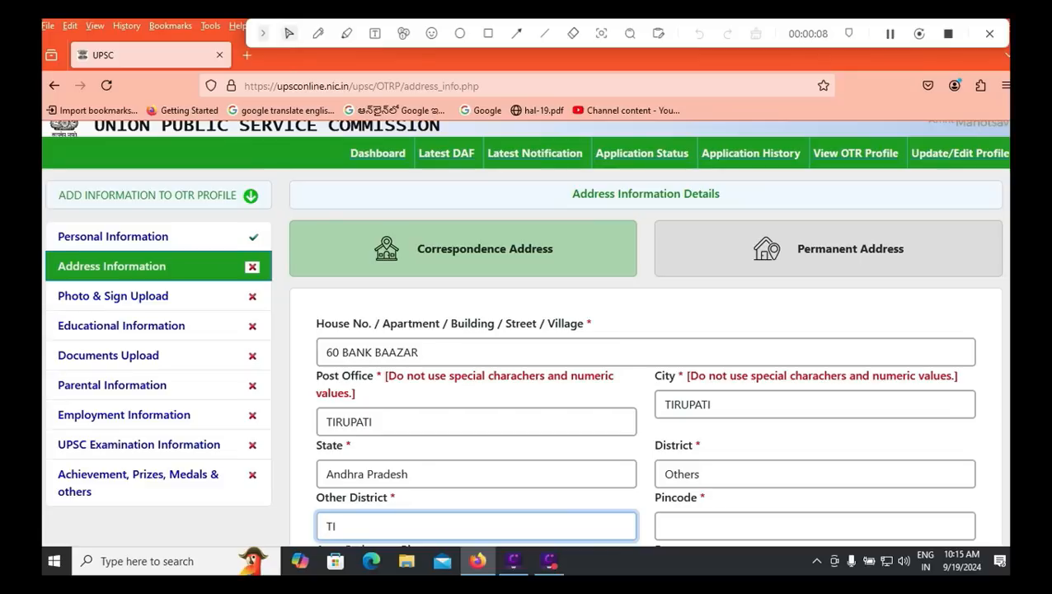
pyautogui.write('RUPATI')
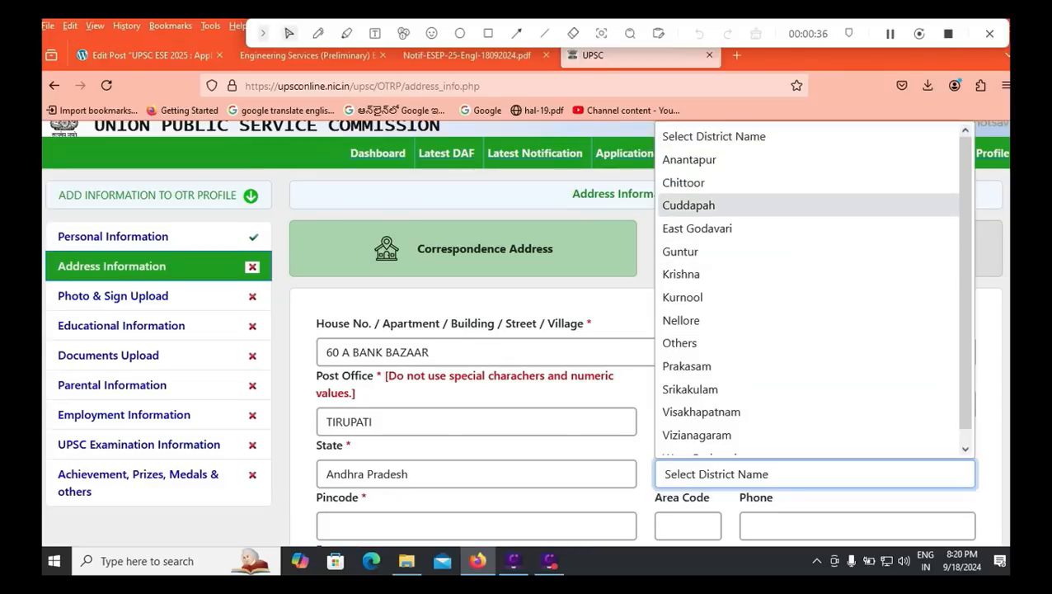
# Step: Pick Chittoor district and pincode 524011, make the permanent address the same, and save
pyautogui.click(683, 182)
pyautogui.scroll(-2, 646, 330)
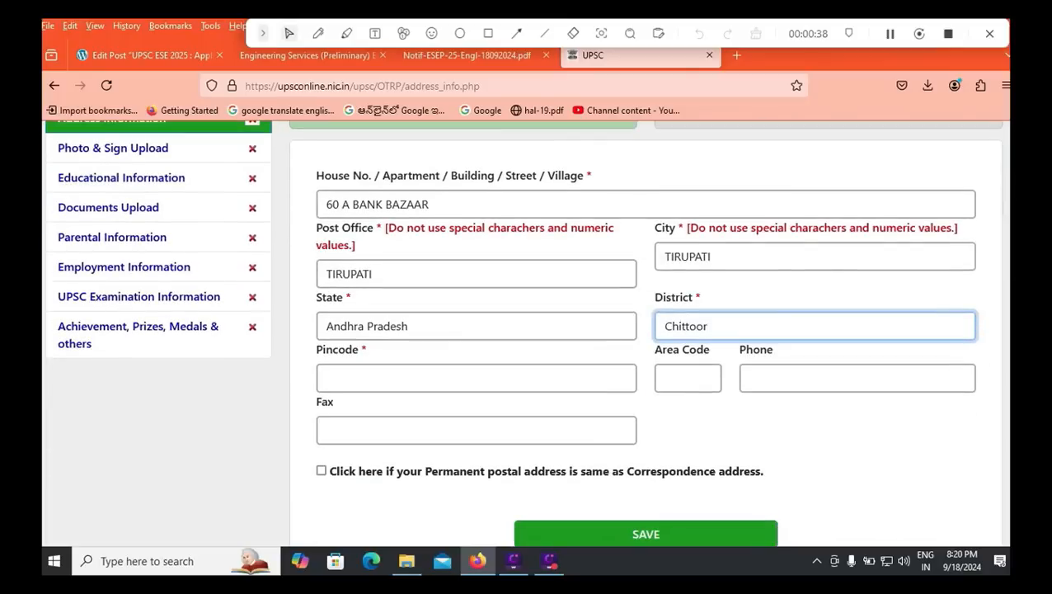
pyautogui.click(458, 379)
pyautogui.write('524')
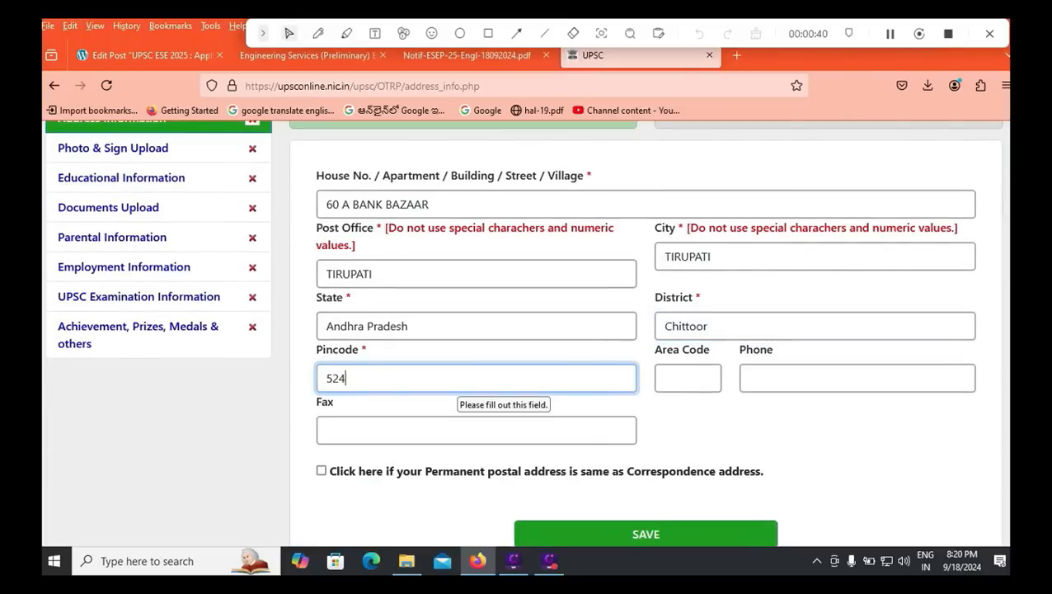
pyautogui.write('011')
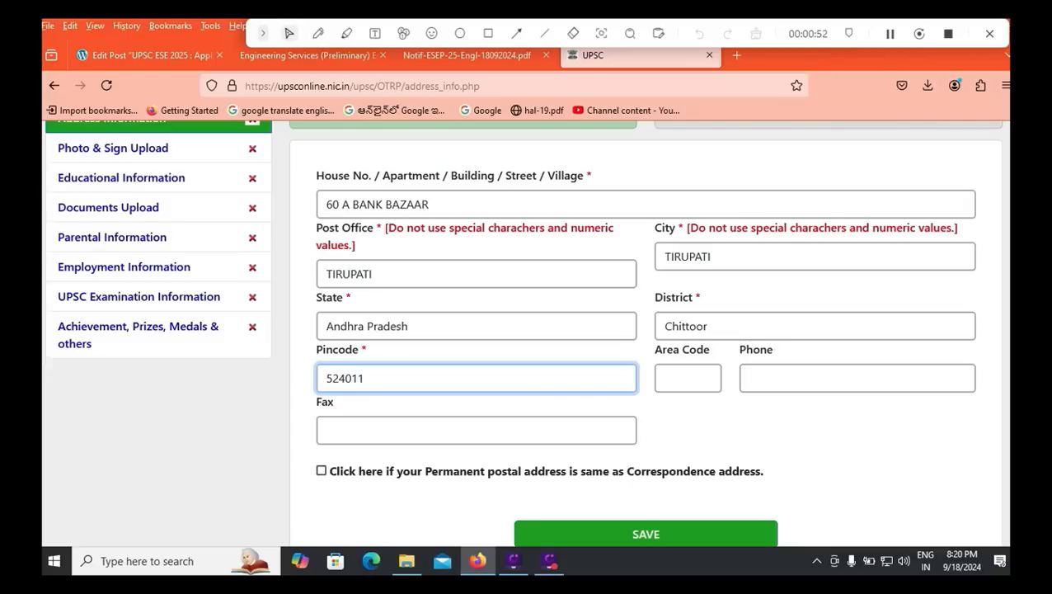
pyautogui.click(322, 471)
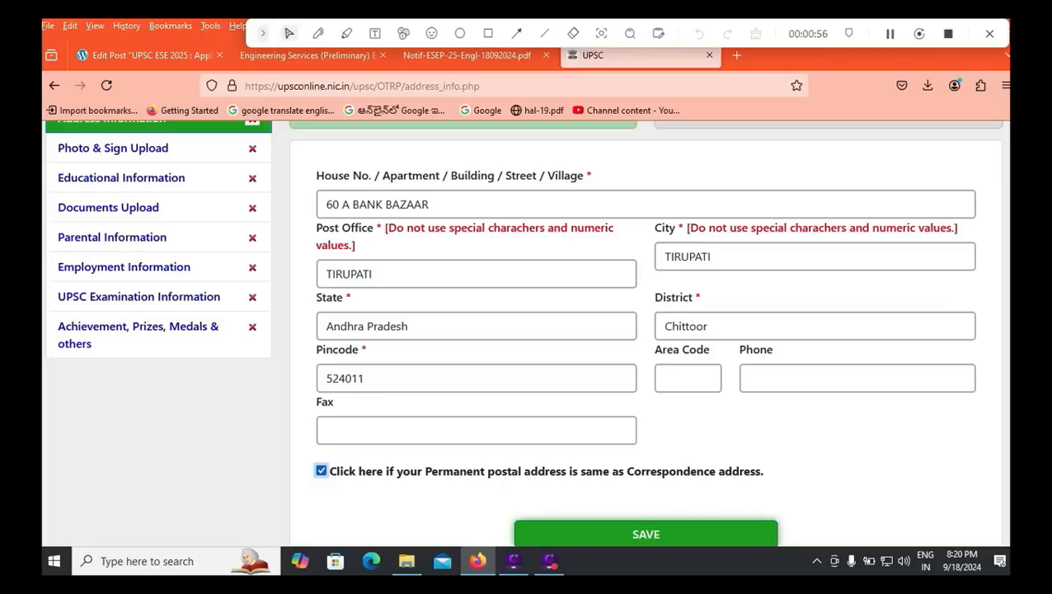
pyautogui.click(646, 534)
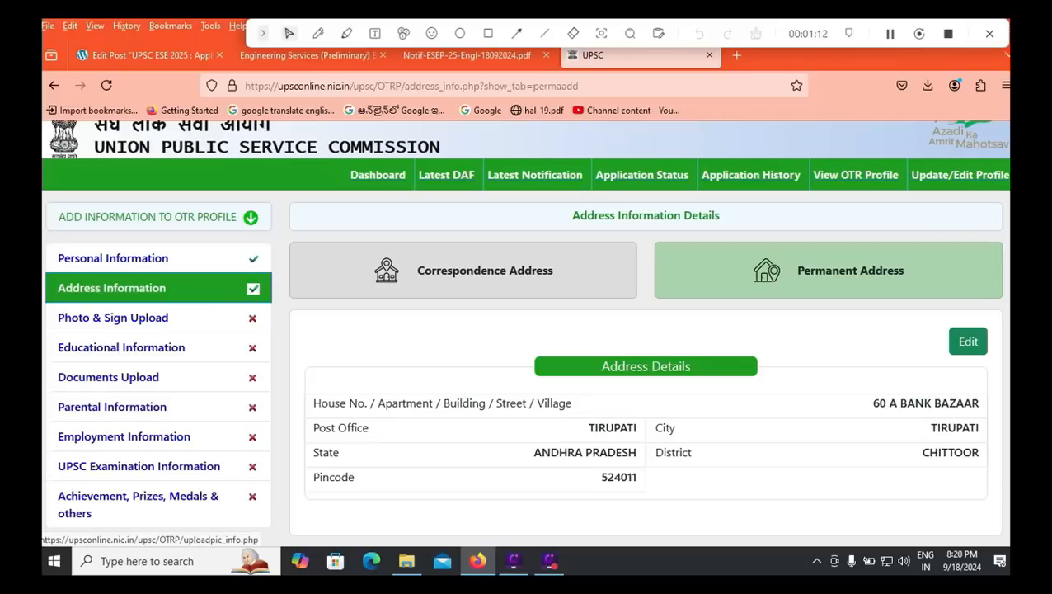
pyautogui.click(113, 318)
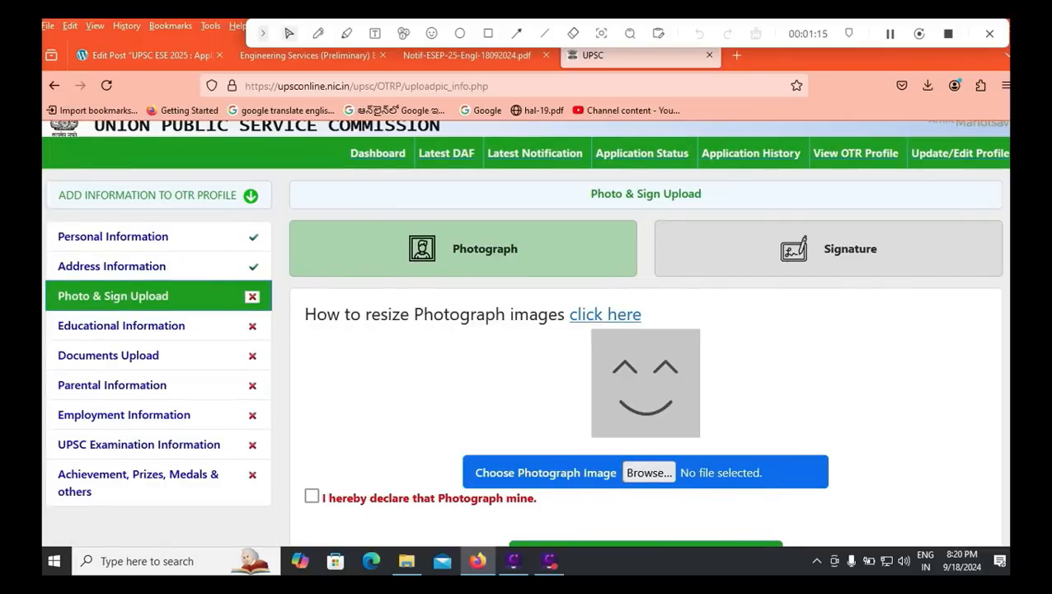
# Step: Scroll down the Photo & Sign Upload page to read the photograph size and format notes
pyautogui.scroll(-3, 527, 330)
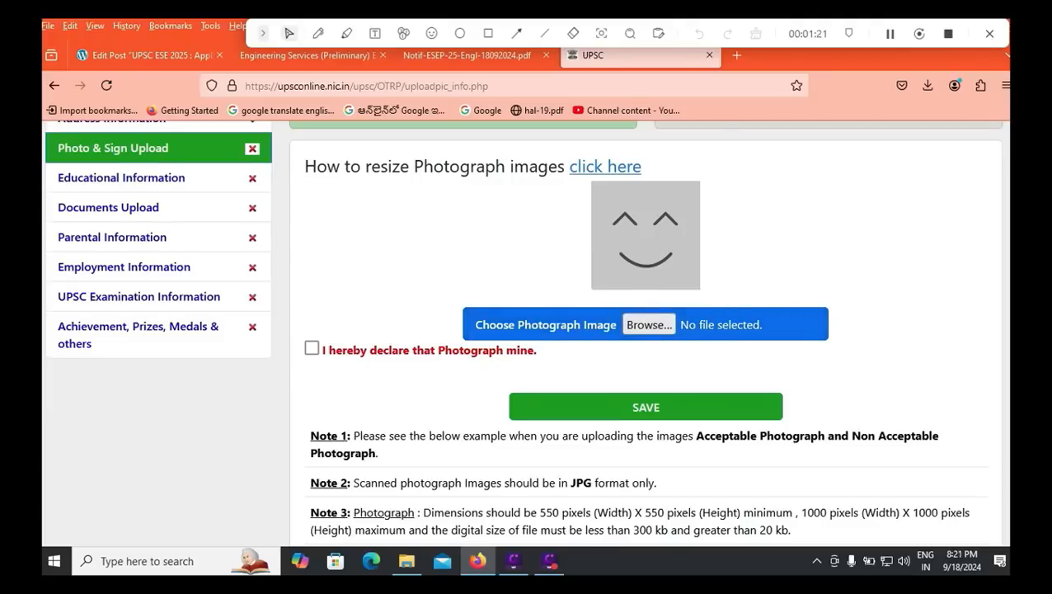
pyautogui.scroll(-2, 528, 330)
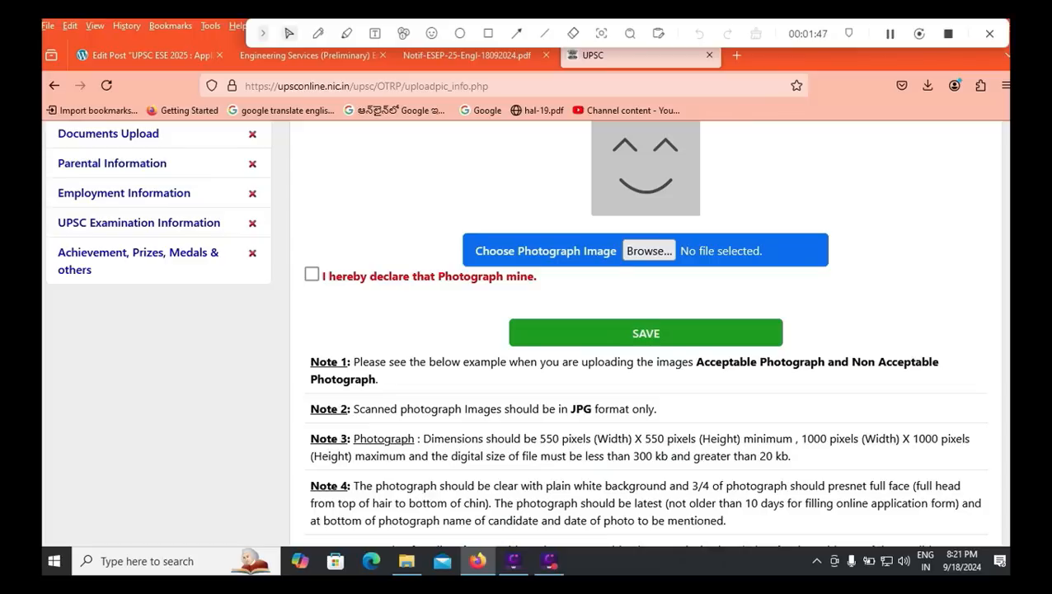
# Step: Resize the photo in Paint to 550 × 550 pixels with the aspect ratio unlocked
pyautogui.moveTo(492, 502); pyautogui.dragTo(608, 502)
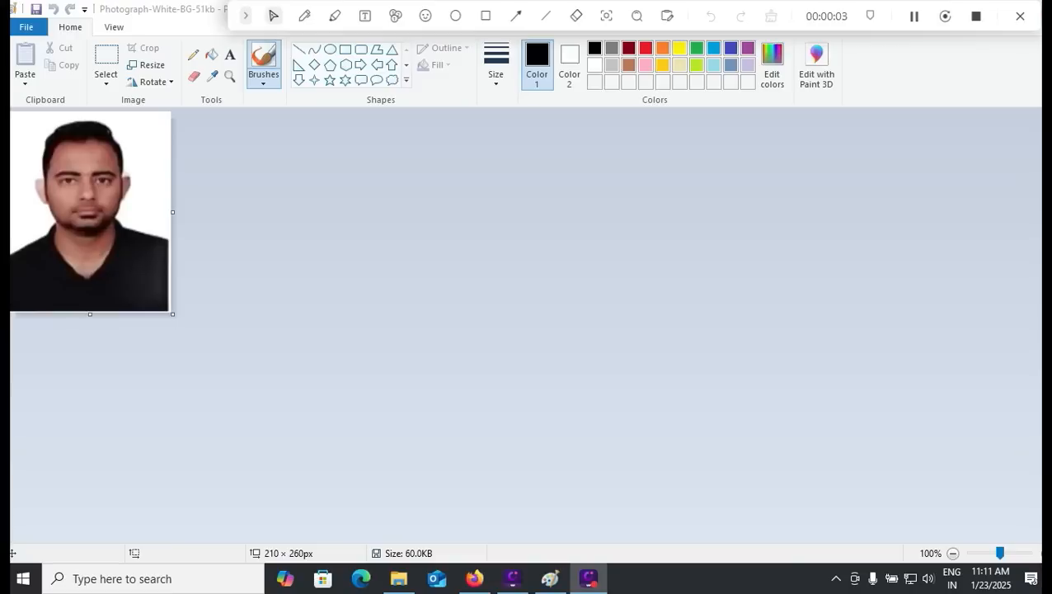
pyautogui.click(152, 65)
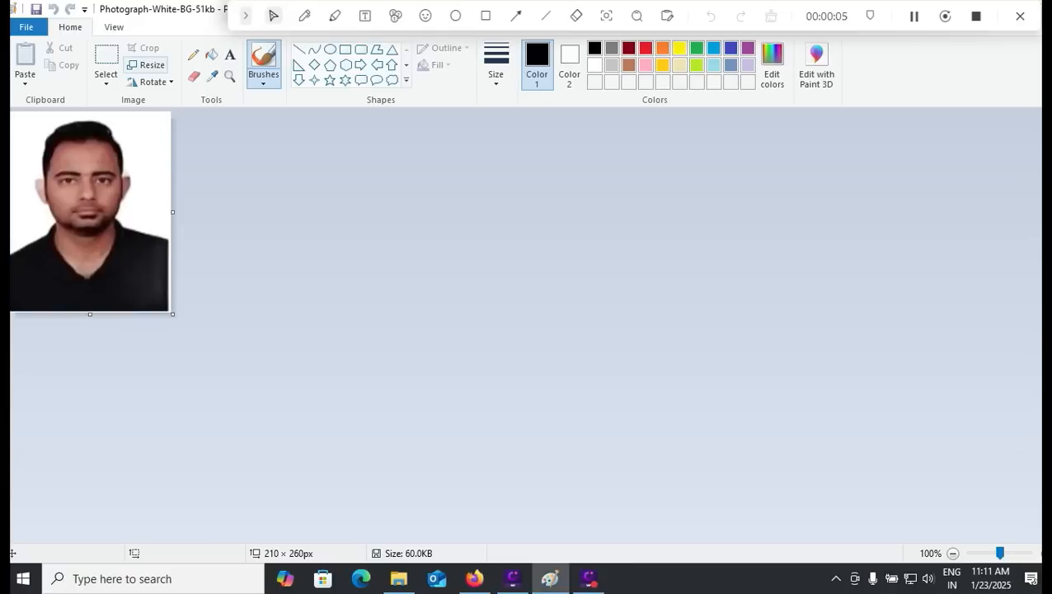
pyautogui.click(152, 65)
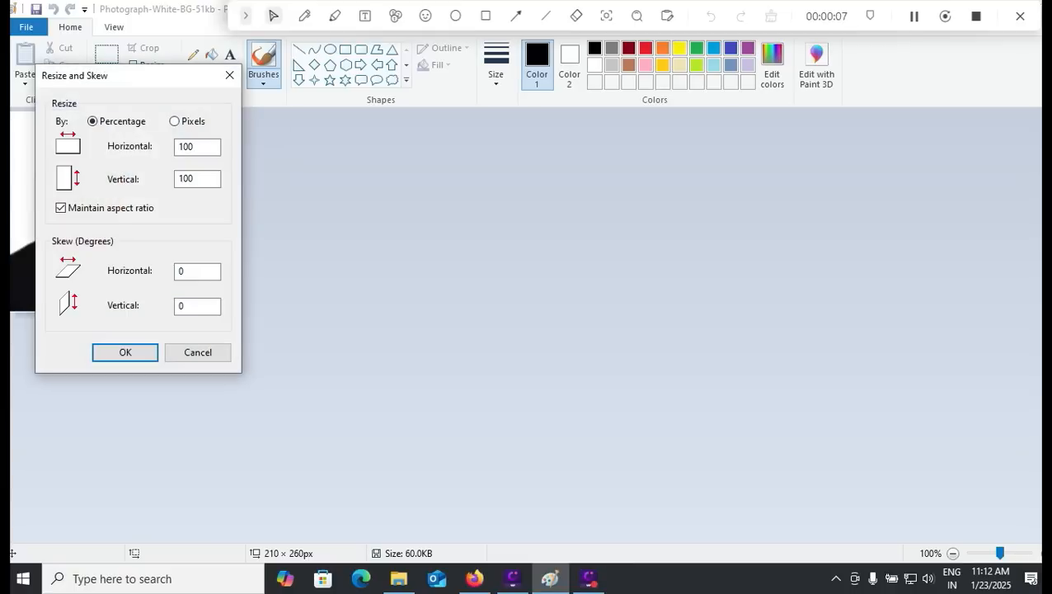
pyautogui.click(60, 208)
pyautogui.click(174, 121)
pyautogui.doubleClick(188, 147)
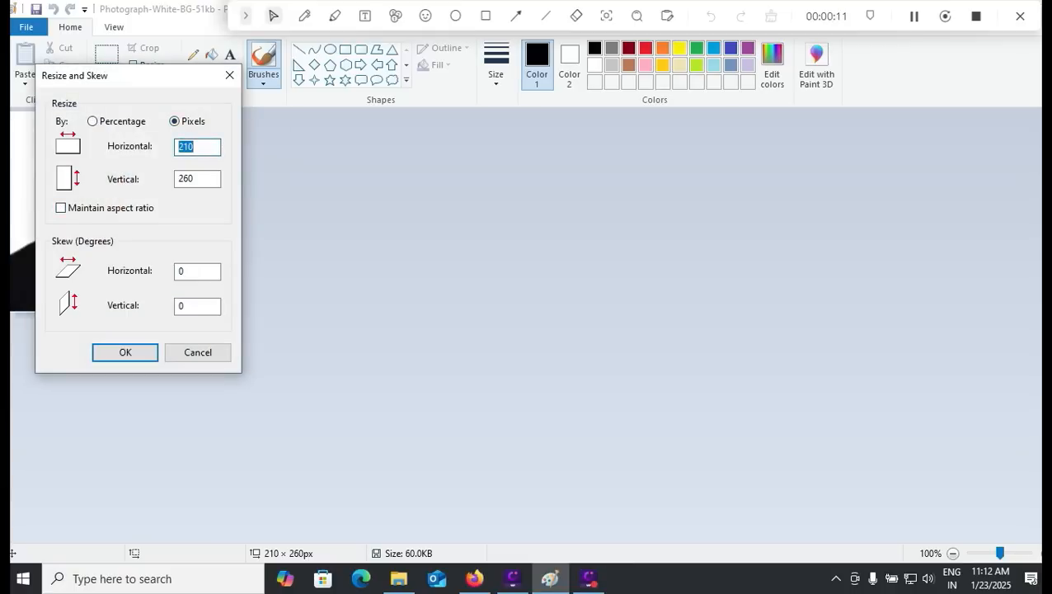
pyautogui.write('550')
pyautogui.doubleClick(189, 179)
pyautogui.write('500')
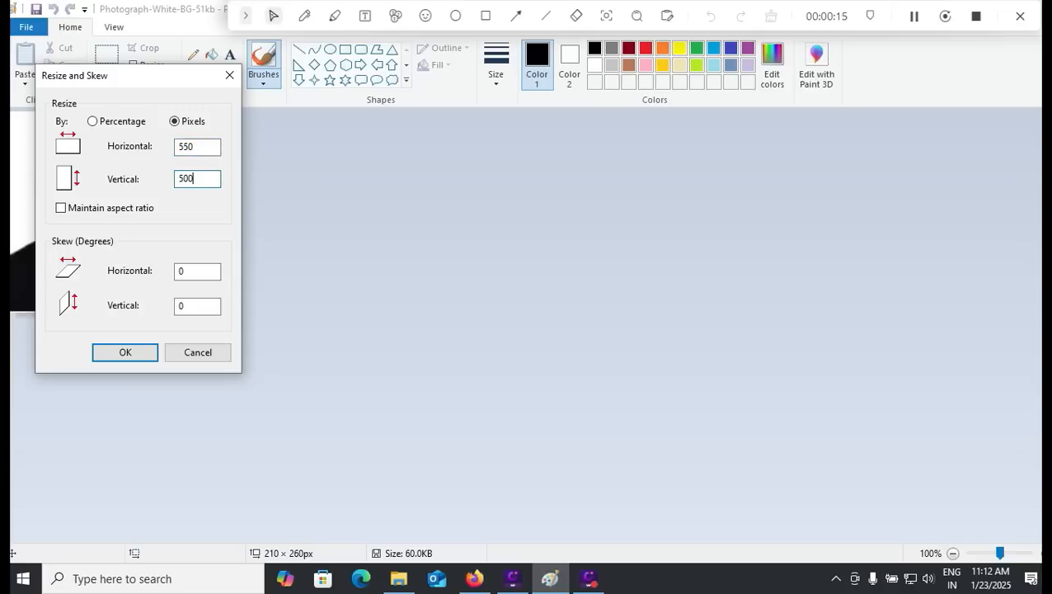
pyautogui.press('BackSpace')
pyautogui.press('BackSpace')
pyautogui.write('50')
pyautogui.click(124, 352)
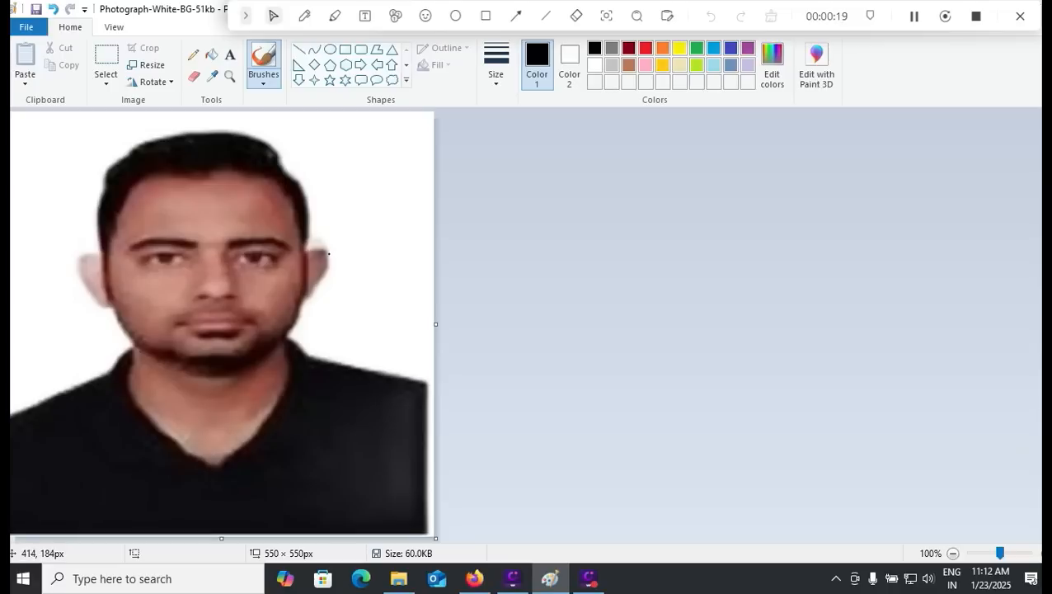
# Step: Extend the canvas below the photo and draw a text box there for the caption
pyautogui.moveTo(436, 538); pyautogui.dragTo(426, 583)
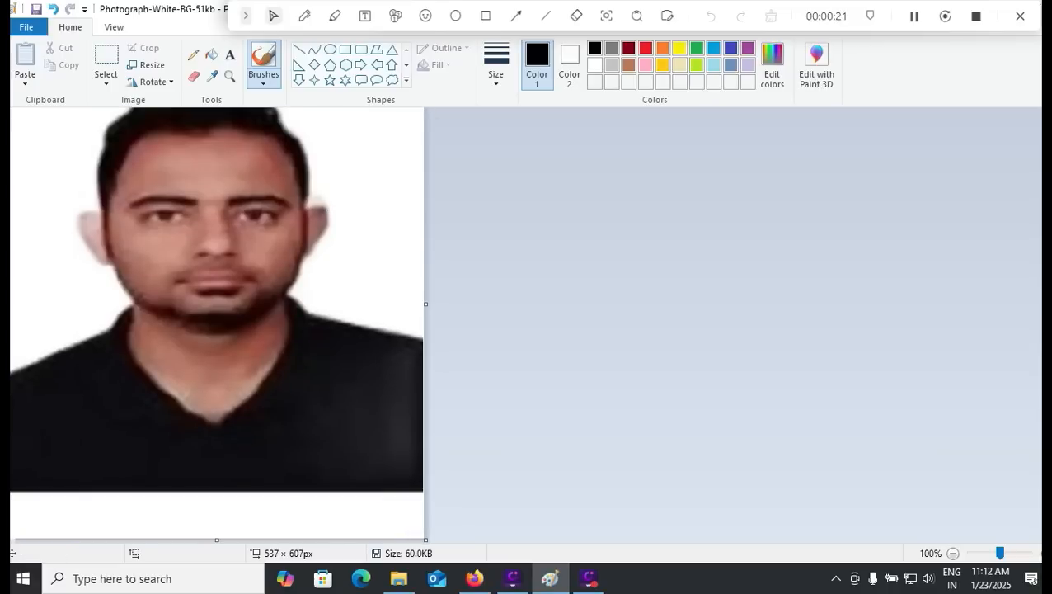
pyautogui.moveTo(425, 541)
pyautogui.mouseDown()
pyautogui.moveTo(428, 529)
pyautogui.moveTo(423, 542)
pyautogui.mouseUp()
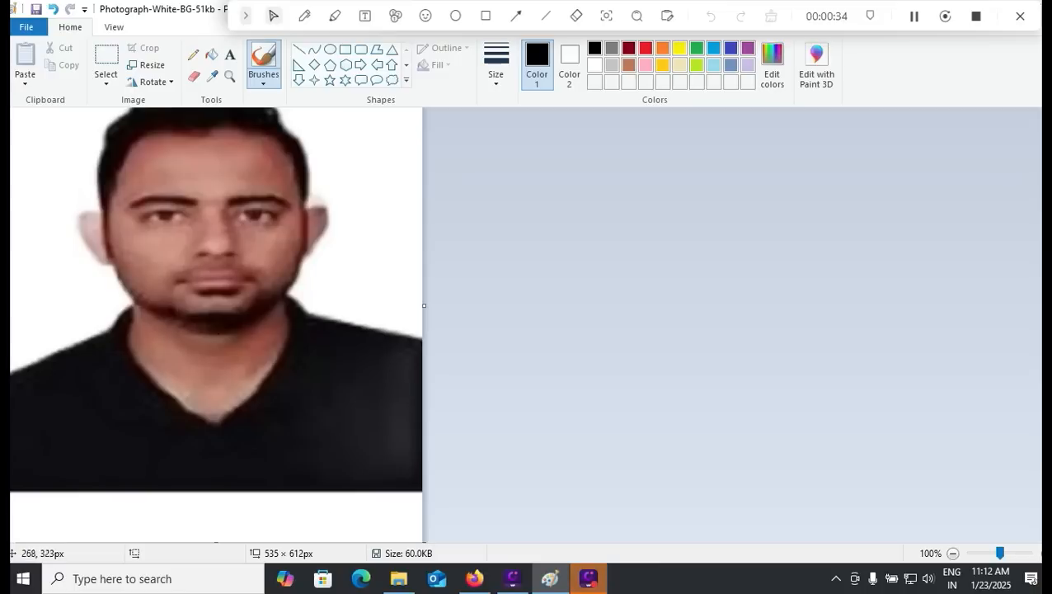
pyautogui.click(231, 54)
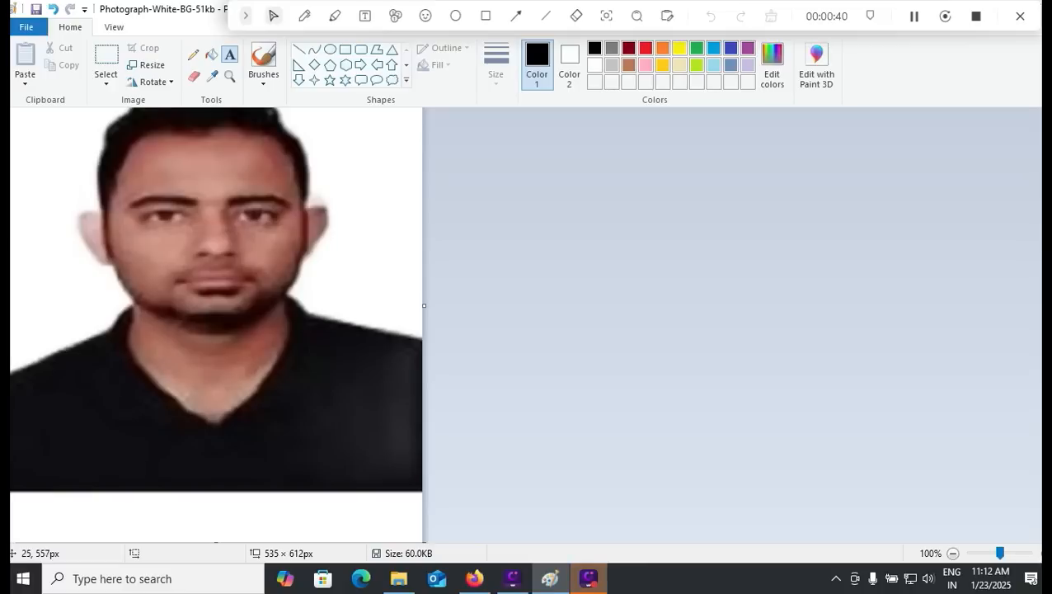
pyautogui.moveTo(29, 500); pyautogui.dragTo(409, 534)
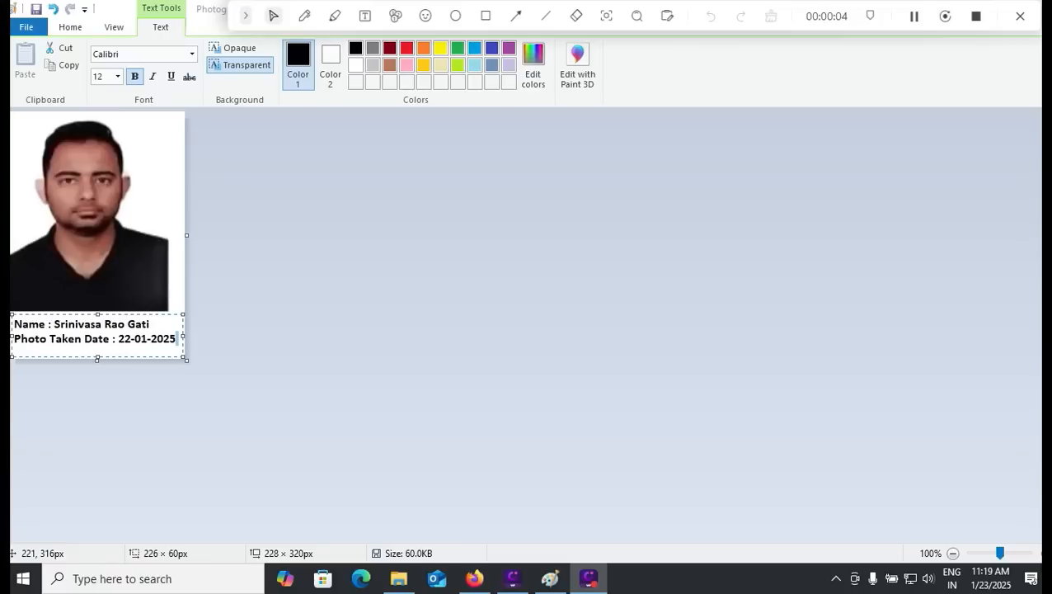
# Step: Return from the UPSC PDF to the captioned photo in Paint and bring up Resize and Skew
pyautogui.click(474, 579)
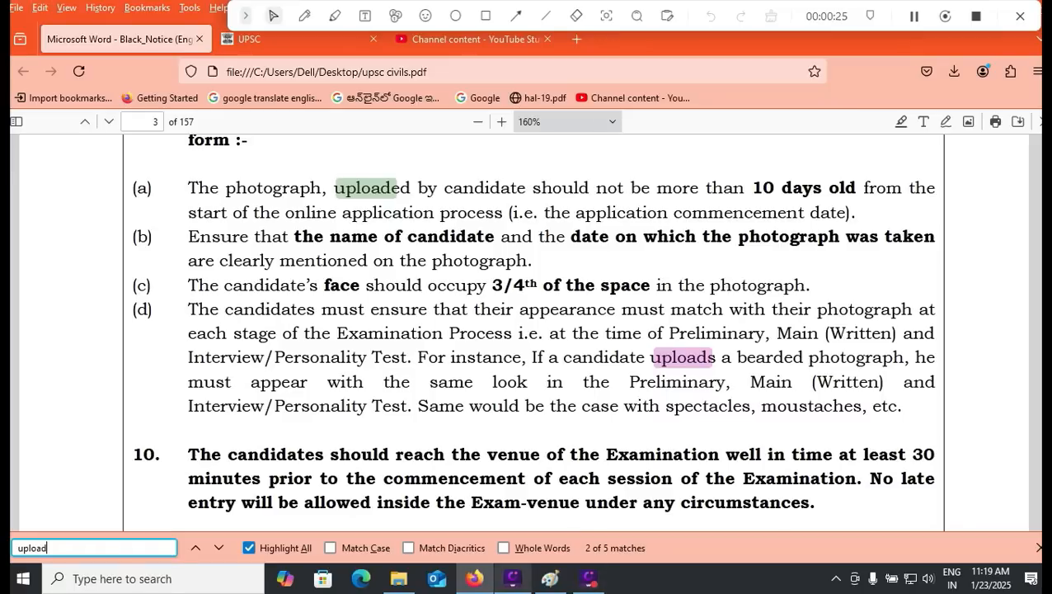
pyautogui.click(551, 578)
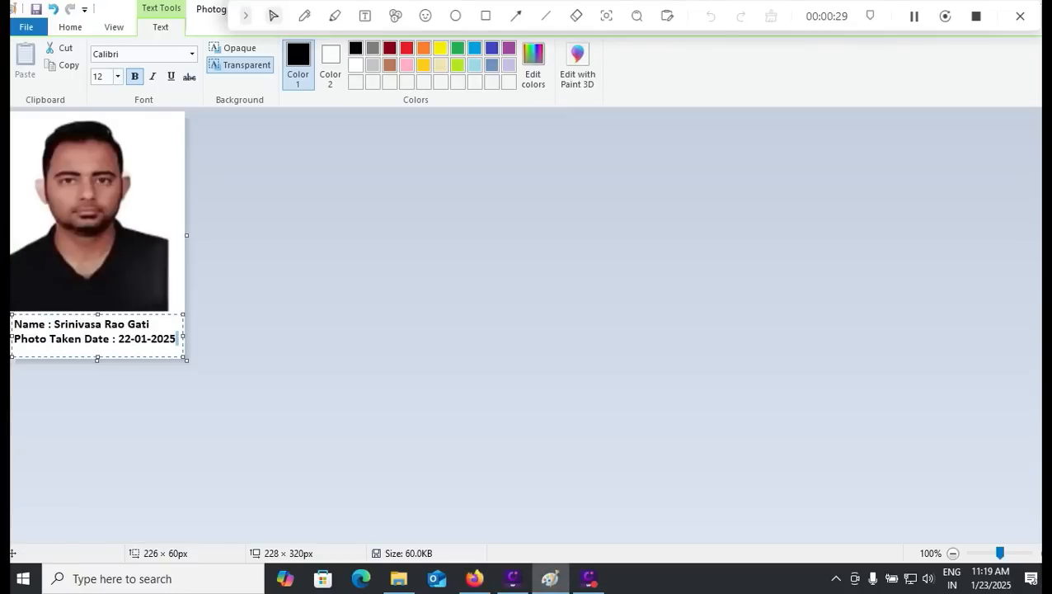
pyautogui.click(70, 26)
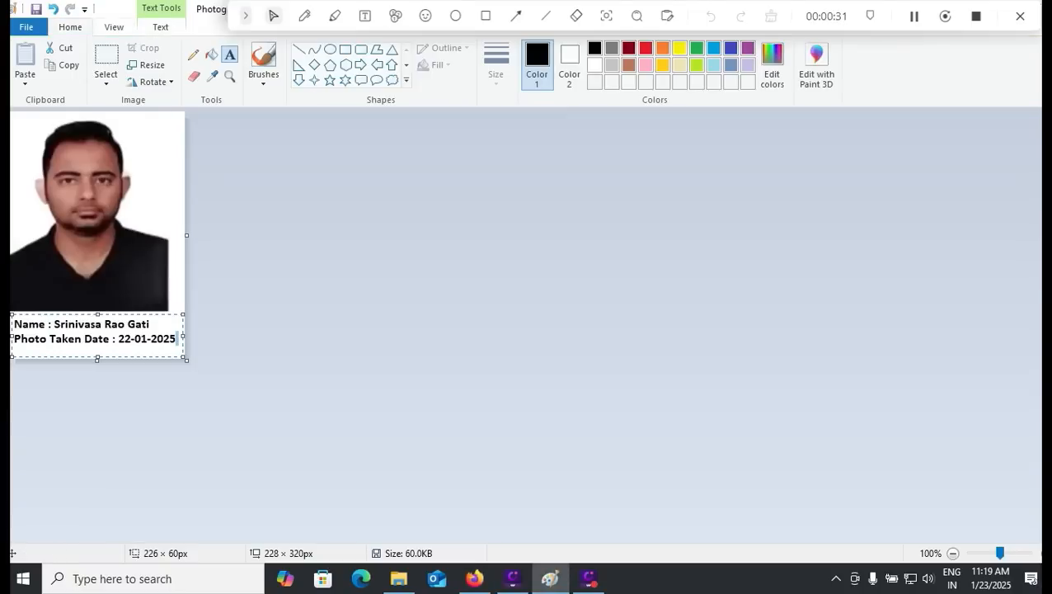
pyautogui.click(147, 66)
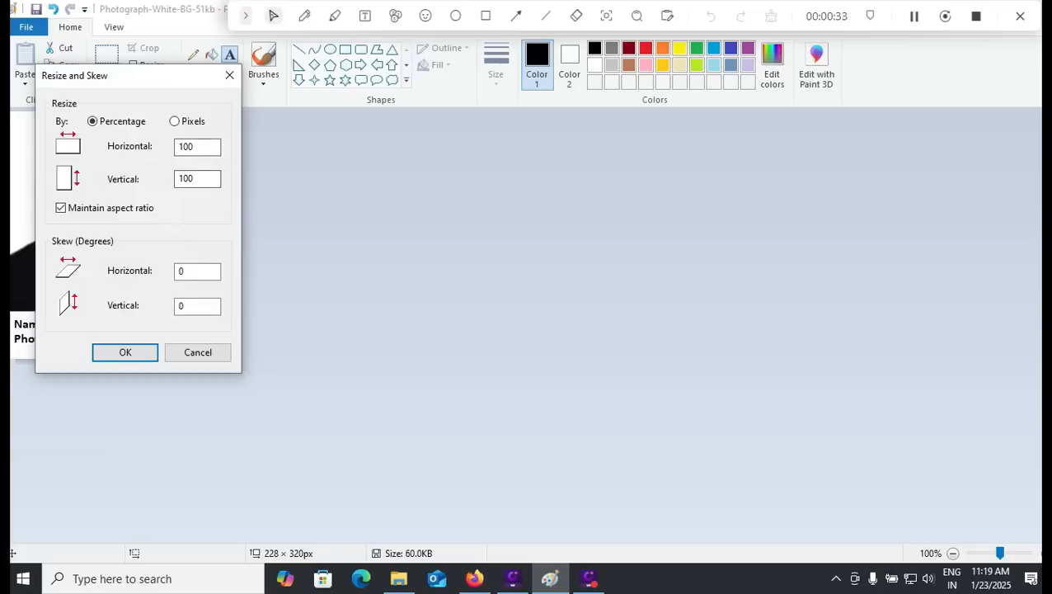
# Step: Stretch the captioned photo to 550 × 550 pixels with the aspect ratio unlocked
pyautogui.click(61, 208)
pyautogui.click(174, 122)
pyautogui.doubleClick(187, 147)
pyautogui.write('550')
pyautogui.press('Tab')
pyautogui.write('550')
pyautogui.press('Return')
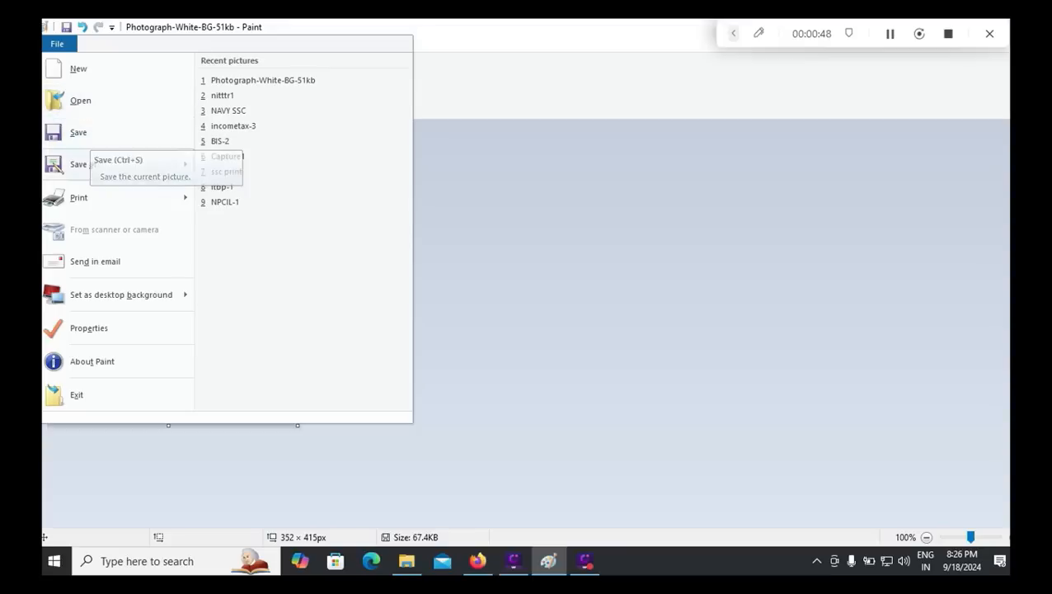
pyautogui.moveTo(83, 164)
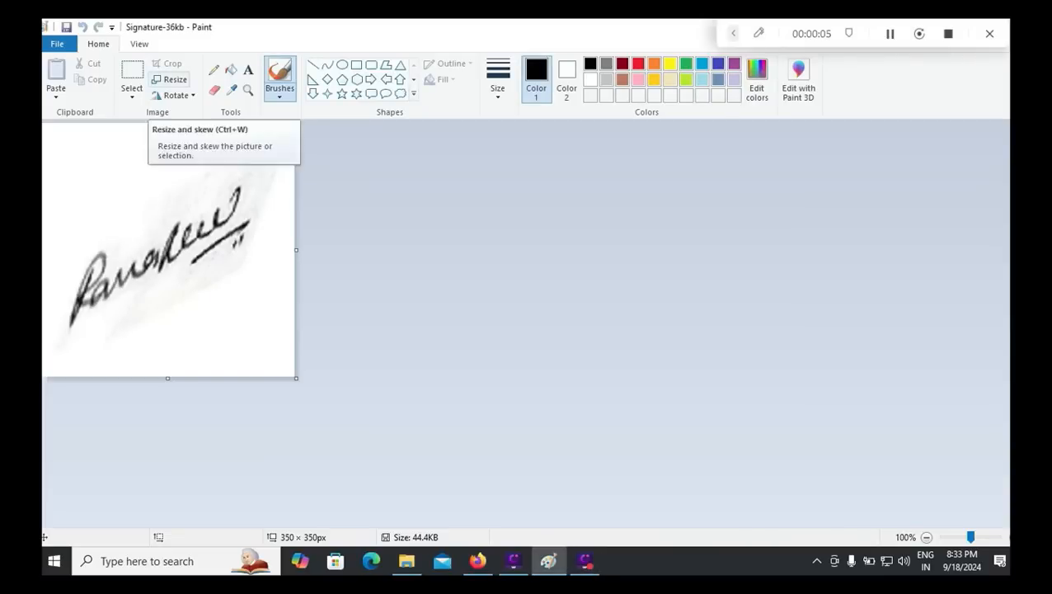
# Step: Resize the signature image to 350 × 350 pixels with the aspect ratio unlocked
pyautogui.click(170, 79)
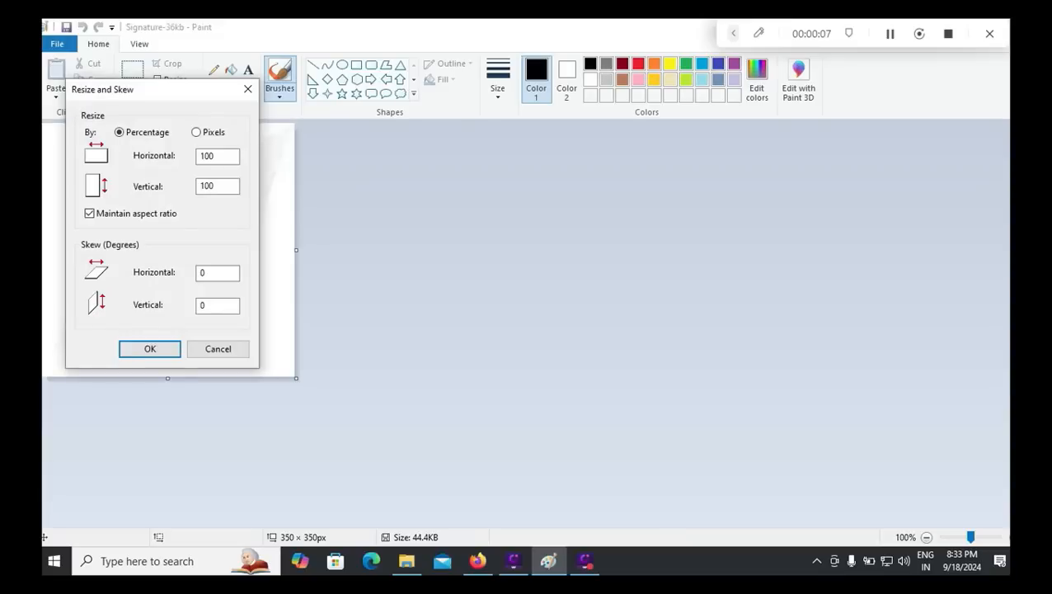
pyautogui.click(89, 213)
pyautogui.click(196, 132)
pyautogui.click(150, 348)
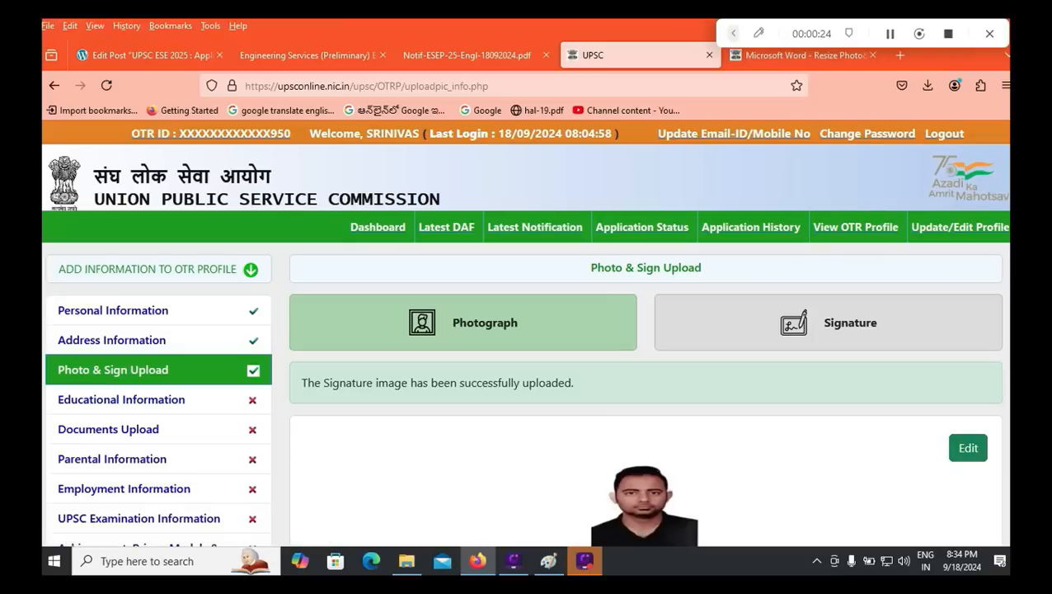
# Step: Open the Educational Information form and enter IST as the 10th Class/Division/Grade
pyautogui.click(121, 399)
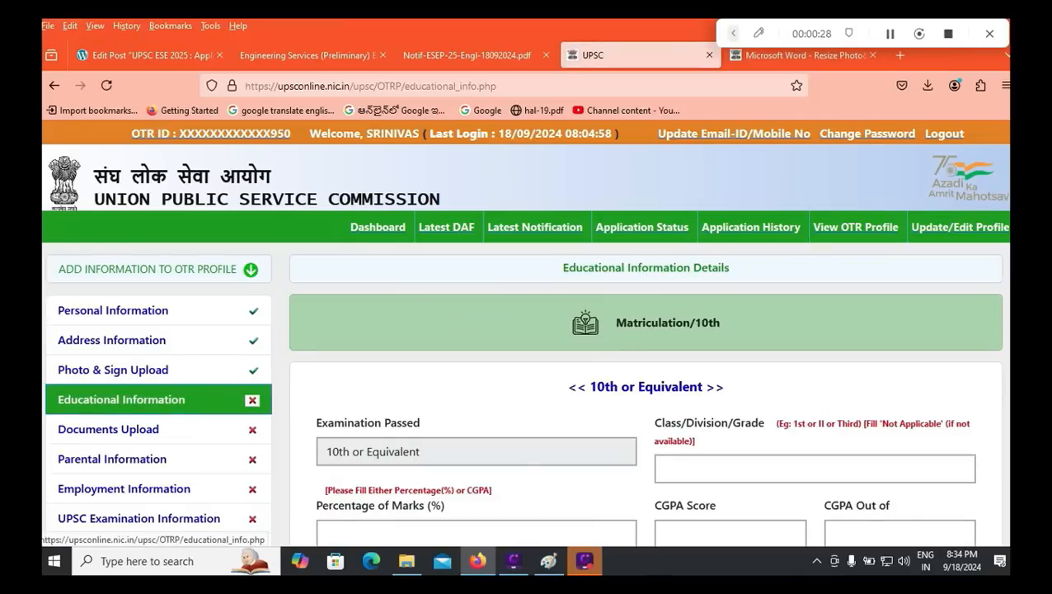
pyautogui.scroll(-2, 526, 330)
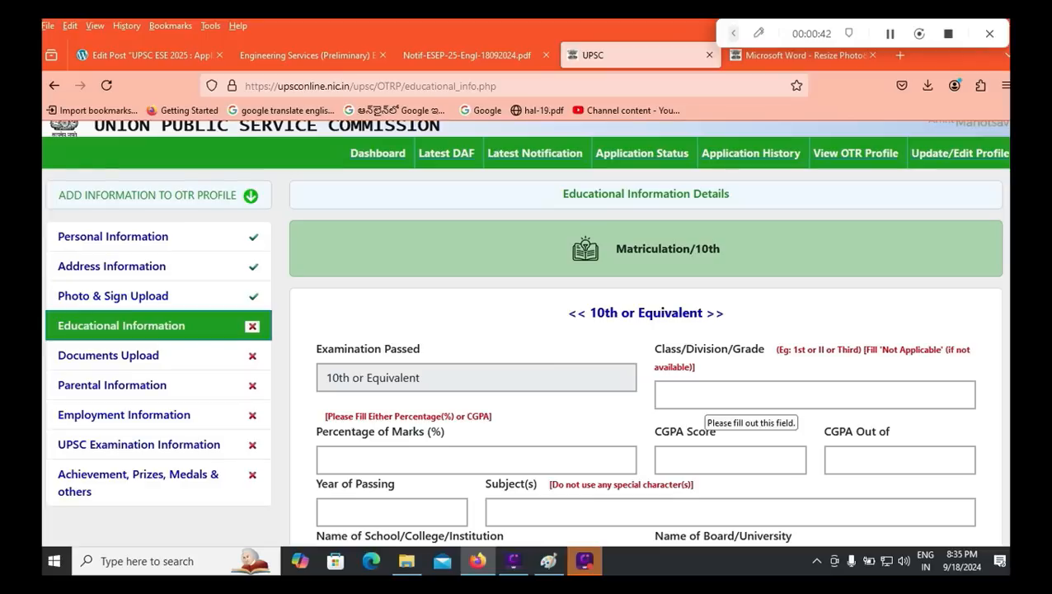
pyautogui.click(707, 398)
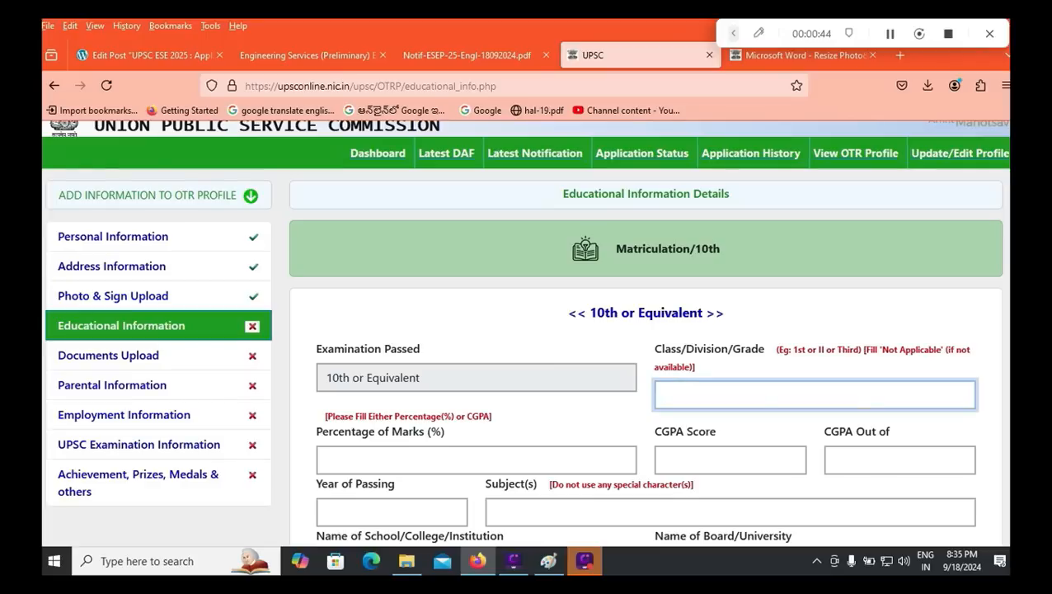
pyautogui.write('ISt')
pyautogui.press('BackSpace')
pyautogui.write('T')
# Step: Enter and clear a trial 80.00 percentage, then put trial values in the CGPA boxes
pyautogui.click(477, 461)
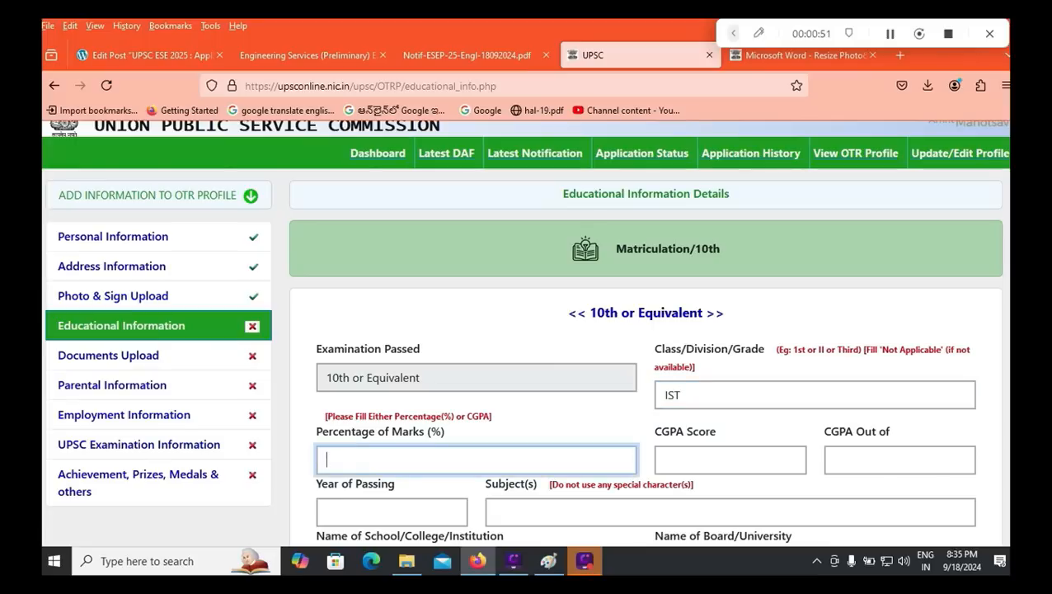
pyautogui.write('80.00')
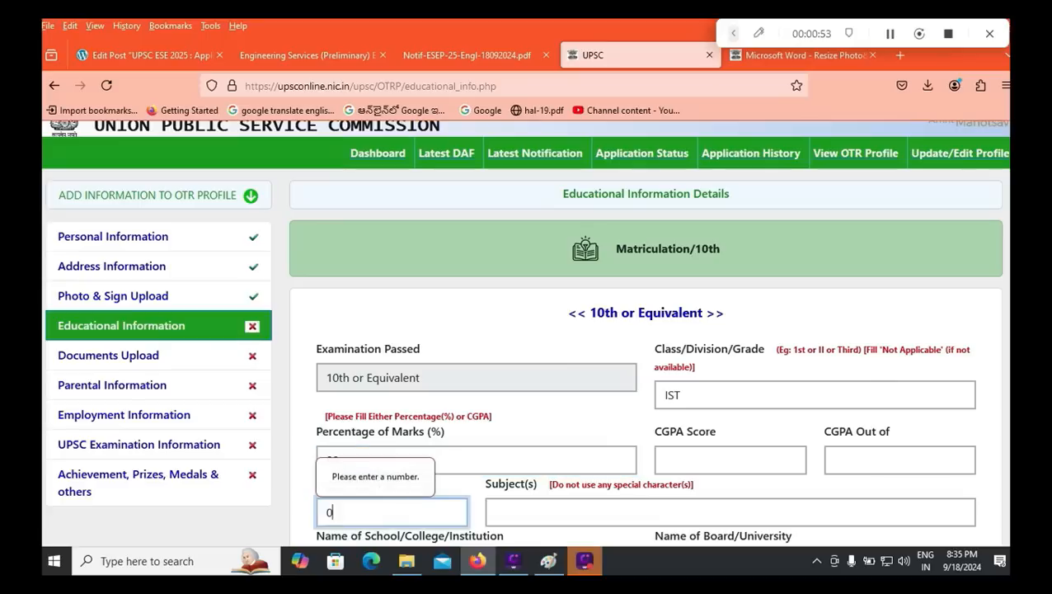
pyautogui.click(477, 460)
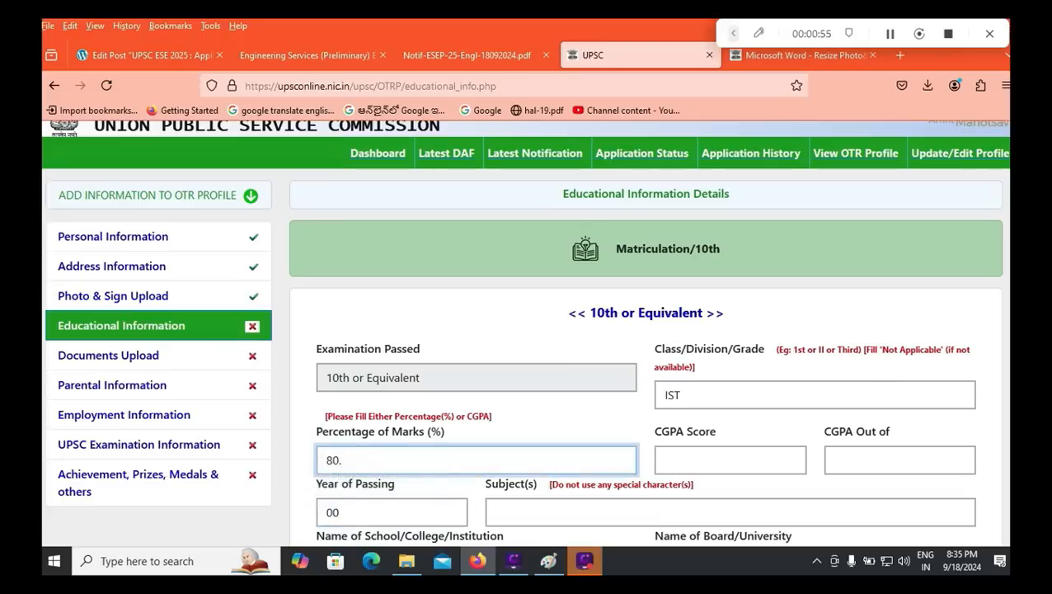
pyautogui.write('00')
pyautogui.hotkey('ctrl', 'a')
pyautogui.press('BackSpace')
pyautogui.click(730, 460)
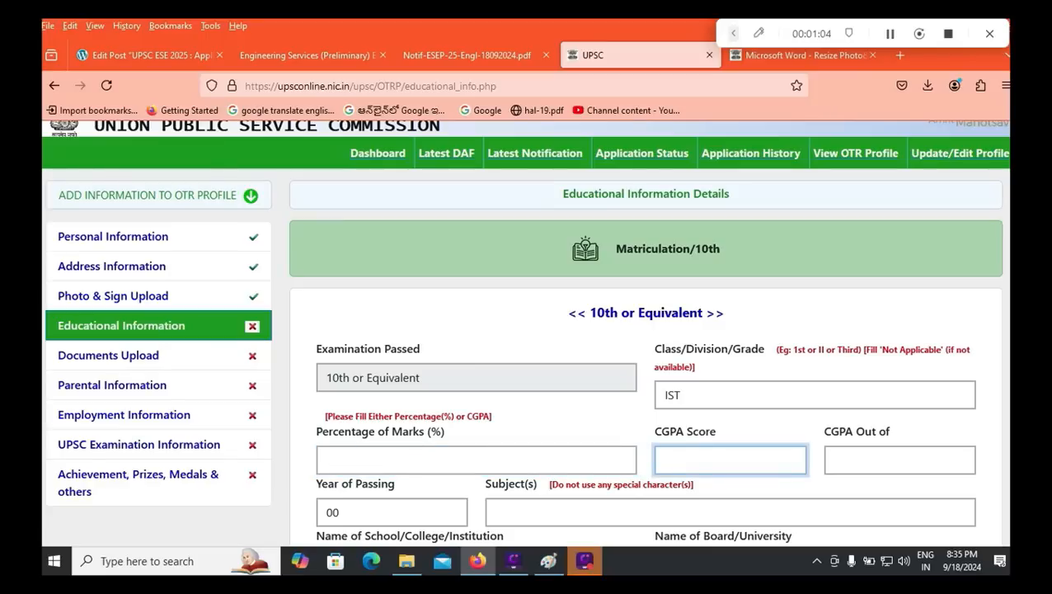
pyautogui.write('8.5')
pyautogui.press('BackSpace')
pyautogui.press('BackSpace')
pyautogui.press('BackSpace')
pyautogui.write('71.25')
pyautogui.press('Tab')
pyautogui.write('9.5')
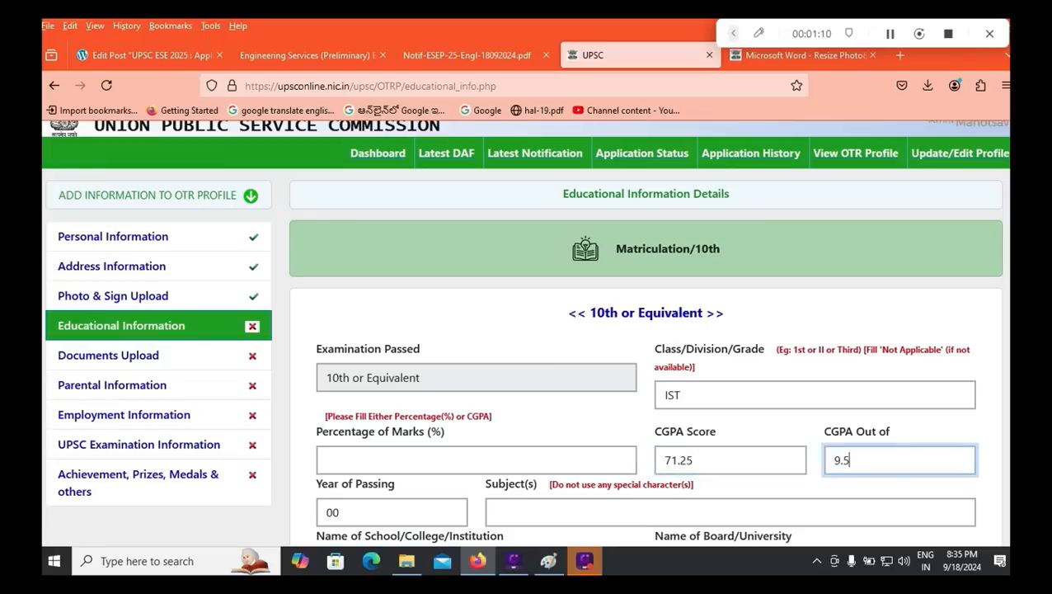
pyautogui.press('Tab')
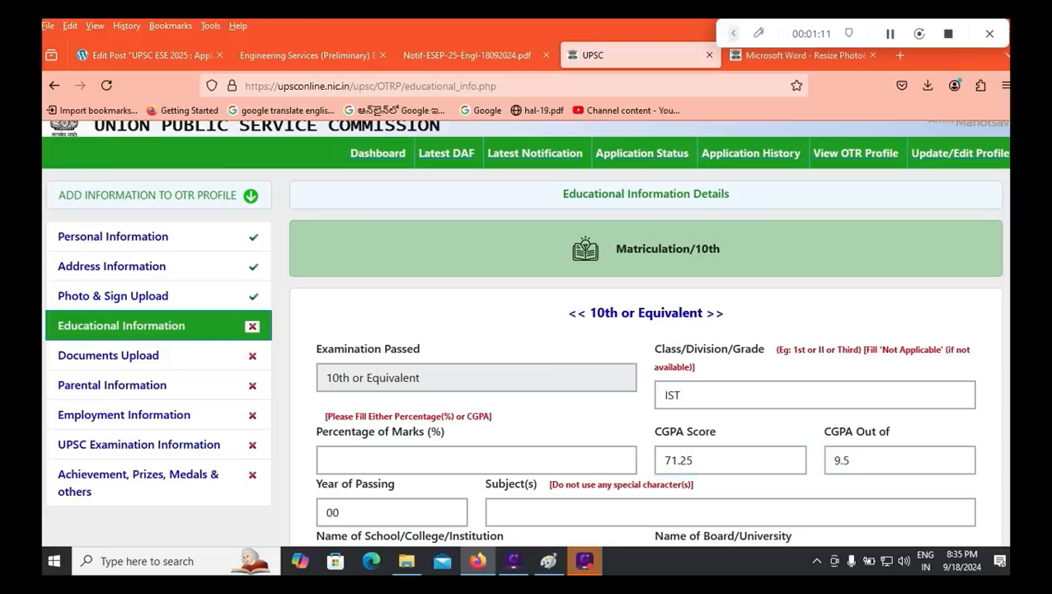
# Step: Set Percentage of Marks to 80 and clear both CGPA Score and Out of boxes
pyautogui.click(330, 460)
pyautogui.write('80')
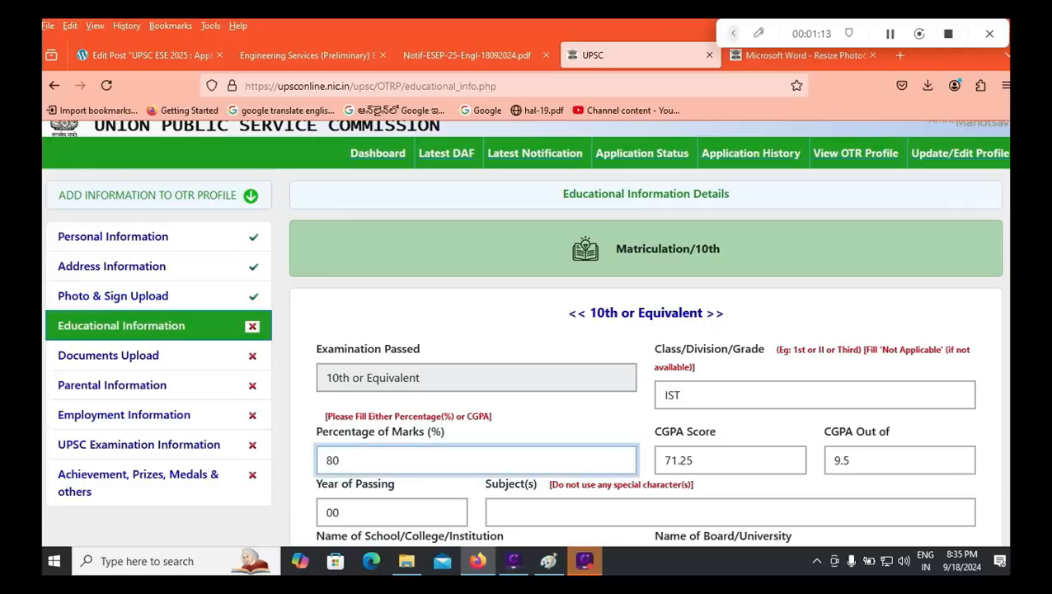
pyautogui.press('Tab')
pyautogui.press('BackSpace')
pyautogui.press('Tab')
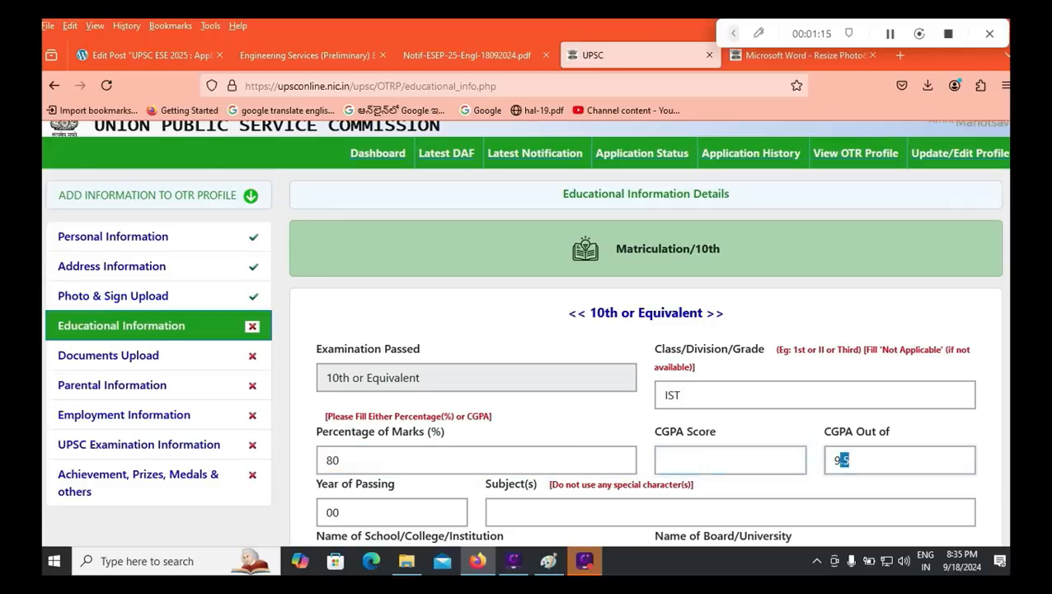
pyautogui.press('BackSpace')
pyautogui.scroll(-2, 526, 330)
# Step: Enter 2015 as Year of Passing and subjects ENGLISH TELUGU SOCIAL SCIENCE HINDI
pyautogui.press('Tab')
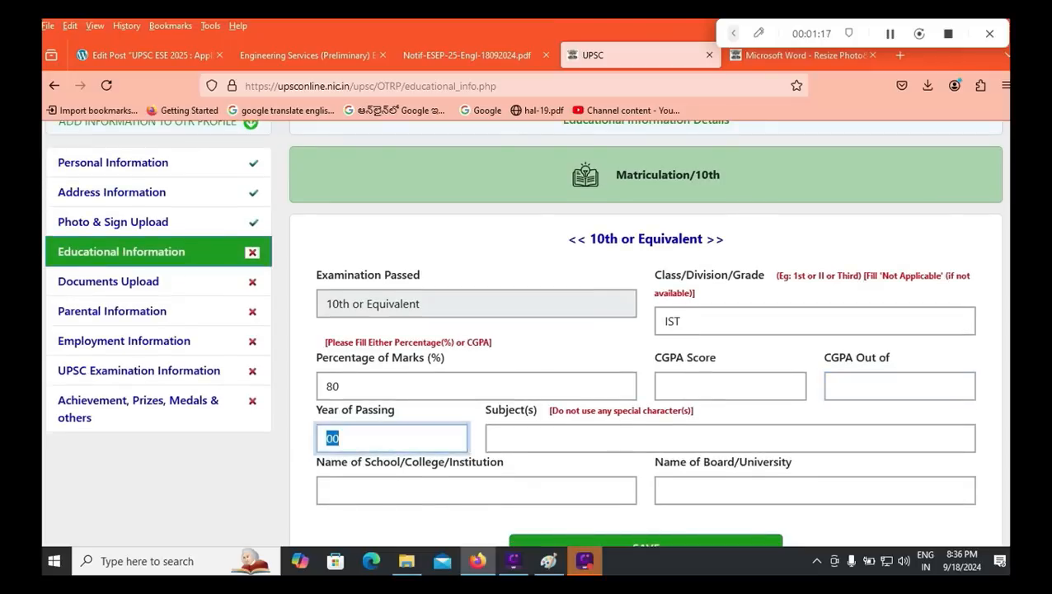
pyautogui.write('2015')
pyautogui.press('Tab')
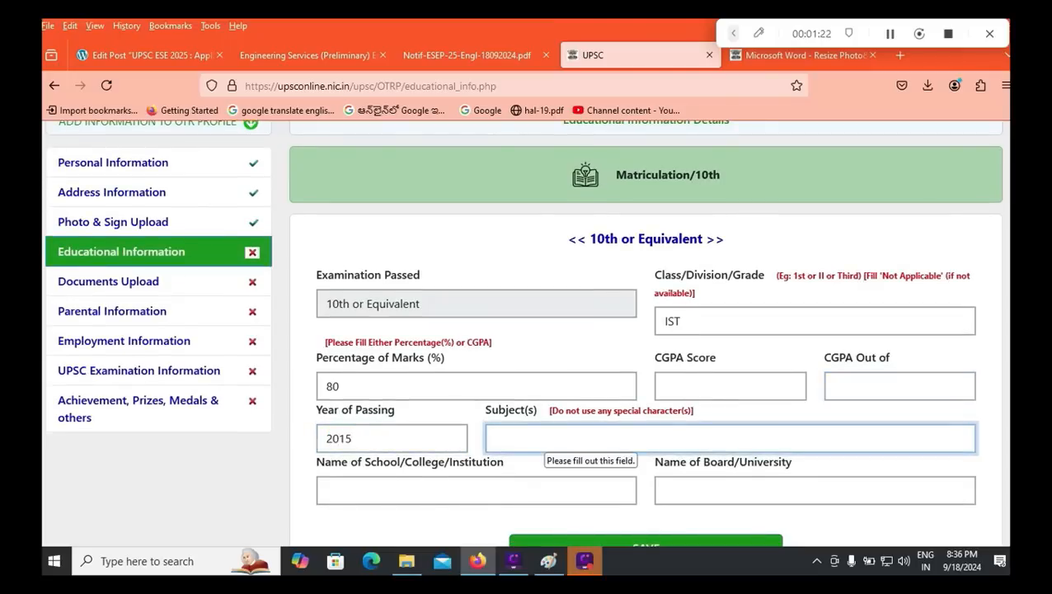
pyautogui.write('ENGLISH TELUGU SOCIA')
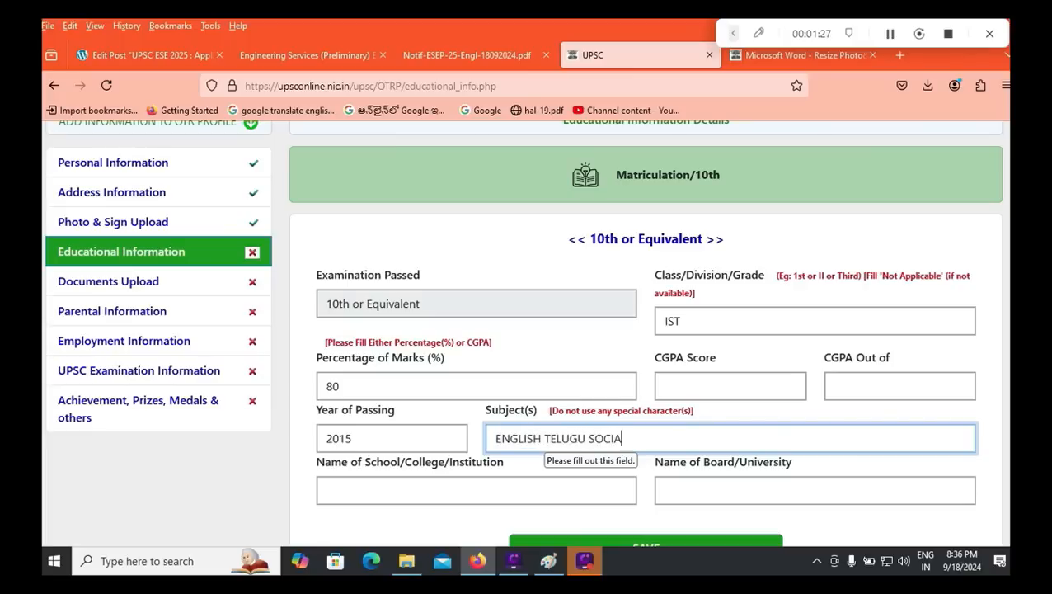
pyautogui.write('L SCIENCE M')
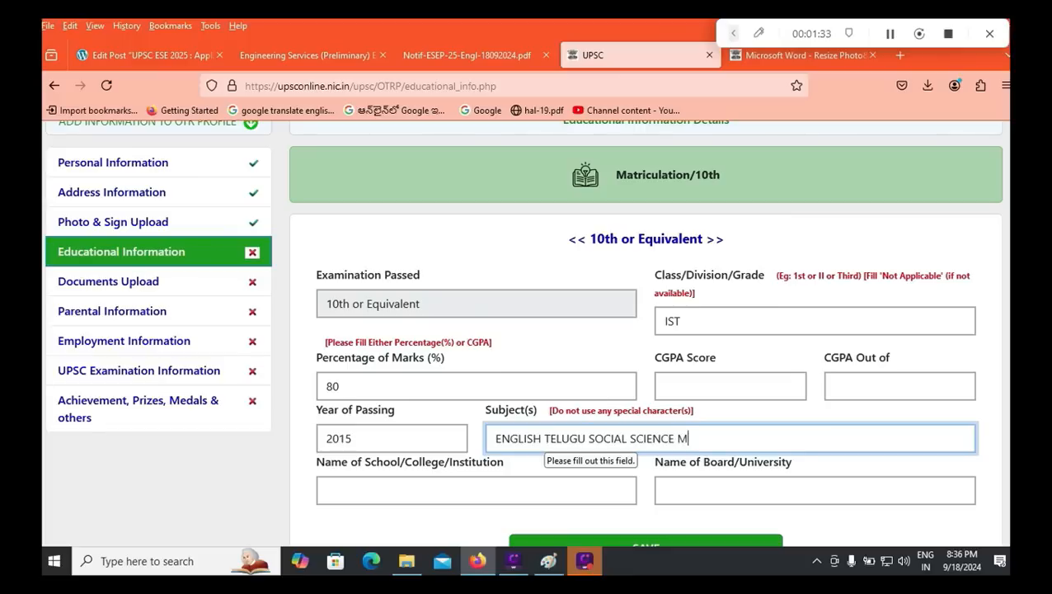
pyautogui.write('A')
pyautogui.press('BackSpace')
pyautogui.press('BackSpace')
pyautogui.write('HINDI')
# Step: Enter school HINDU COLLEGE HIGH SCHOOL and board CBSE, then save the 10th record
pyautogui.press('Tab')
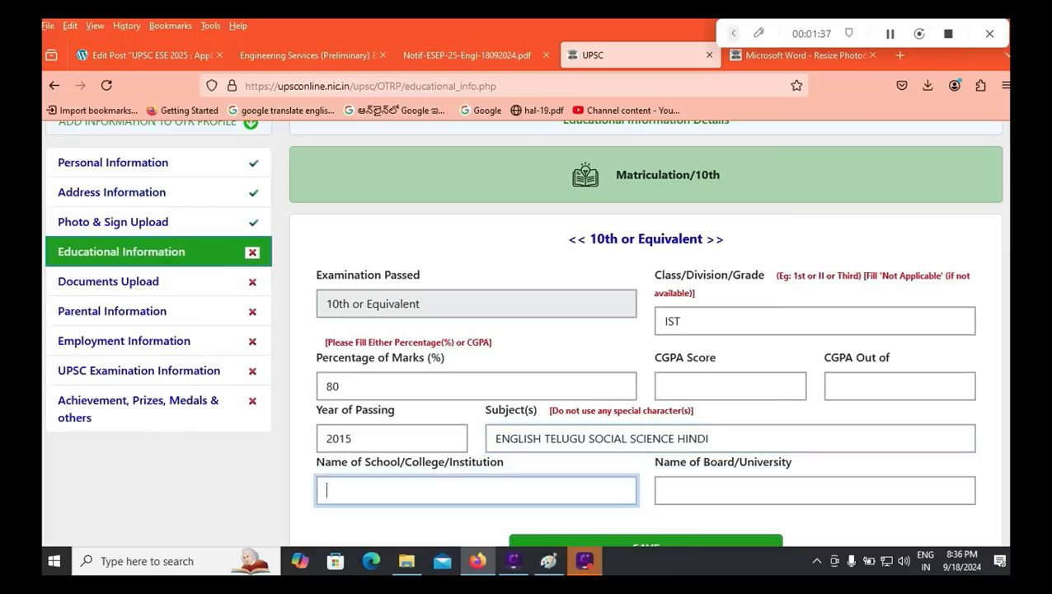
pyautogui.write('HINDU COOL')
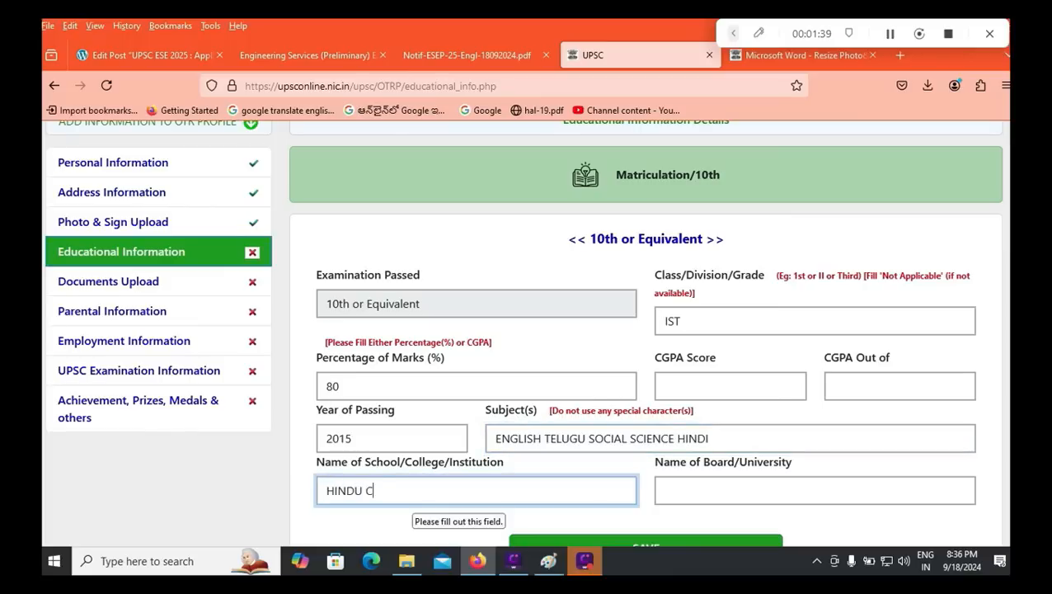
pyautogui.press('BackSpace')
pyautogui.press('BackSpace')
pyautogui.write('LLEGE HIGH SCHOOL')
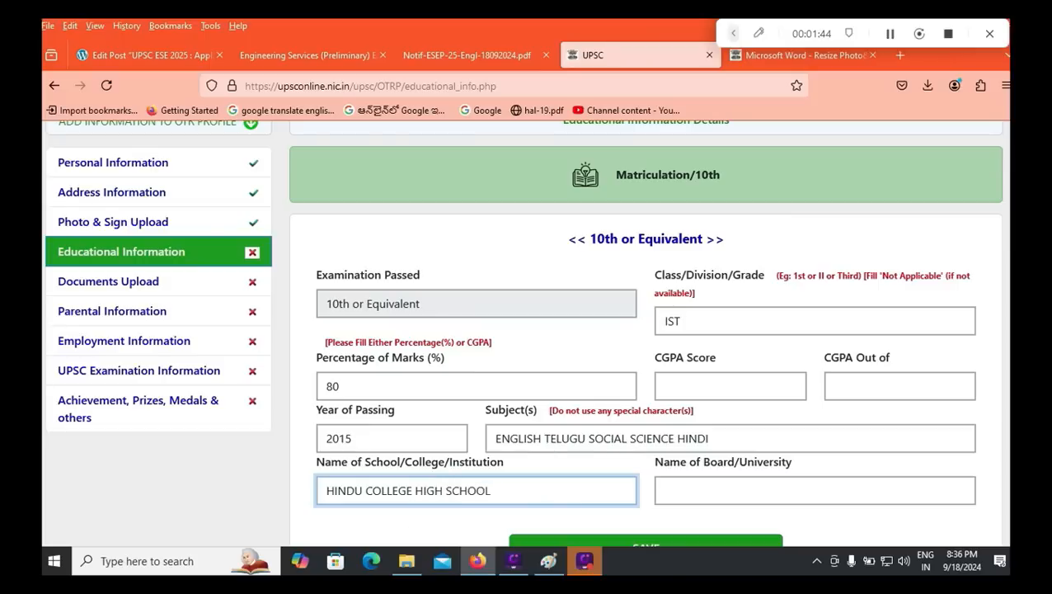
pyautogui.press('Tab')
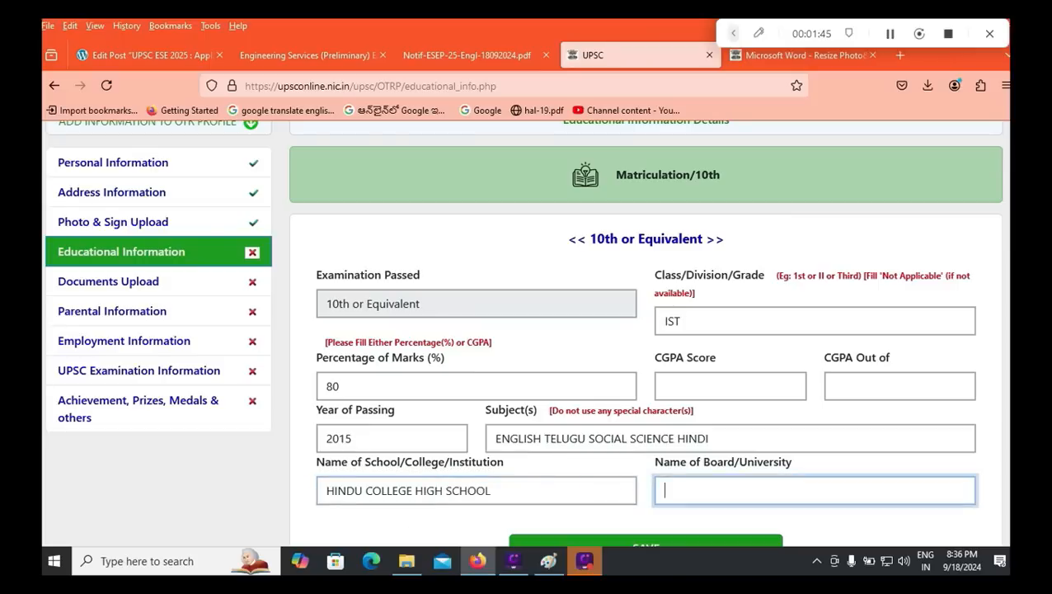
pyautogui.write('CBSE')
pyautogui.scroll(-1, 523, 332)
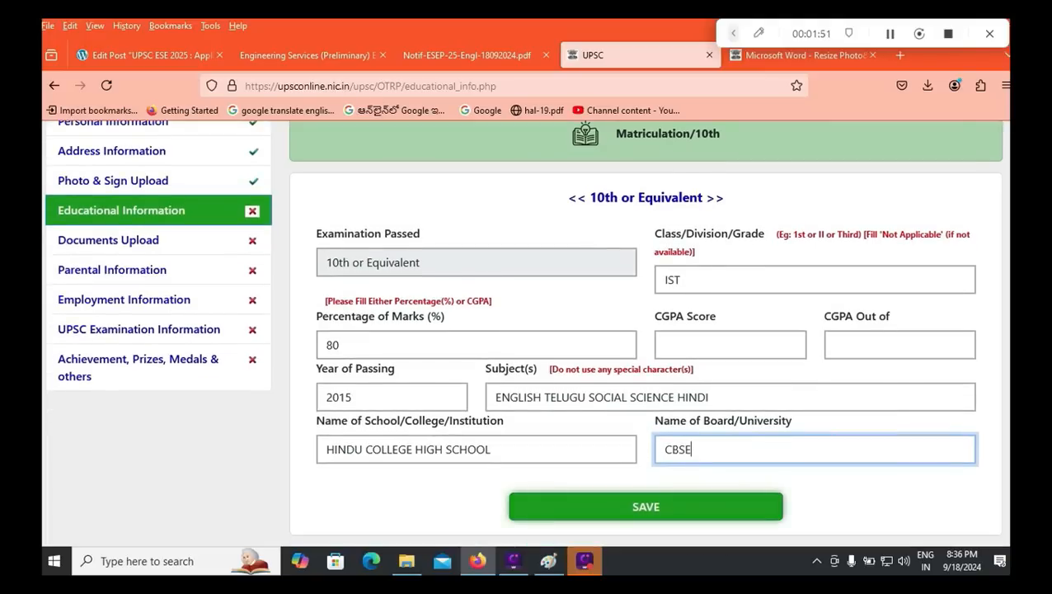
pyautogui.press('Return')
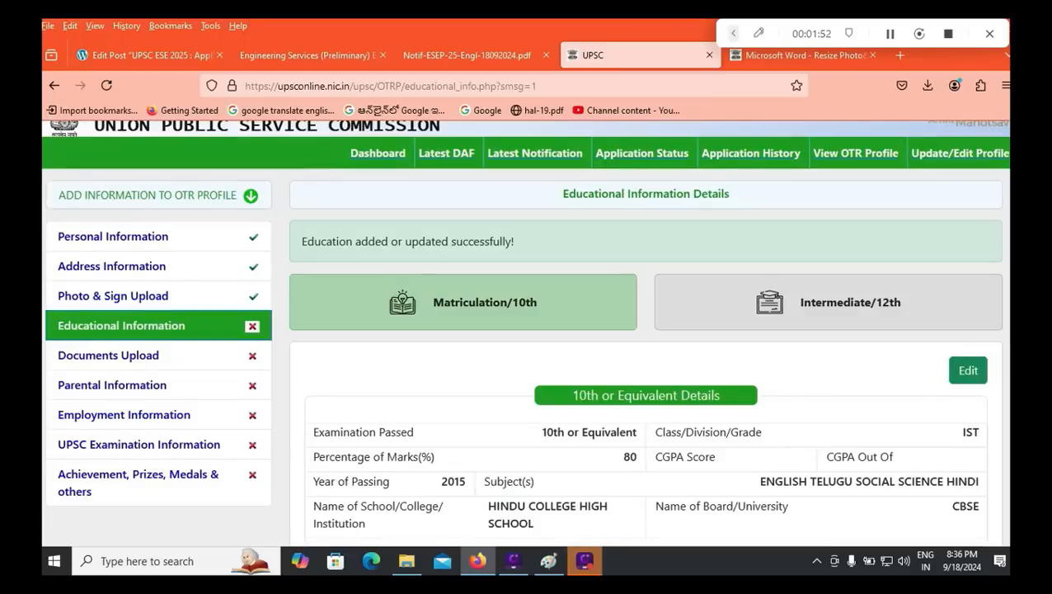
pyautogui.click(829, 301)
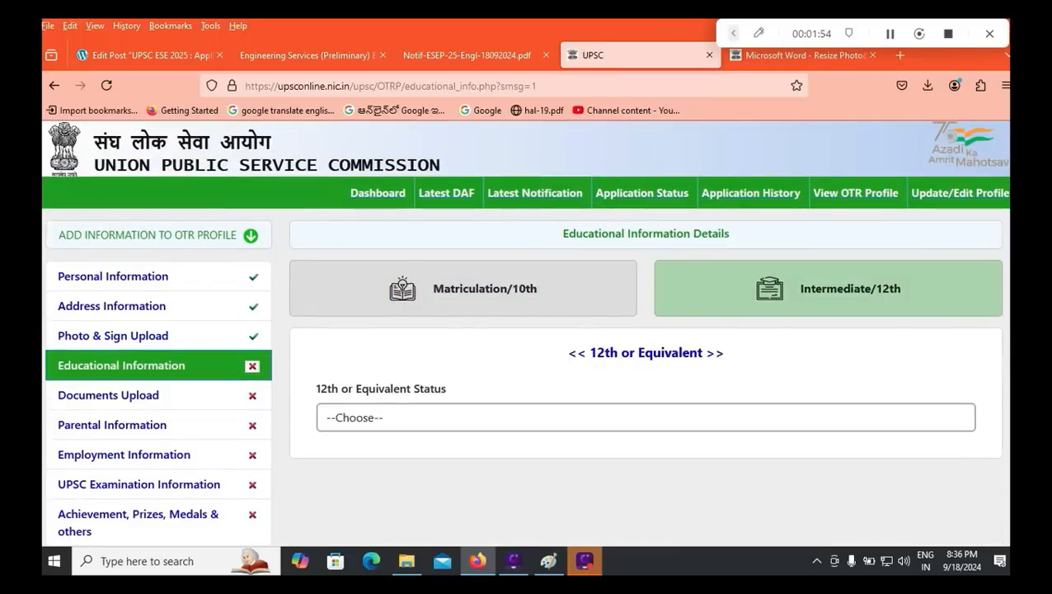
# Step: Mark 12th as Completed and fill grade IST, 75.15% and passing year 2017
pyautogui.click(646, 418)
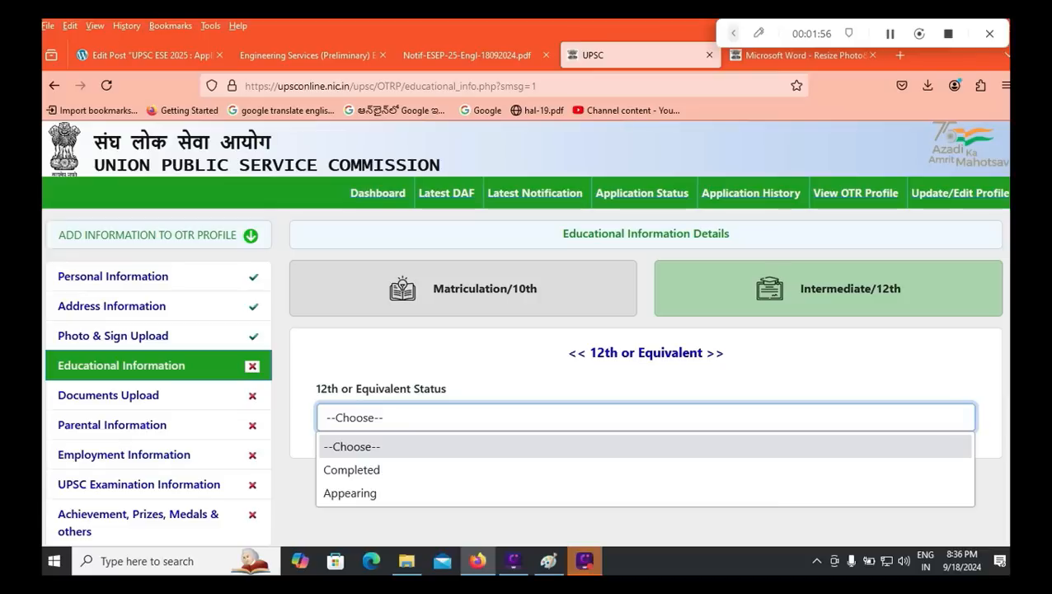
pyautogui.press('Up')
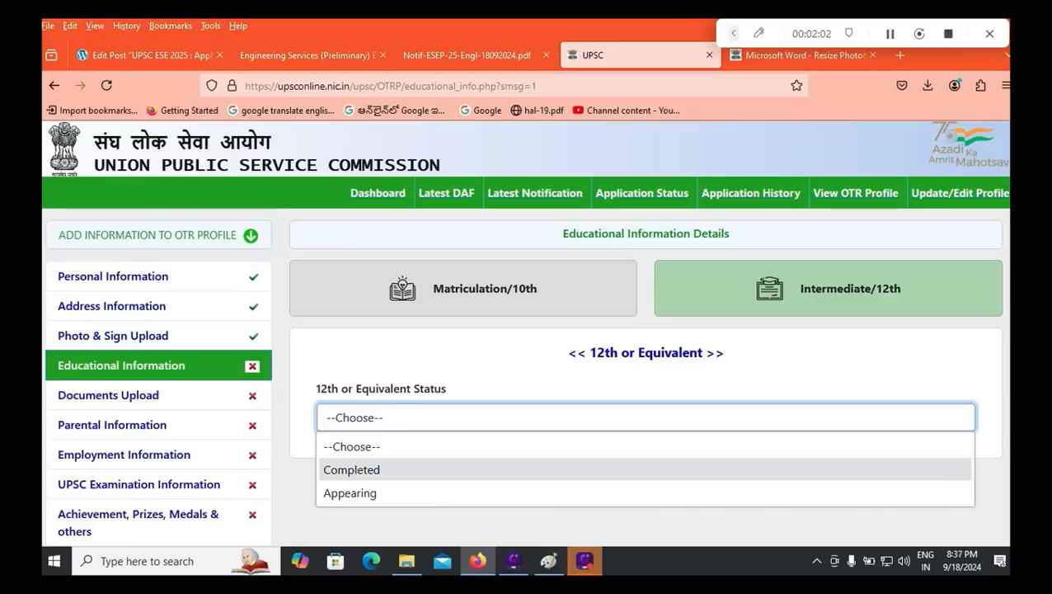
pyautogui.press('Return')
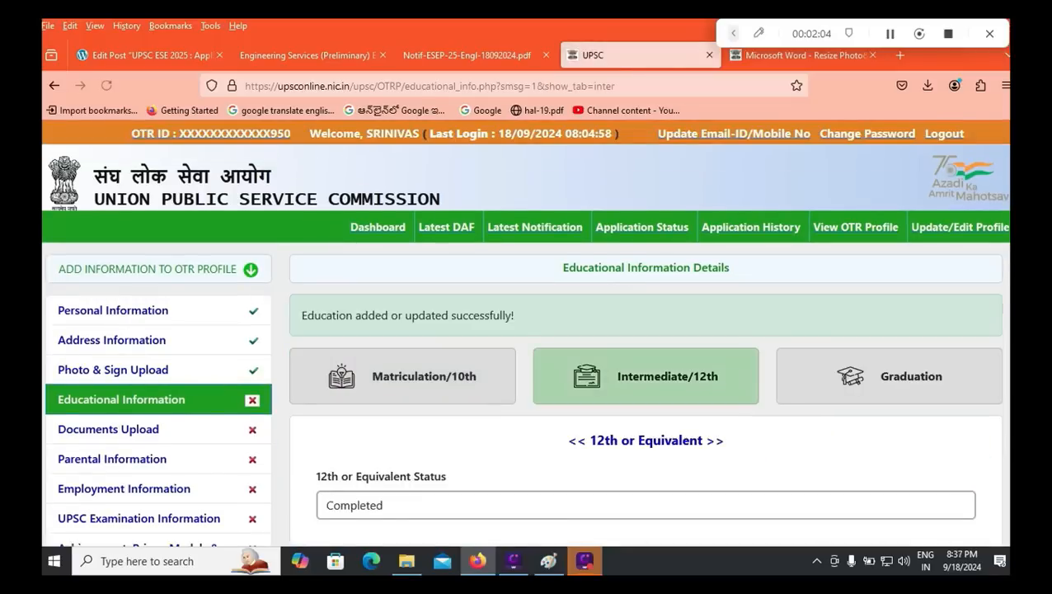
pyautogui.scroll(-5, 525, 334)
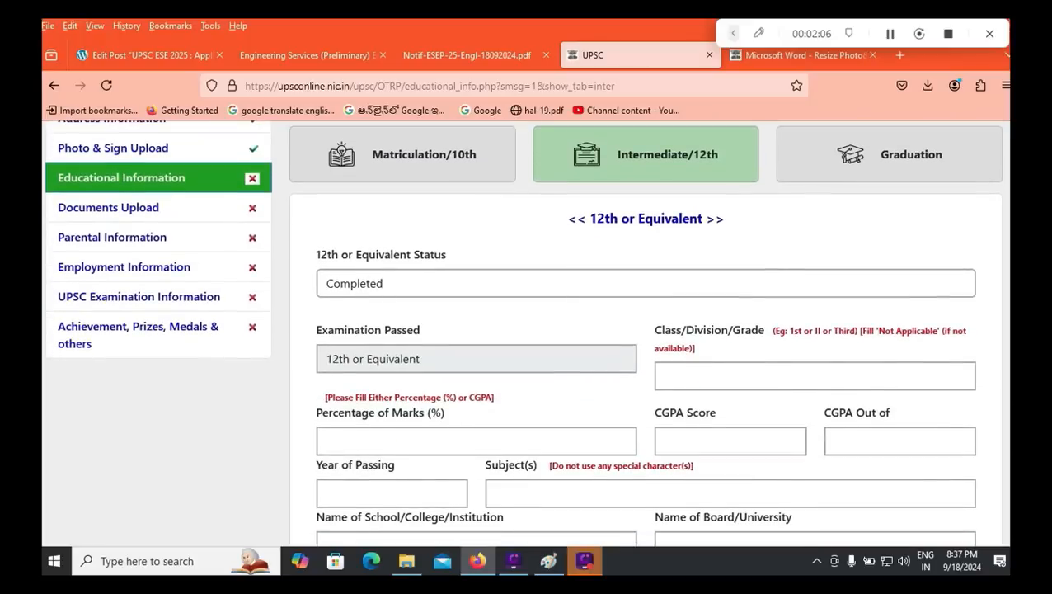
pyautogui.click(665, 375)
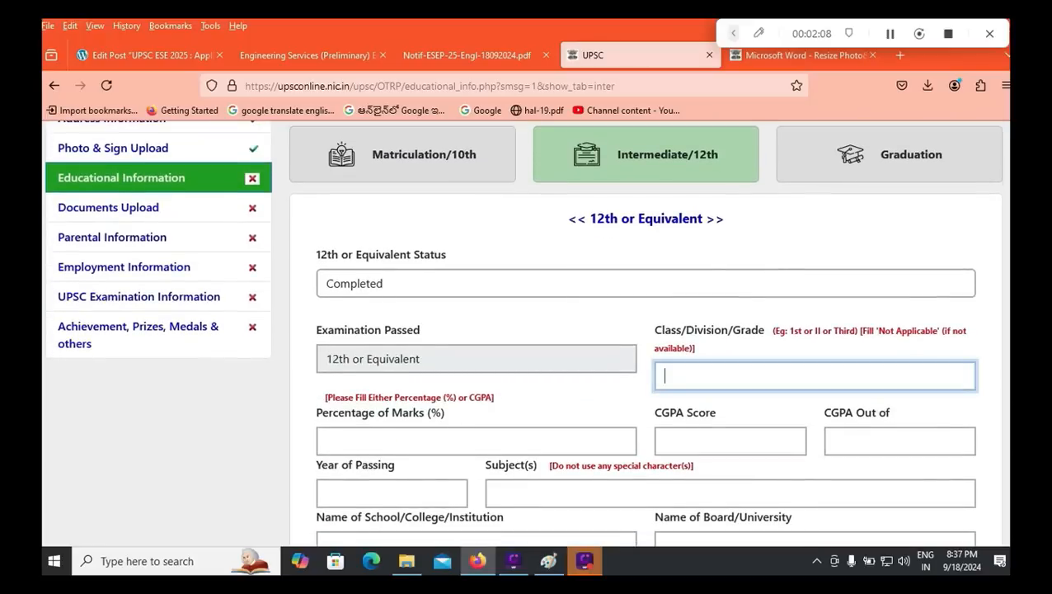
pyautogui.scroll(-1, 646, 334)
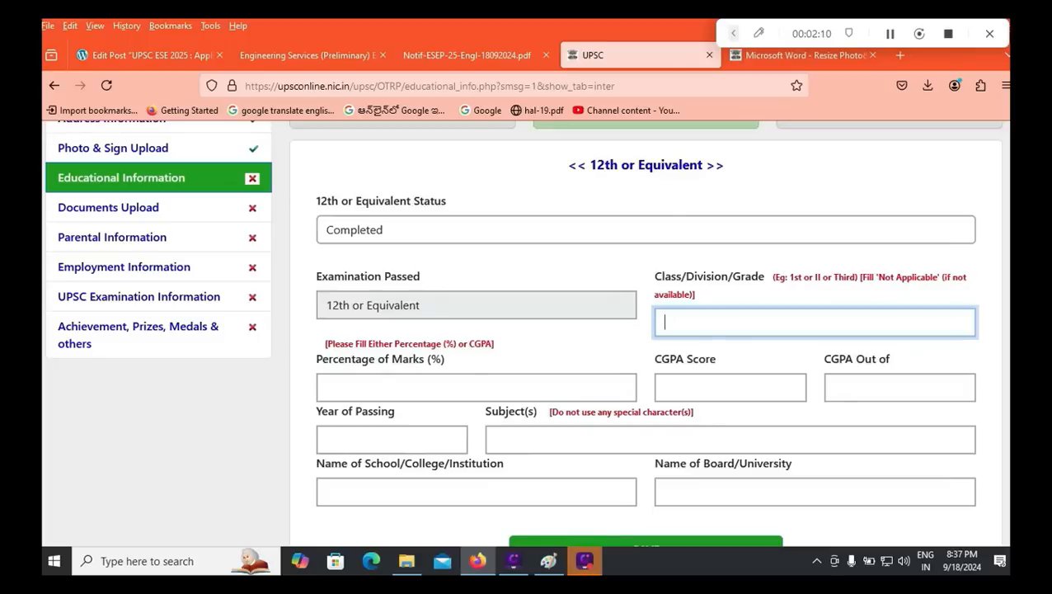
pyautogui.click(392, 440)
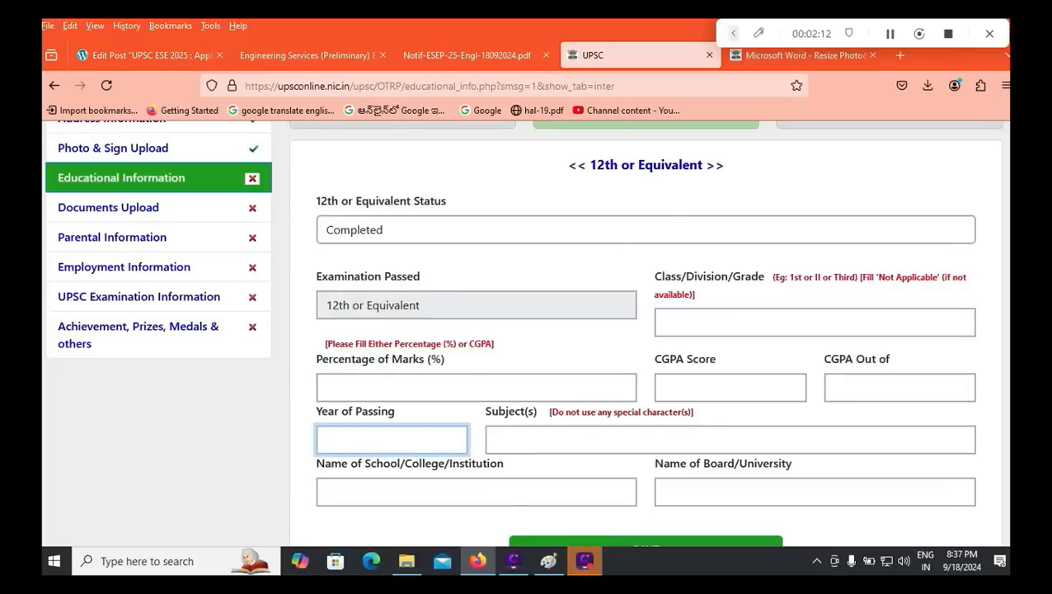
# Step: Enter 12th subjects PHYSICS CHEMISTRY MATHS and board APBIE, then save the record
pyautogui.click(544, 441)
pyautogui.write('PHYS')
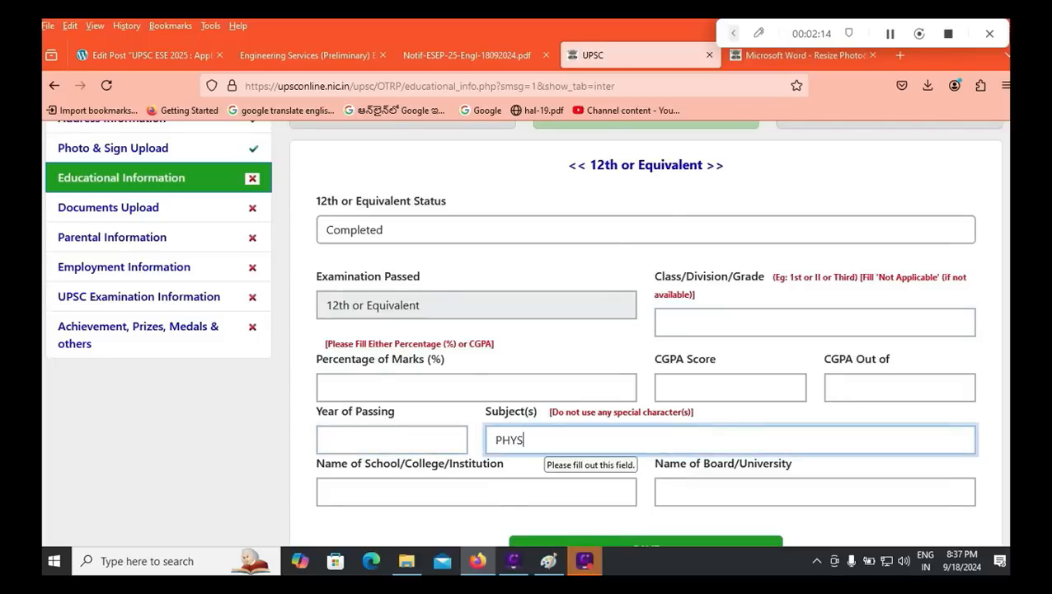
pyautogui.write('IC')
pyautogui.press('BackSpace')
pyautogui.write('ICS CHEMISTRY MATHS')
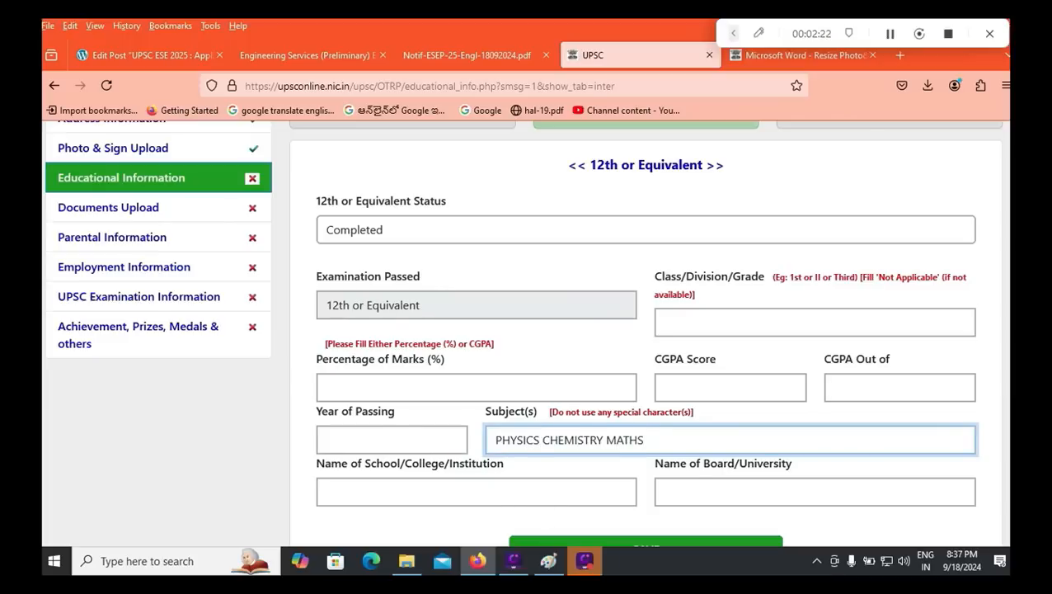
pyautogui.scroll(-1, 771, 454)
pyautogui.click(771, 454)
pyautogui.write('APB')
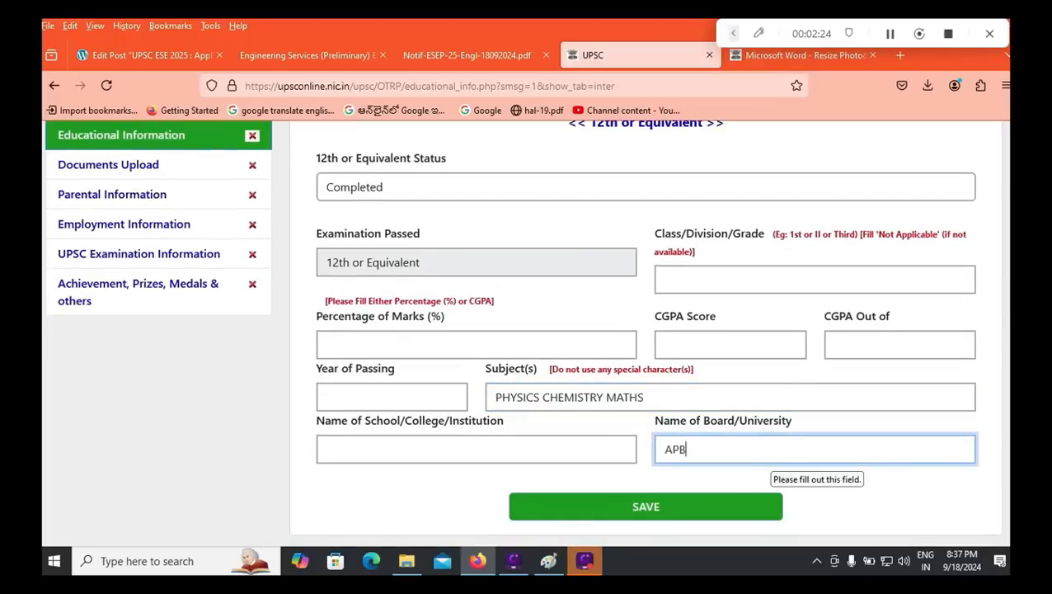
pyautogui.write('IE')
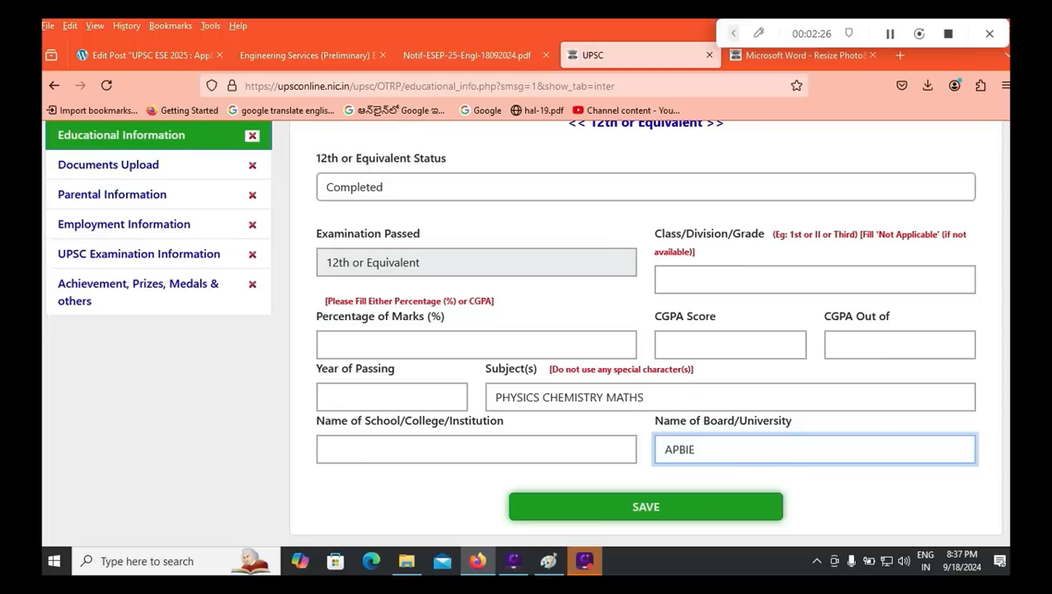
pyautogui.press('Return')
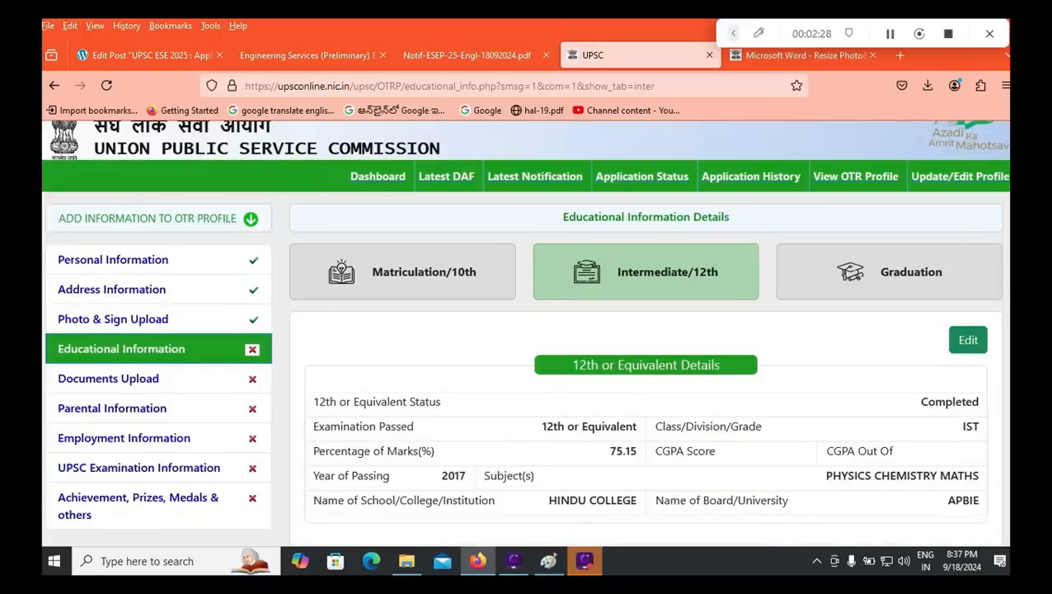
# Step: In the Graduation section, set status to Completed and stream to Engineering
pyautogui.click(890, 273)
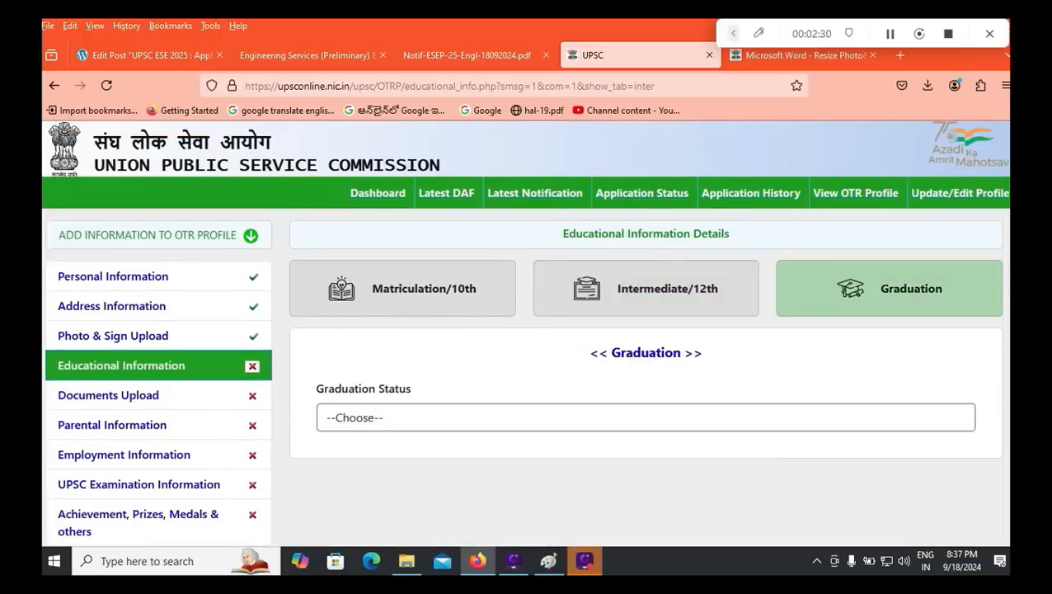
pyautogui.click(646, 417)
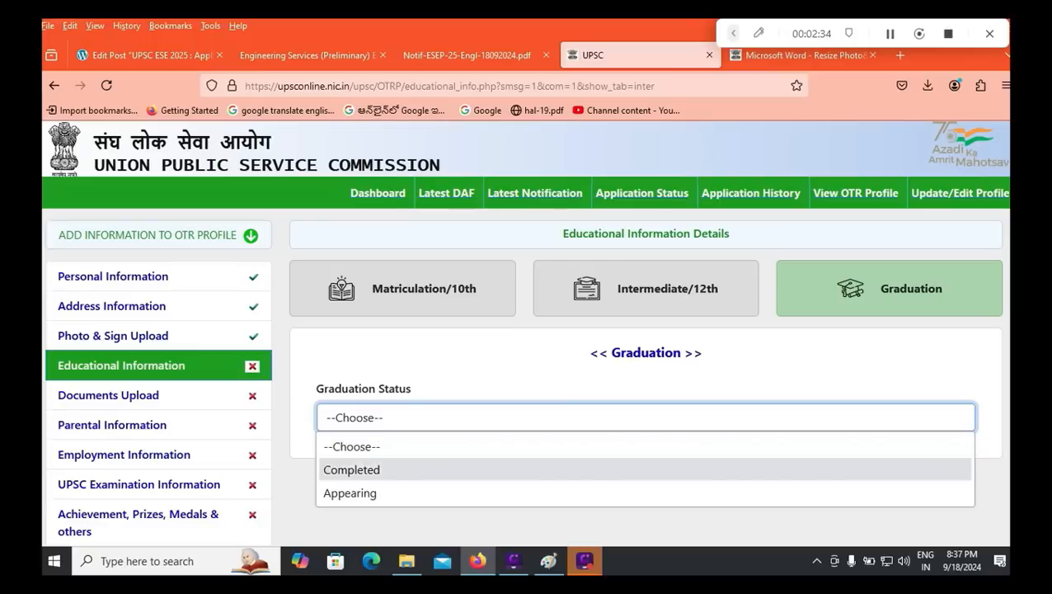
pyautogui.press('Return')
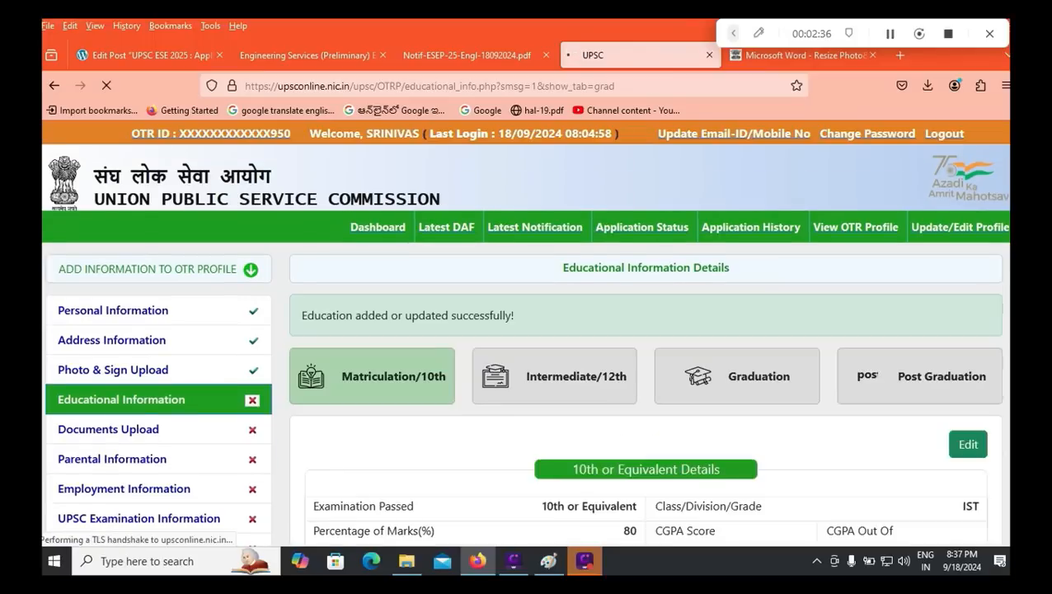
pyautogui.scroll(-3, 525, 330)
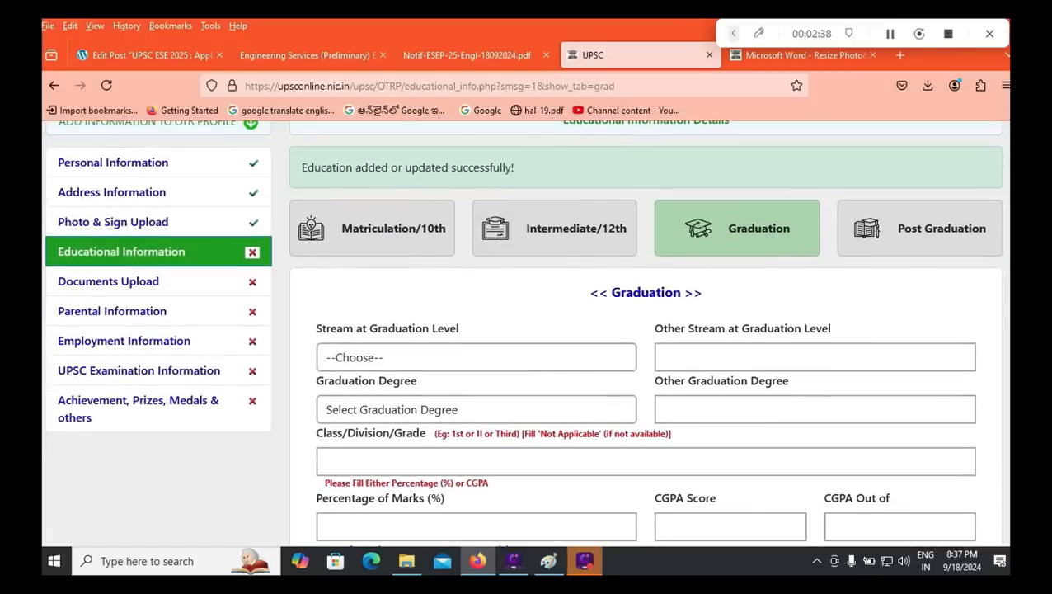
pyautogui.click(394, 359)
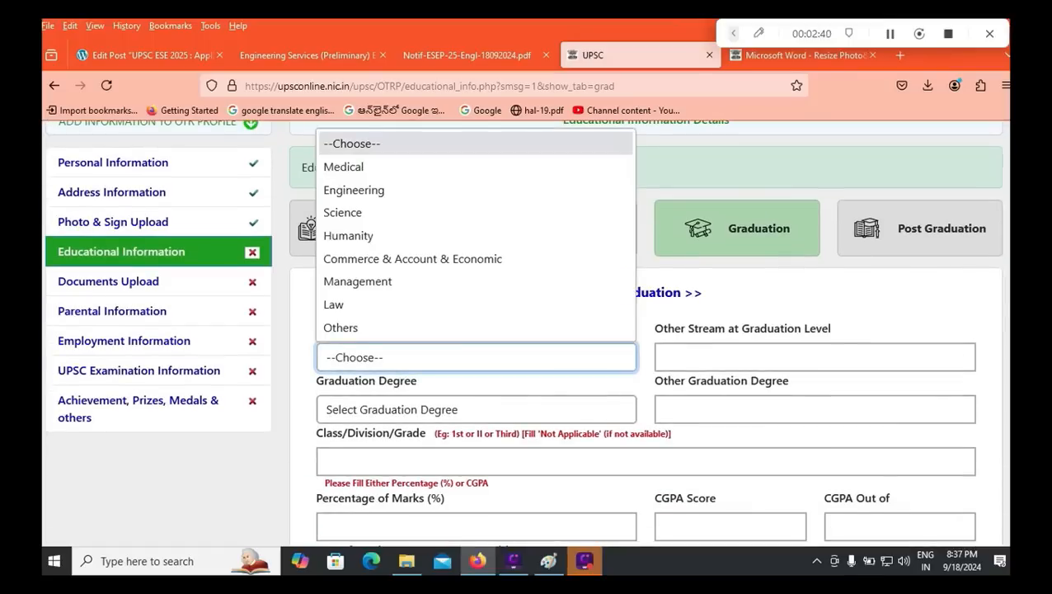
pyautogui.scroll(-1, 355, 198)
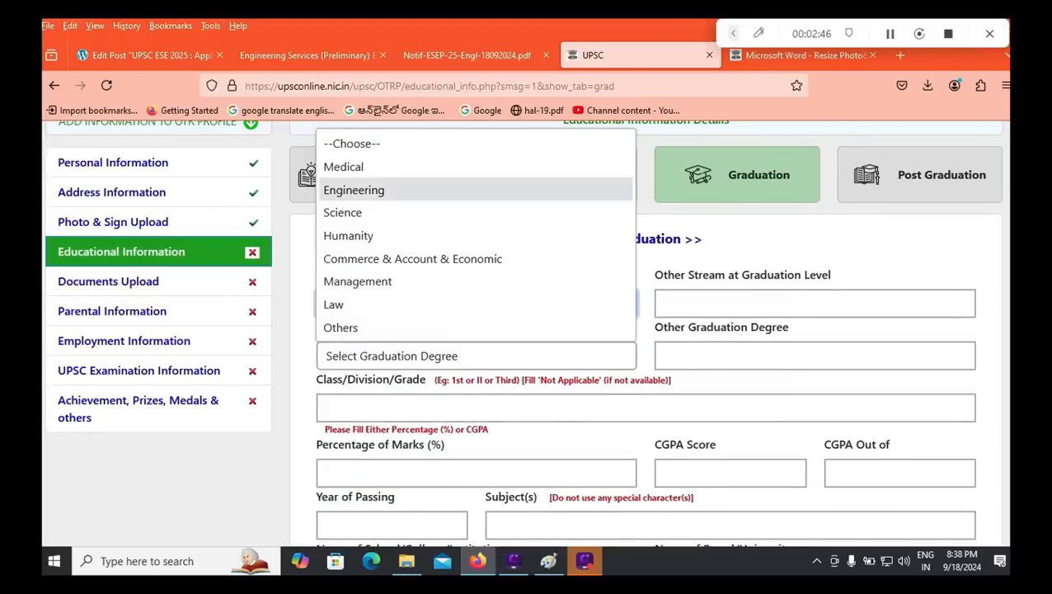
pyautogui.click(353, 190)
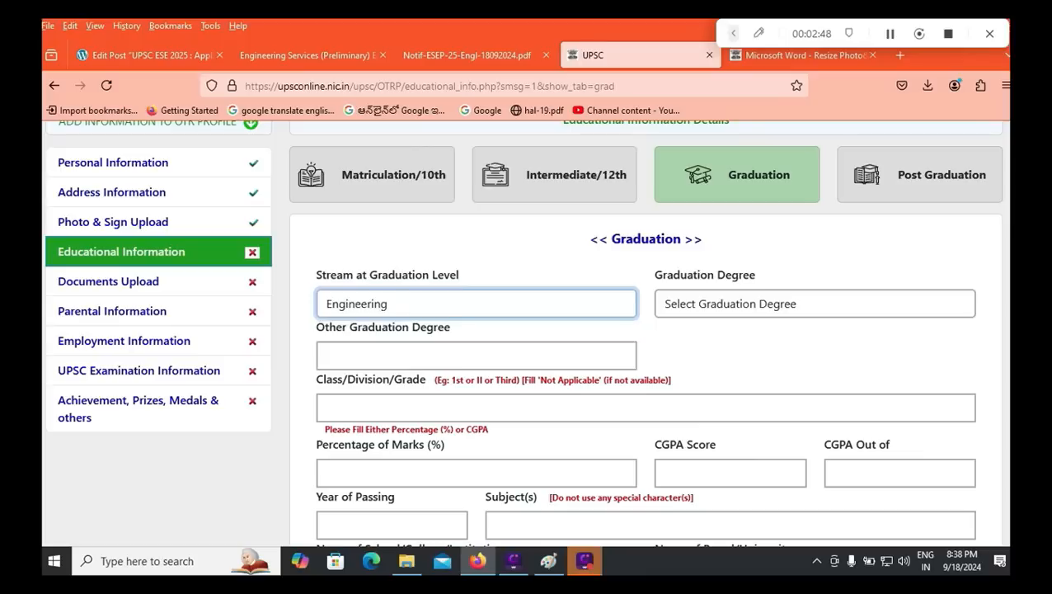
# Step: Keep Engineering as the stream and choose B. TECH. as the graduation degree
pyautogui.click(476, 304)
pyautogui.click(726, 355)
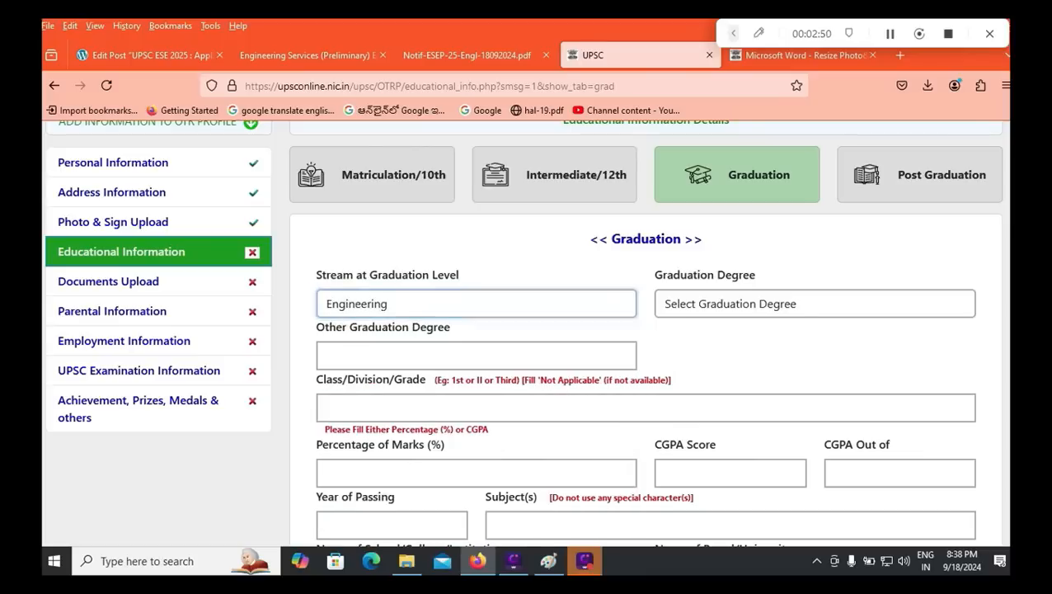
pyautogui.click(815, 304)
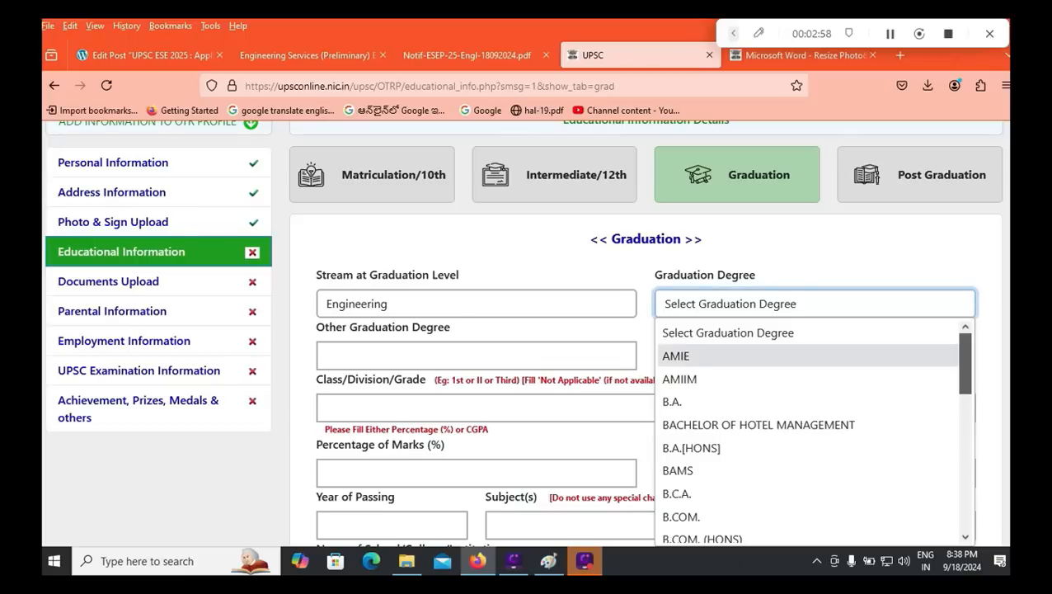
pyautogui.scroll(-1, 813, 429)
pyautogui.scroll(-5, 812, 429)
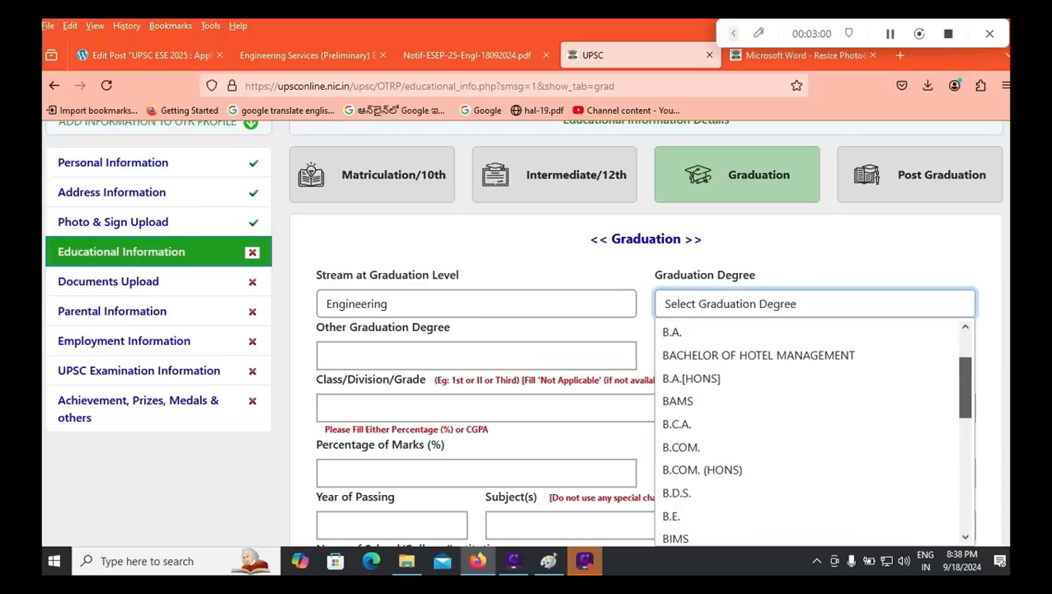
pyautogui.scroll(-2, 808, 434)
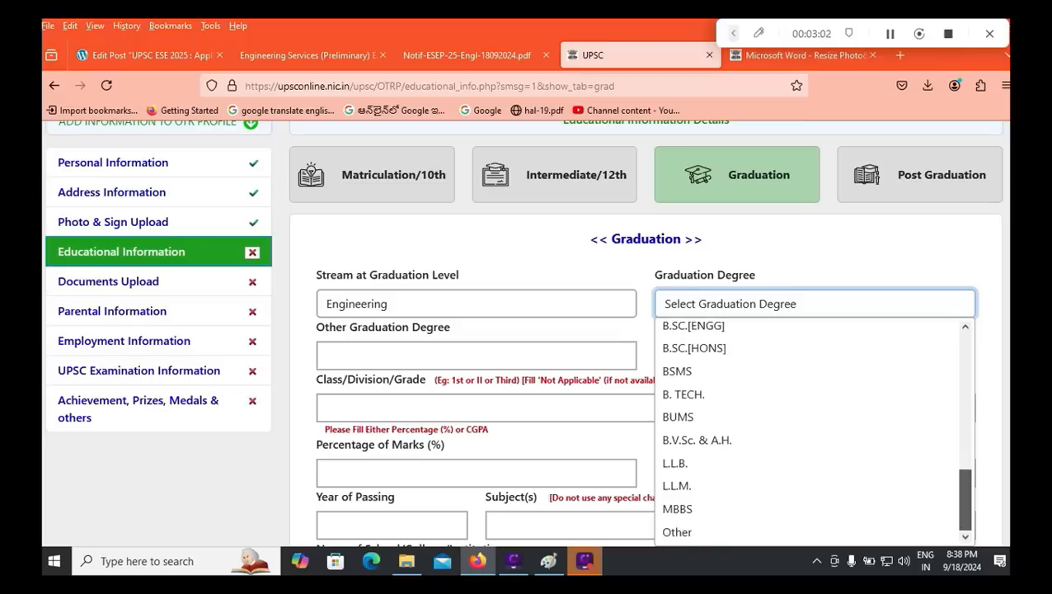
pyautogui.scroll(2, 809, 434)
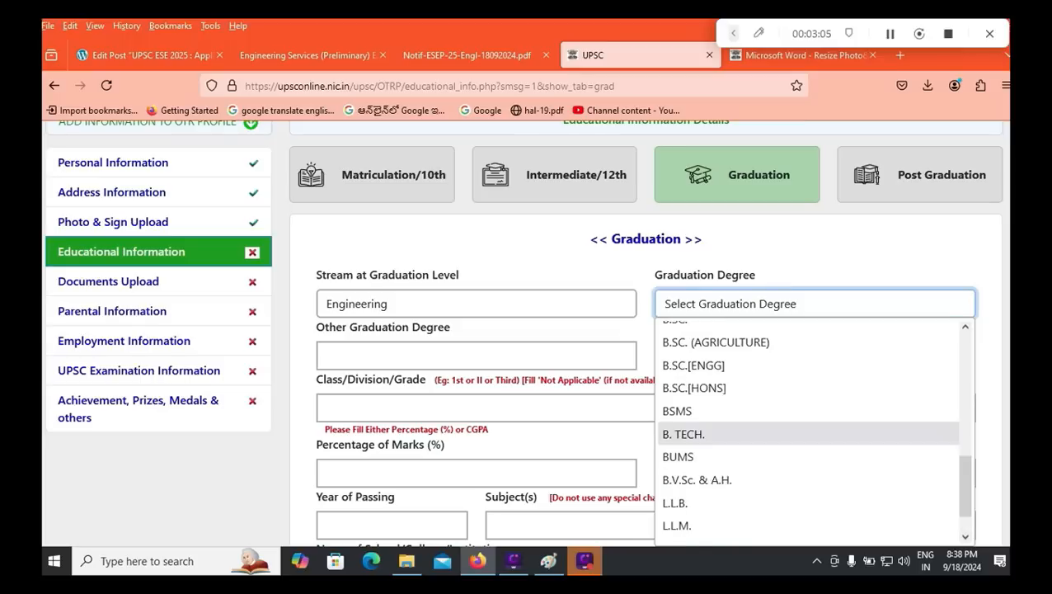
pyautogui.click(684, 434)
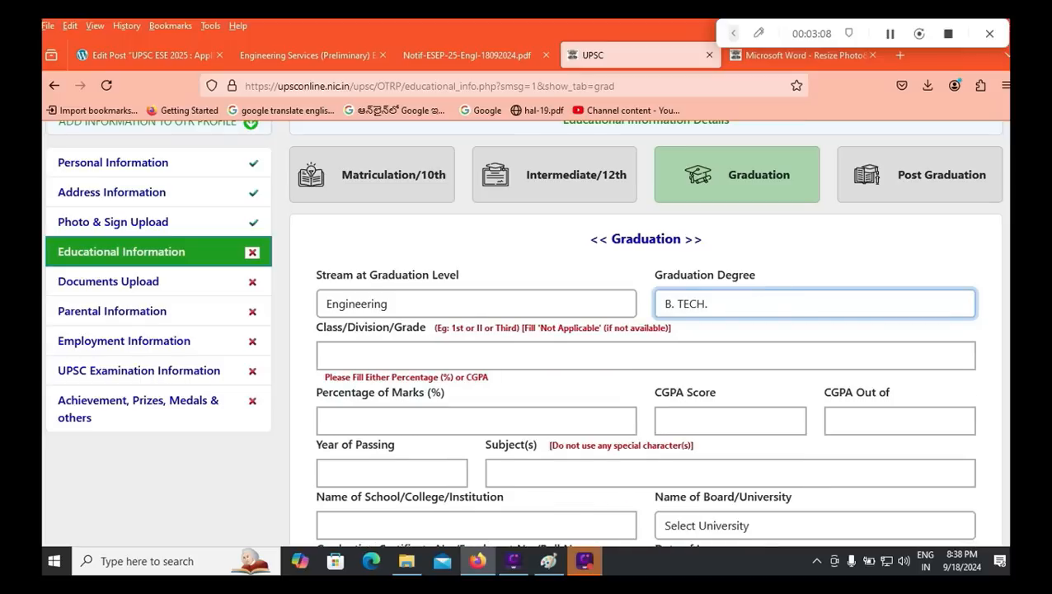
pyautogui.click(328, 355)
# Step: Enter graduation grade IST, 75.70 percent and passing year 2021
pyautogui.write('IST')
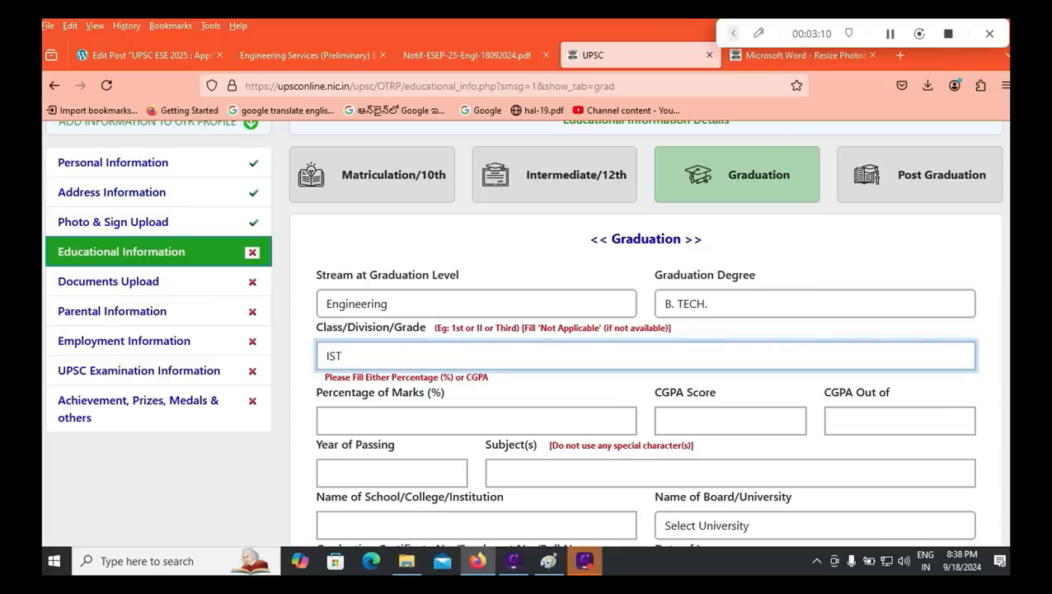
pyautogui.click(476, 420)
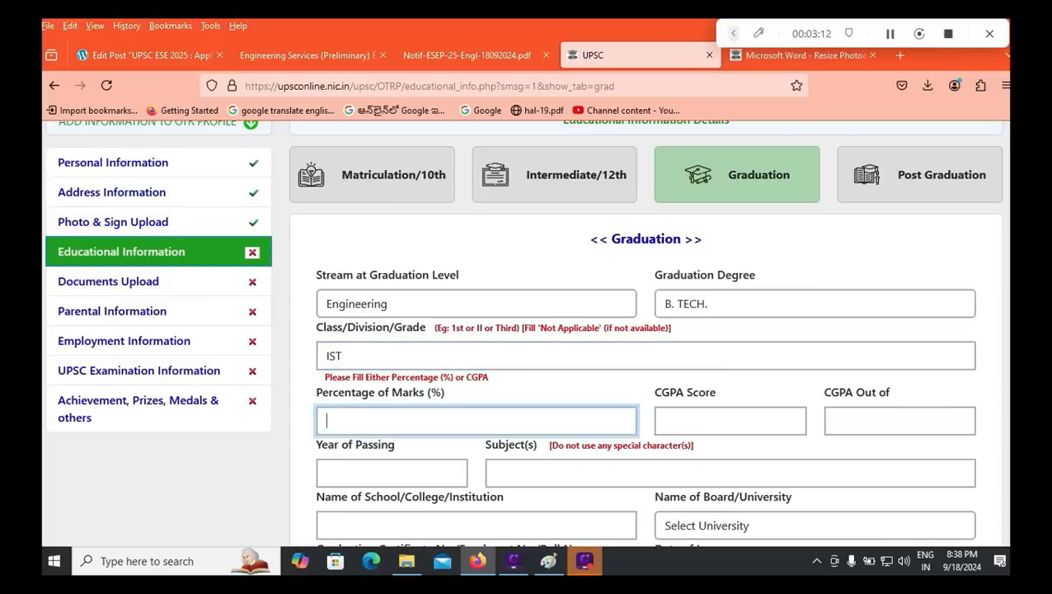
pyautogui.write('75.70')
pyautogui.click(392, 473)
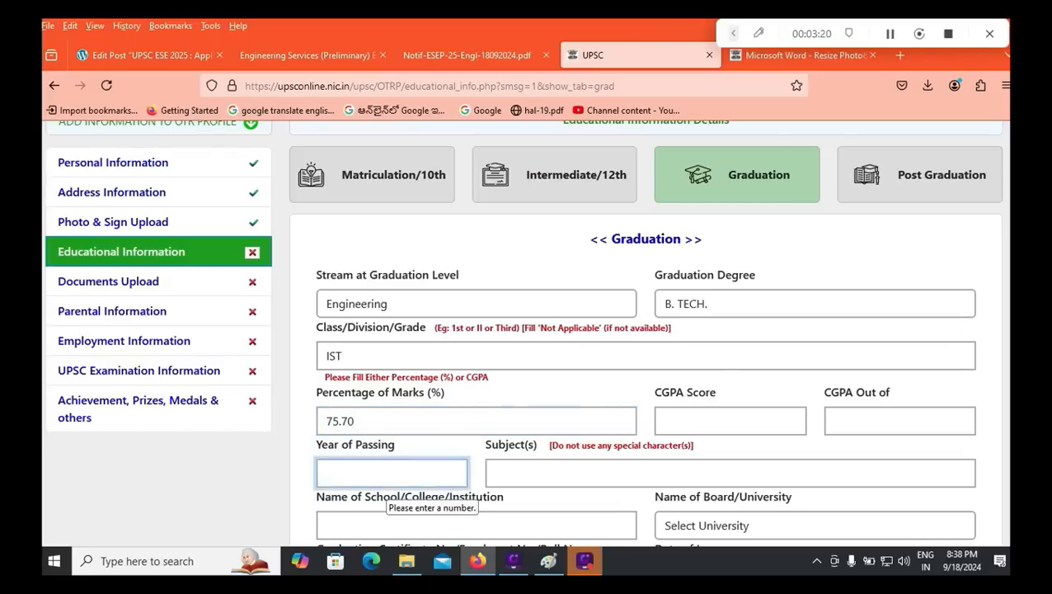
pyautogui.write('2020')
pyautogui.press('BackSpace')
pyautogui.write('1')
# Step: Type RVR & JC ENGINEERING COLLEGE as the graduation institution name
pyautogui.click(730, 473)
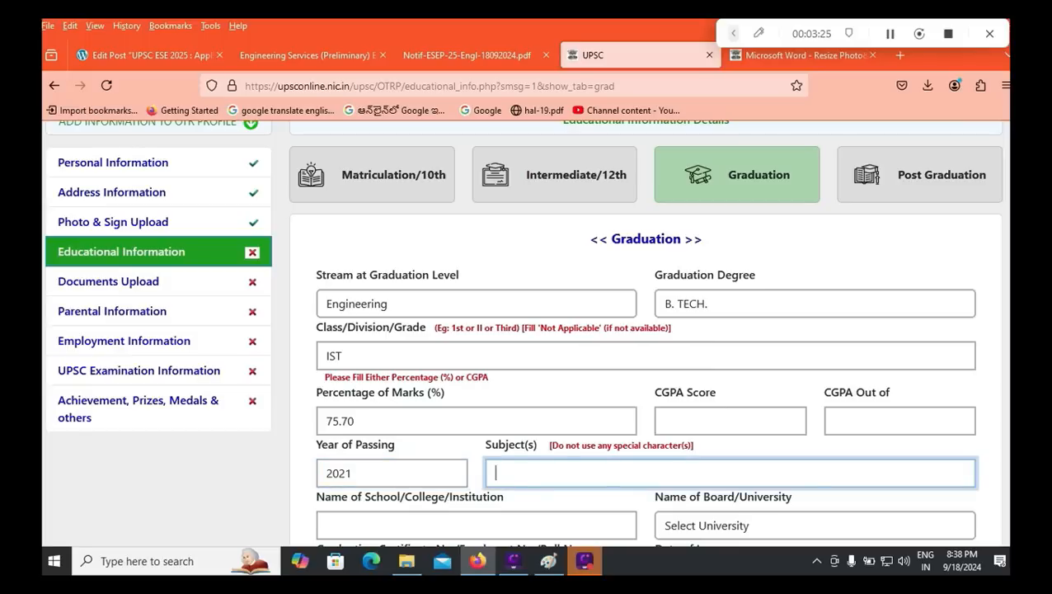
pyautogui.scroll(-2, 522, 330)
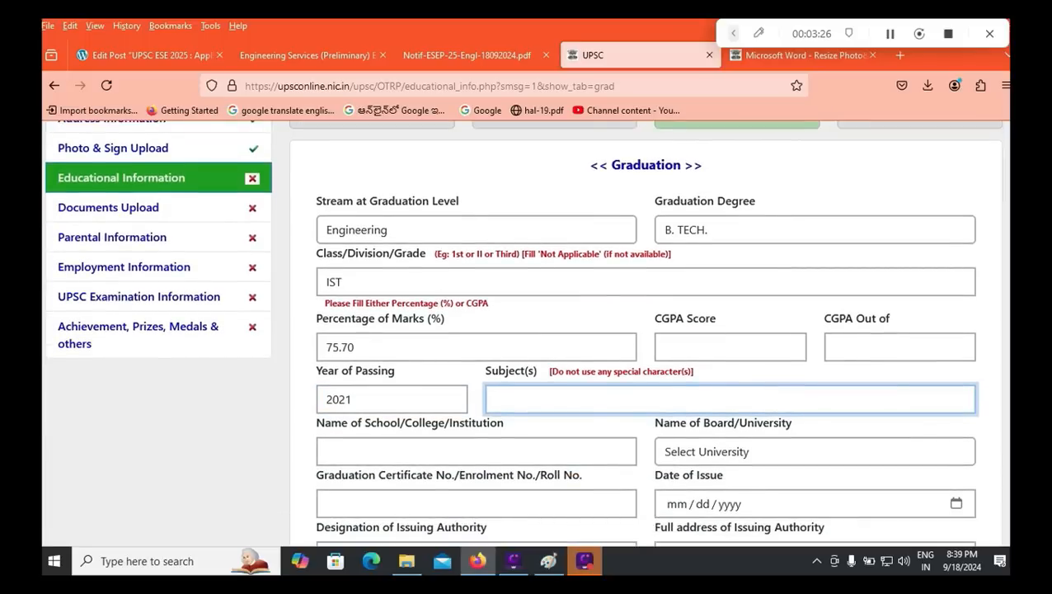
pyautogui.click(464, 452)
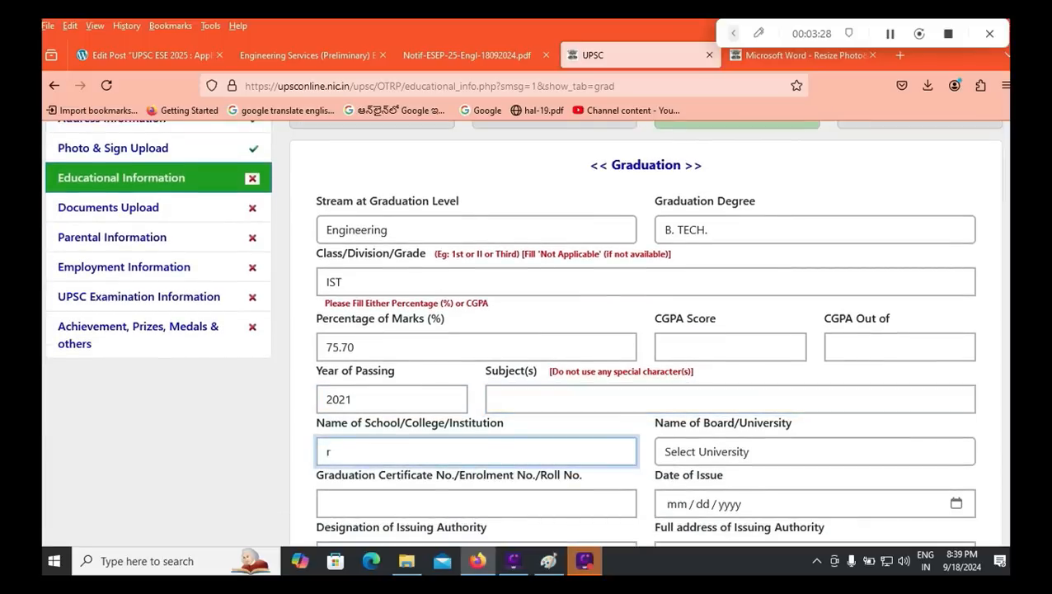
pyautogui.write('rv')
pyautogui.write('R & JC ENG')
pyautogui.write('IN')
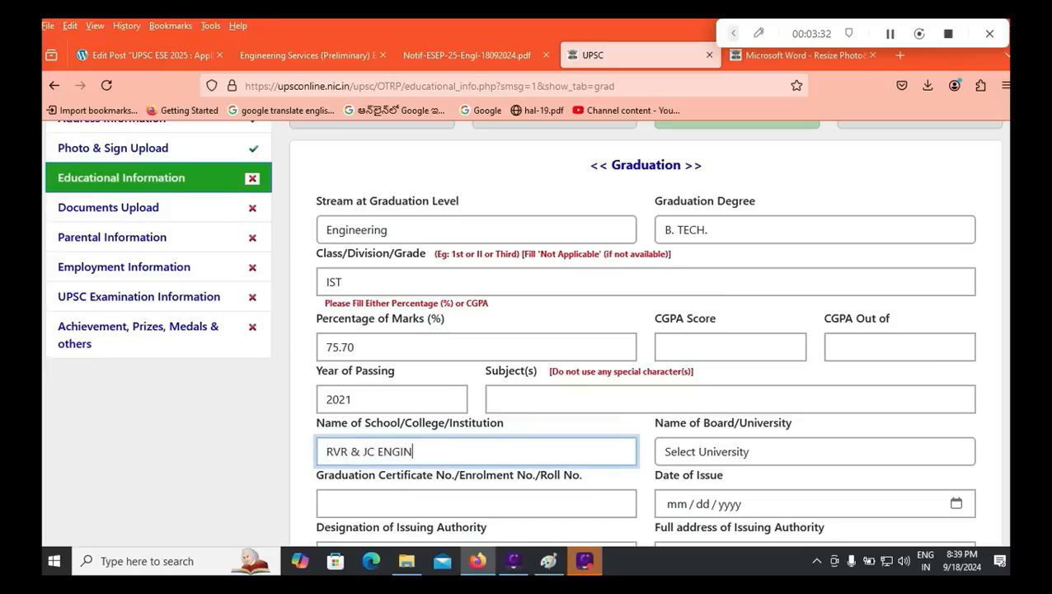
pyautogui.write('EERING COLLEGE')
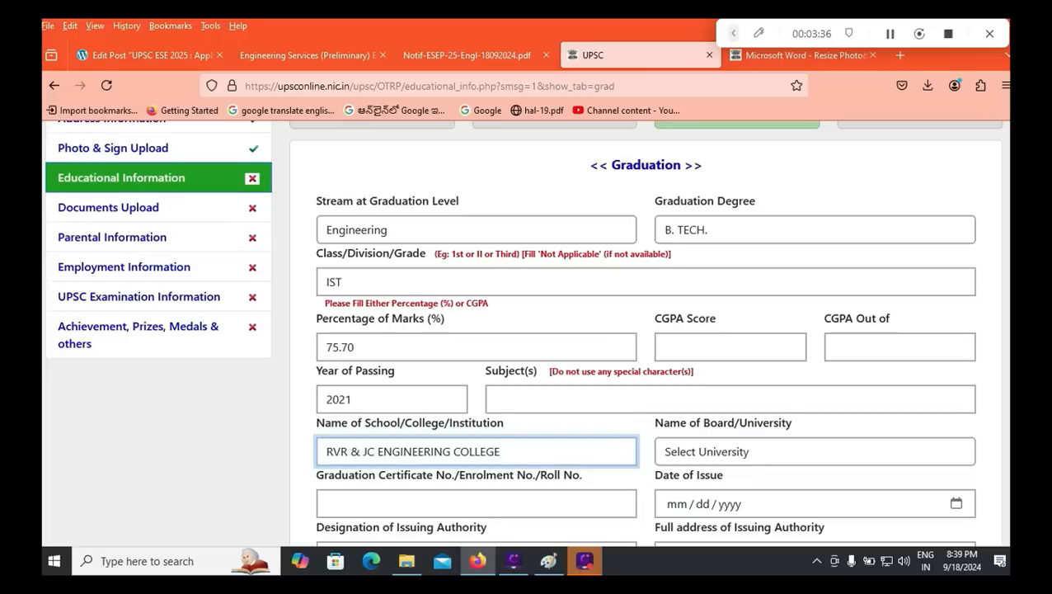
# Step: Choose Jawaharlal Nehru Technological University, Hyderabad as the graduation board/university
pyautogui.click(815, 451)
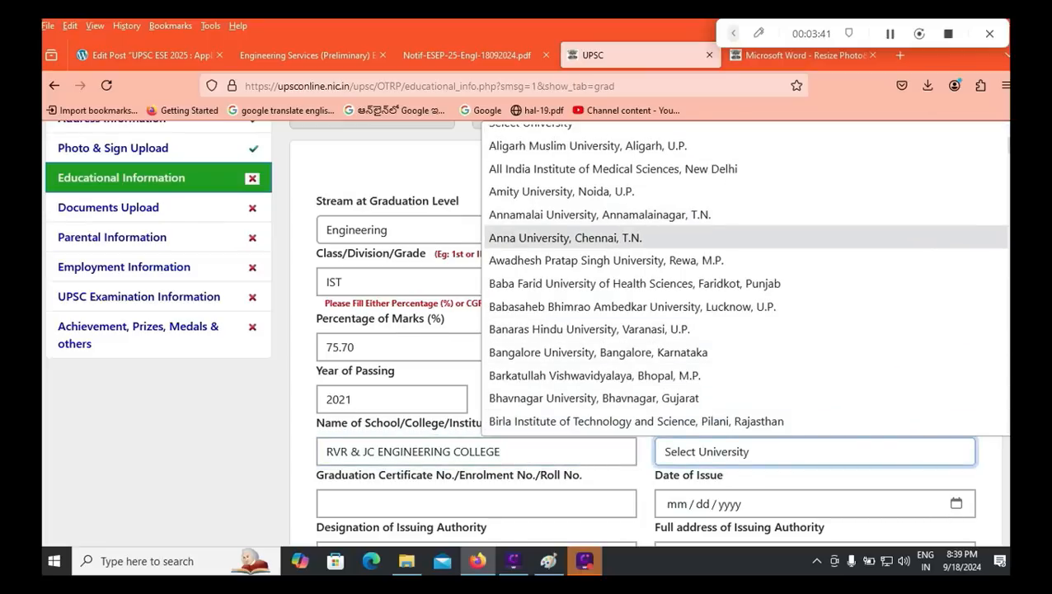
pyautogui.scroll(-20, 742, 281)
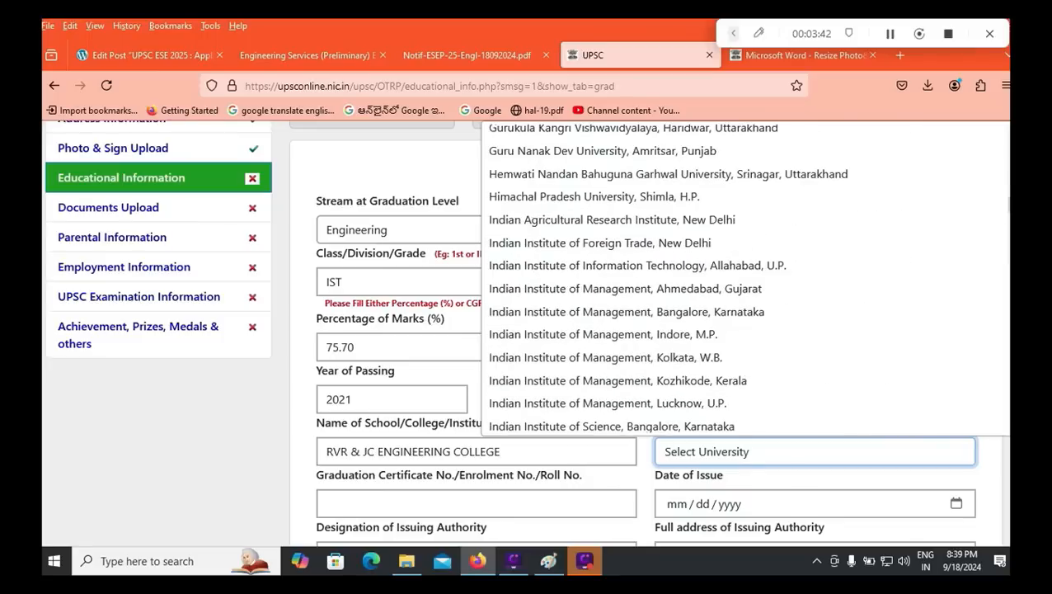
pyautogui.scroll(-20, 742, 280)
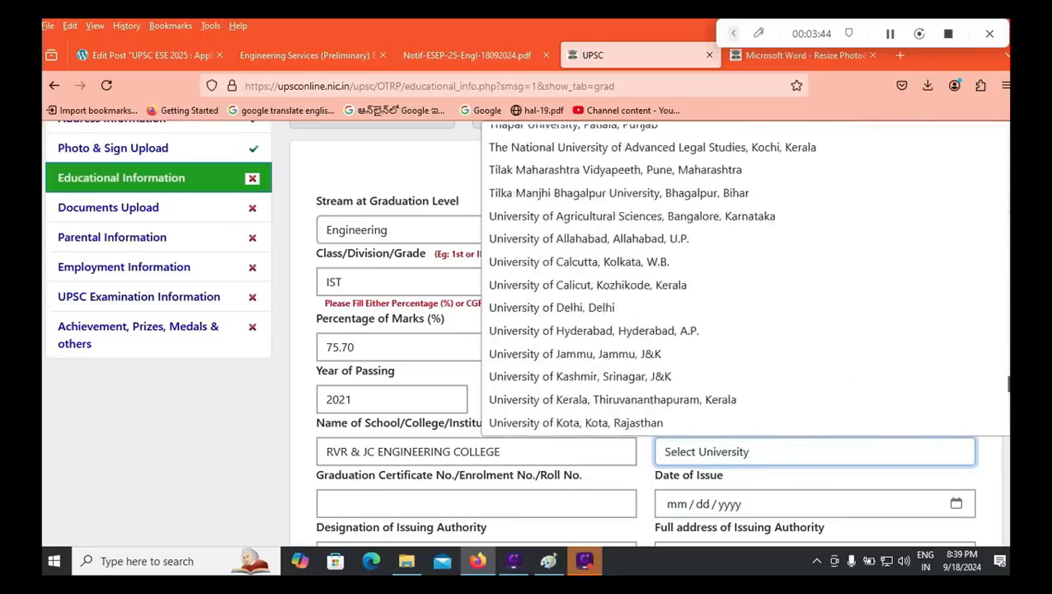
pyautogui.scroll(20, 742, 280)
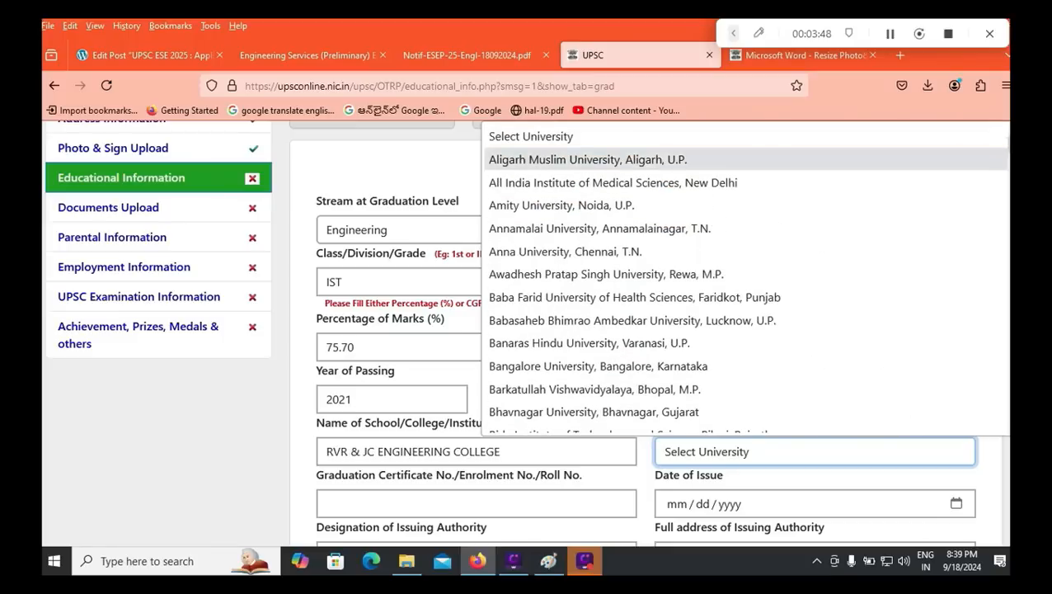
pyautogui.scroll(-20, 742, 217)
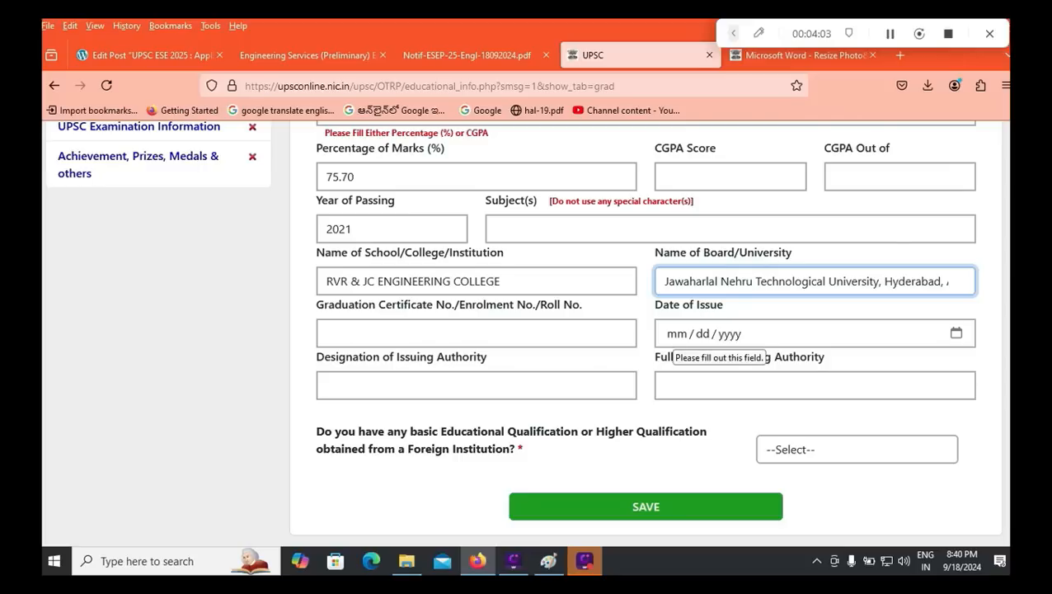
# Step: Set the certificate's date of issue to 05/04/2022
pyautogui.click(675, 333)
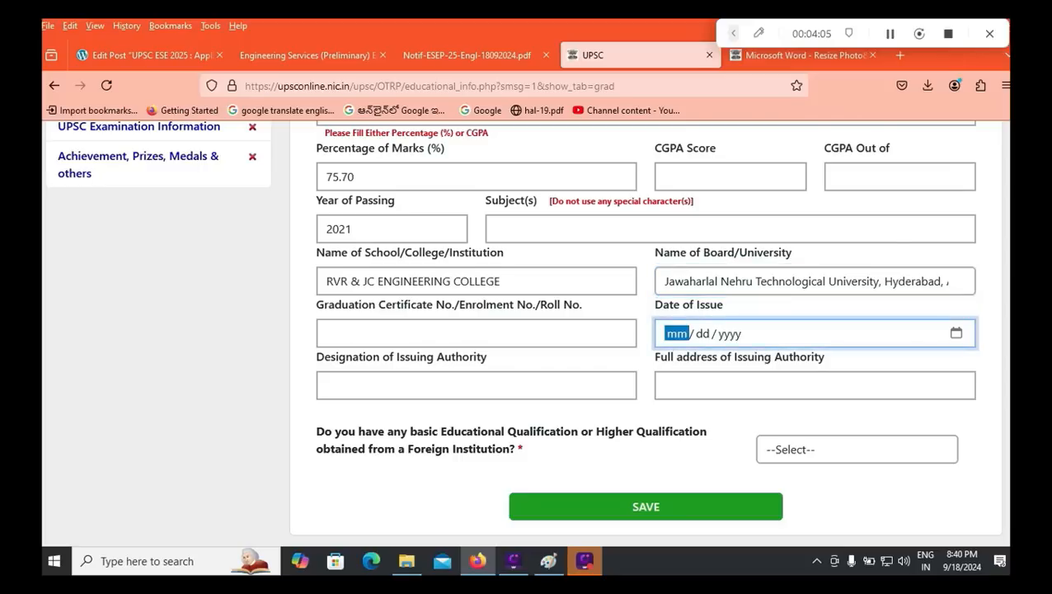
pyautogui.write('05 / ')
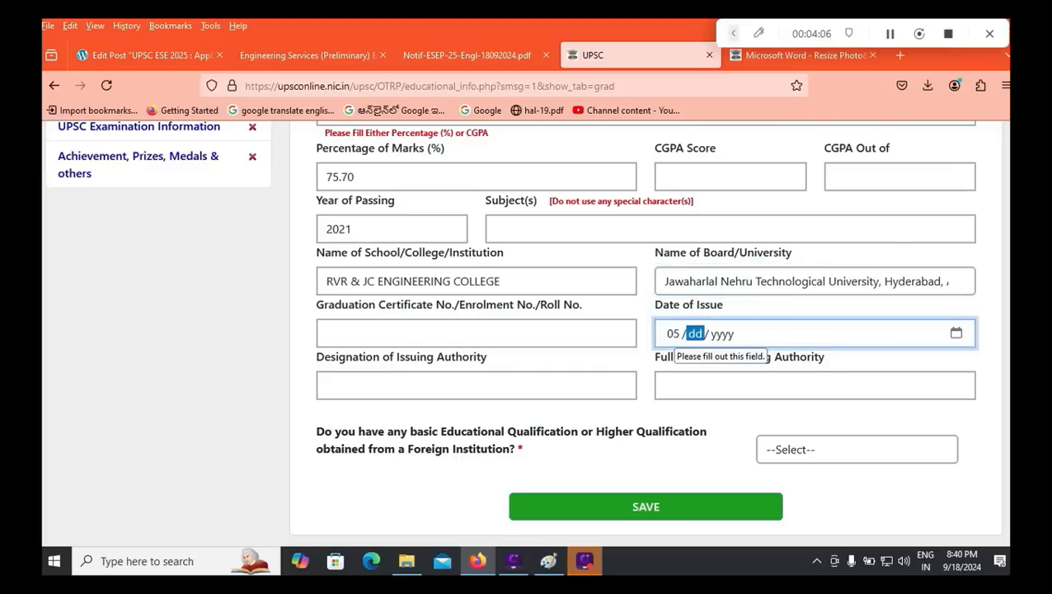
pyautogui.write('04 / ')
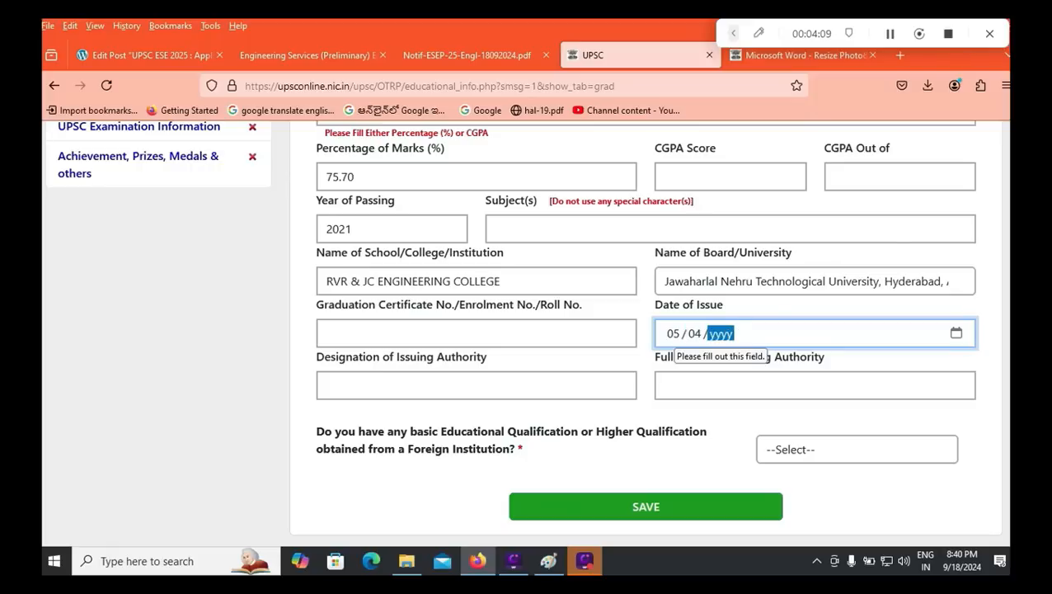
pyautogui.write('2022')
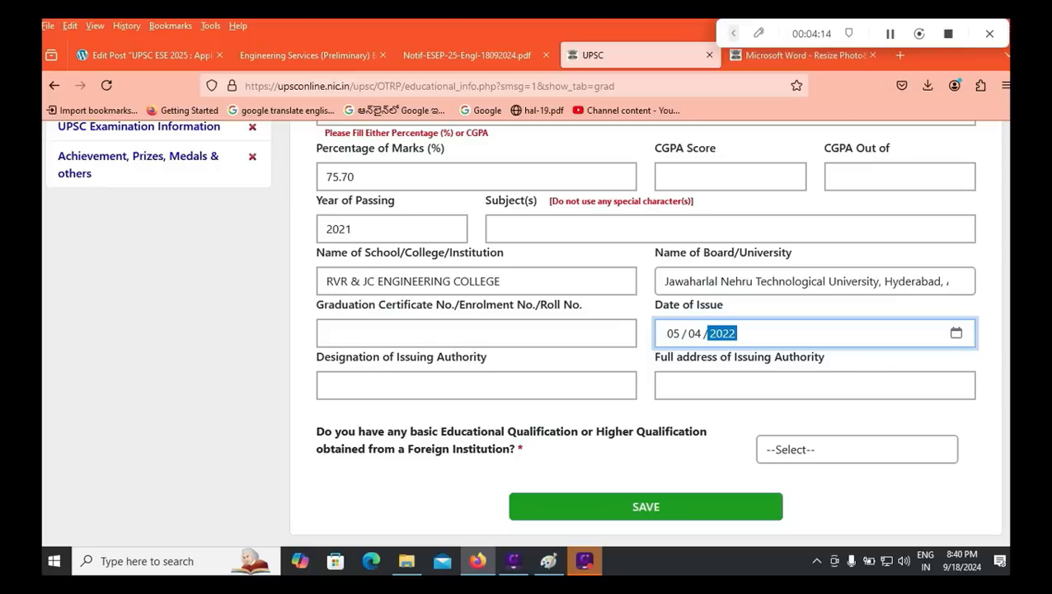
pyautogui.click(476, 385)
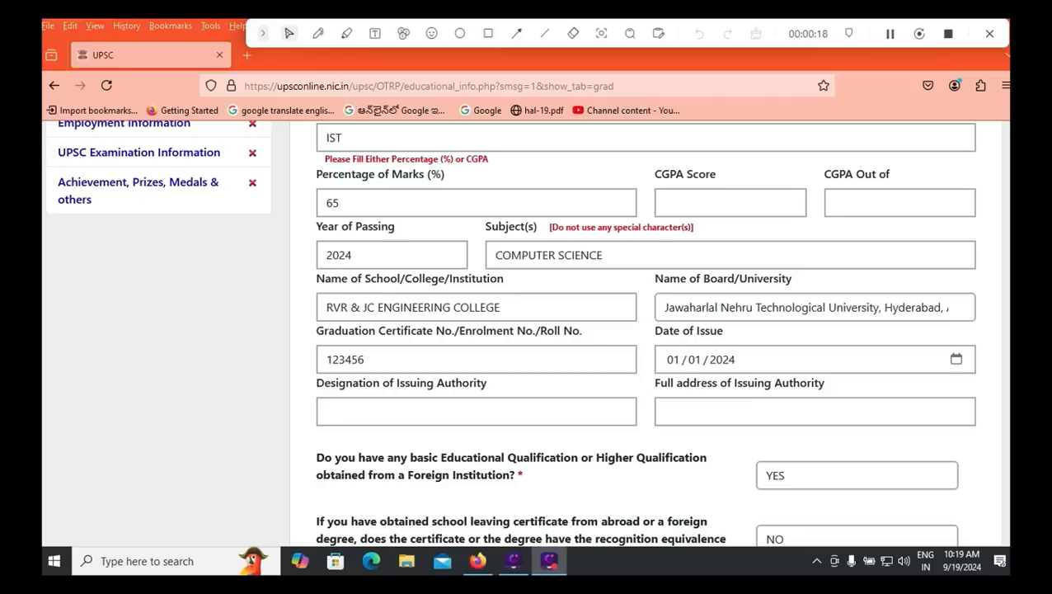
# Step: Record REGISTRAR as the issuing authority's designation and fill the full address field
pyautogui.click(477, 411)
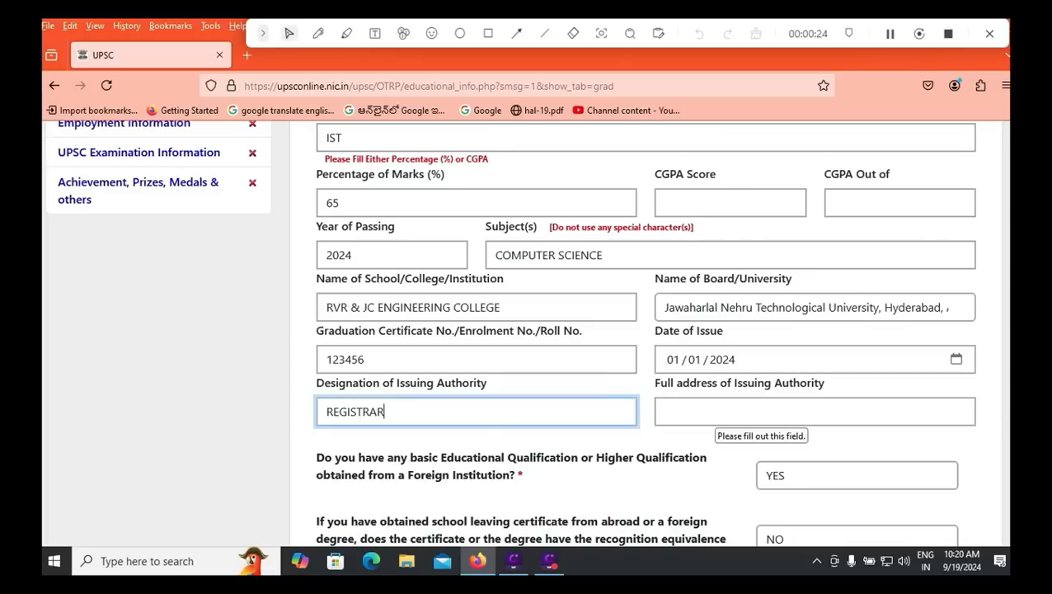
pyautogui.click(716, 412)
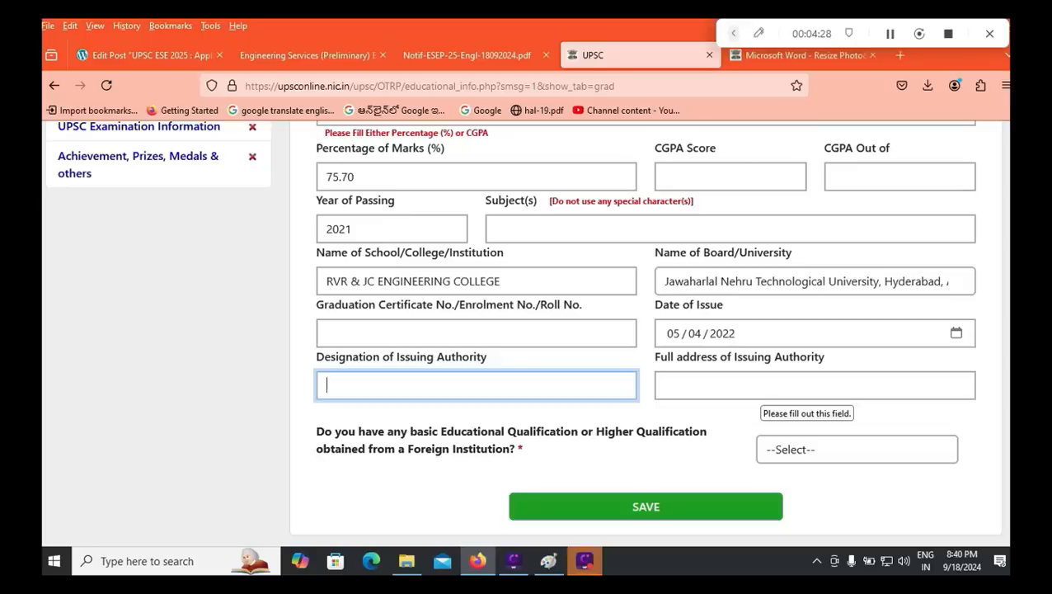
pyautogui.click(857, 449)
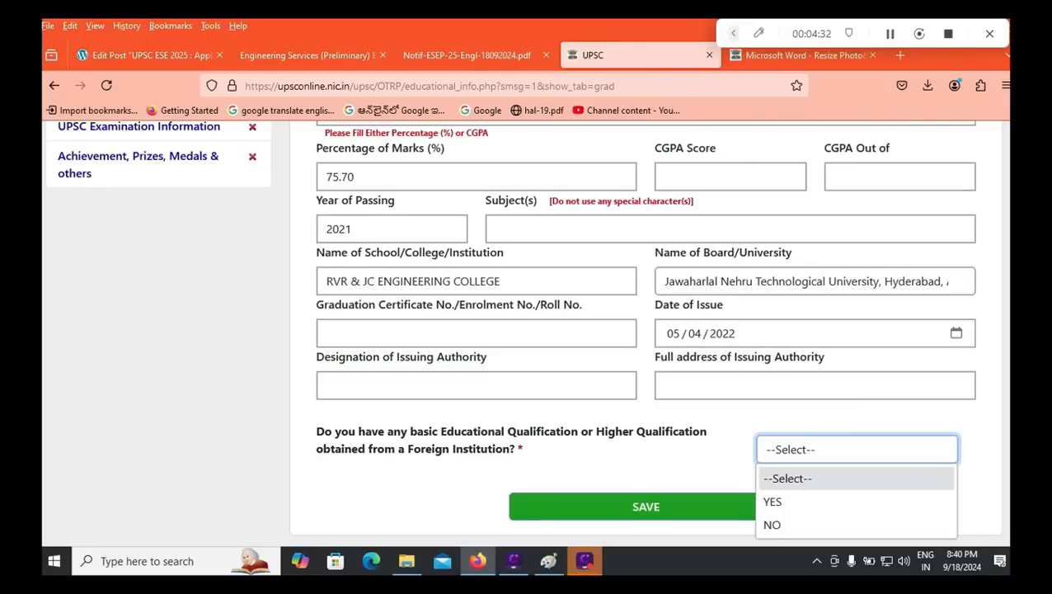
# Step: Change the foreign-institution answer from YES to NO and save the graduation details
pyautogui.click(856, 501)
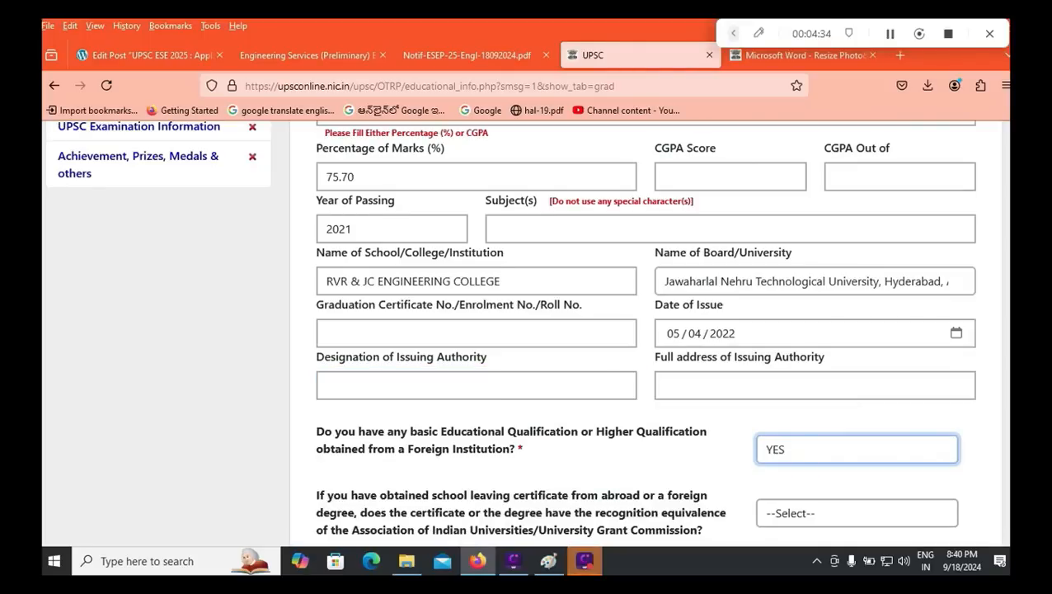
pyautogui.scroll(-1, 856, 502)
pyautogui.click(856, 439)
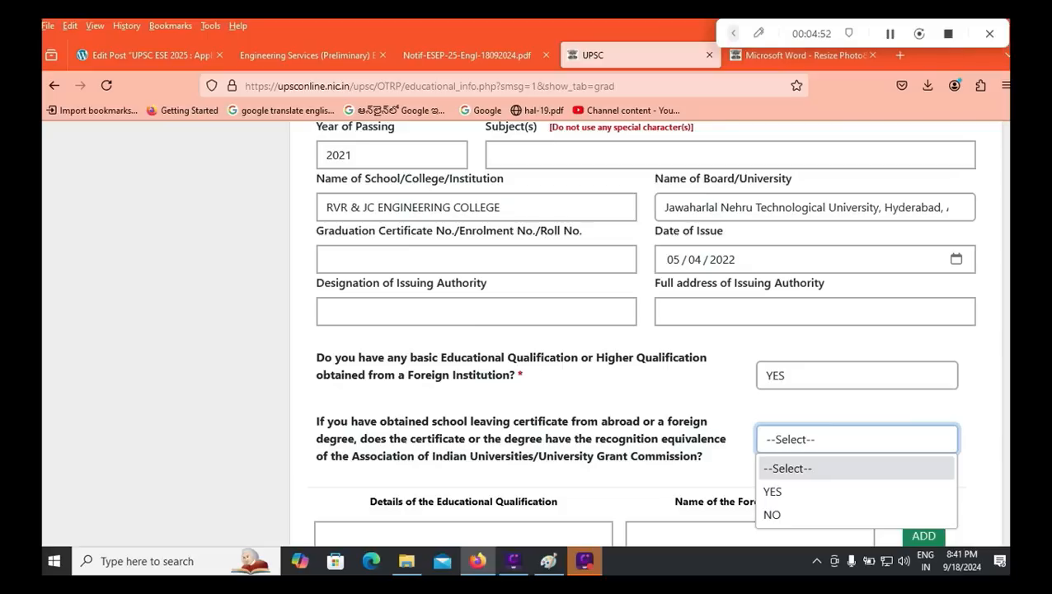
pyautogui.click(788, 469)
pyautogui.click(857, 375)
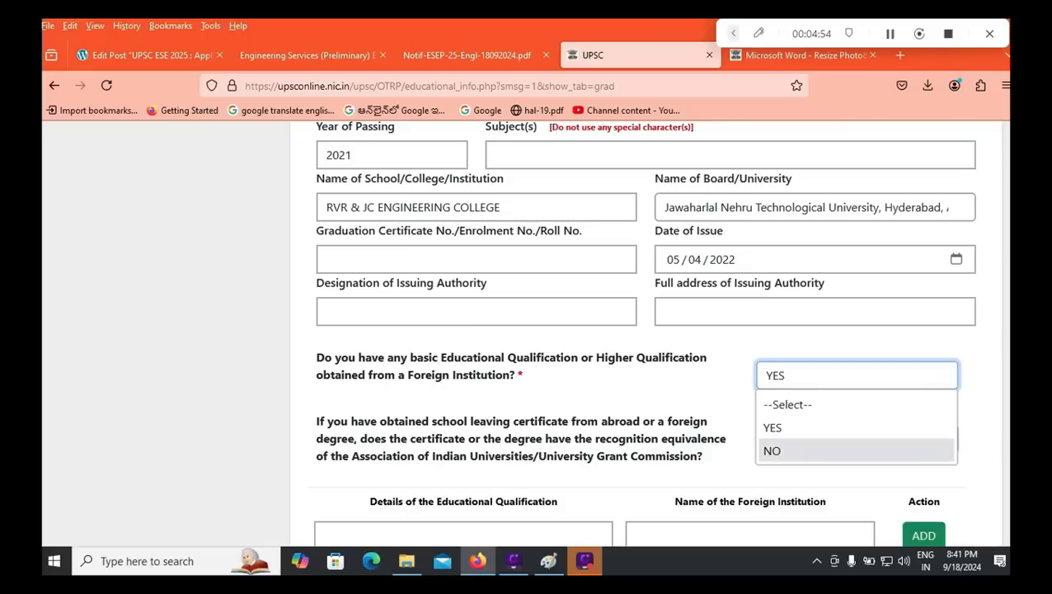
pyautogui.click(856, 451)
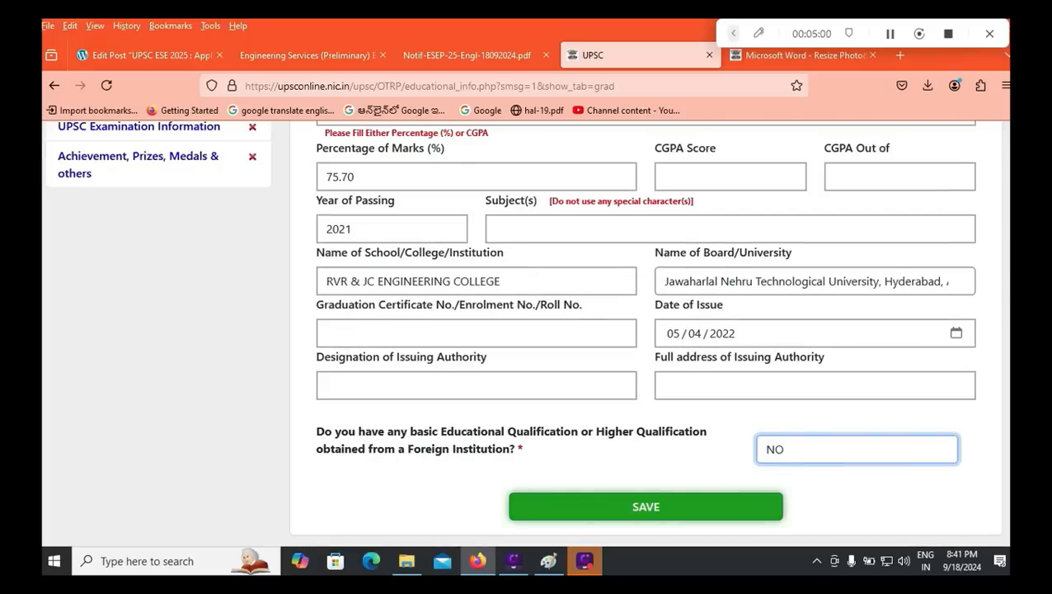
pyautogui.click(645, 506)
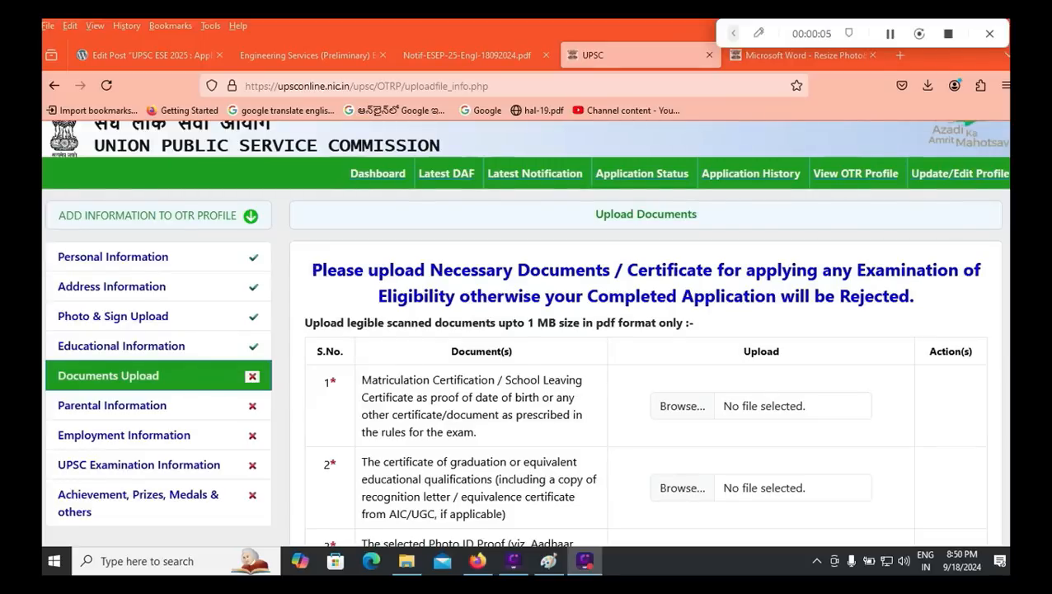
# Step: Scroll through the Documents Upload list of required certificates
pyautogui.scroll(-4, 526, 330)
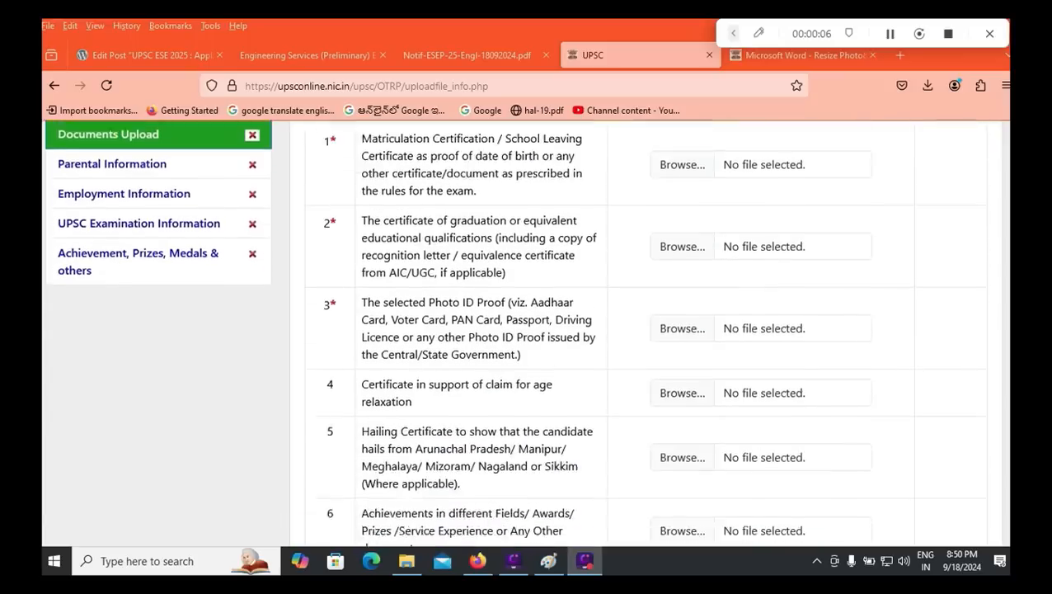
pyautogui.scroll(3, 526, 330)
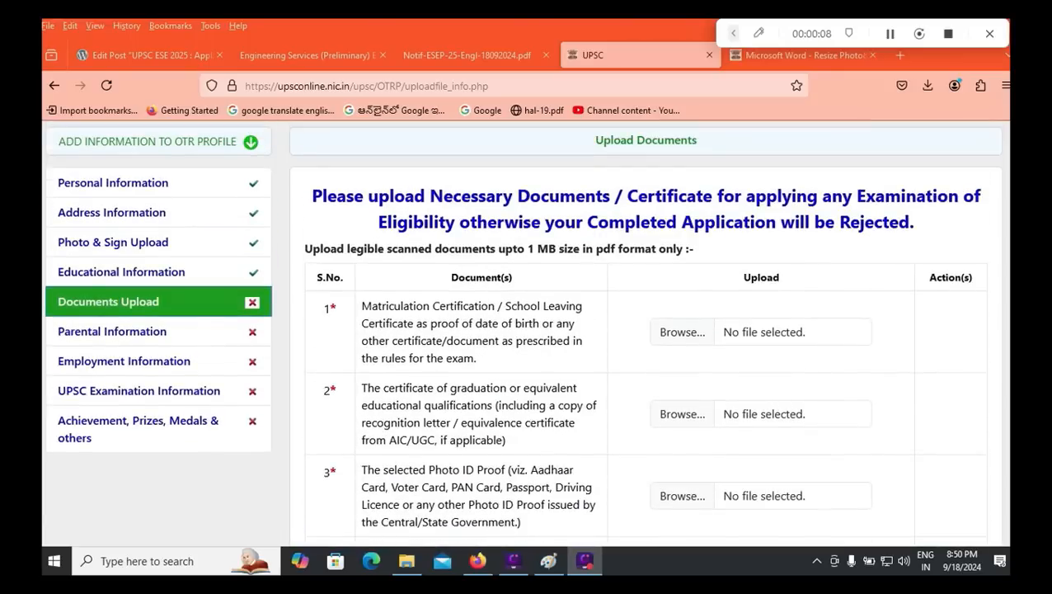
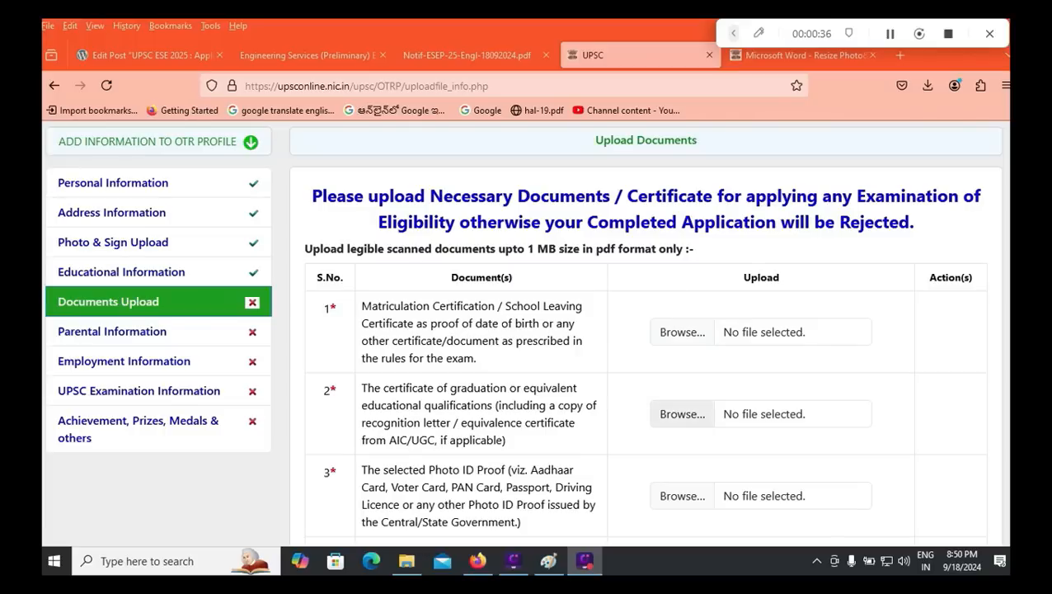
# Step: Scroll up and down the Documents Upload page to review the required certificate uploads
pyautogui.scroll(-1, 646, 330)
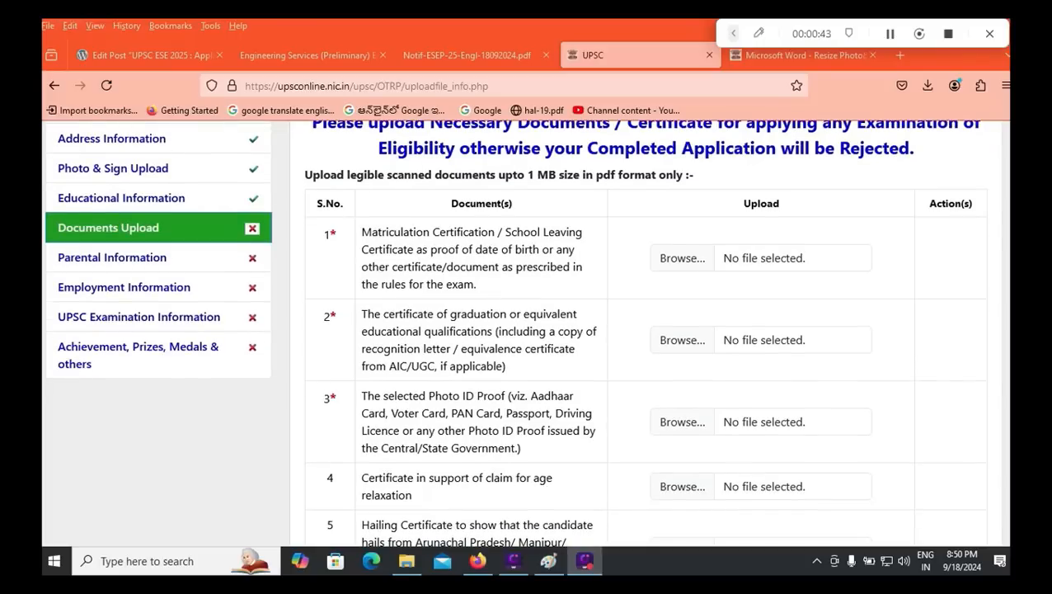
pyautogui.scroll(-2, 682, 421)
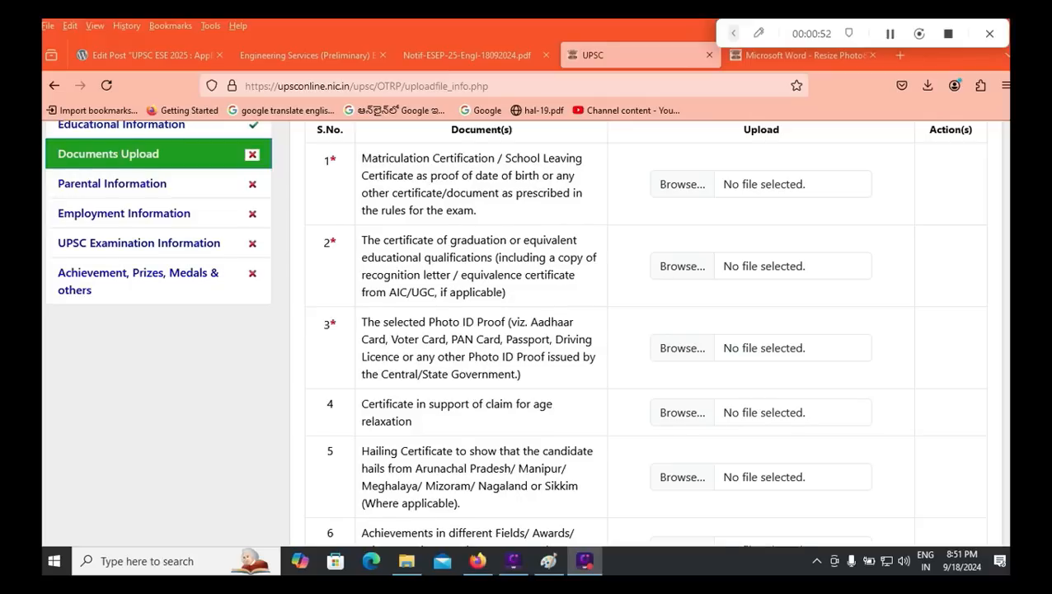
pyautogui.scroll(-2, 528, 330)
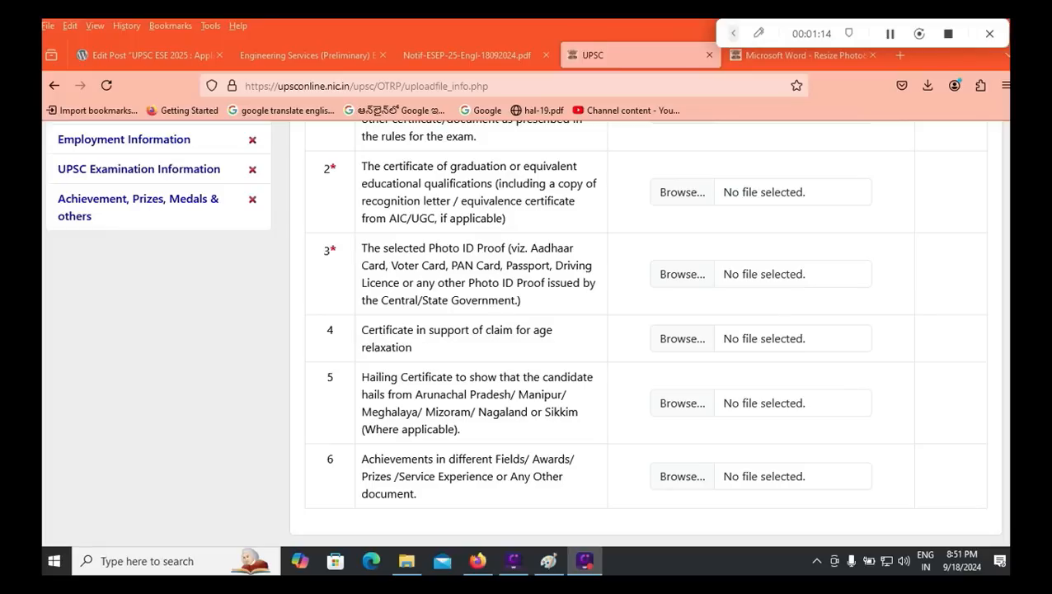
pyautogui.scroll(3, 528, 330)
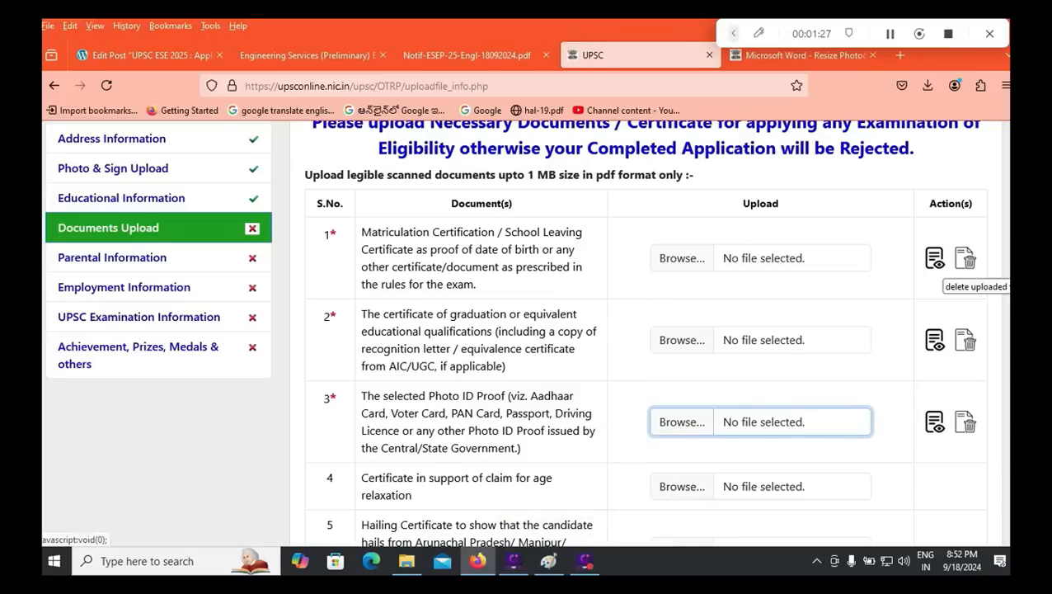
pyautogui.scroll(-3, 652, 330)
pyautogui.scroll(8, 652, 330)
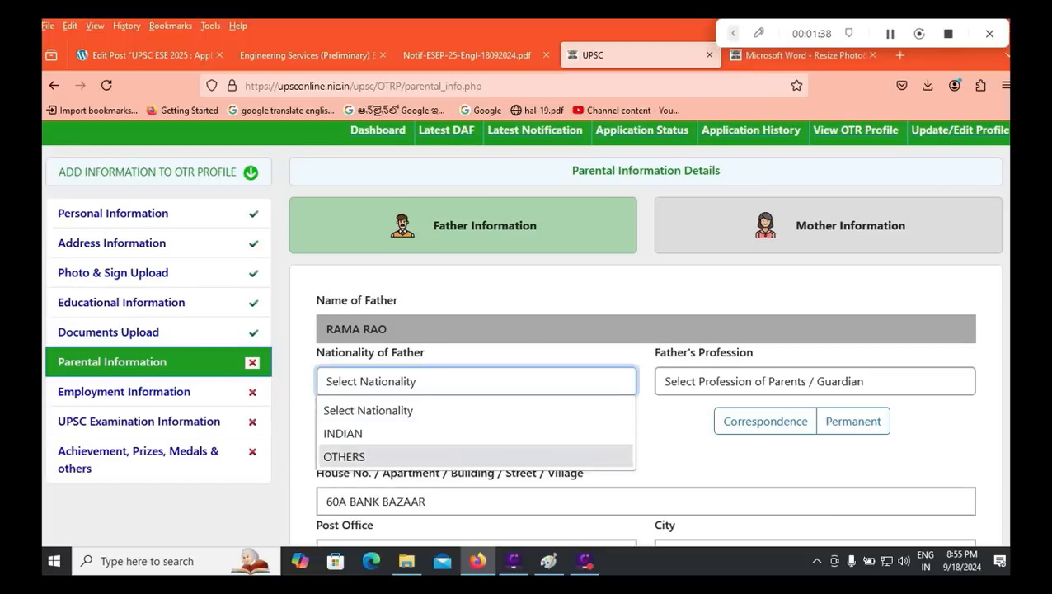
# Step: Set the father's nationality to INDIAN and profession to Agriculture, using the correspondence address
pyautogui.click(355, 434)
pyautogui.click(713, 381)
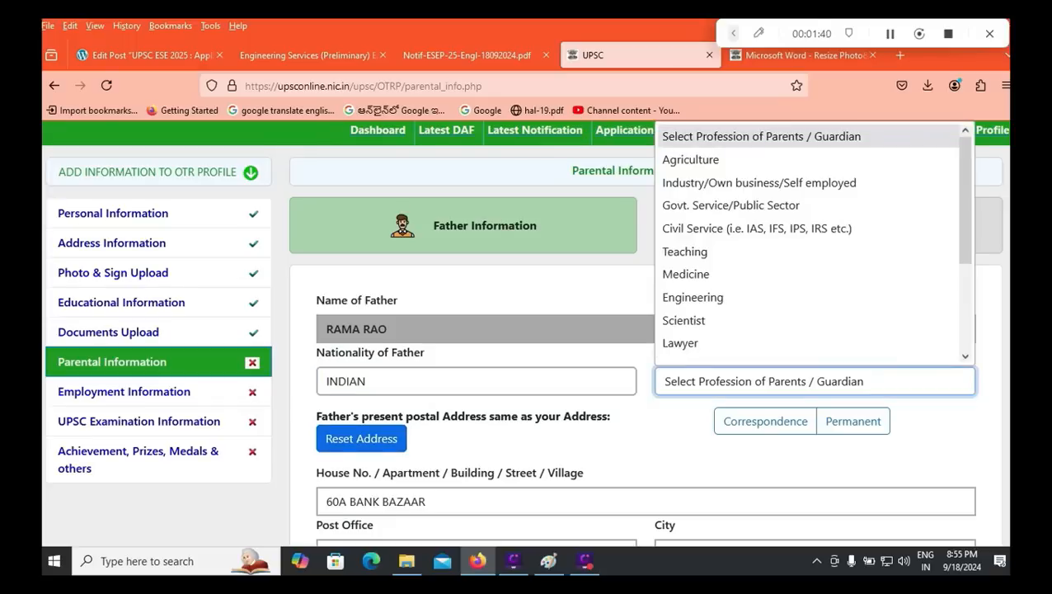
pyautogui.press('Return')
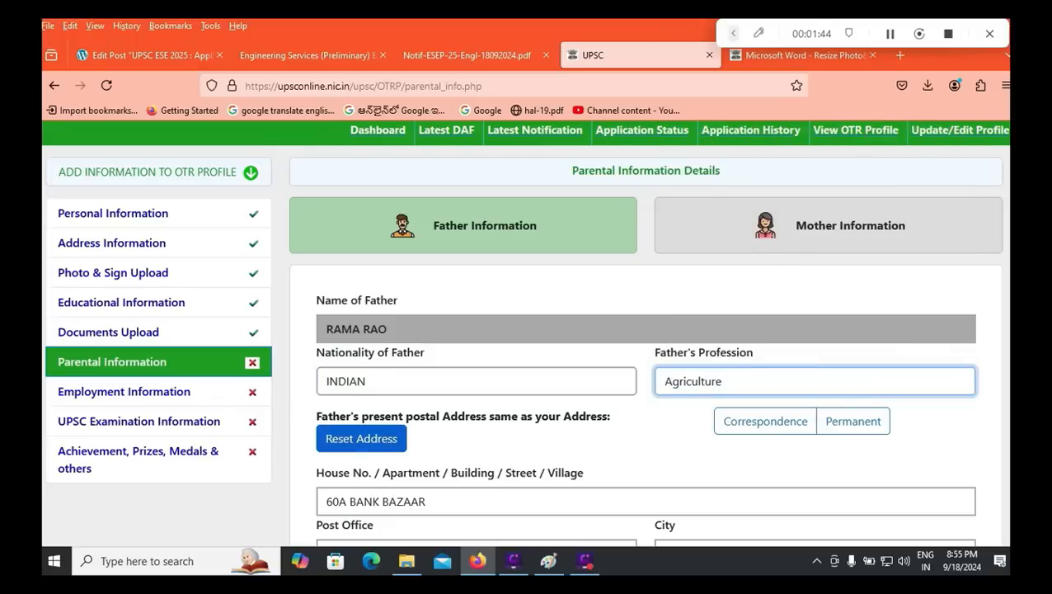
pyautogui.scroll(-2, 522, 333)
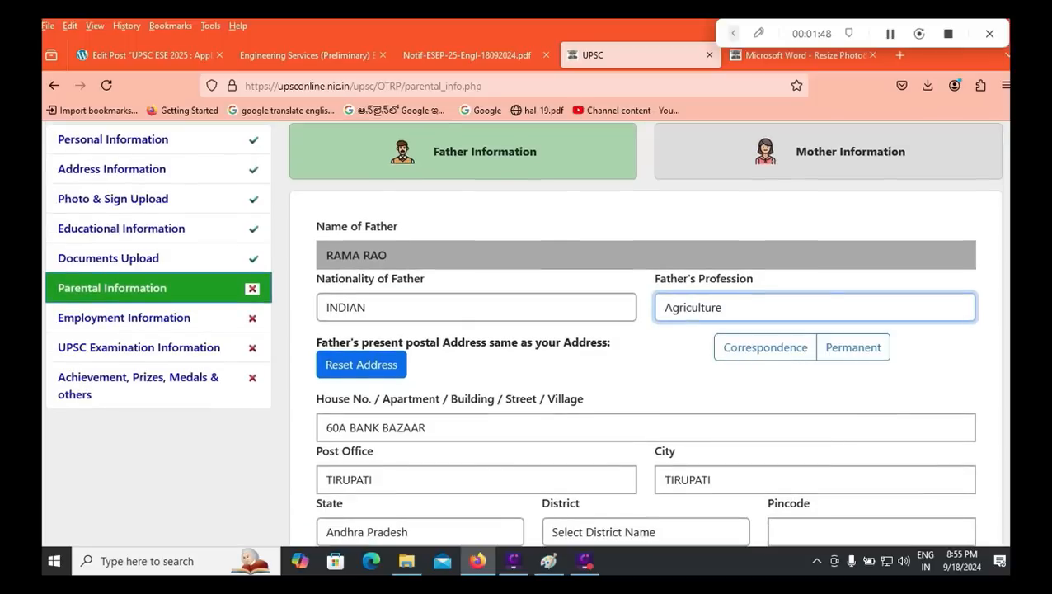
pyautogui.click(766, 347)
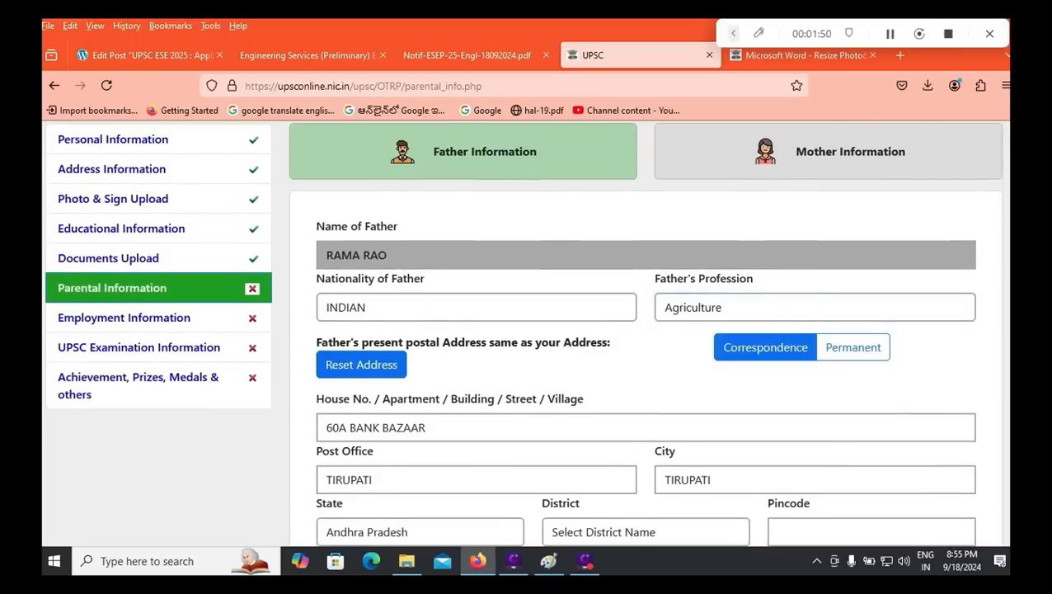
# Step: Enter 0 as the father's annual income
pyautogui.scroll(-1, 766, 347)
pyautogui.scroll(-1, 646, 330)
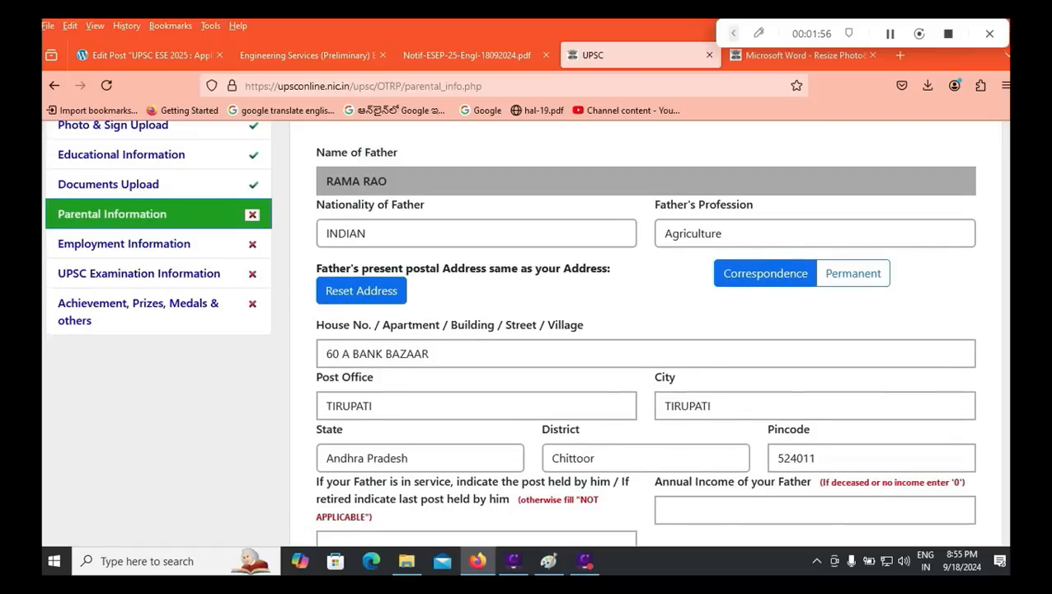
pyautogui.scroll(-2, 646, 329)
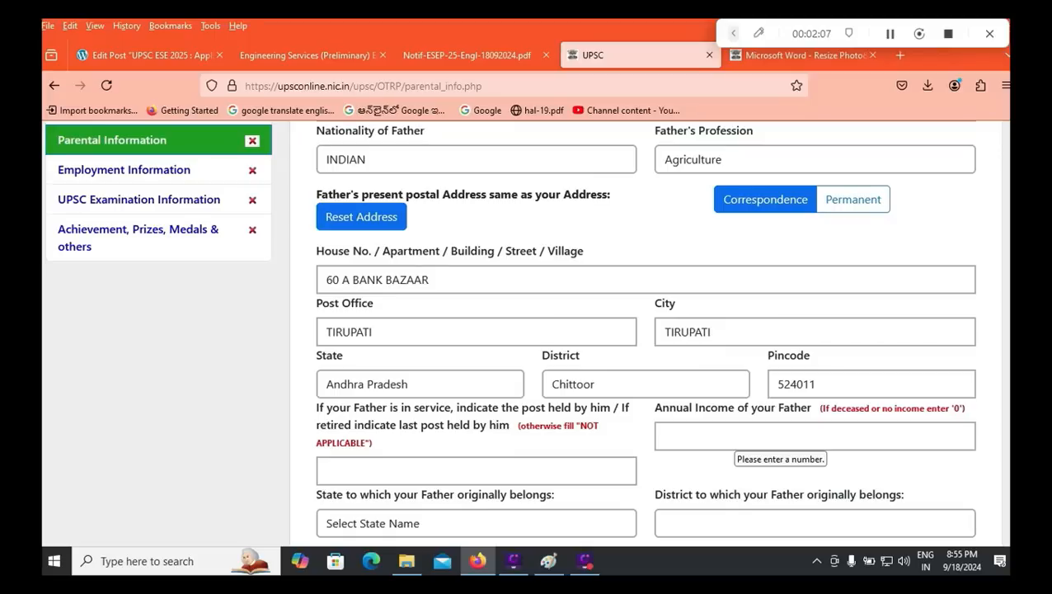
pyautogui.click(735, 436)
pyautogui.write('0')
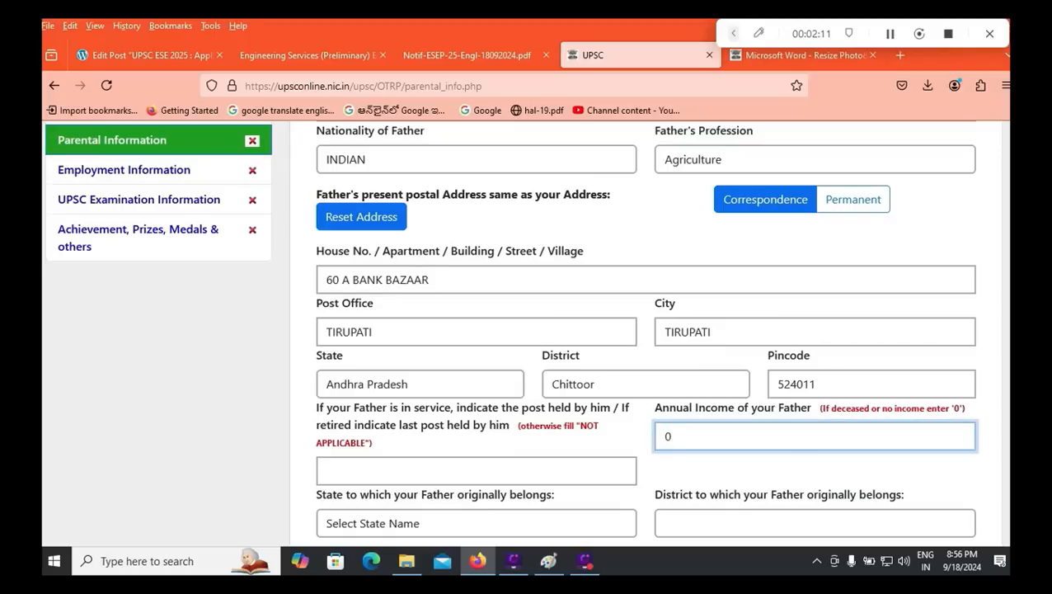
# Step: Set the father's origin to Andhra Pradesh, district Others, with Other District 'tirupati'
pyautogui.scroll(-2, 404, 475)
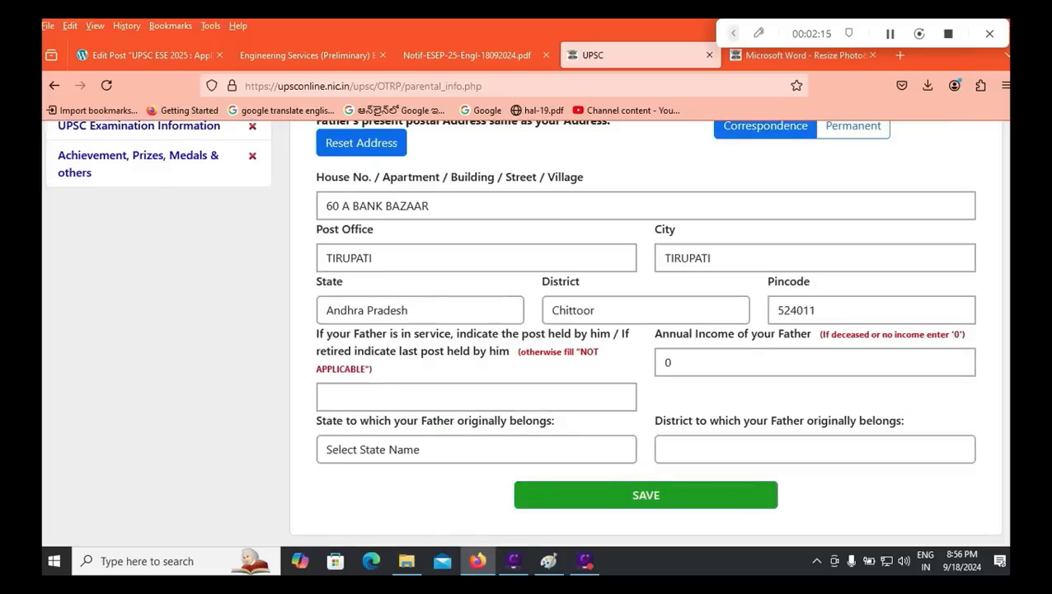
pyautogui.click(421, 450)
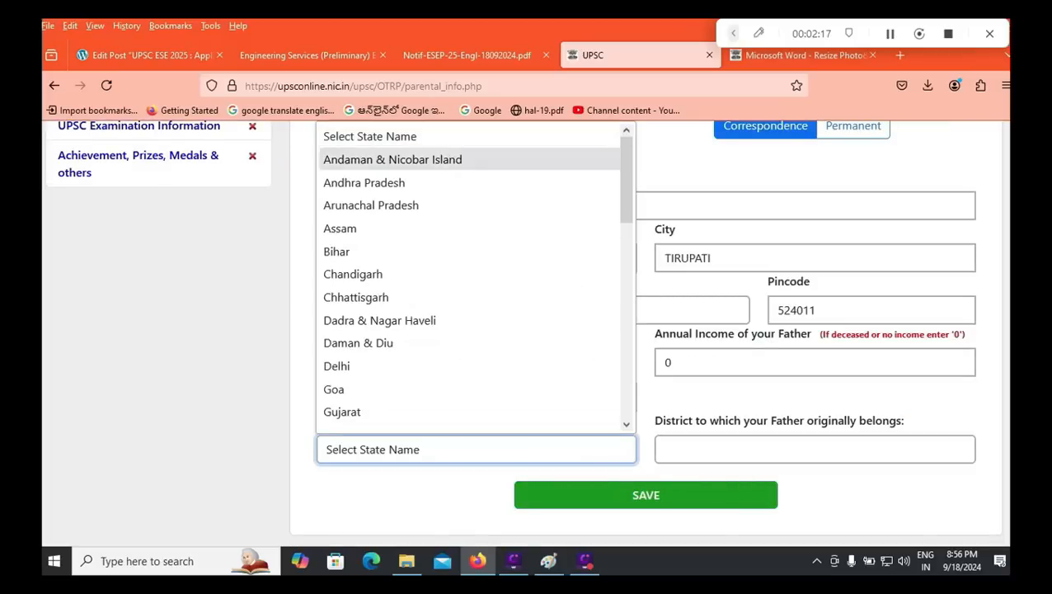
pyautogui.press('Return')
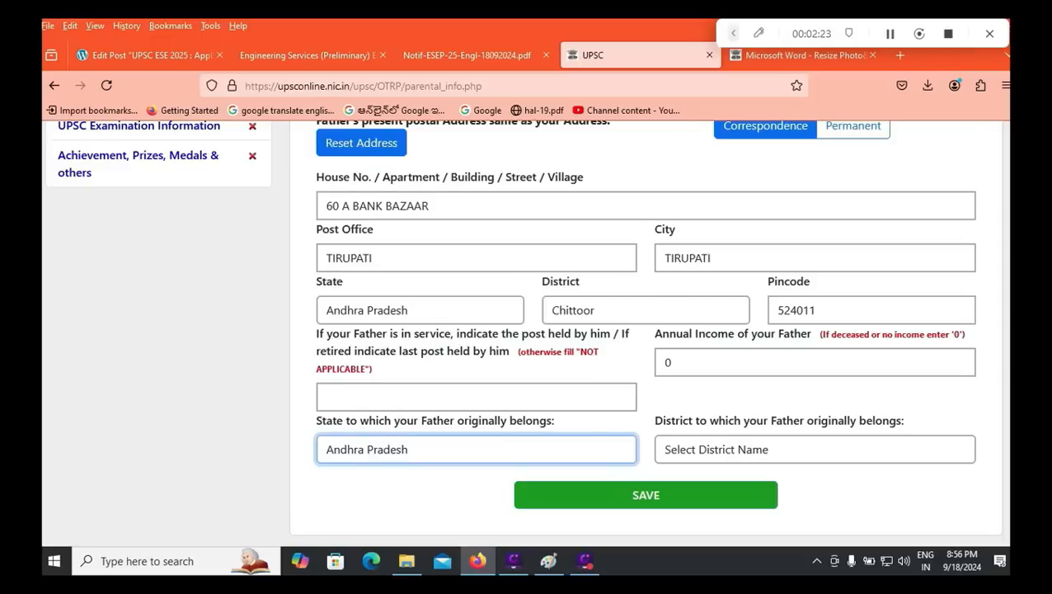
pyautogui.click(815, 449)
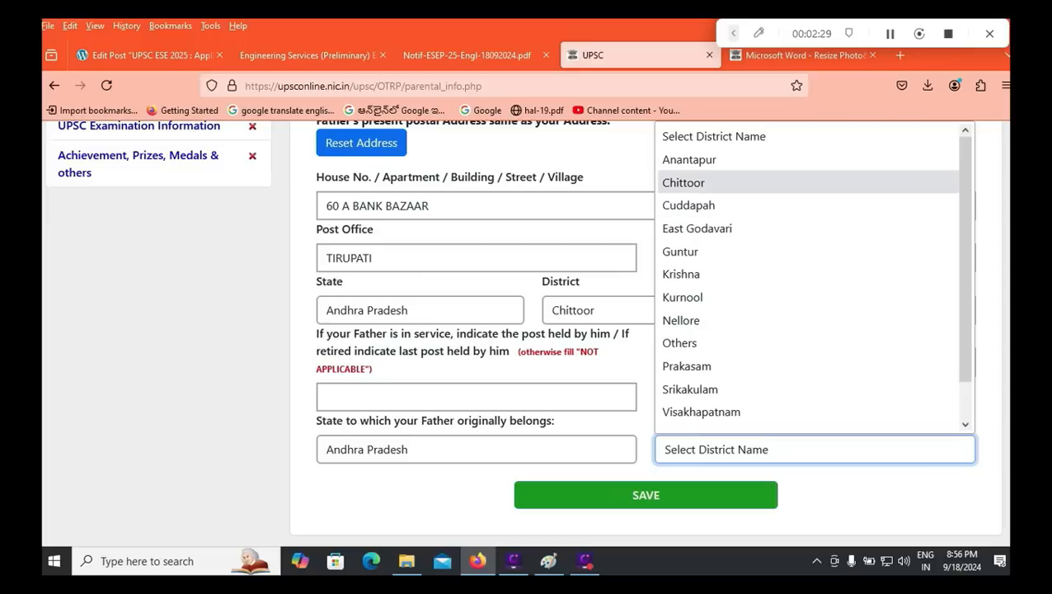
pyautogui.press('Down')
pyautogui.press('Down')
pyautogui.press('Down')
pyautogui.press('Down')
pyautogui.press('Down')
pyautogui.press('Down')
pyautogui.press('Down')
pyautogui.press('Return')
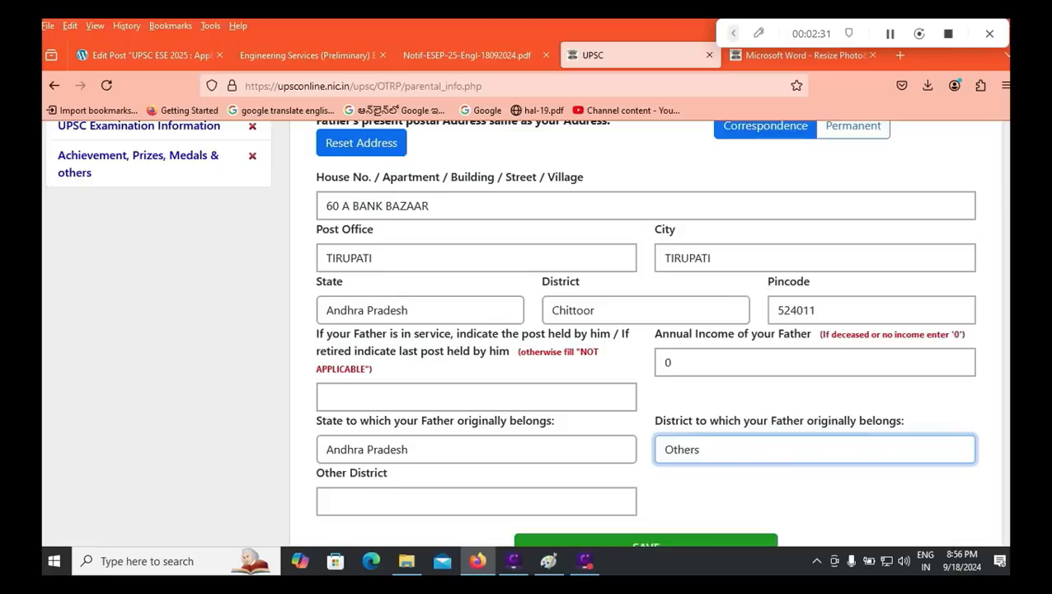
pyautogui.press('Tab')
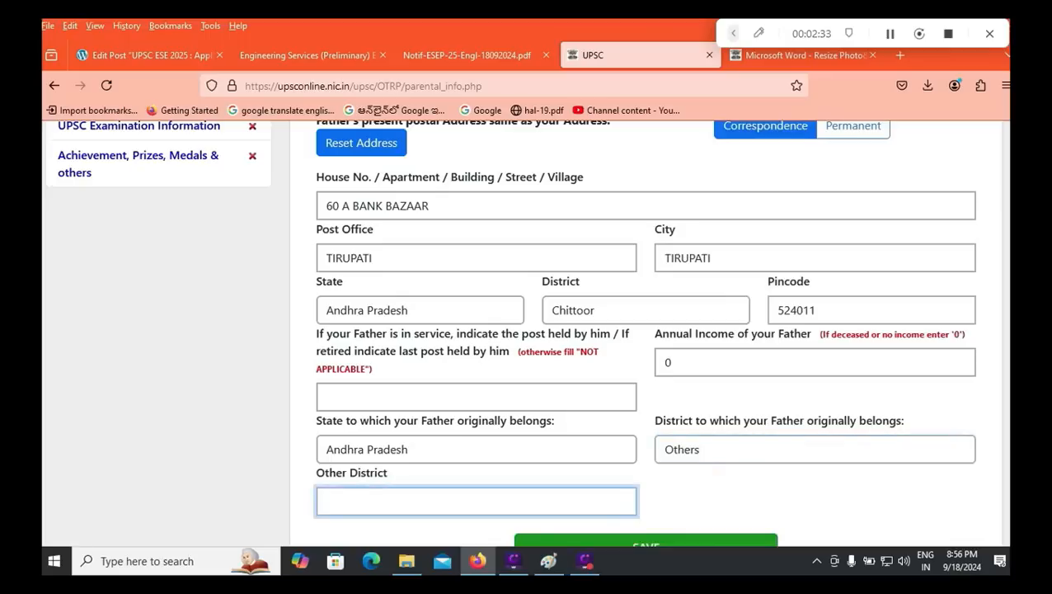
pyautogui.write('tirupati')
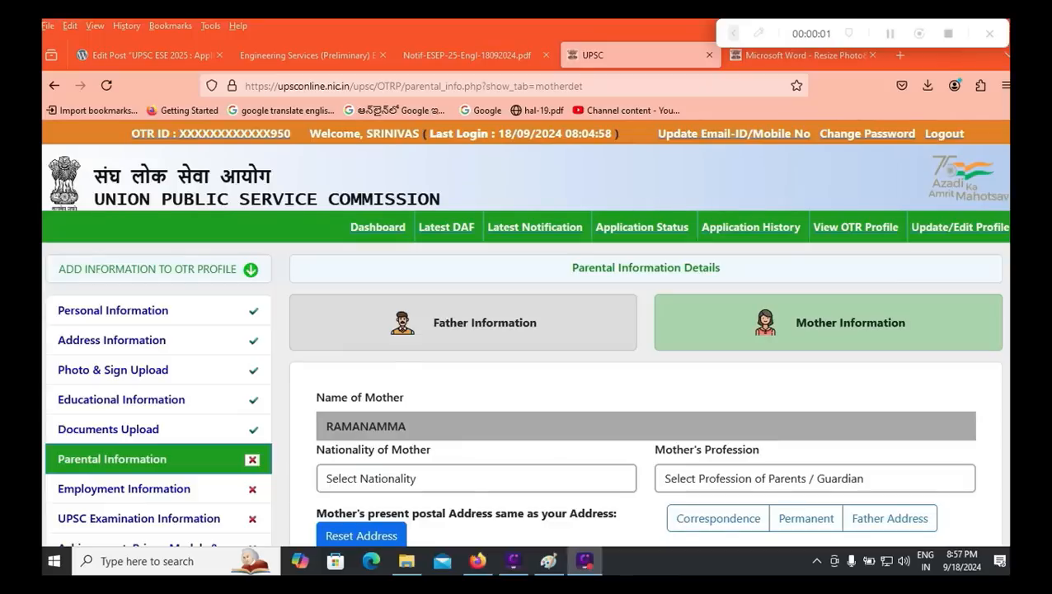
# Step: Set the mother's nationality to INDIAN and profession to Agriculture
pyautogui.click(476, 478)
pyautogui.click(475, 425)
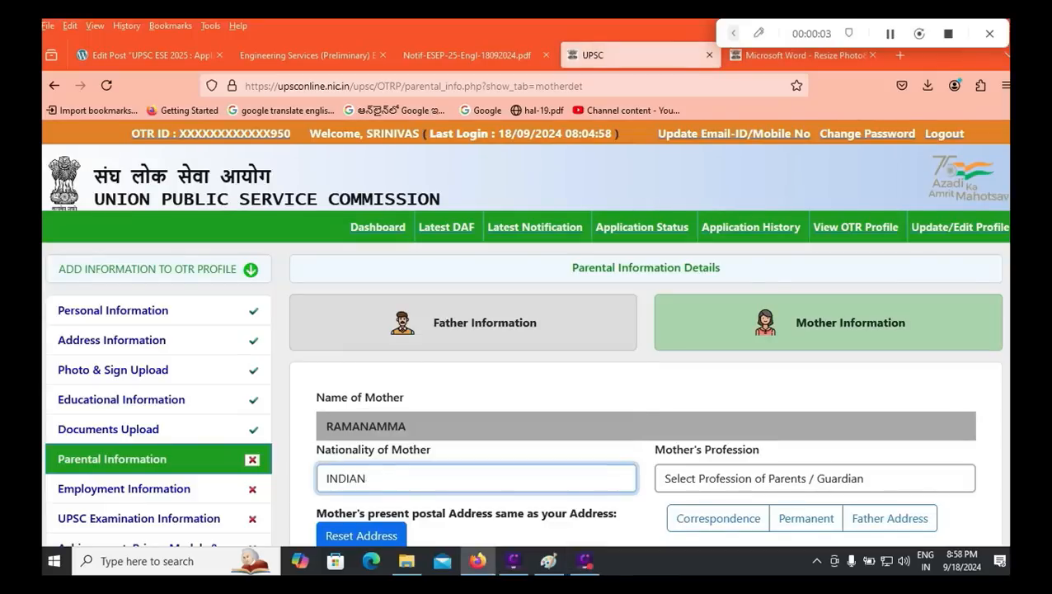
pyautogui.scroll(-1, 476, 425)
pyautogui.scroll(-2, 524, 330)
pyautogui.click(815, 330)
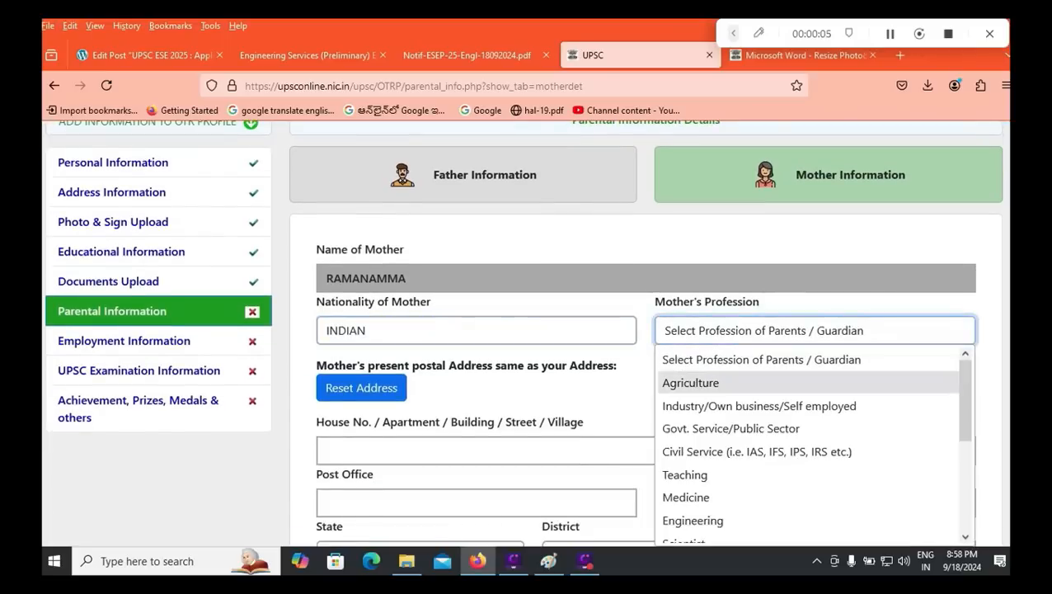
pyautogui.scroll(-4, 812, 446)
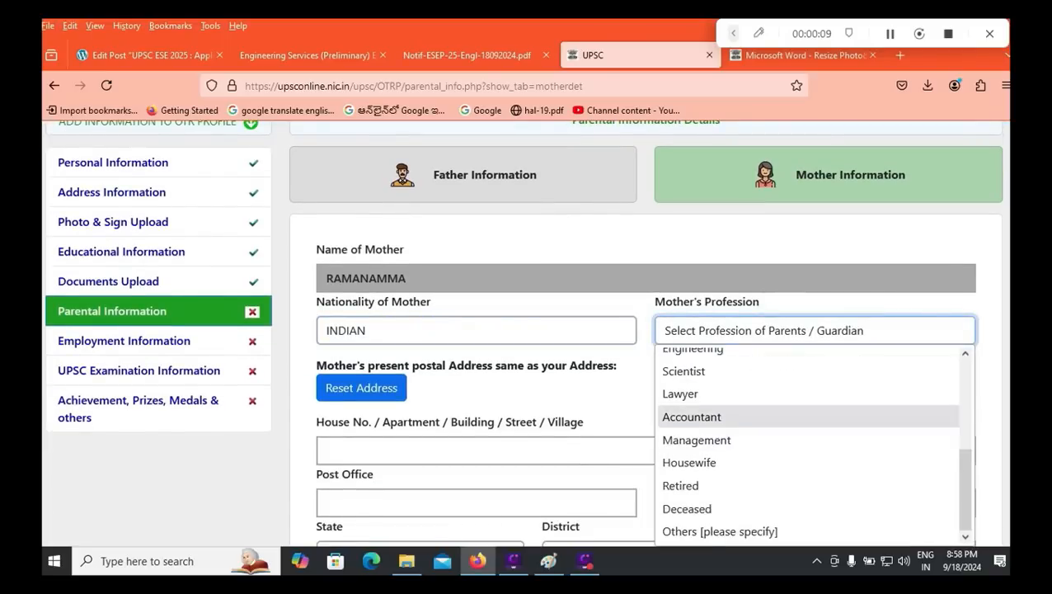
pyautogui.scroll(4, 812, 445)
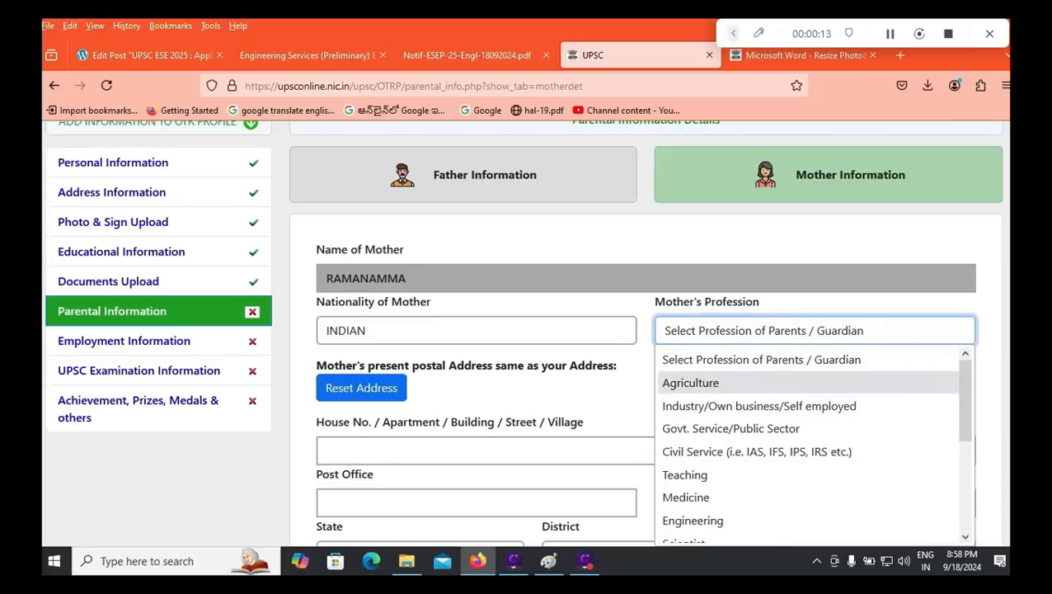
pyautogui.click(690, 382)
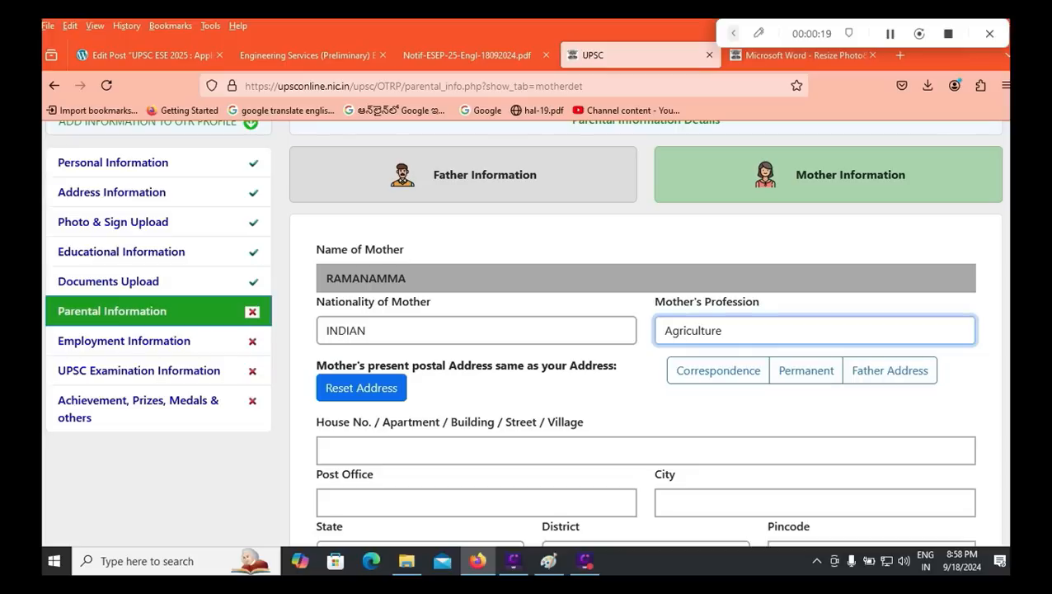
# Step: Reuse the father's address for the mother, with post 'NOT APPLICABLE' and income 0
pyautogui.click(889, 370)
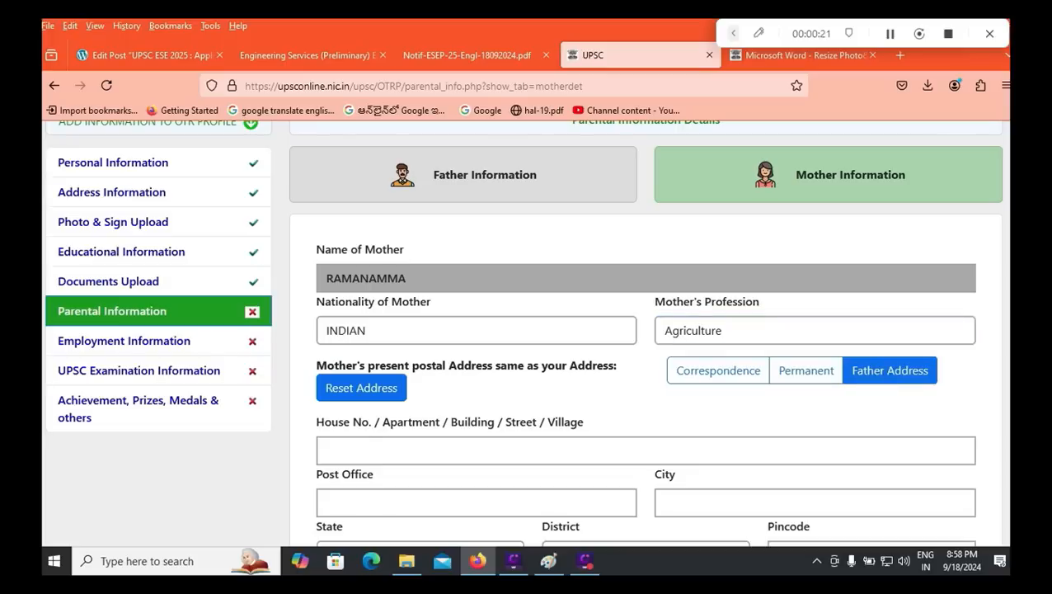
pyautogui.scroll(-5, 646, 330)
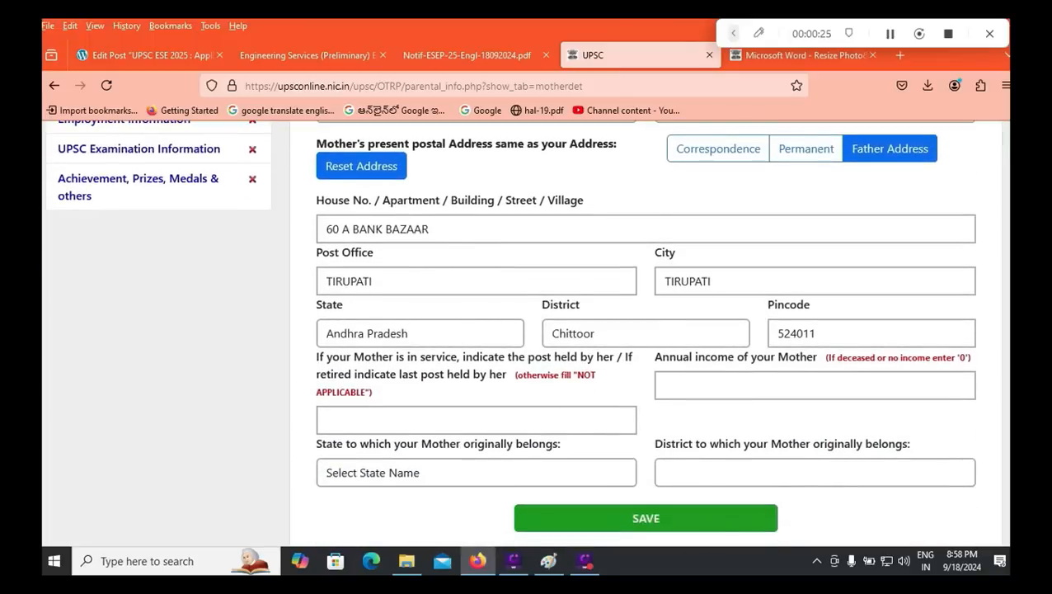
pyautogui.click(476, 420)
pyautogui.write('NOT AP')
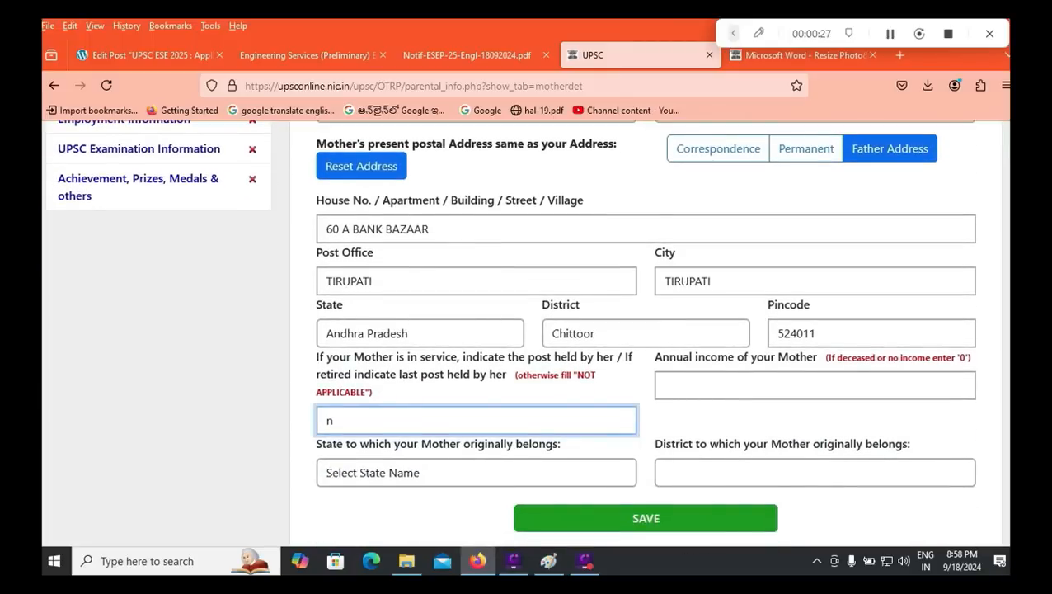
pyautogui.write('PLICABLE')
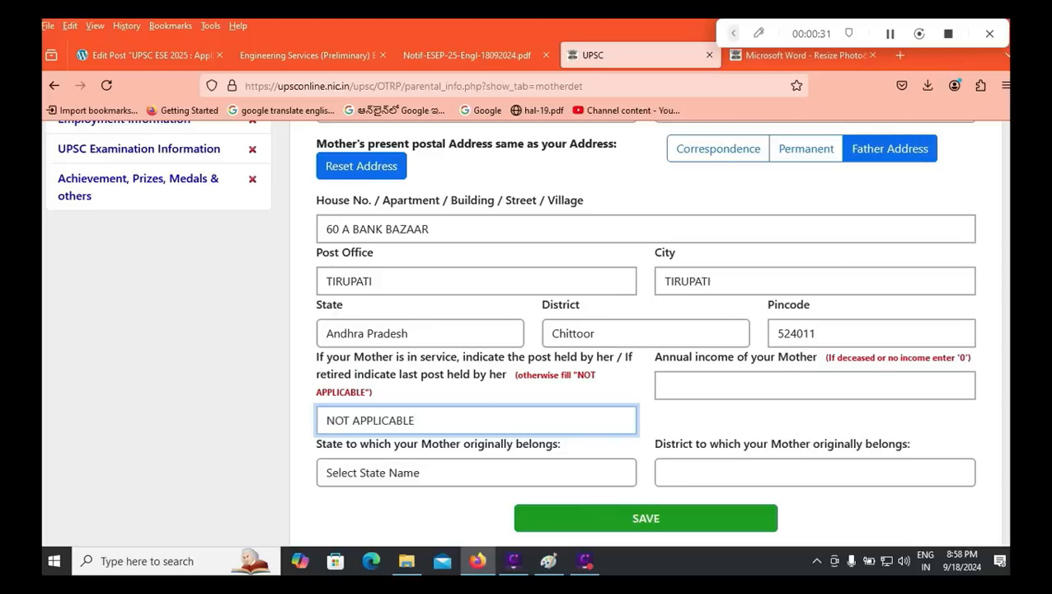
pyautogui.press('Tab')
pyautogui.write('0')
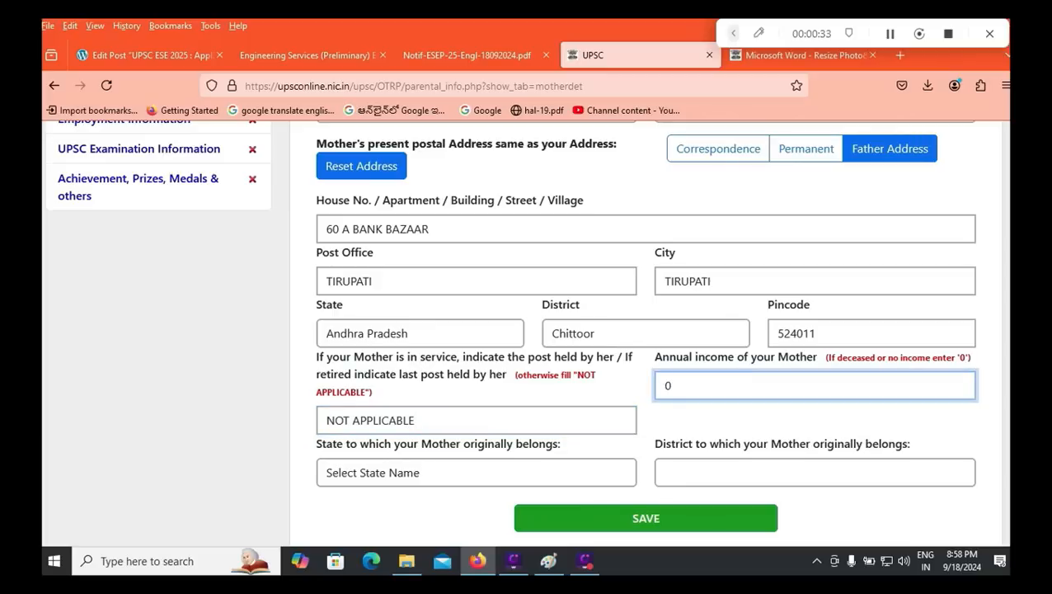
# Step: Set the mother's origin to Andhra Pradesh, Chittoor, and save her details
pyautogui.click(476, 473)
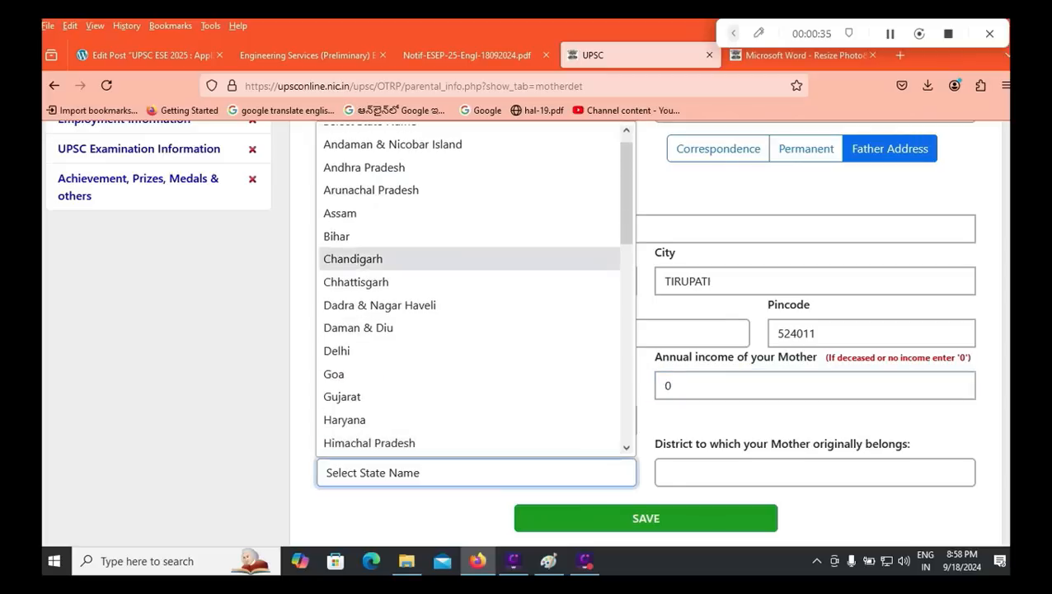
pyautogui.click(364, 166)
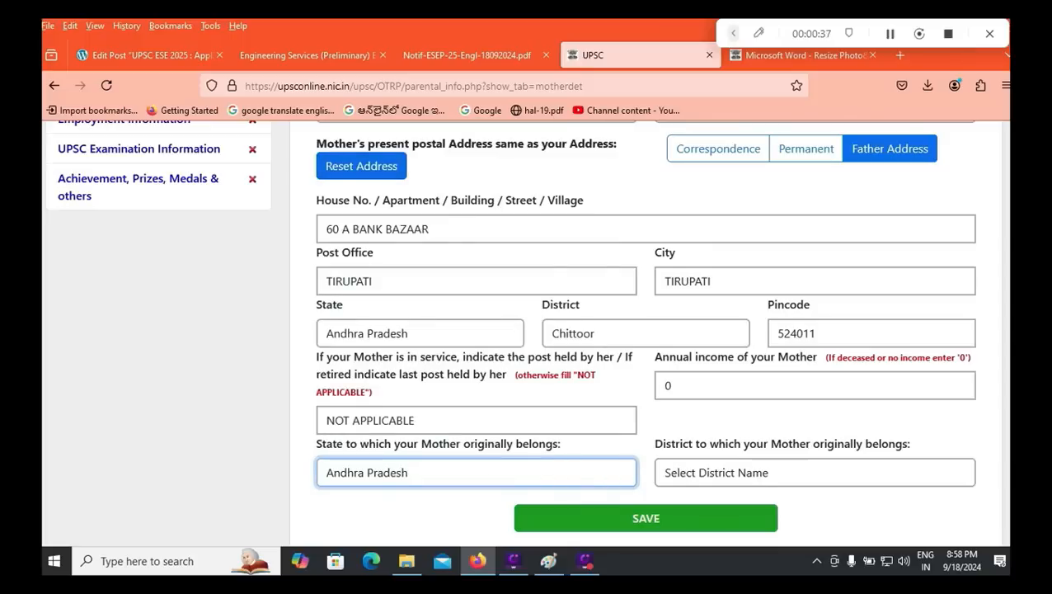
pyautogui.click(814, 473)
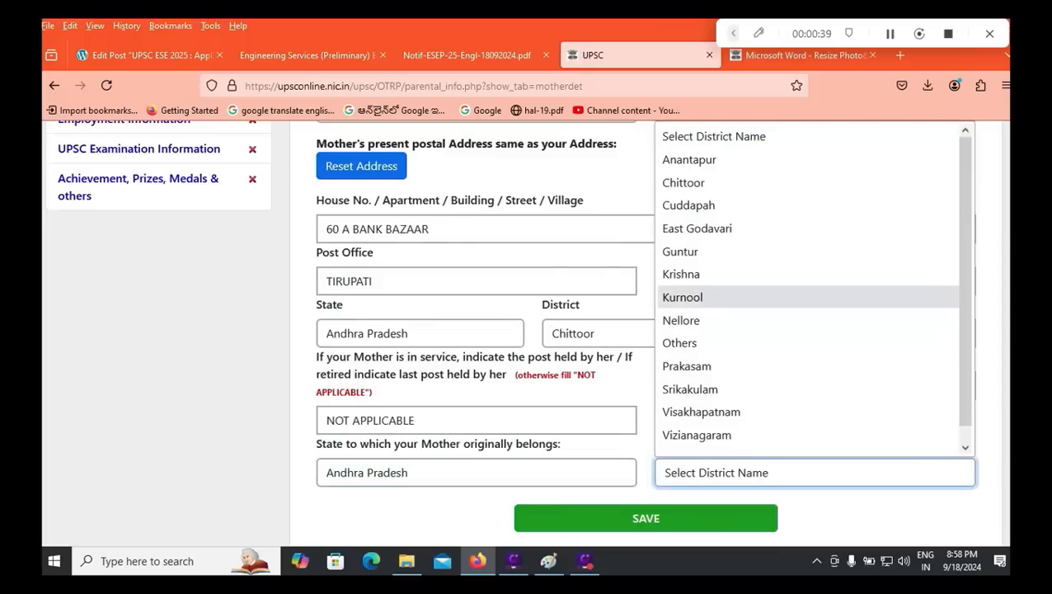
pyautogui.click(684, 183)
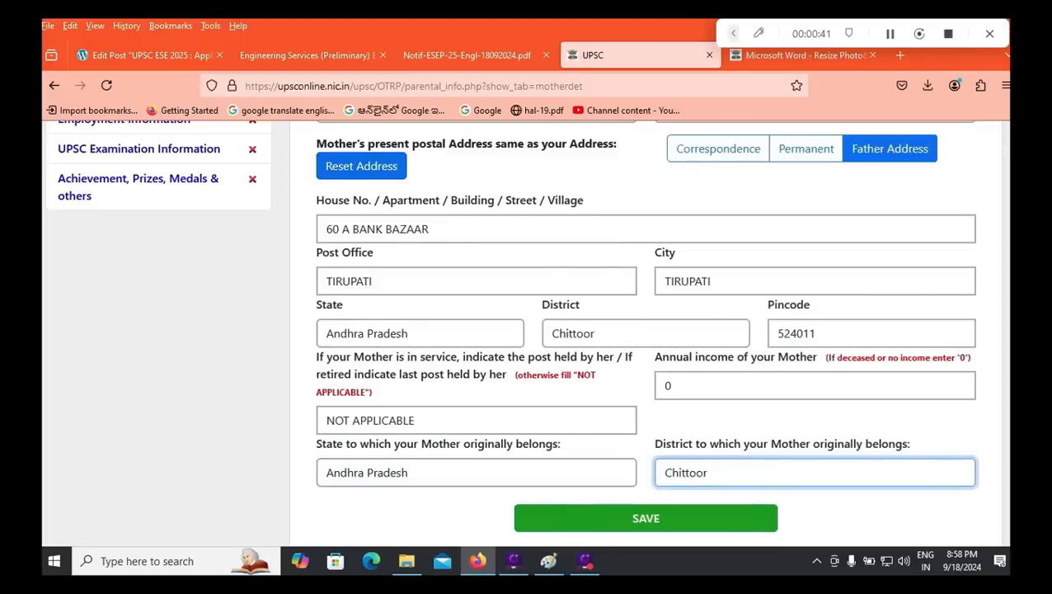
pyautogui.click(646, 518)
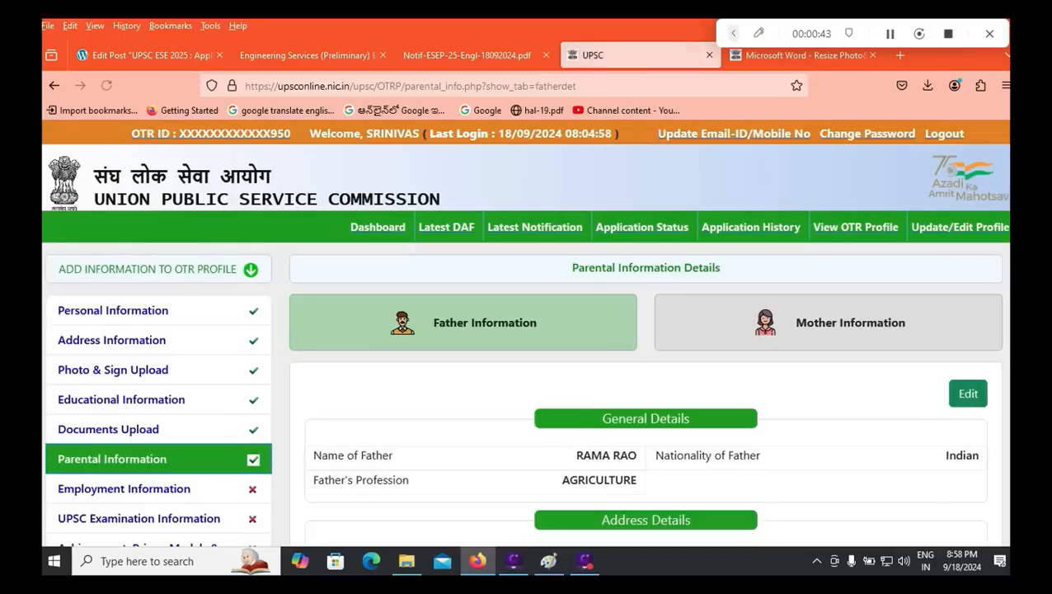
# Step: Set employment to Not Employed, NO for ever employed and ever self-employed, and save
pyautogui.click(123, 489)
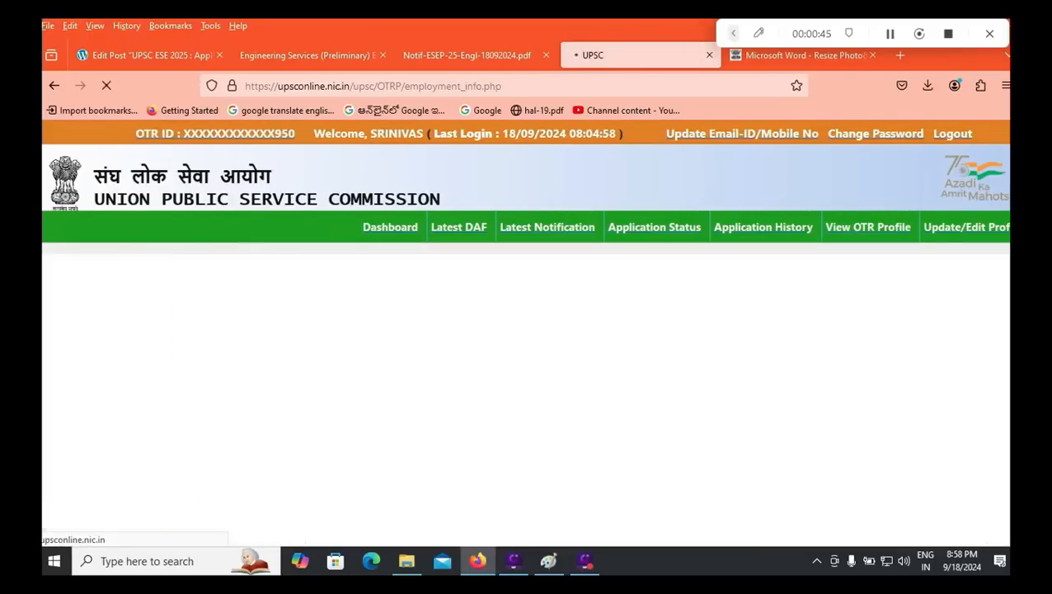
pyautogui.click(420, 382)
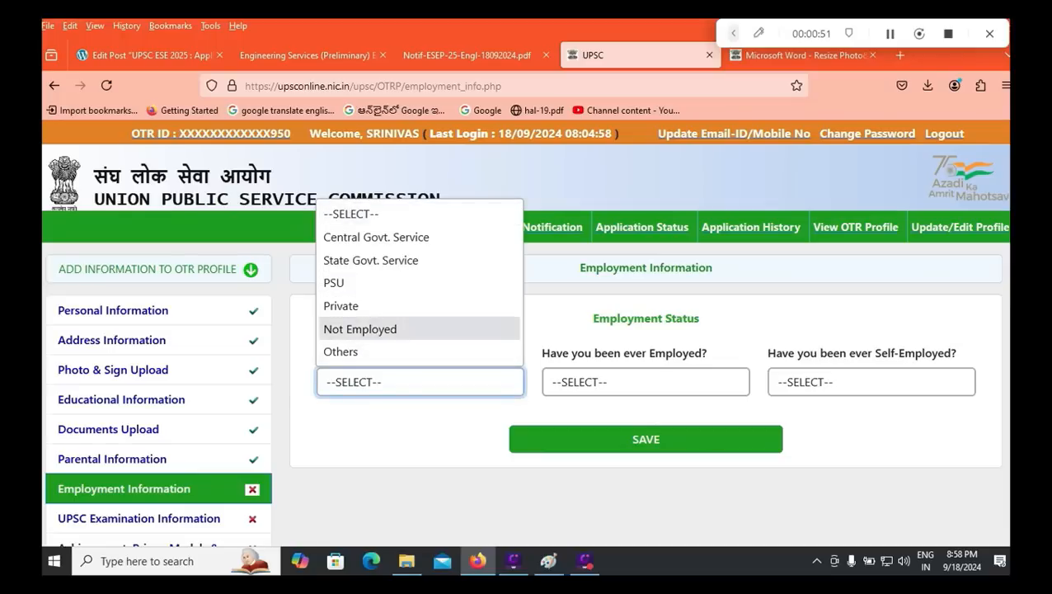
pyautogui.click(360, 329)
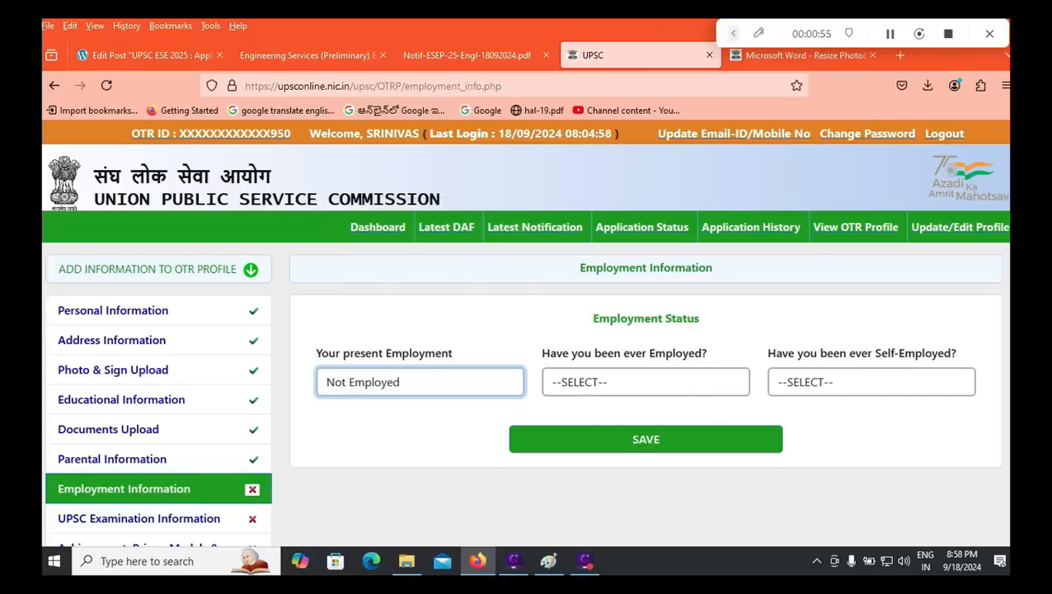
pyautogui.click(645, 382)
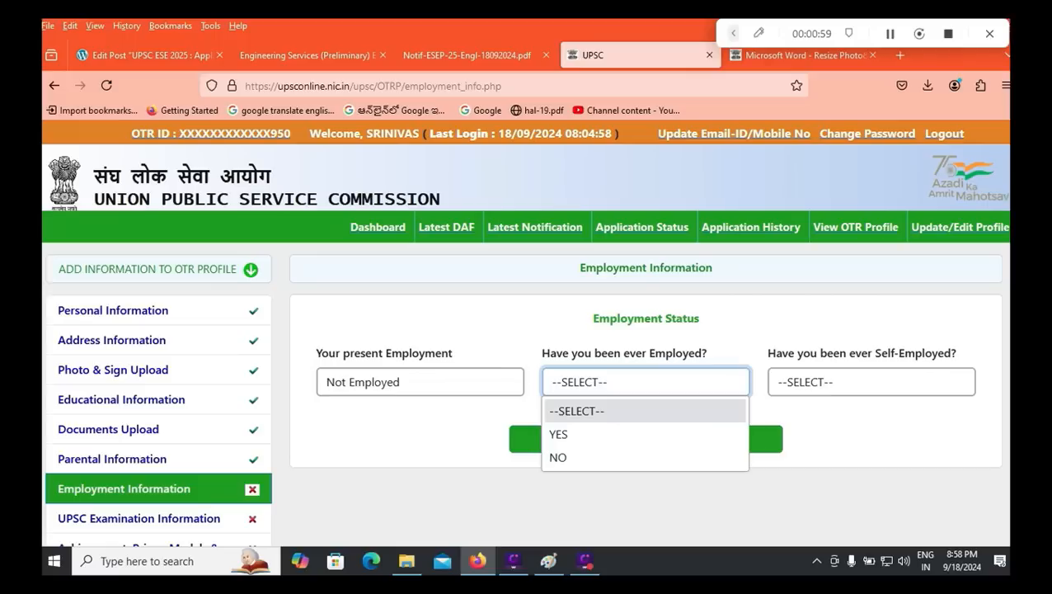
pyautogui.click(611, 458)
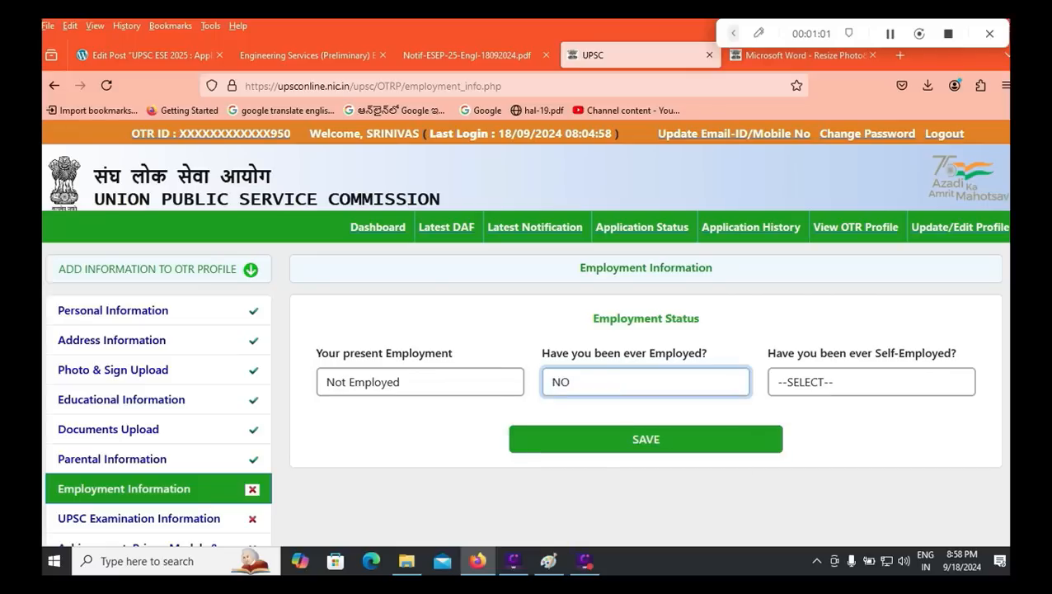
pyautogui.click(783, 387)
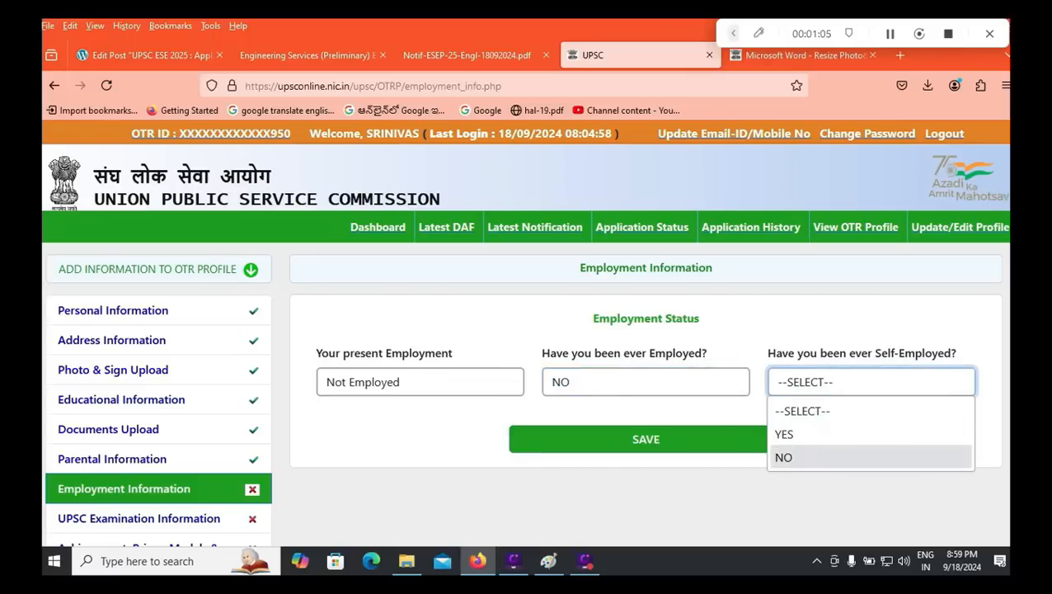
pyautogui.click(787, 457)
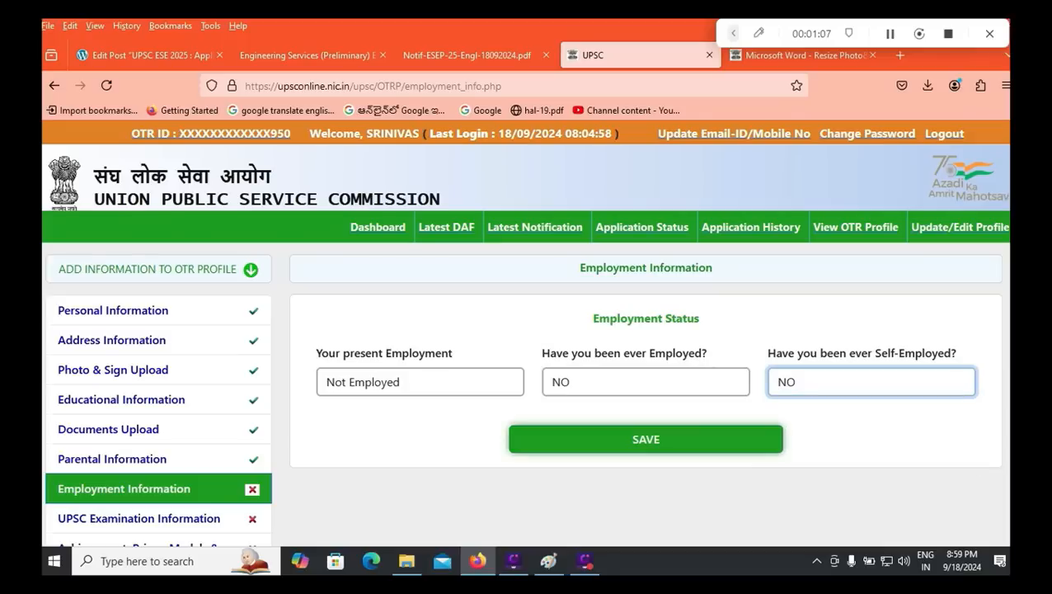
pyautogui.click(778, 449)
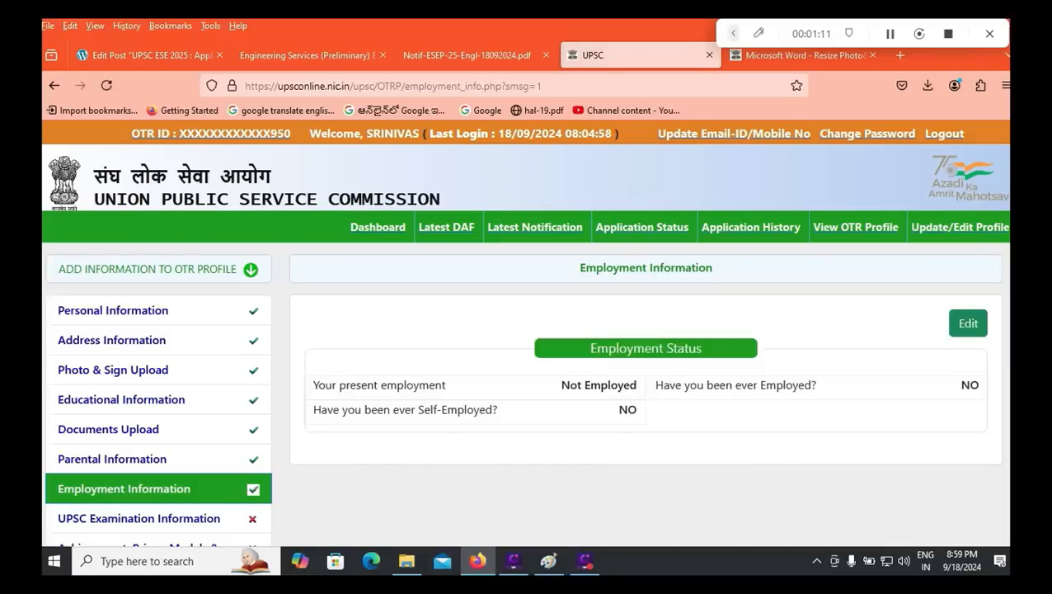
pyautogui.scroll(-1, 140, 487)
pyautogui.click(138, 484)
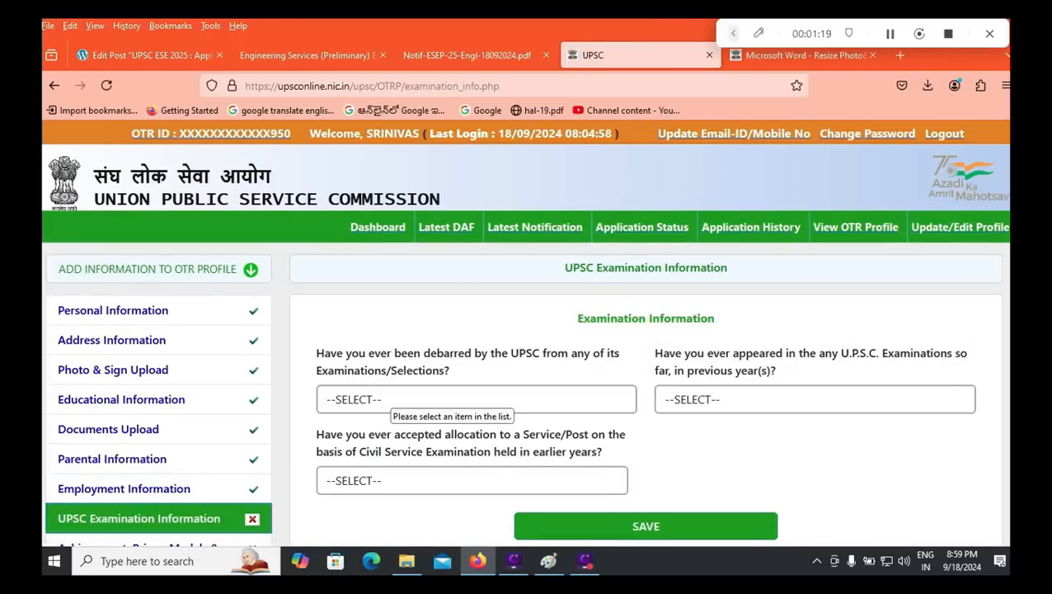
# Step: Answer NO to being debarred by UPSC and to appearing in earlier UPSC exams
pyautogui.click(394, 399)
pyautogui.click(355, 474)
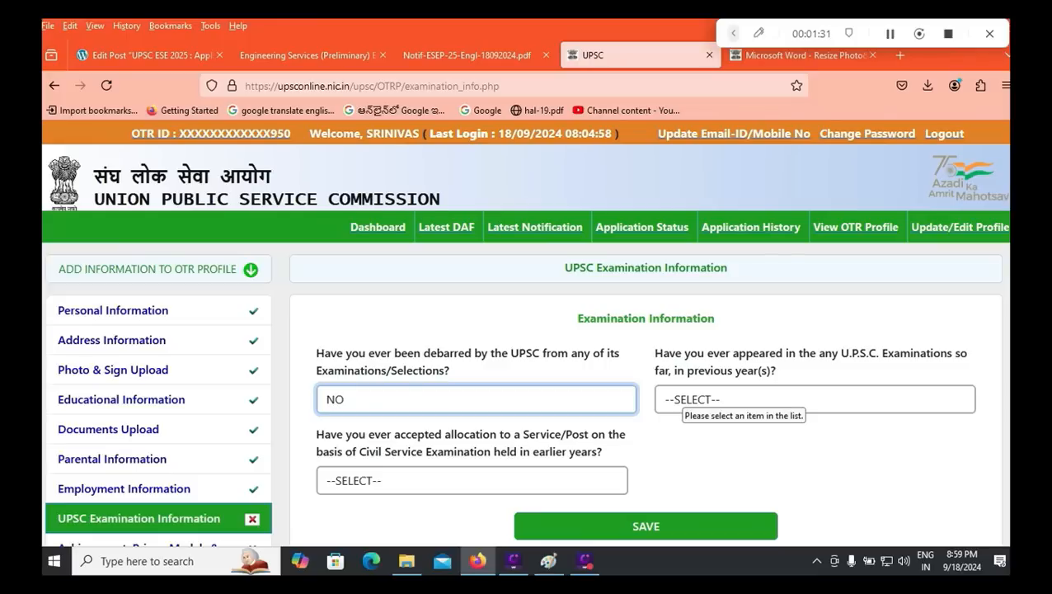
pyautogui.click(684, 398)
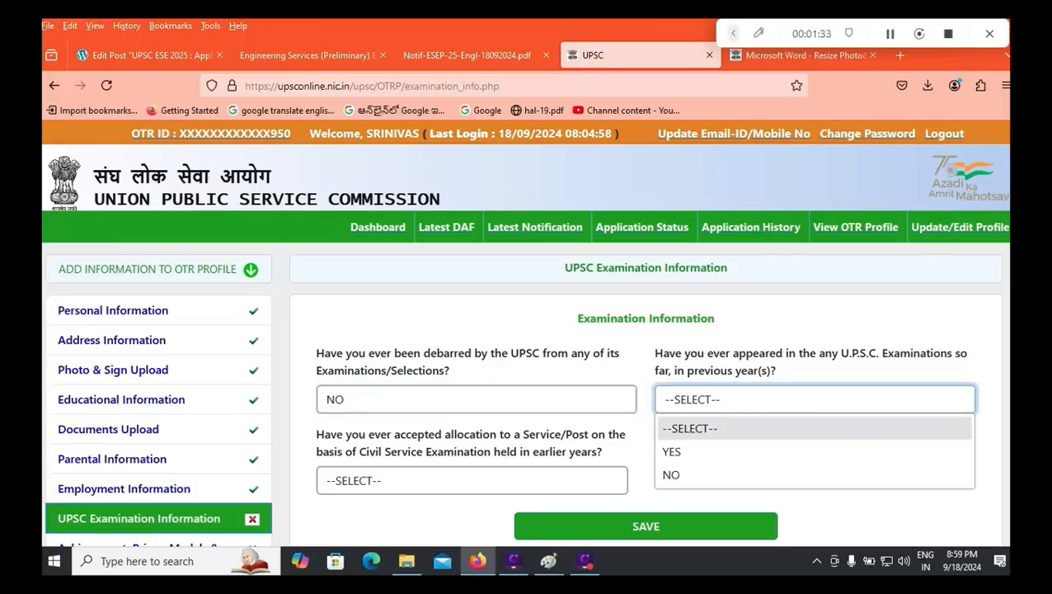
pyautogui.click(676, 451)
pyautogui.click(471, 466)
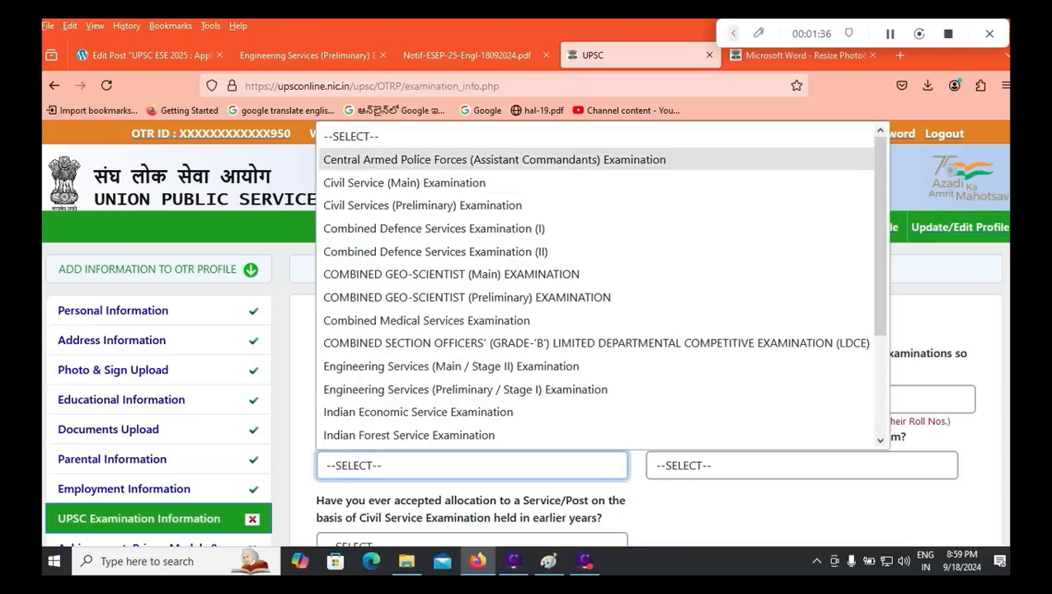
pyautogui.click(703, 510)
pyautogui.click(701, 399)
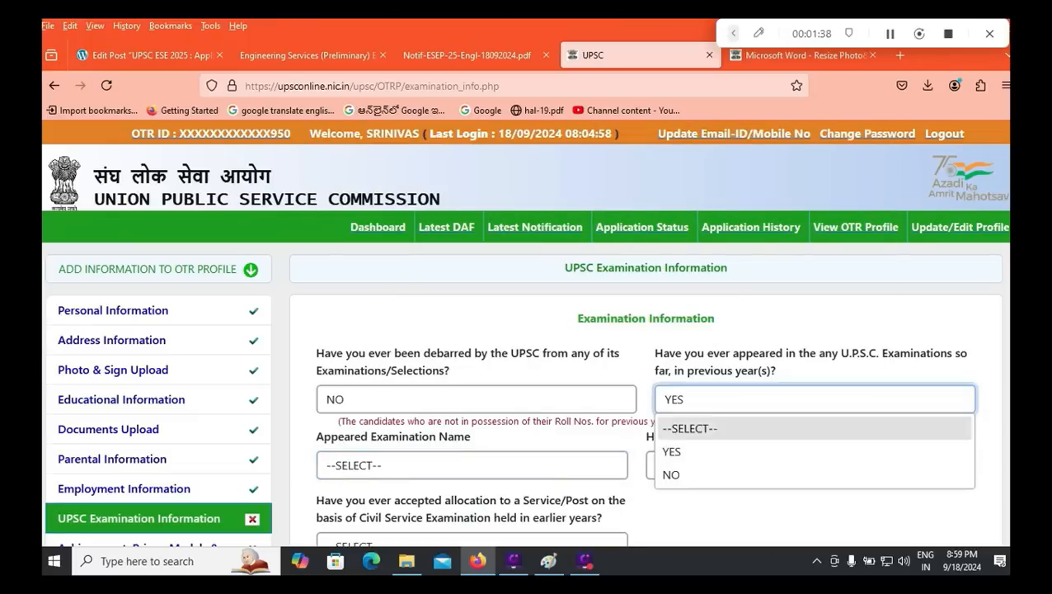
pyautogui.click(676, 475)
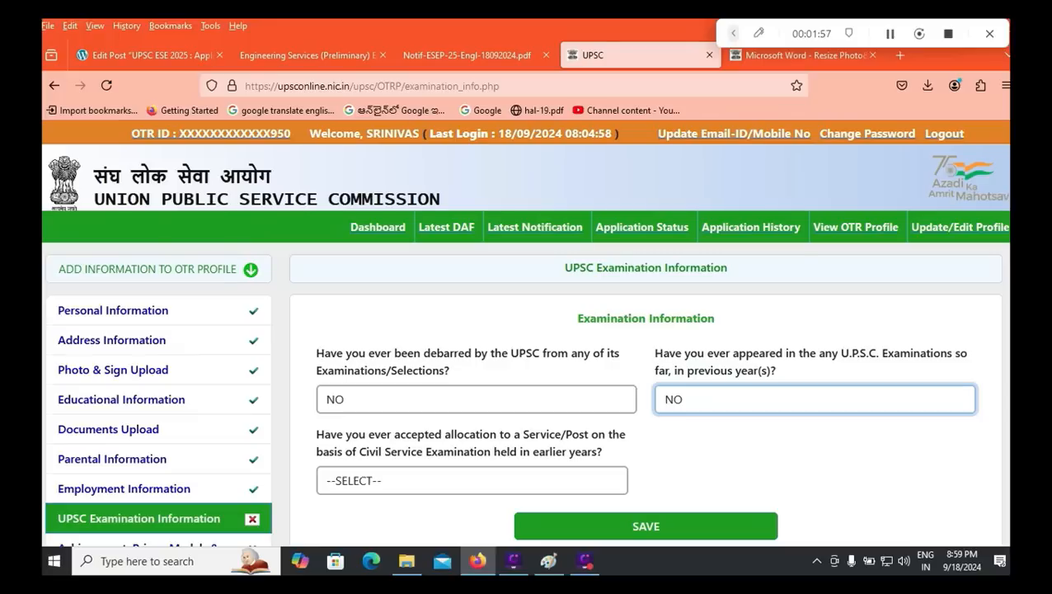
# Step: Answer NO to accepting an earlier service allocation and save the examination information
pyautogui.click(472, 480)
pyautogui.click(461, 427)
pyautogui.scroll(-1, 462, 427)
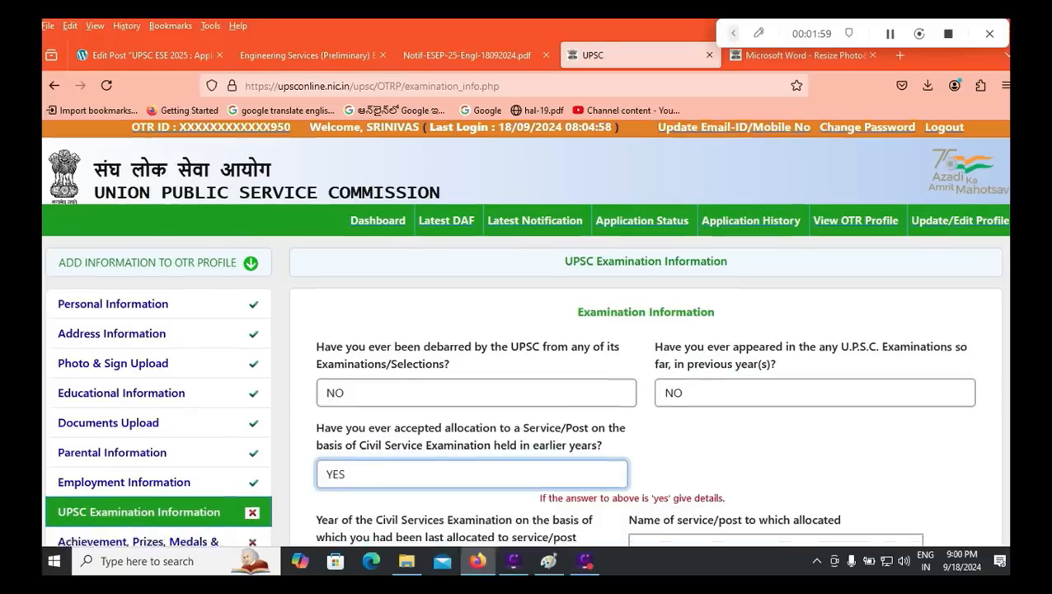
pyautogui.scroll(-1, 462, 498)
pyautogui.click(462, 498)
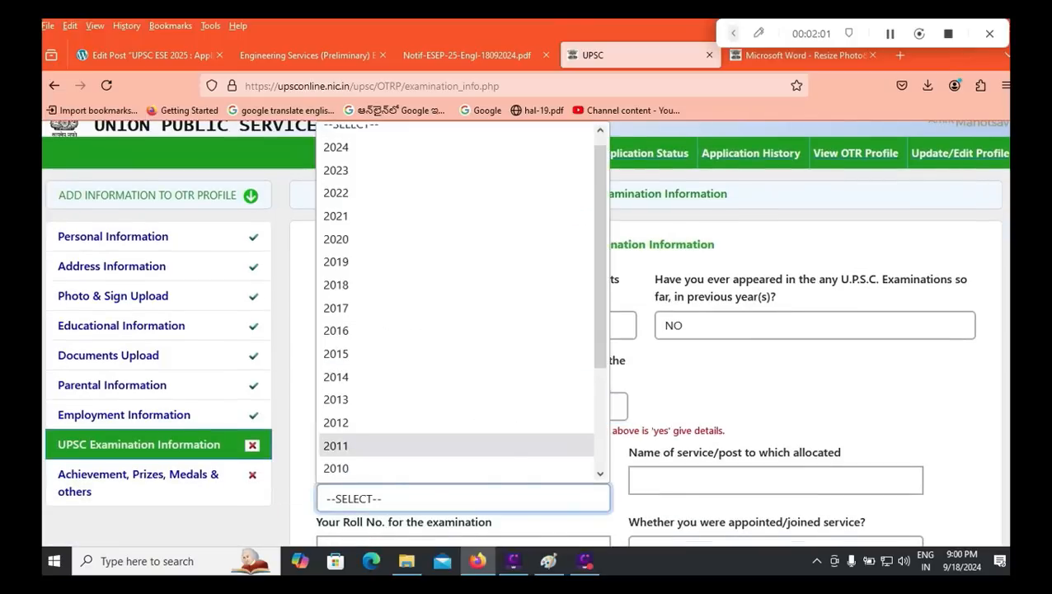
pyautogui.press('Escape')
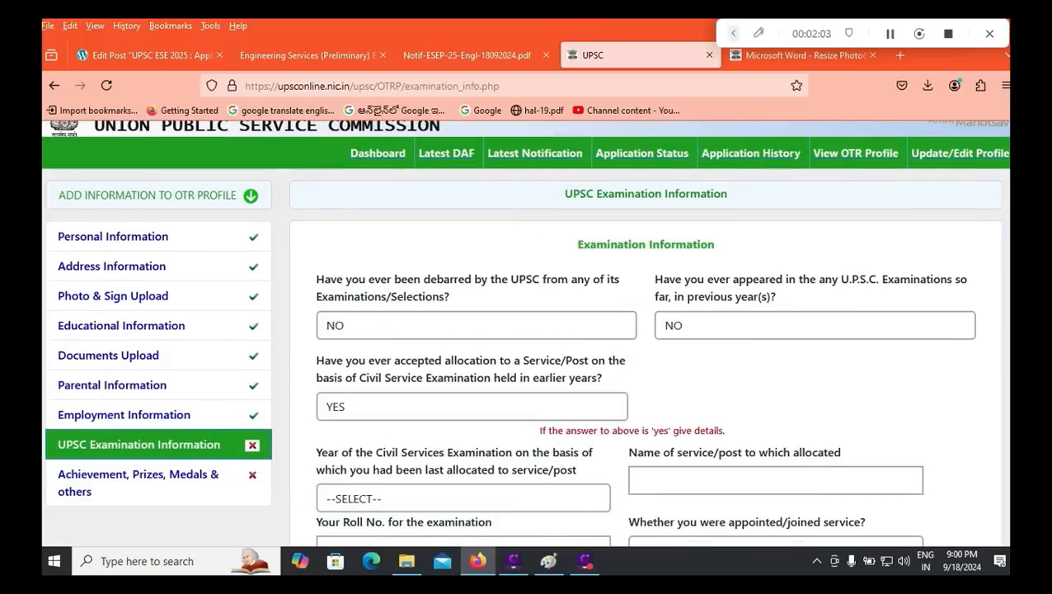
pyautogui.click(472, 407)
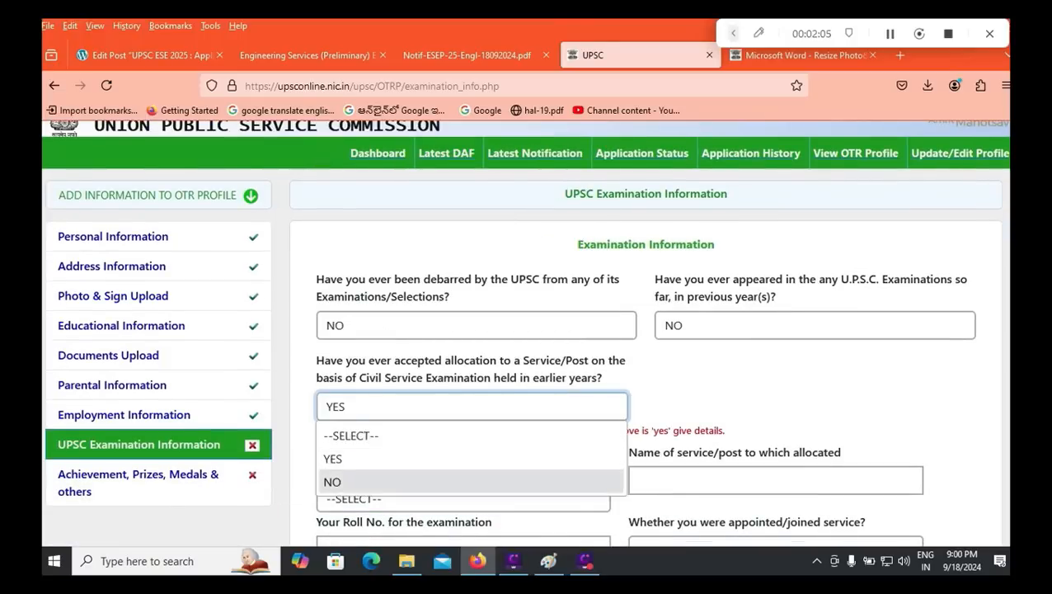
pyautogui.click(466, 481)
pyautogui.click(646, 492)
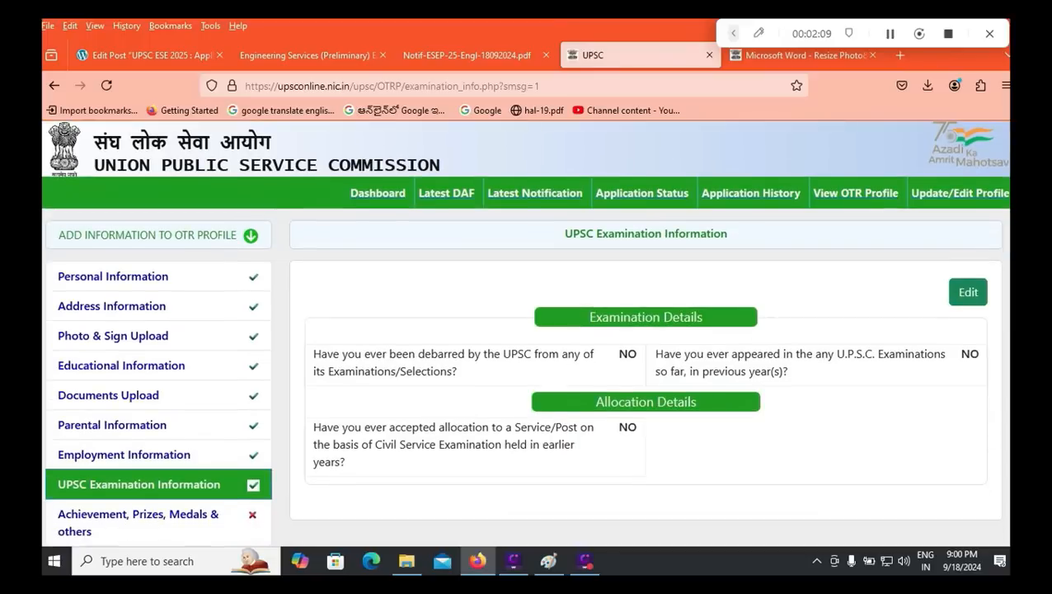
pyautogui.click(136, 516)
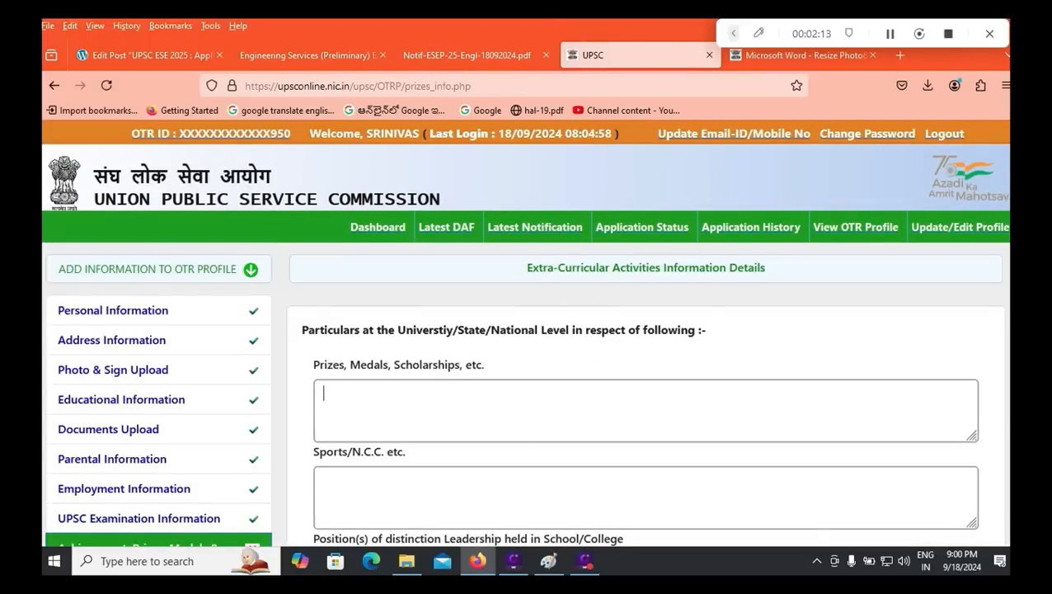
# Step: Scroll down the Extra-Curricular form to the family-assets question and Languages section
pyautogui.scroll(-5, 528, 330)
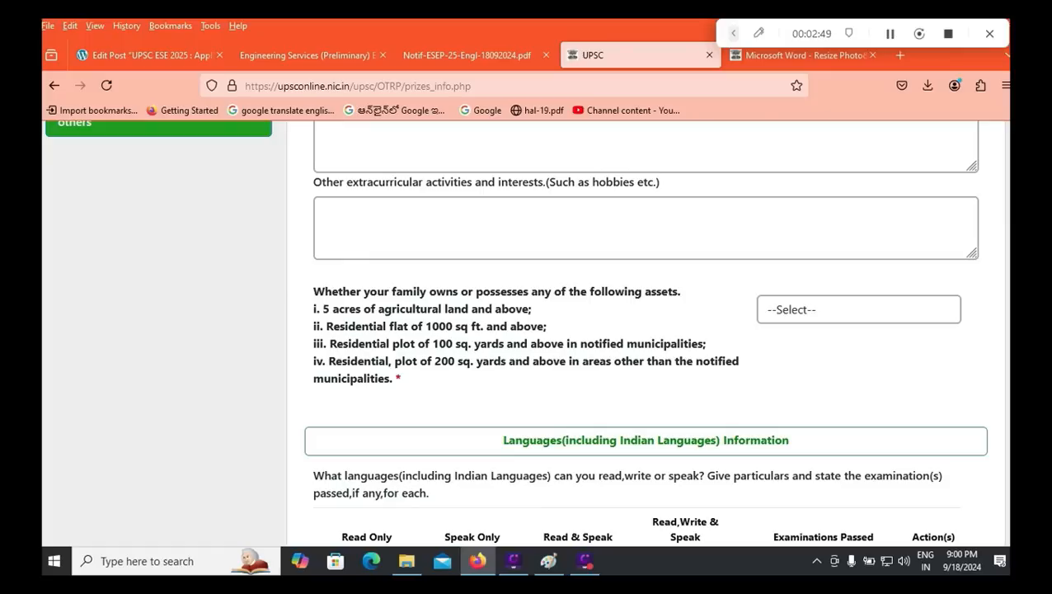
# Step: Answer YES to the family-assets question and choose Telugu for Read Only
pyautogui.click(859, 310)
pyautogui.click(776, 361)
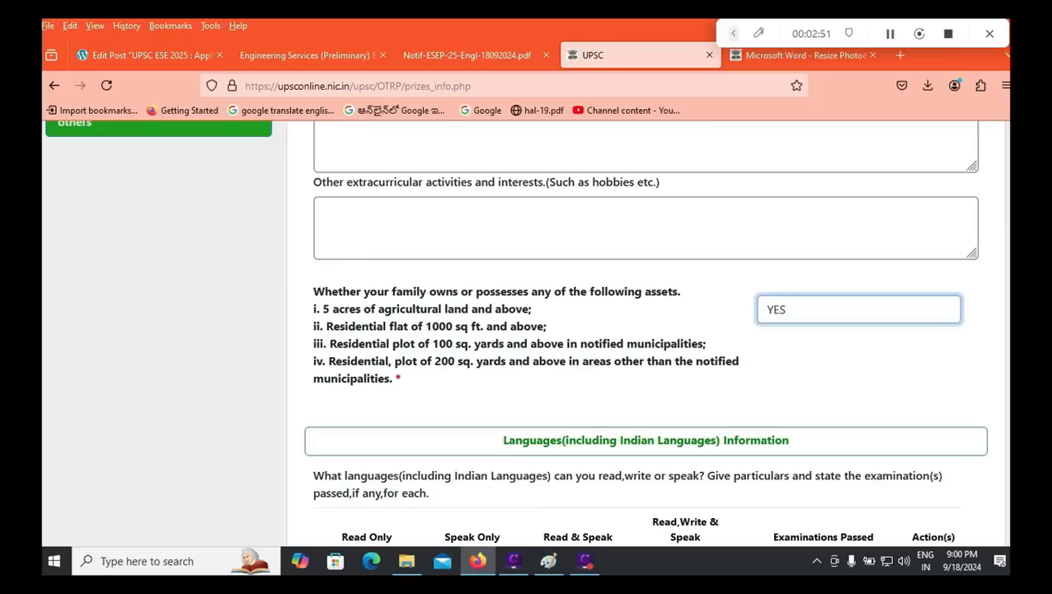
pyautogui.scroll(-3, 645, 333)
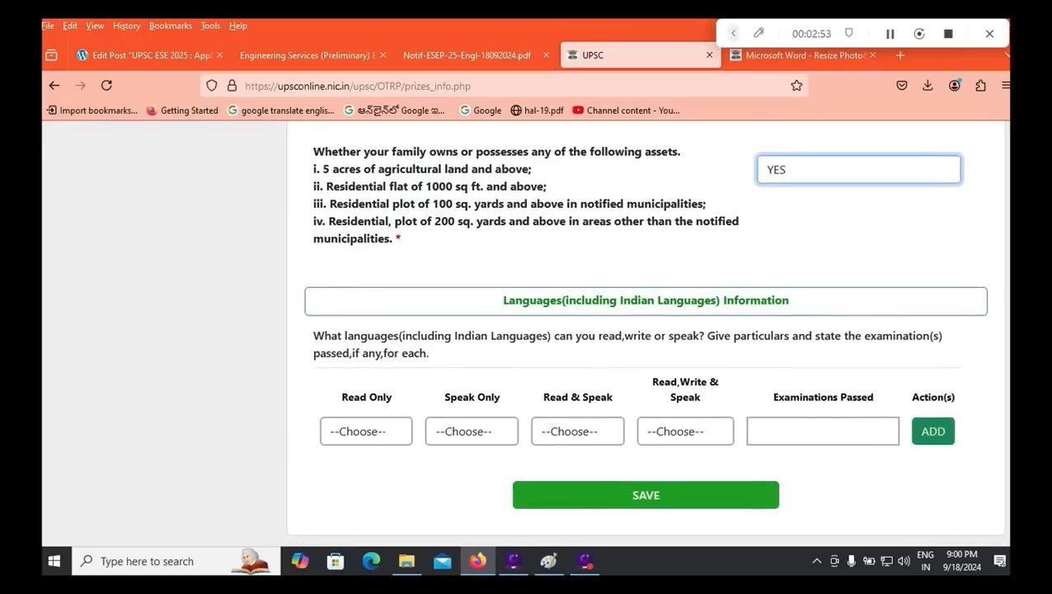
pyautogui.click(366, 431)
pyautogui.scroll(-1, 355, 314)
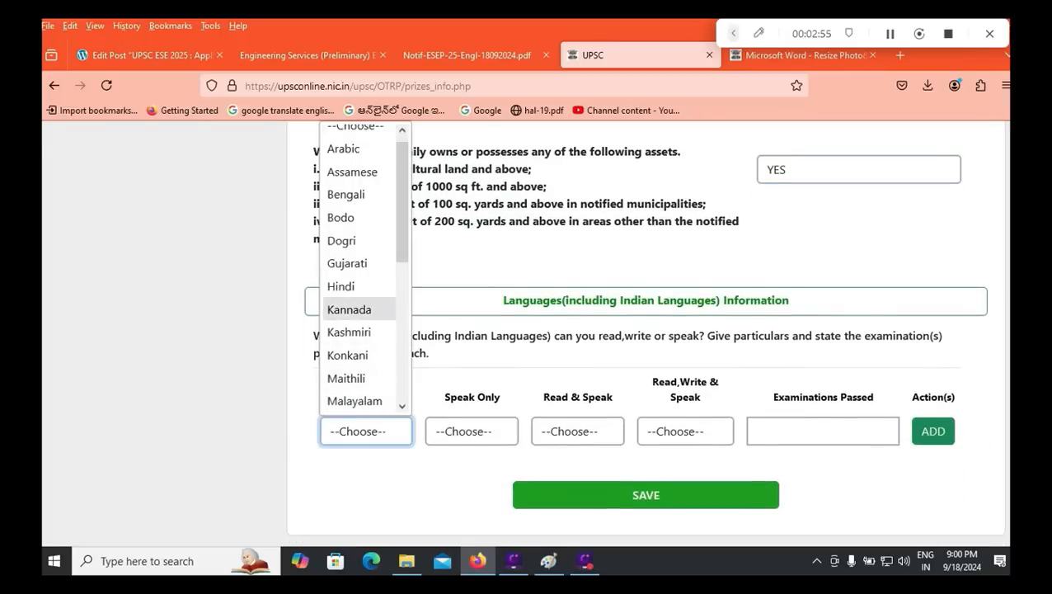
pyautogui.scroll(-5, 348, 262)
pyautogui.click(347, 372)
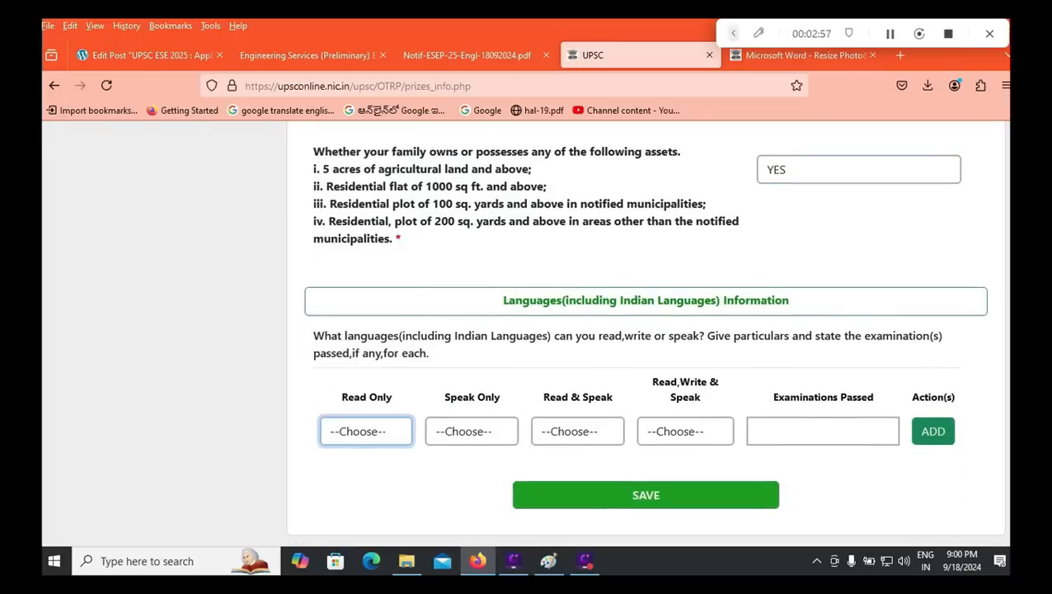
# Step: Choose Telugu for both Speak Only and Read & Speak
pyautogui.click(471, 430)
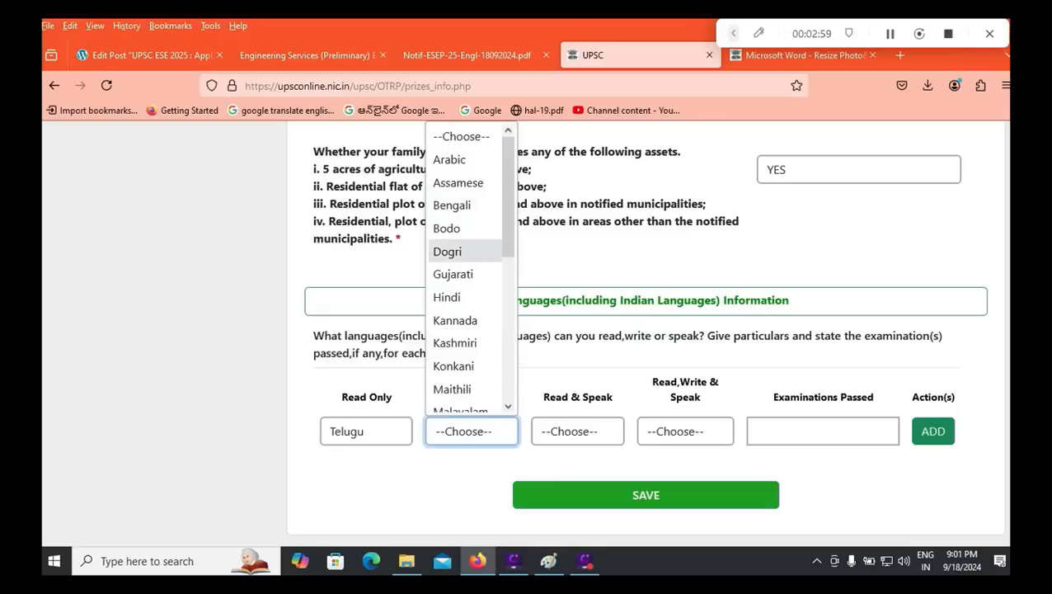
pyautogui.click(545, 251)
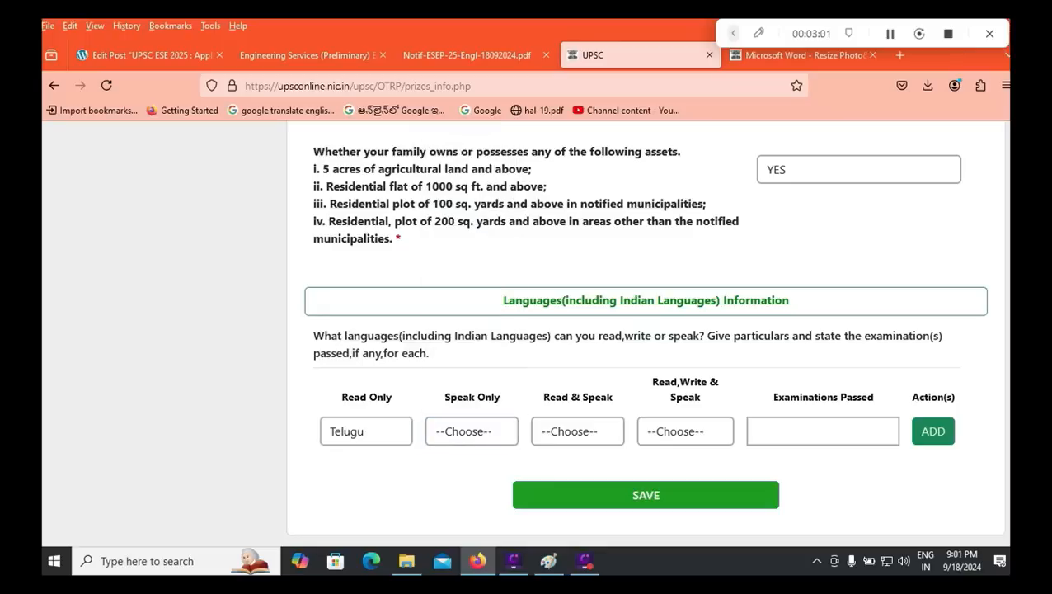
pyautogui.click(471, 431)
pyautogui.scroll(-5, 467, 268)
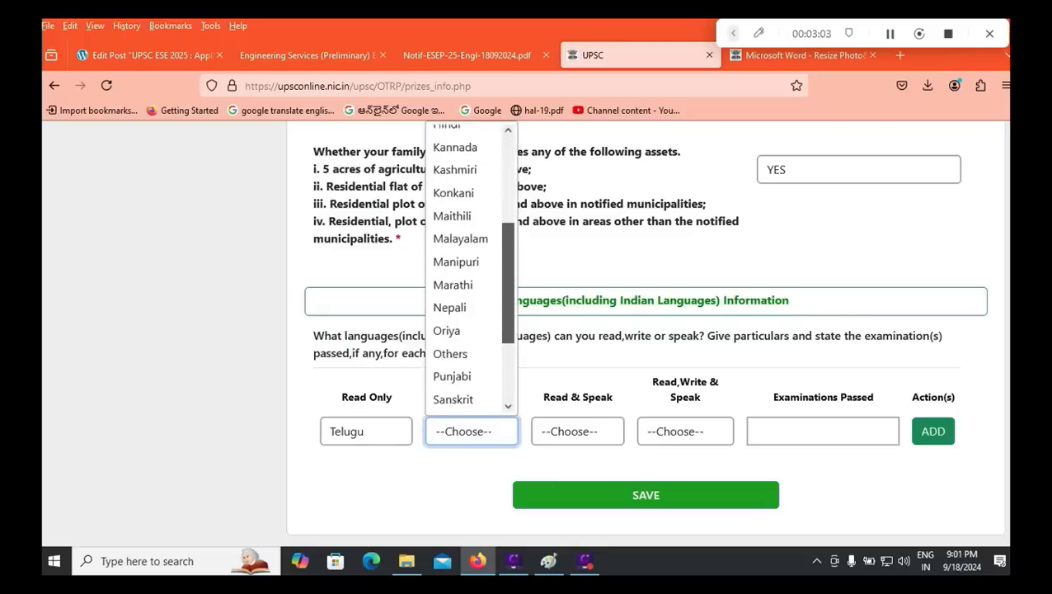
pyautogui.scroll(-3, 468, 268)
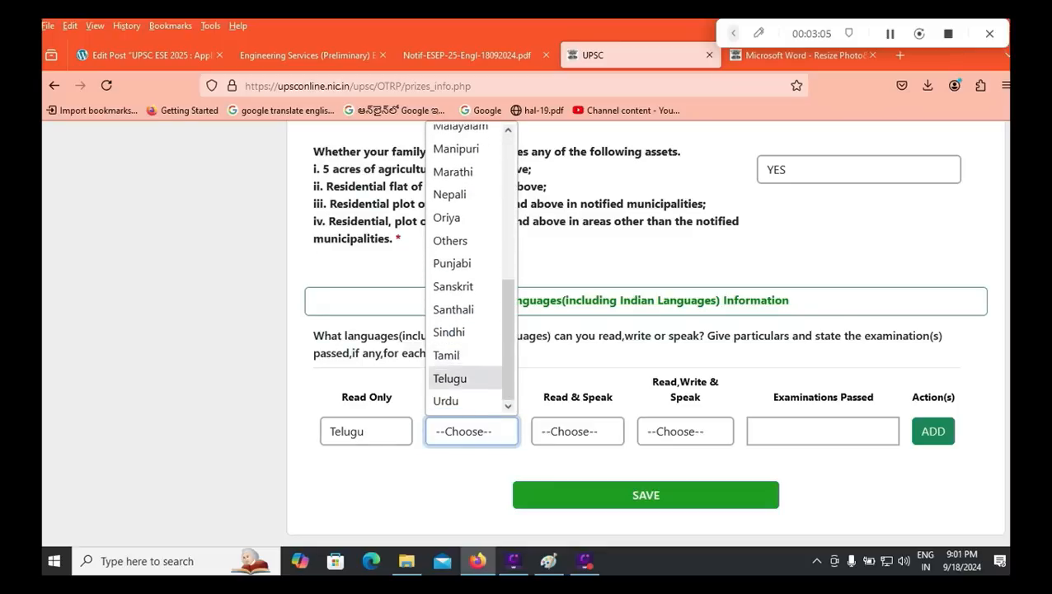
pyautogui.click(452, 376)
pyautogui.click(577, 432)
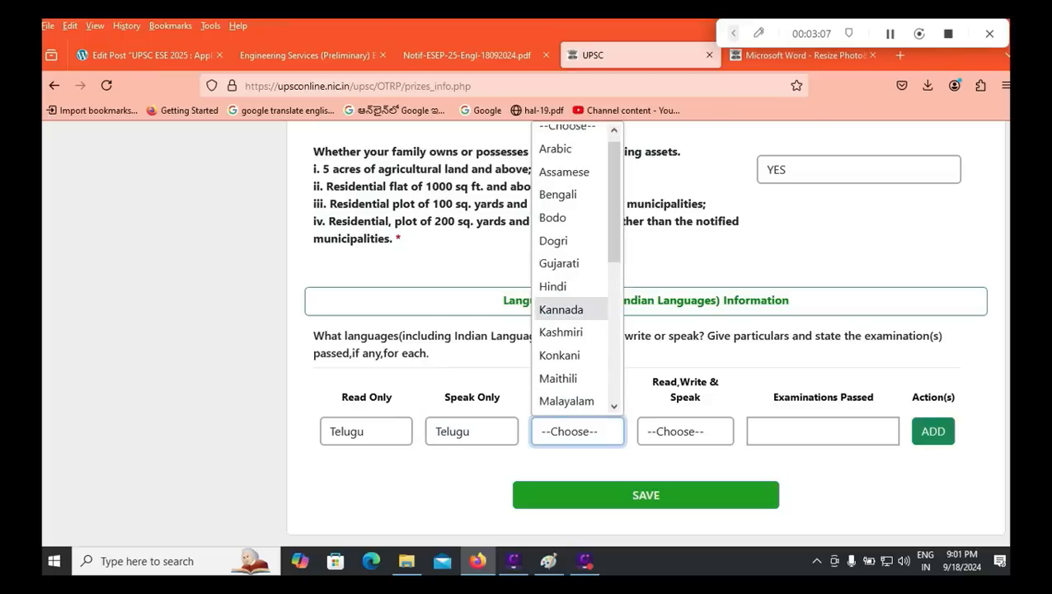
pyautogui.click(647, 310)
pyautogui.click(577, 432)
pyautogui.moveTo(615, 245); pyautogui.dragTo(614, 384)
pyautogui.click(556, 378)
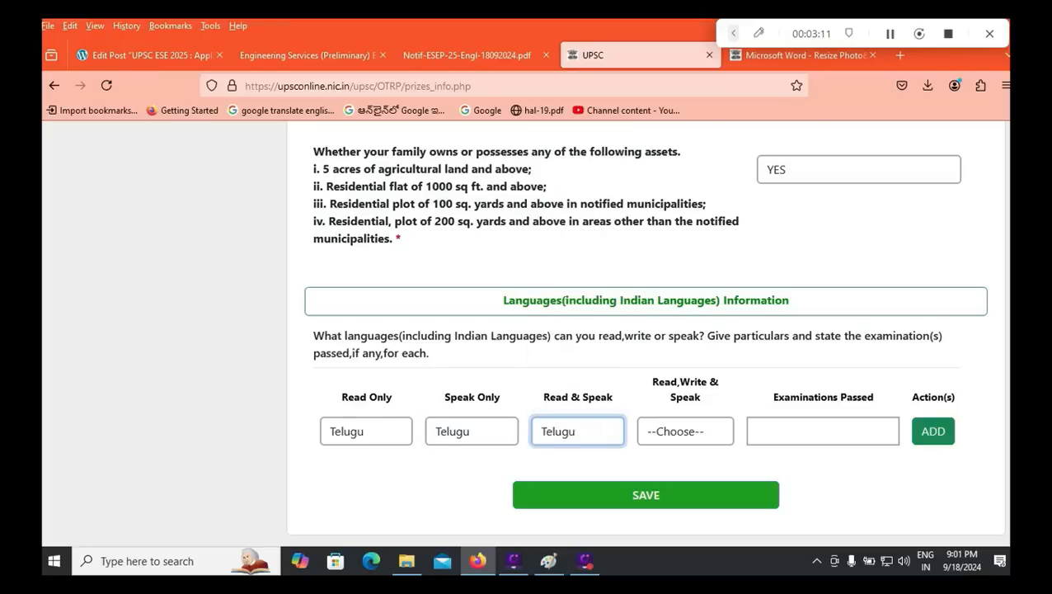
# Step: Choose Telugu for Read, Write & Speak, try adding the row, and dismiss the warning
pyautogui.click(685, 431)
pyautogui.moveTo(723, 245); pyautogui.dragTo(723, 385)
pyautogui.click(664, 378)
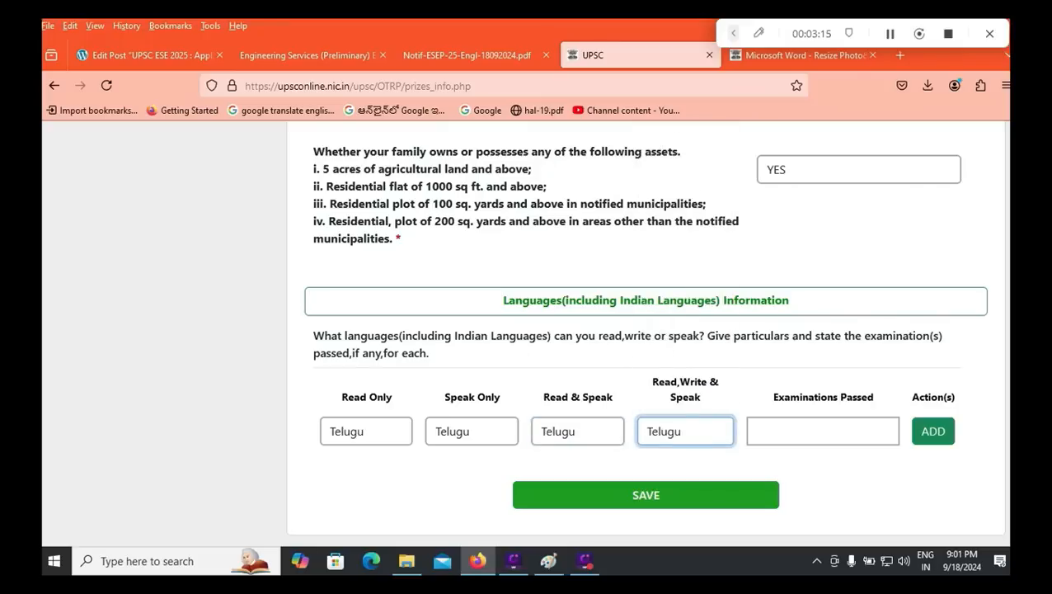
pyautogui.click(823, 431)
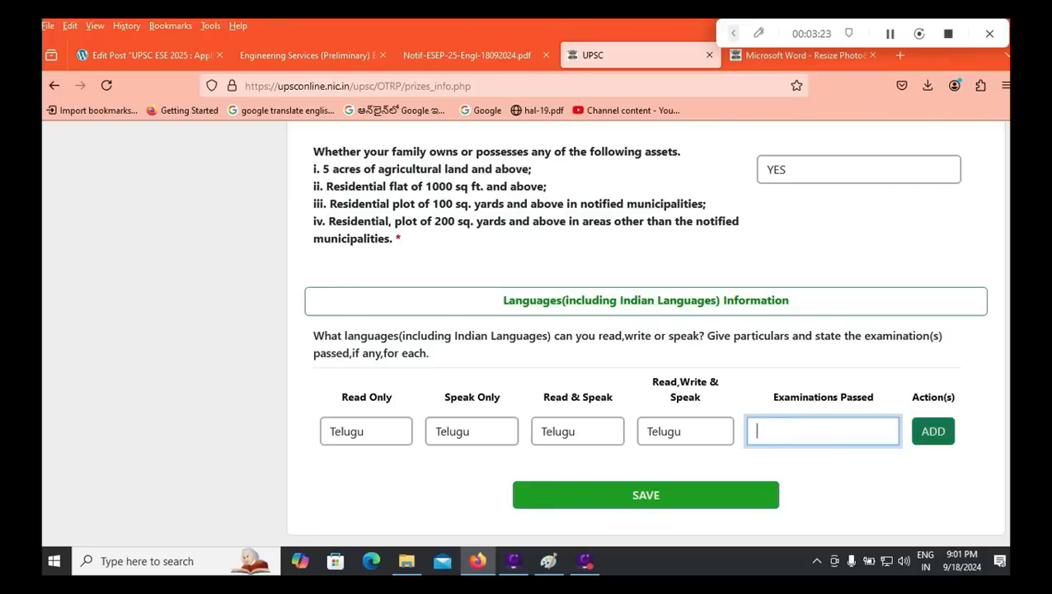
pyautogui.click(933, 432)
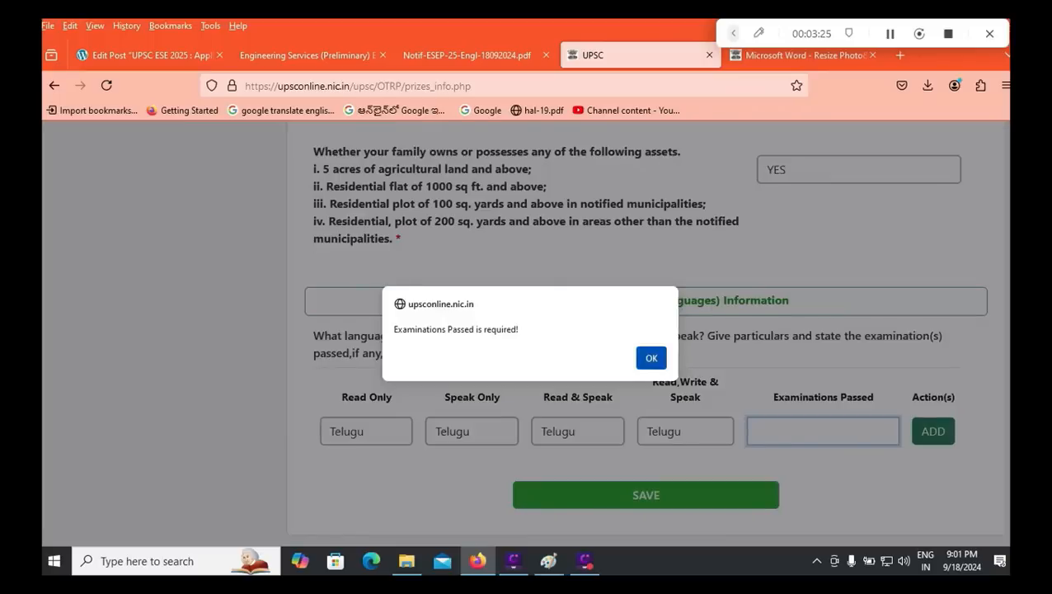
pyautogui.click(651, 357)
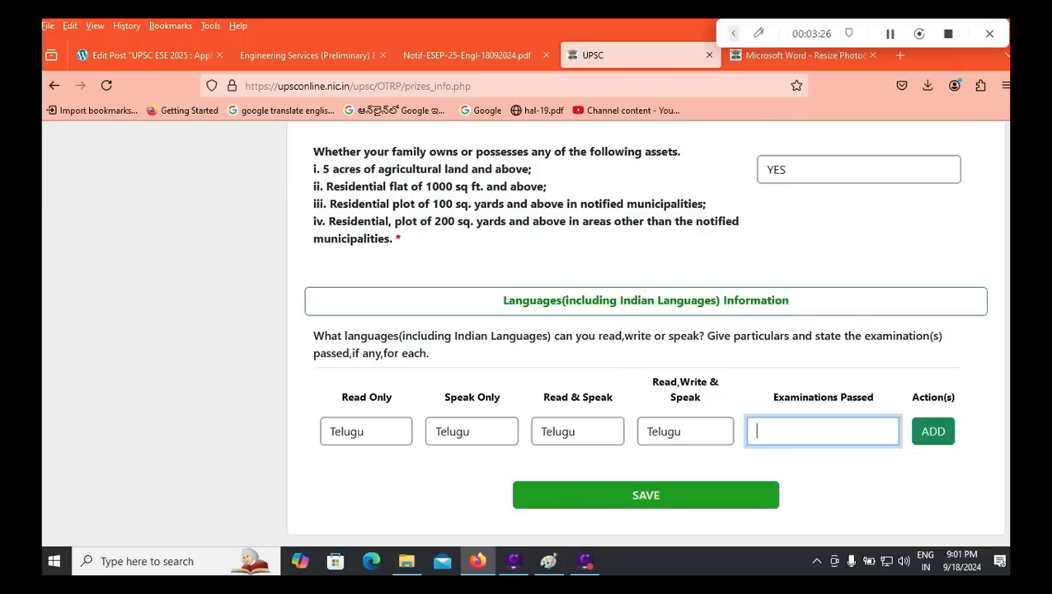
# Step: Add the Telugu row with 10TH as Examinations Passed and save the extra-curricular details
pyautogui.write('10TH')
pyautogui.click(933, 432)
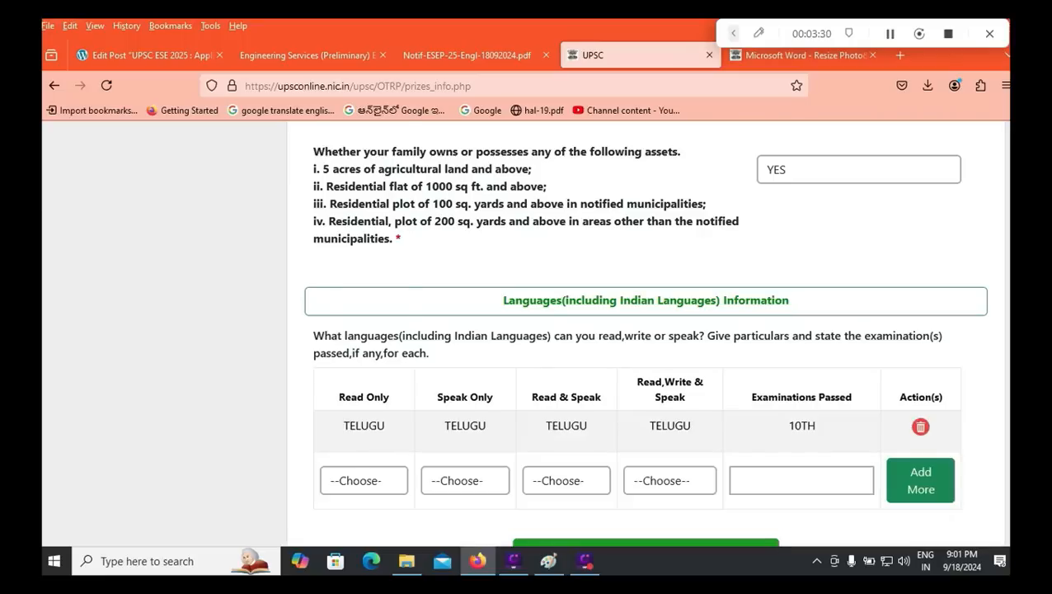
pyautogui.click(364, 480)
pyautogui.scroll(-3, 355, 281)
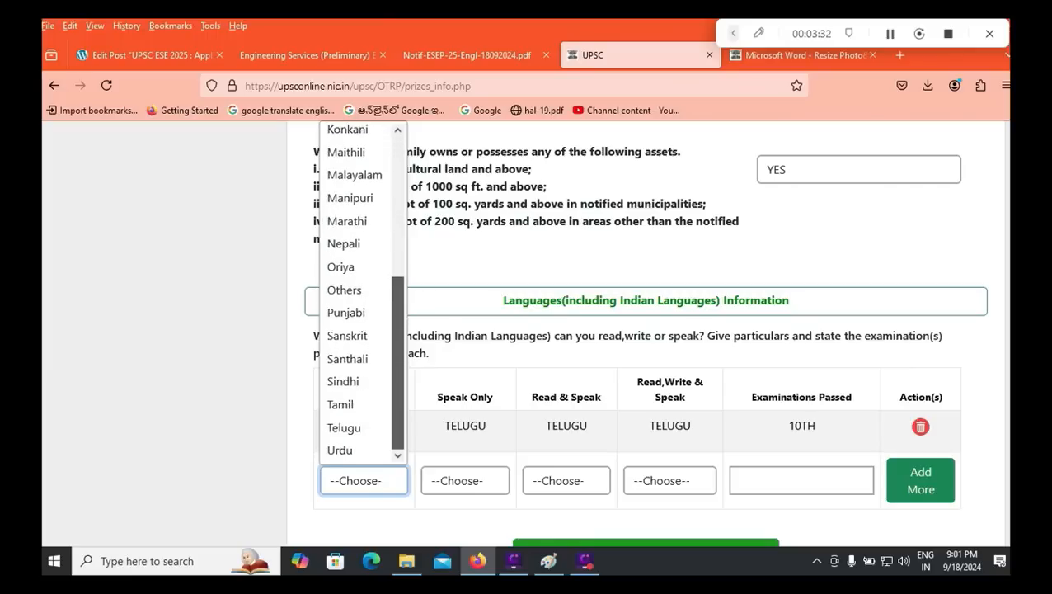
pyautogui.scroll(3, 351, 228)
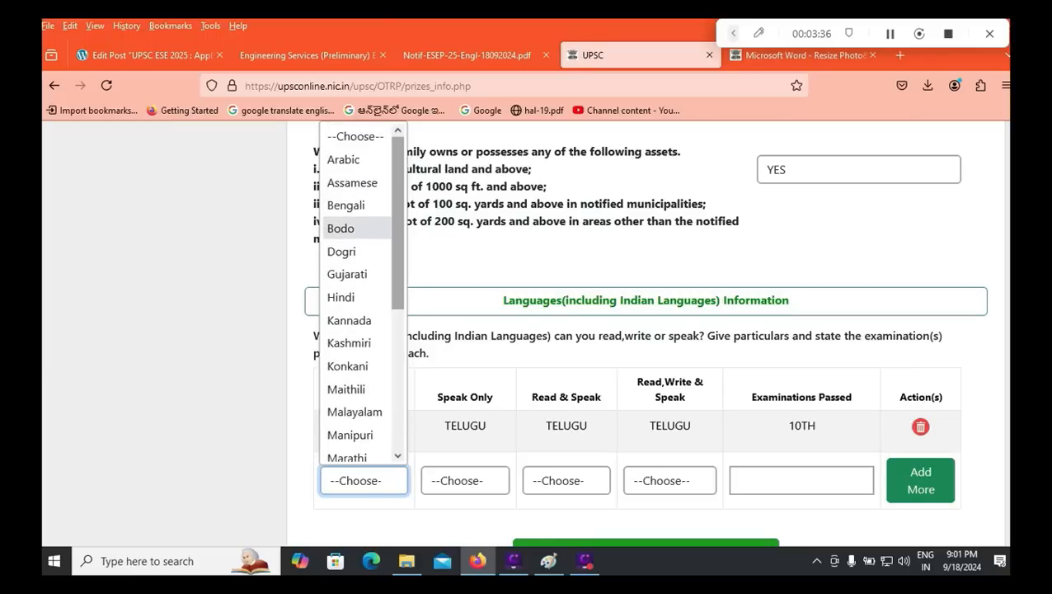
pyautogui.scroll(-3, 351, 229)
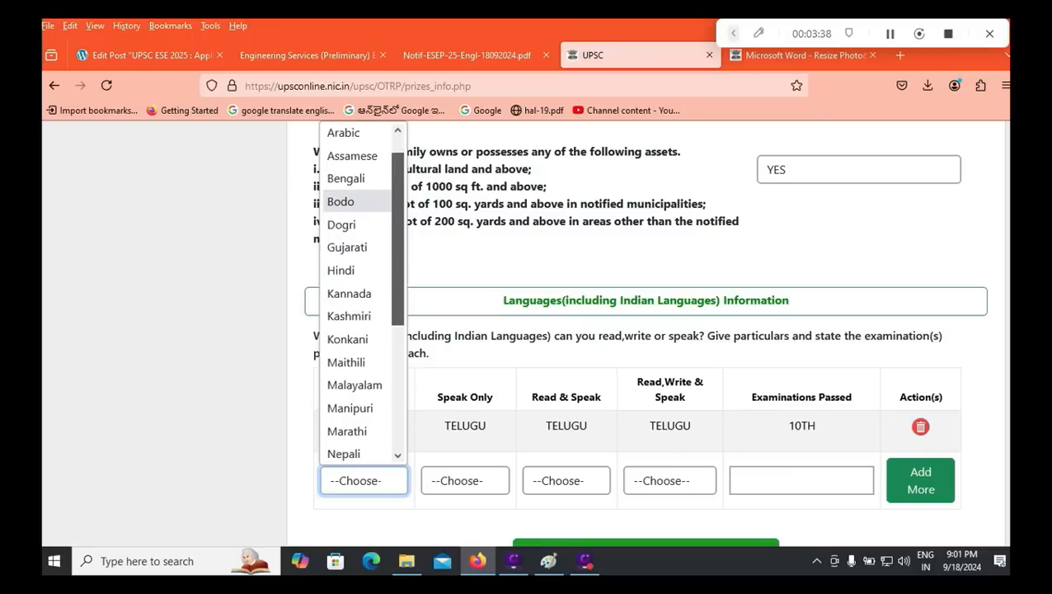
pyautogui.moveTo(398, 346); pyautogui.dragTo(398, 388)
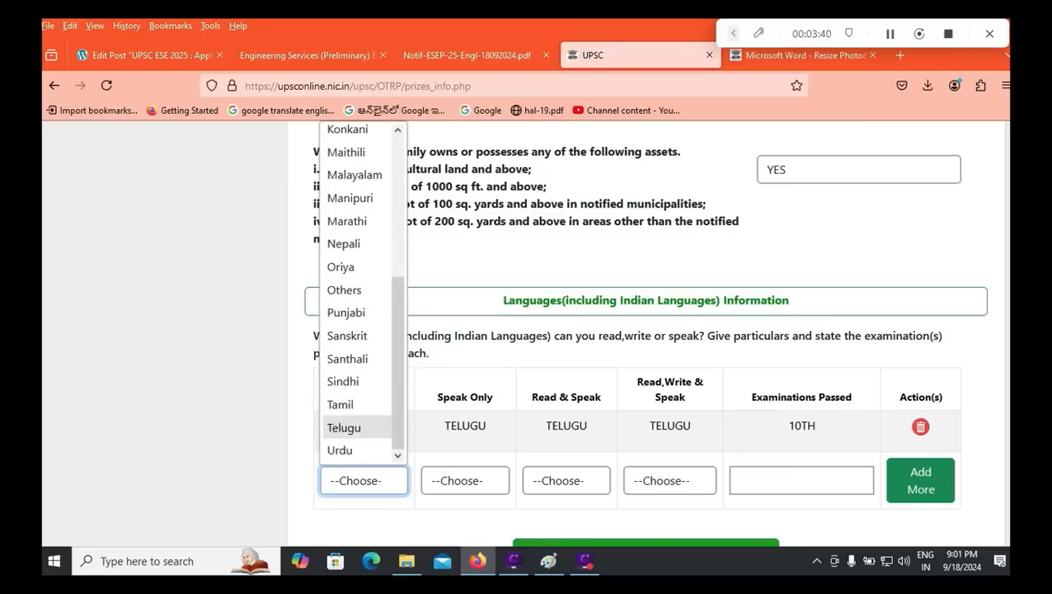
pyautogui.click(255, 422)
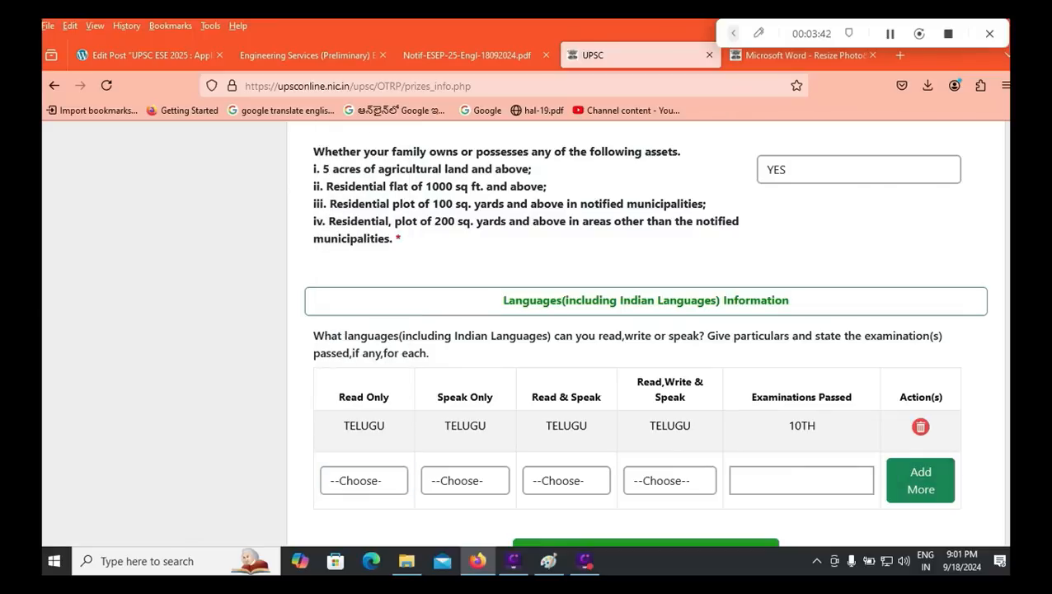
pyautogui.scroll(-1, 921, 427)
pyautogui.click(646, 495)
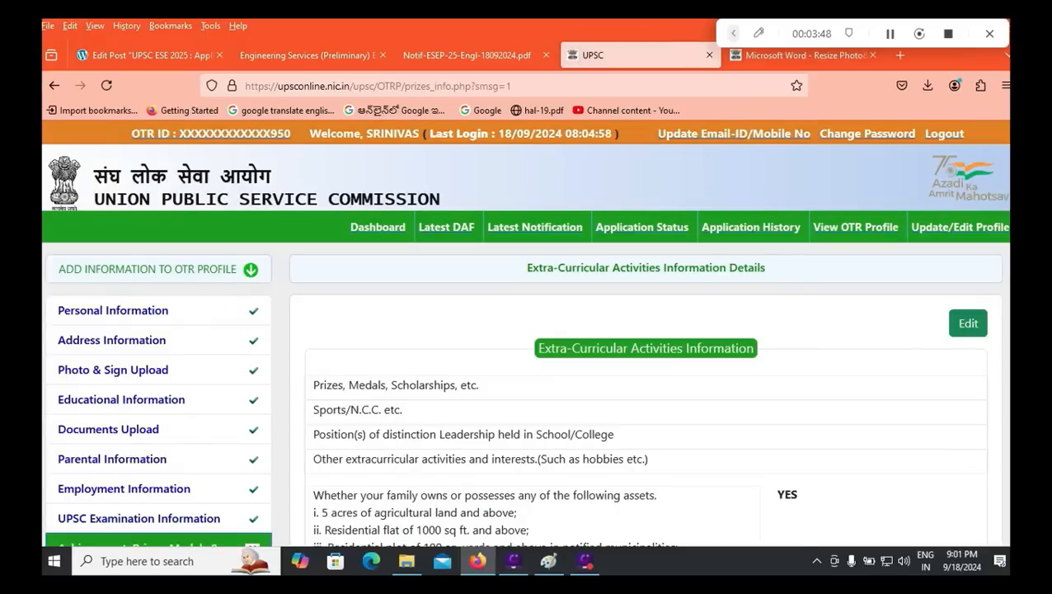
pyautogui.scroll(-3, 525, 333)
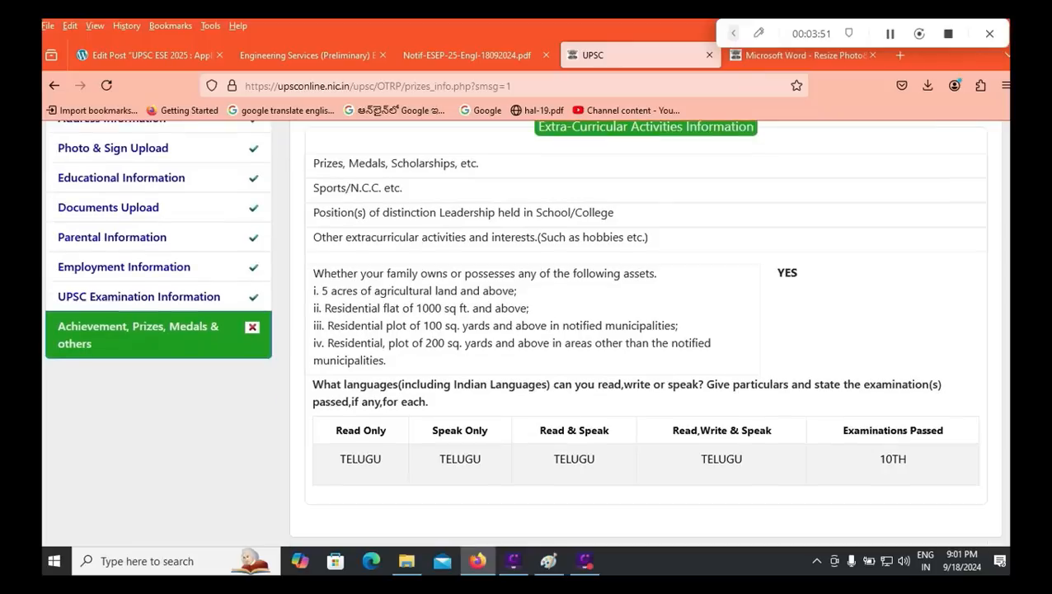
pyautogui.scroll(2, 525, 333)
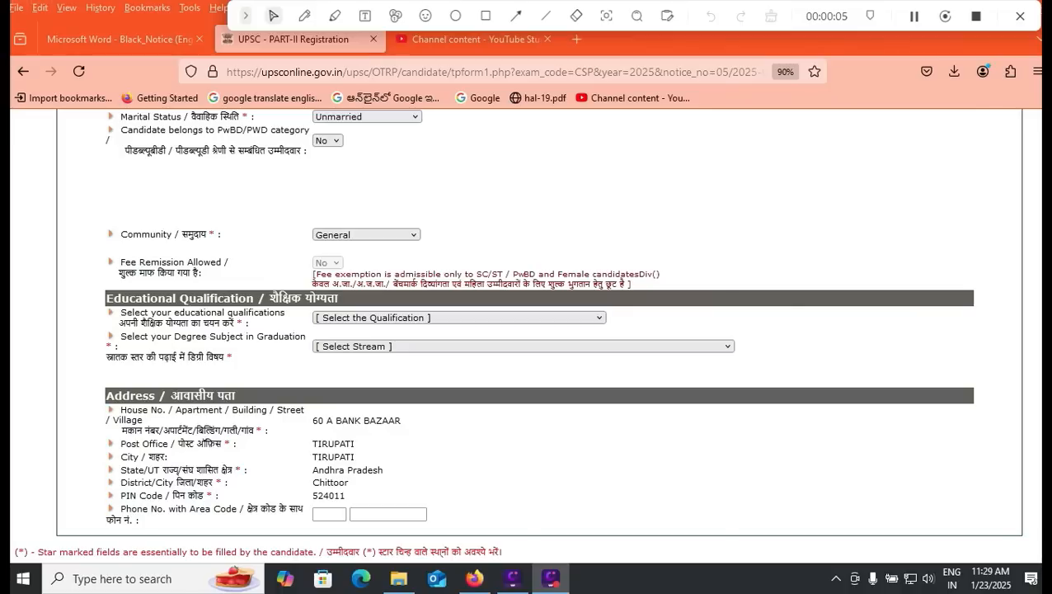
# Step: Keep Citizen of India, Unmarried and General in the Part-II registration form
pyautogui.scroll(1, 528, 330)
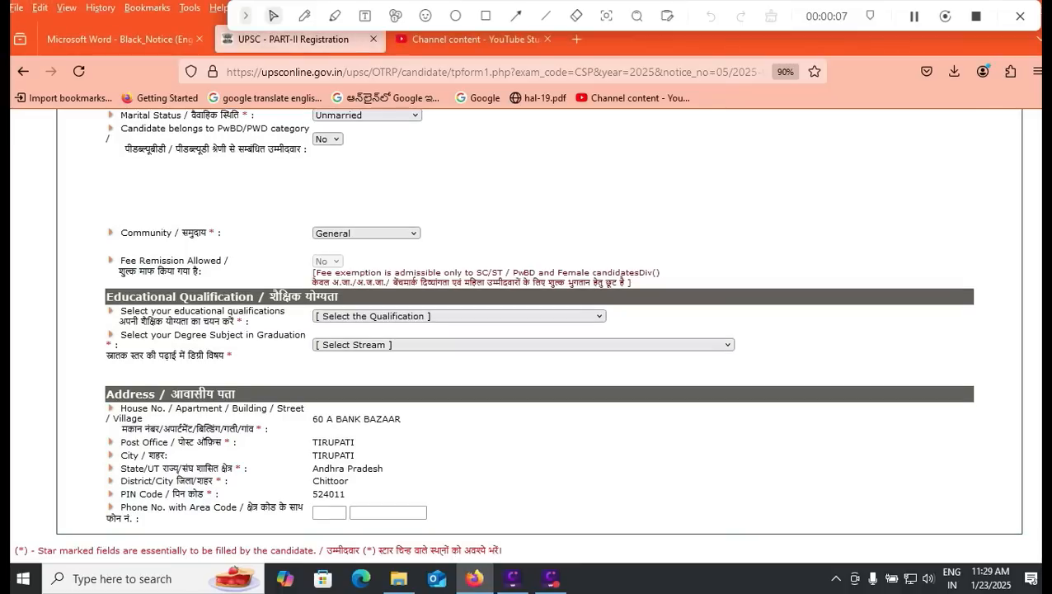
pyautogui.scroll(1, 528, 330)
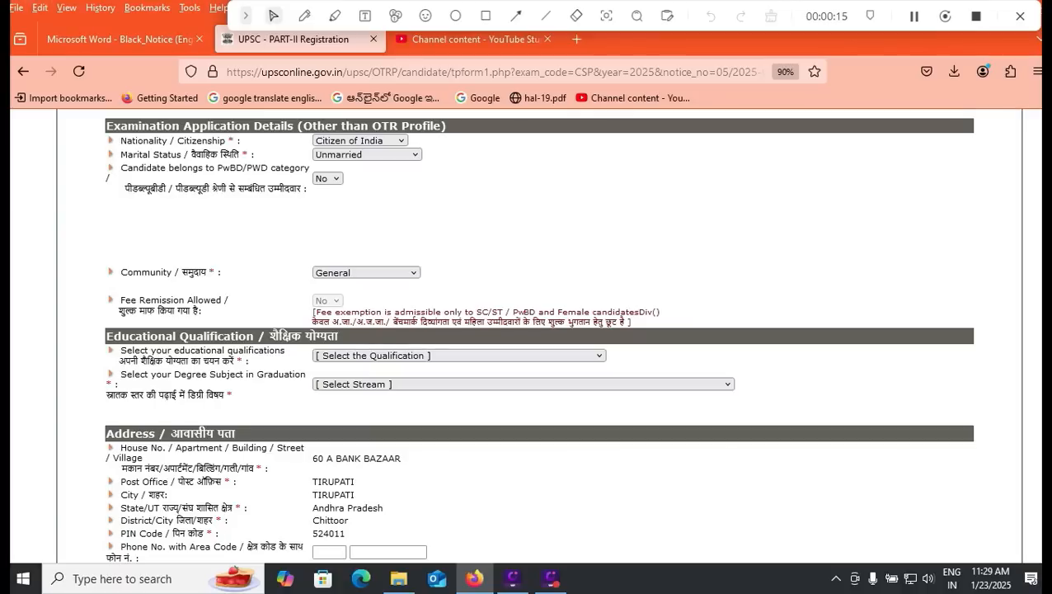
pyautogui.click(361, 141)
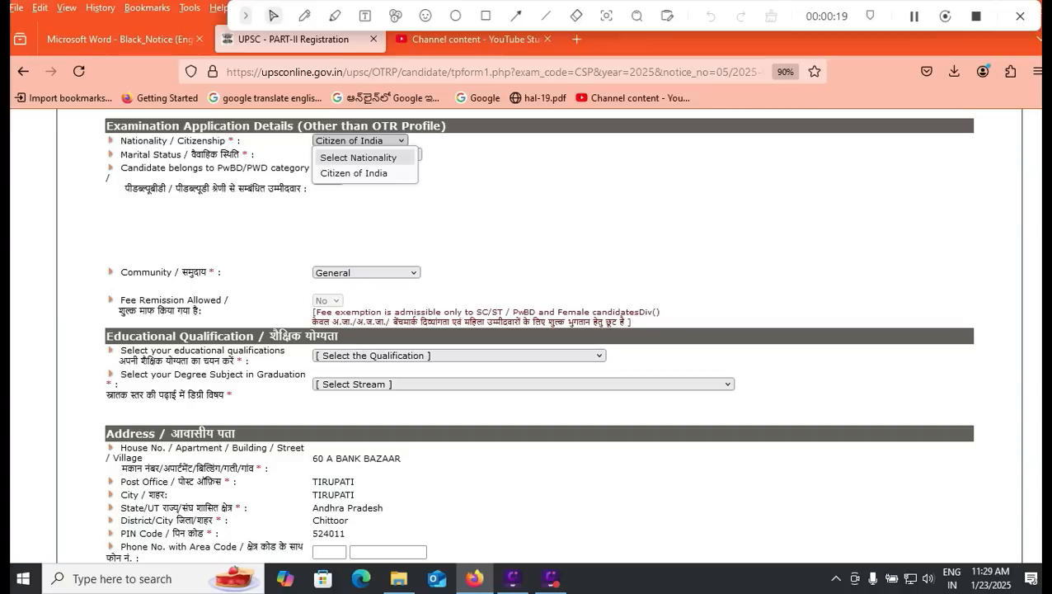
pyautogui.click(354, 173)
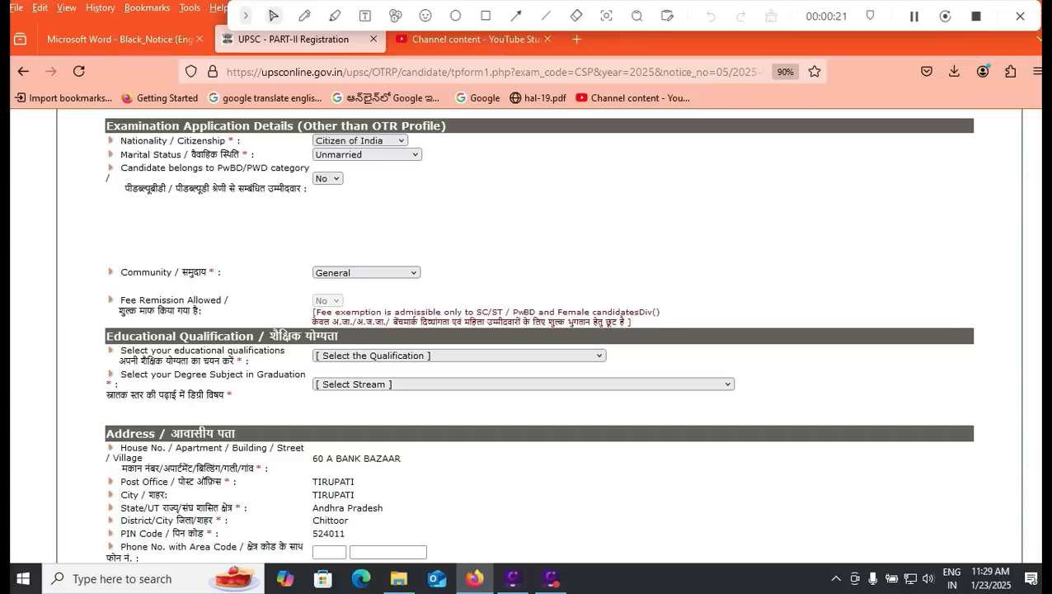
pyautogui.click(367, 154)
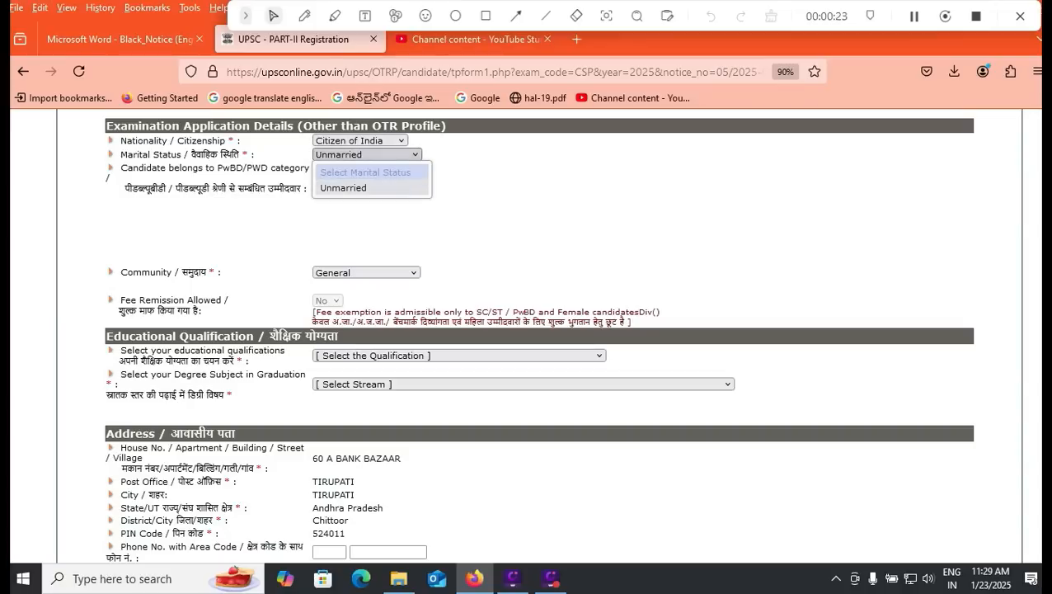
pyautogui.click(355, 188)
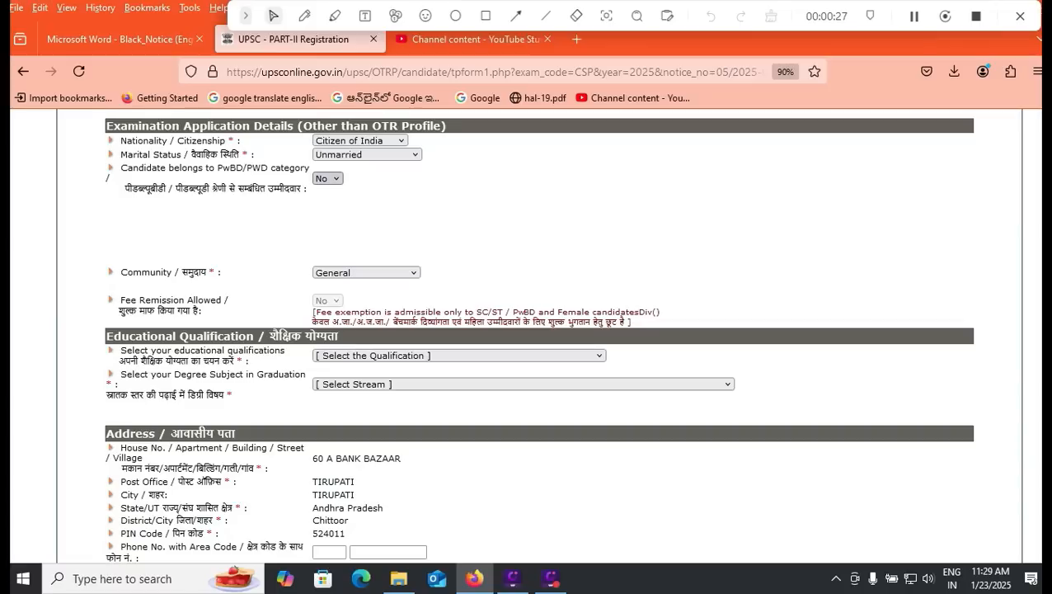
pyautogui.scroll(-2, 367, 272)
pyautogui.click(366, 198)
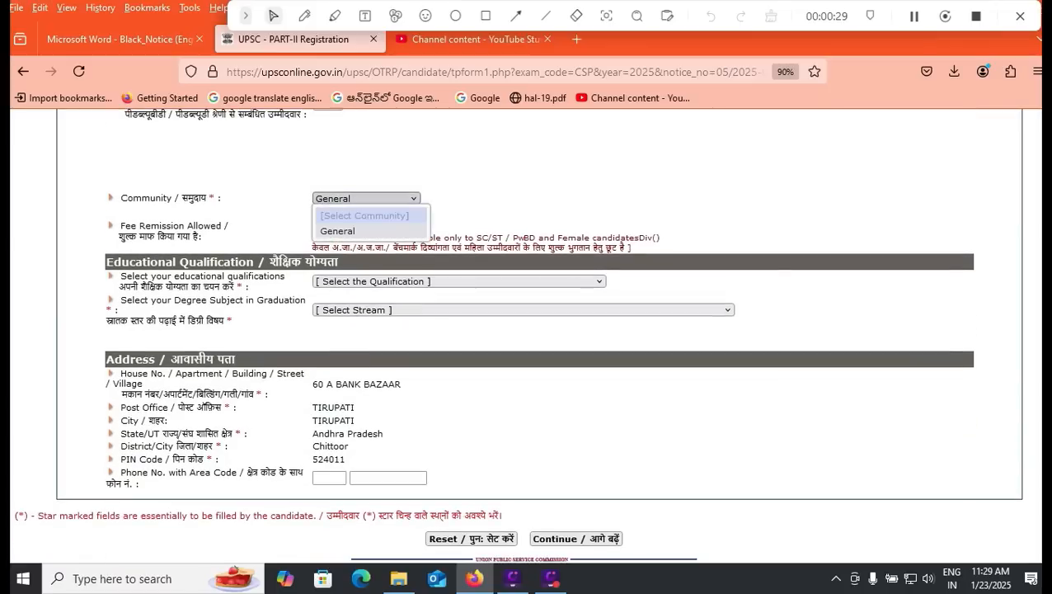
pyautogui.click(355, 231)
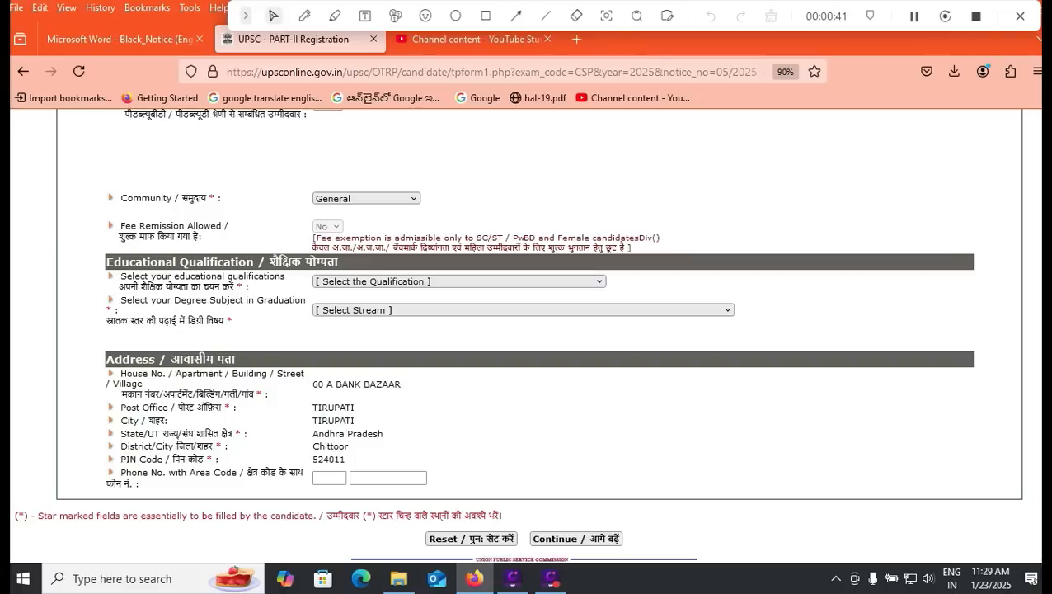
pyautogui.click(459, 281)
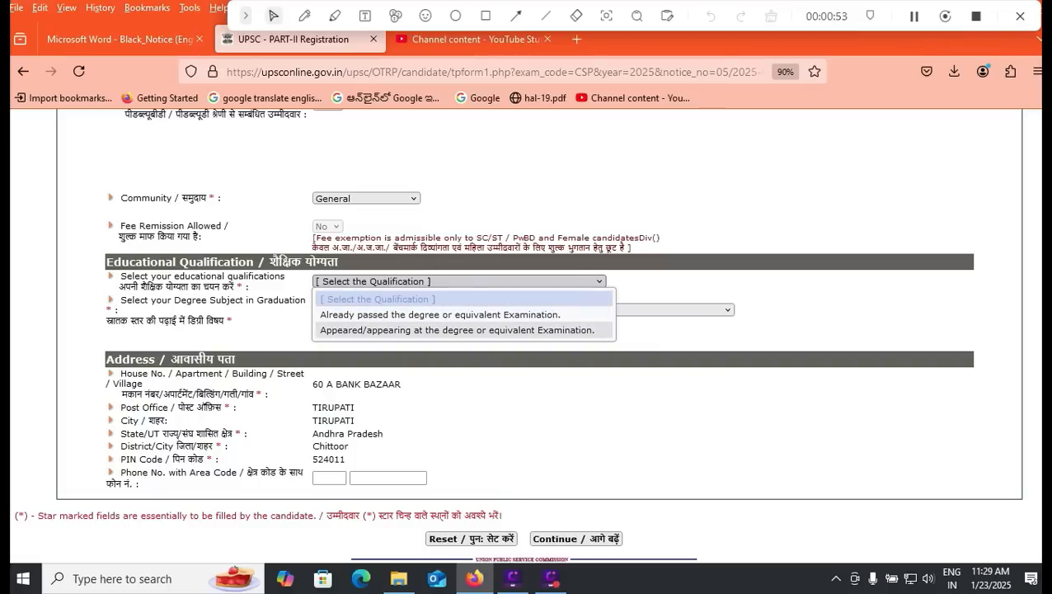
# Step: Mark the Degree in Engineering as already passed and choose Civil Services as the examination
pyautogui.click(441, 314)
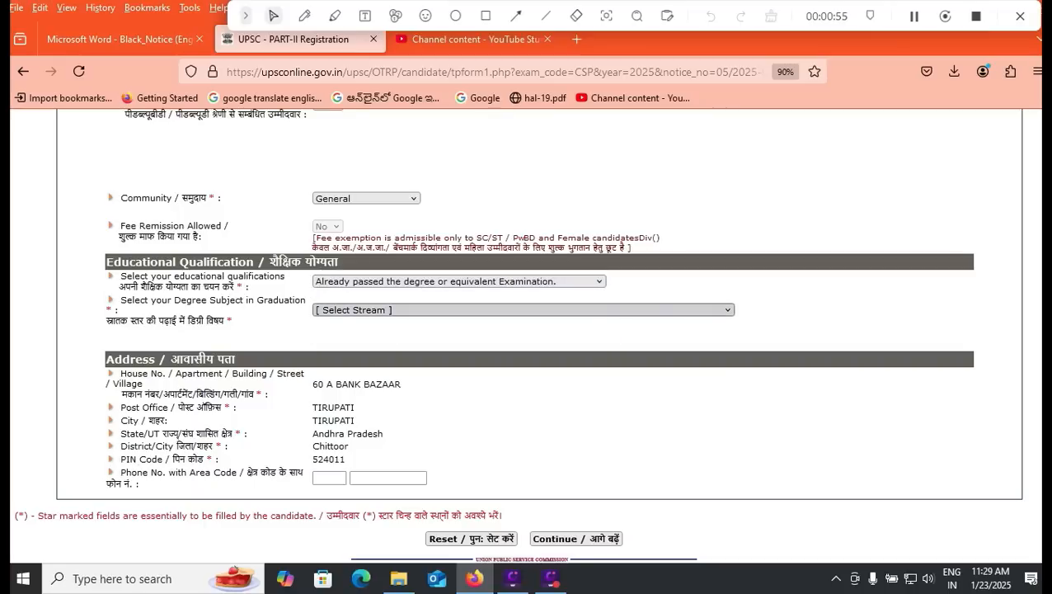
pyautogui.click(441, 310)
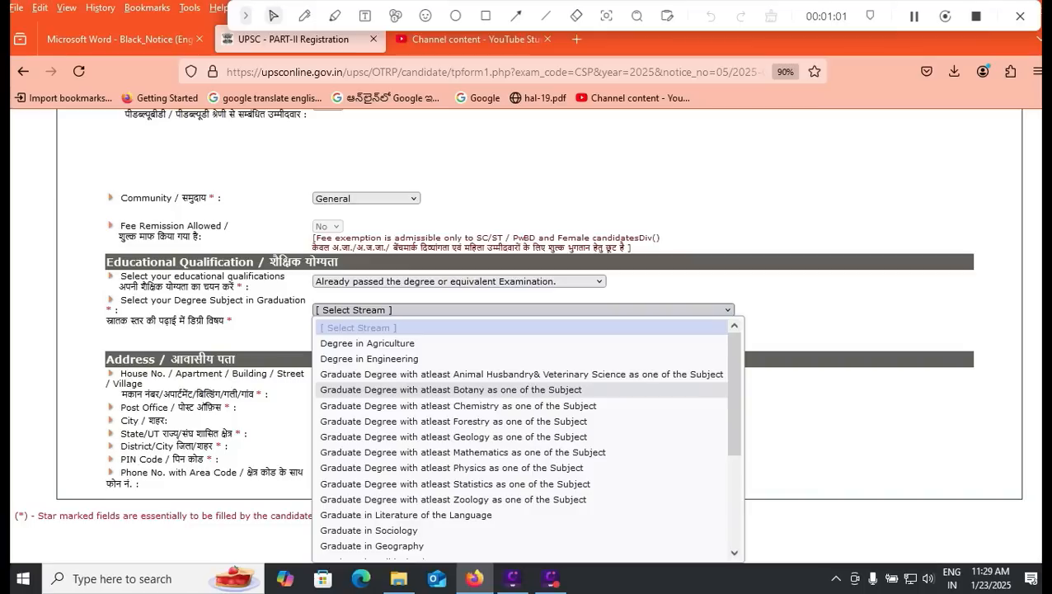
pyautogui.scroll(-3, 454, 395)
pyautogui.scroll(-1, 528, 437)
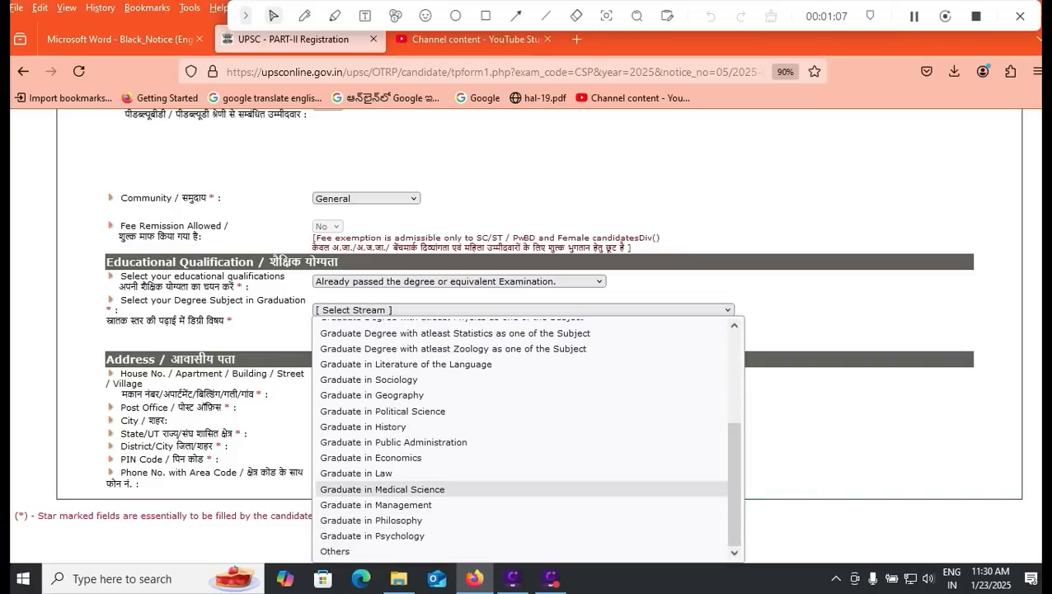
pyautogui.moveTo(734, 488); pyautogui.dragTo(734, 390)
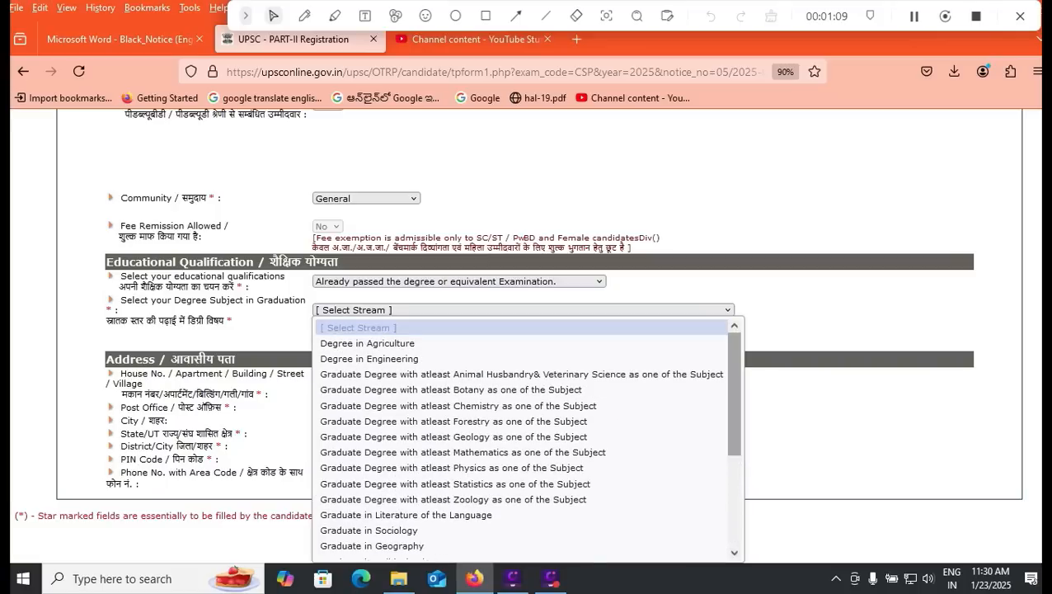
pyautogui.click(413, 358)
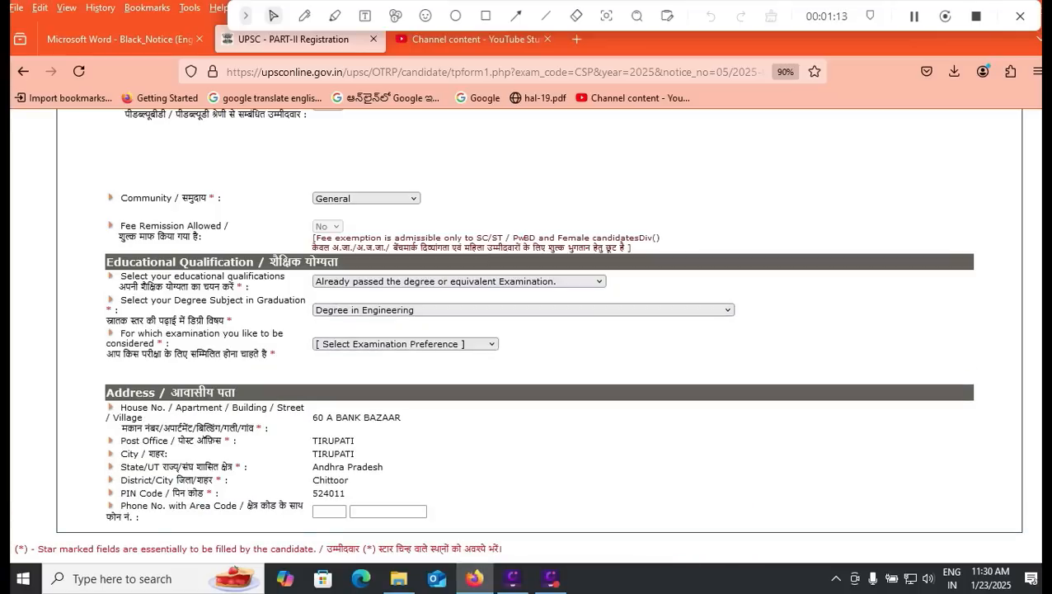
pyautogui.click(405, 344)
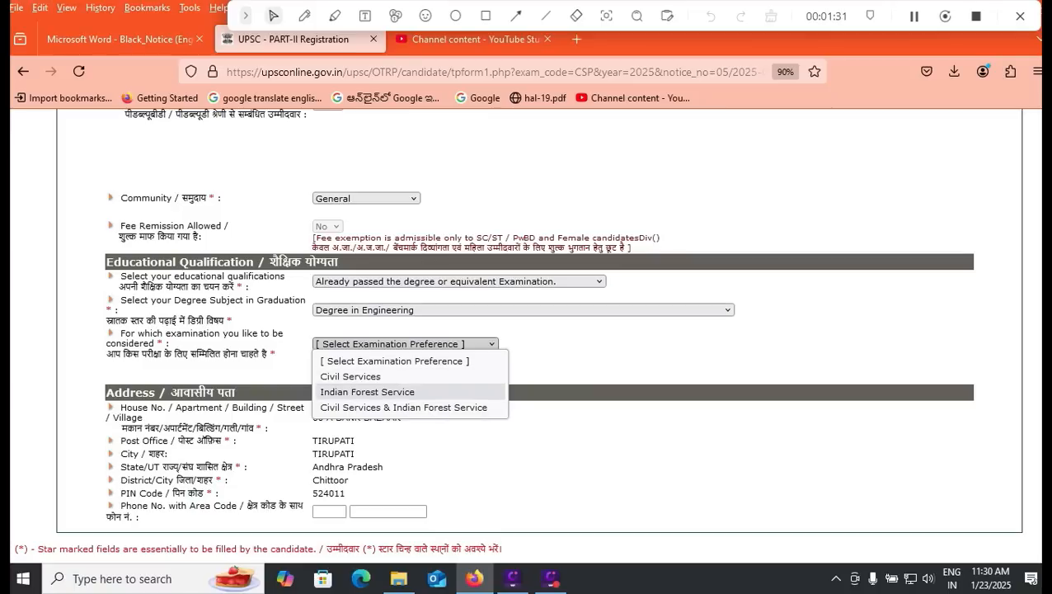
pyautogui.press('Return')
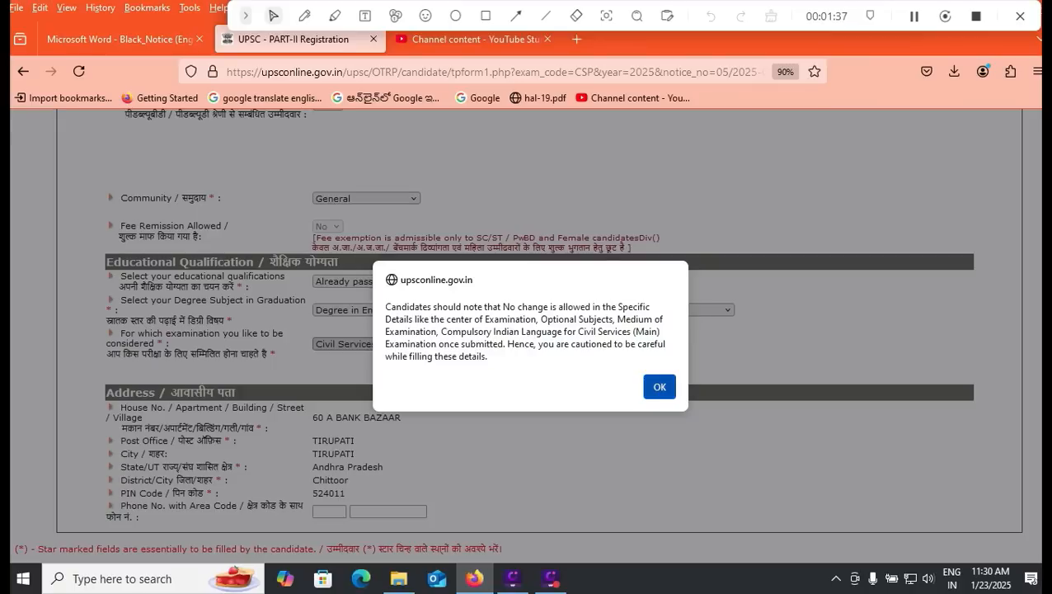
# Step: Dismiss the caution about unchangeable details and submit the address section
pyautogui.press('Return')
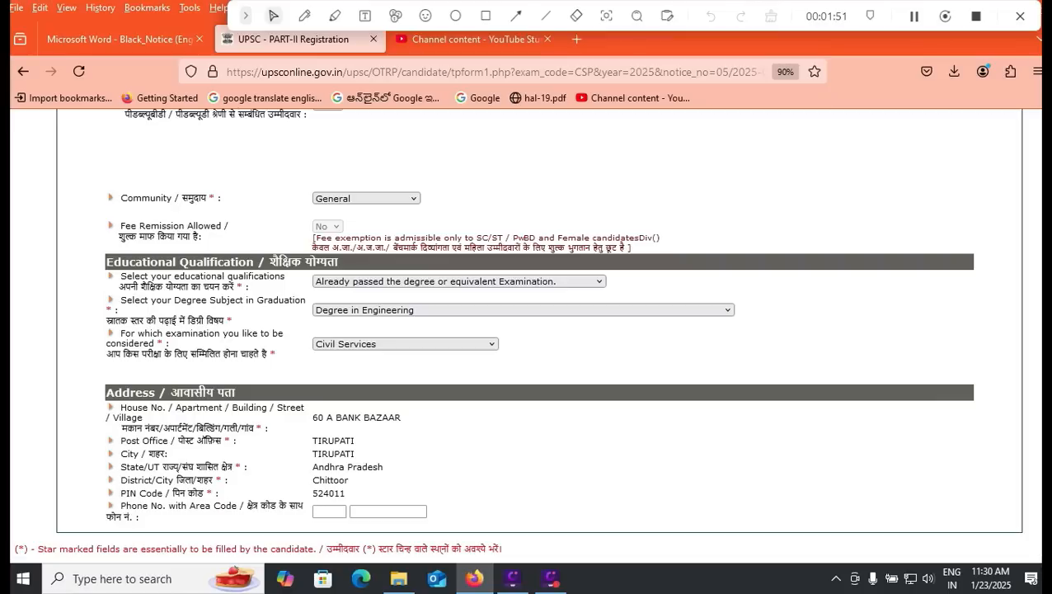
pyautogui.click(330, 511)
pyautogui.scroll(-2, 330, 511)
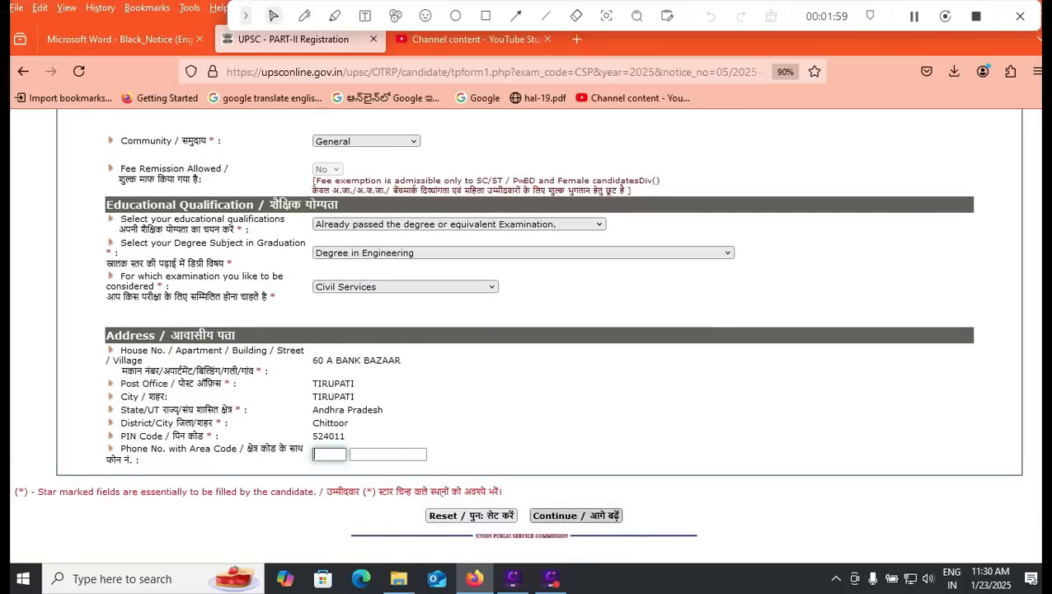
pyautogui.click(575, 515)
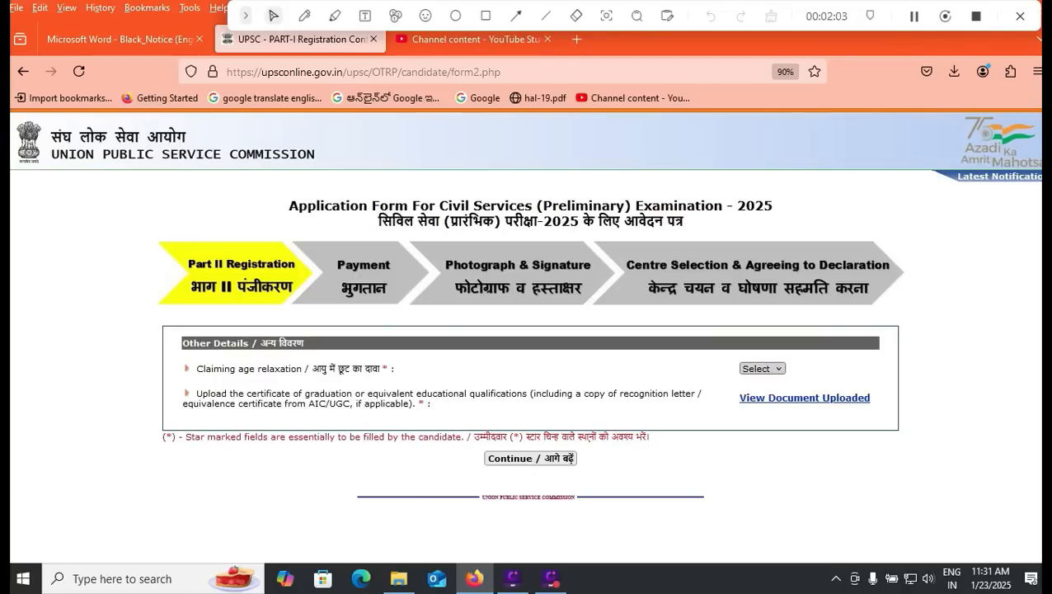
# Step: Briefly claim age relaxation with defence category code 06, then withdraw it back to No
pyautogui.click(762, 369)
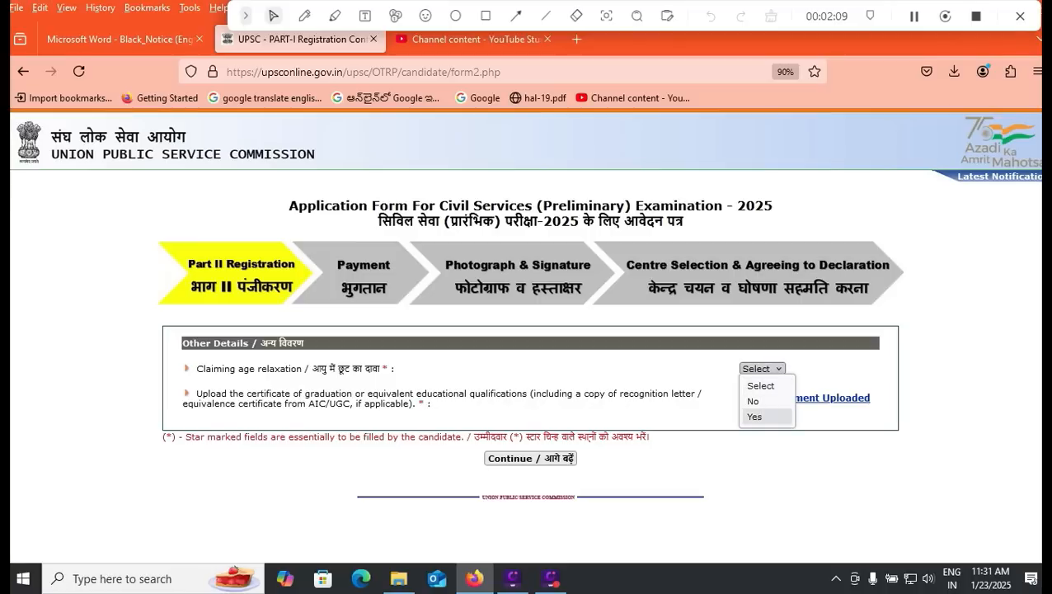
pyautogui.click(754, 416)
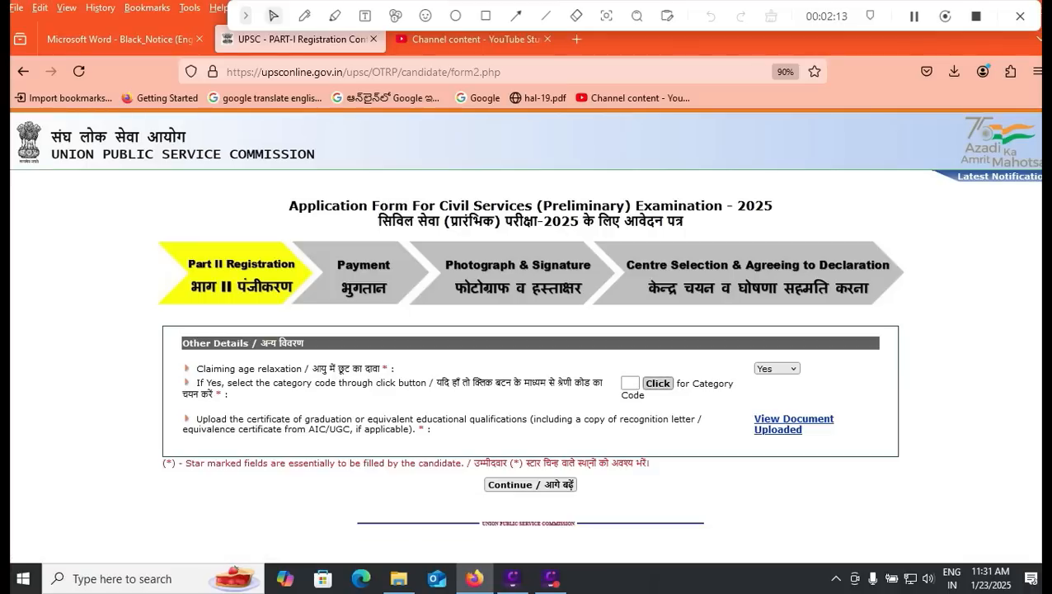
pyautogui.click(657, 383)
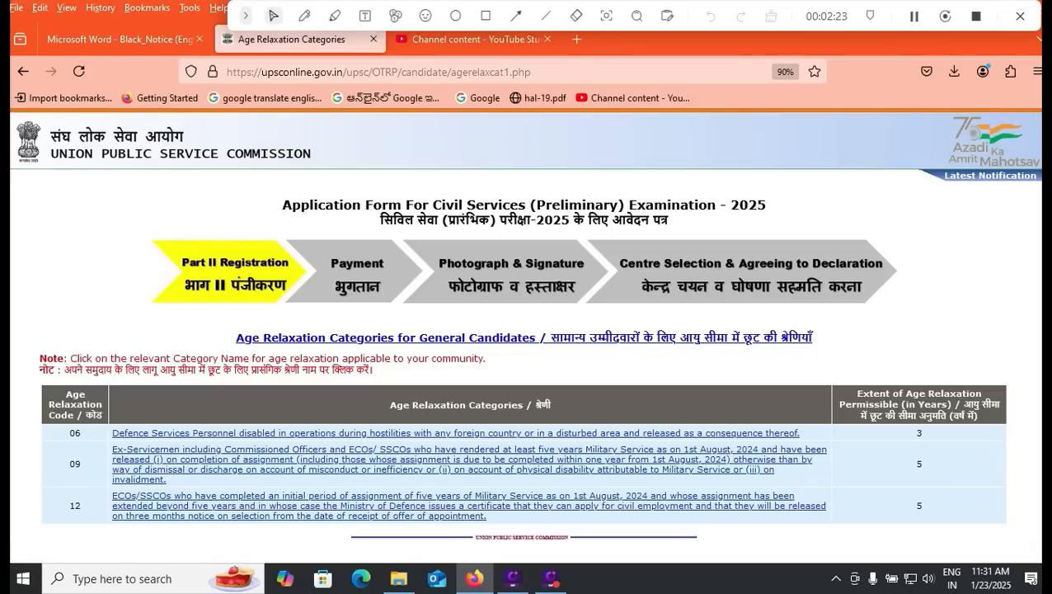
pyautogui.click(455, 433)
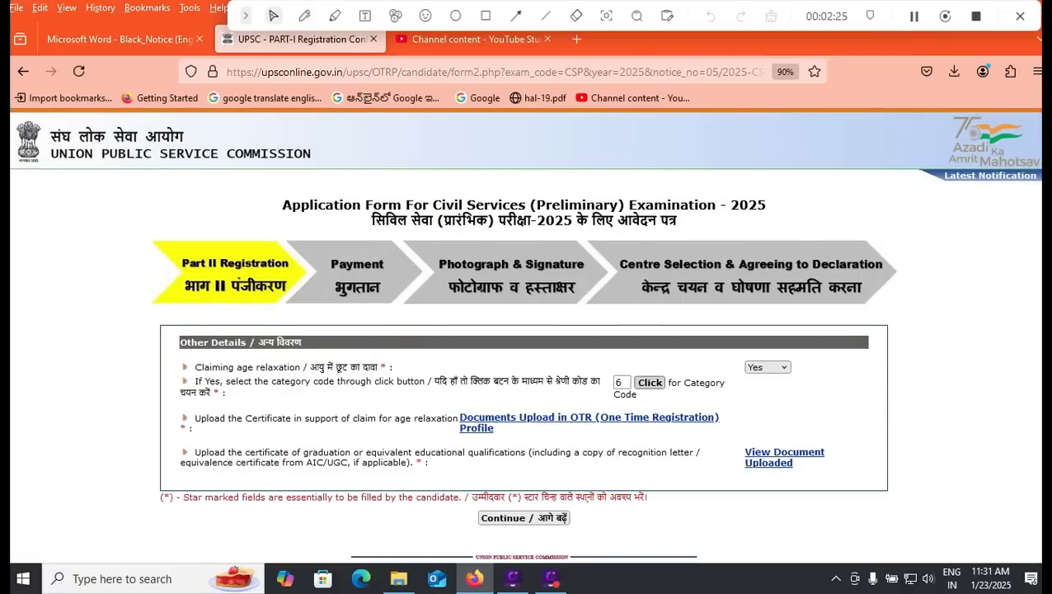
pyautogui.click(768, 367)
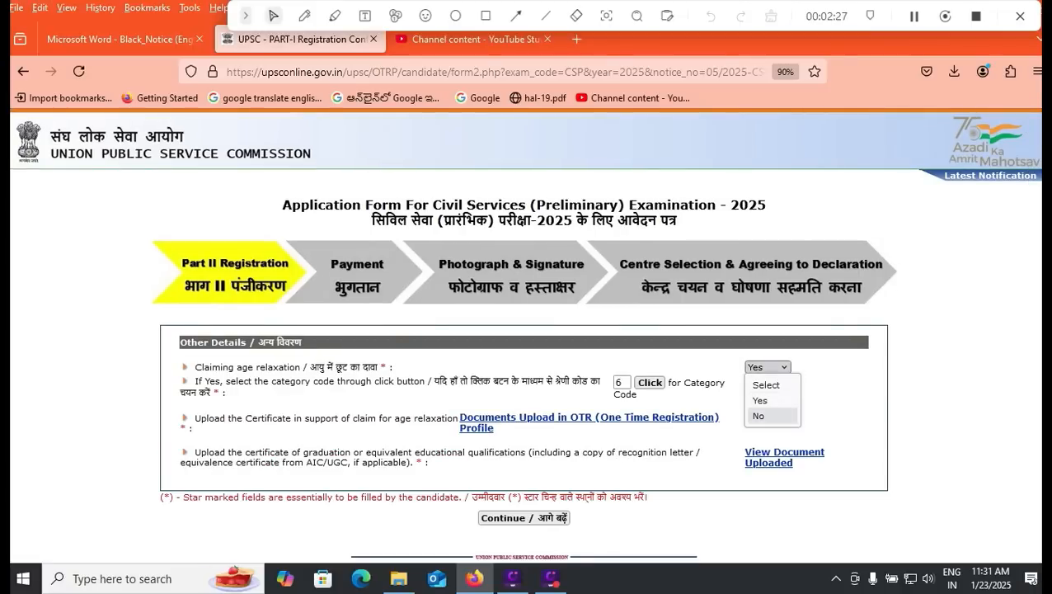
pyautogui.click(759, 415)
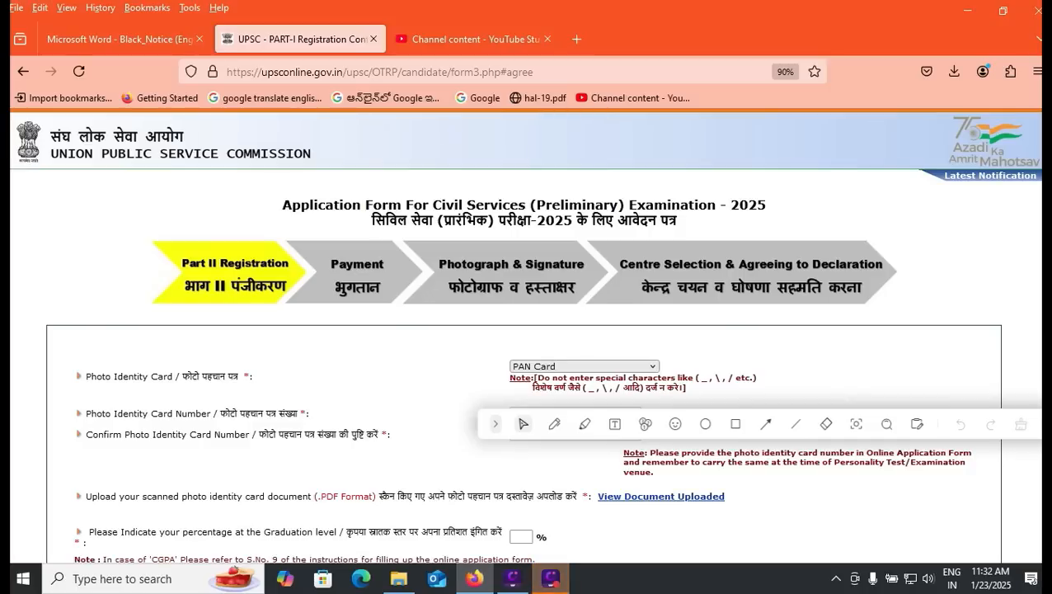
# Step: Enter 80 as the graduation percentage and bring up the notice PDF's attempts section
pyautogui.click(521, 537)
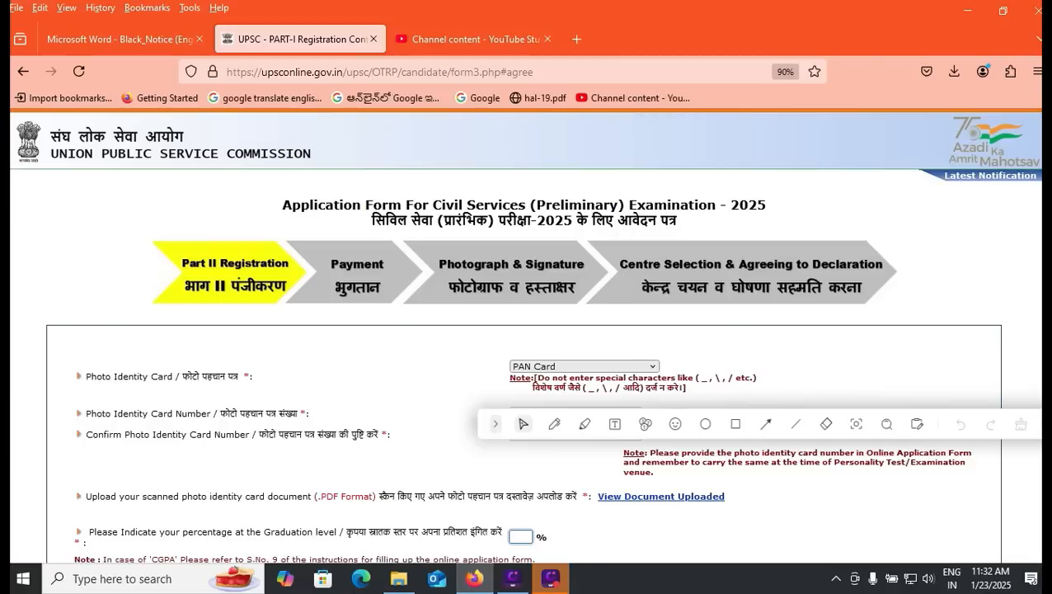
pyautogui.write('80')
pyautogui.scroll(-5, 527, 329)
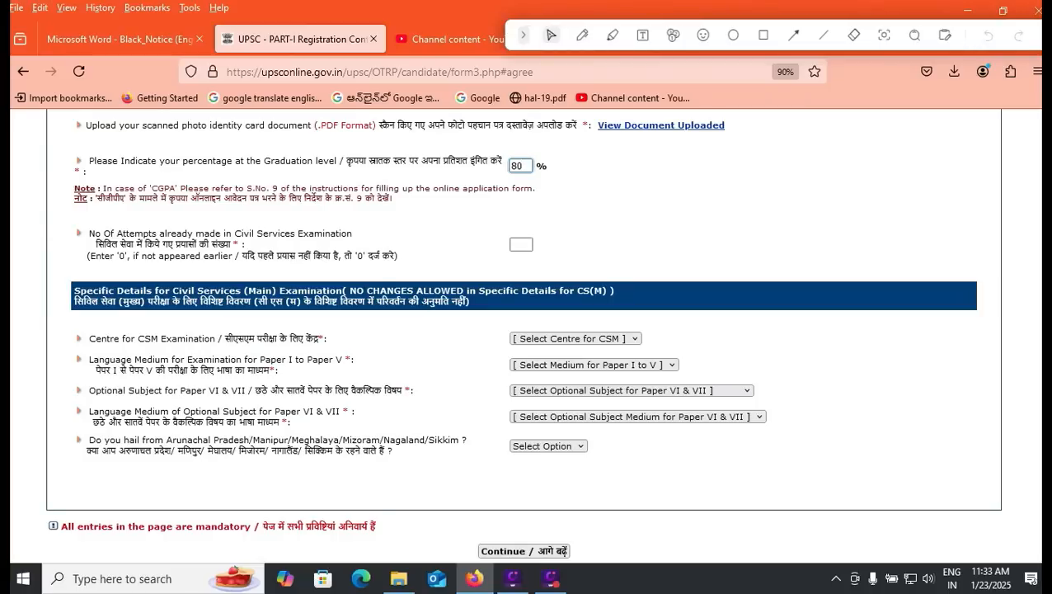
pyautogui.click(123, 38)
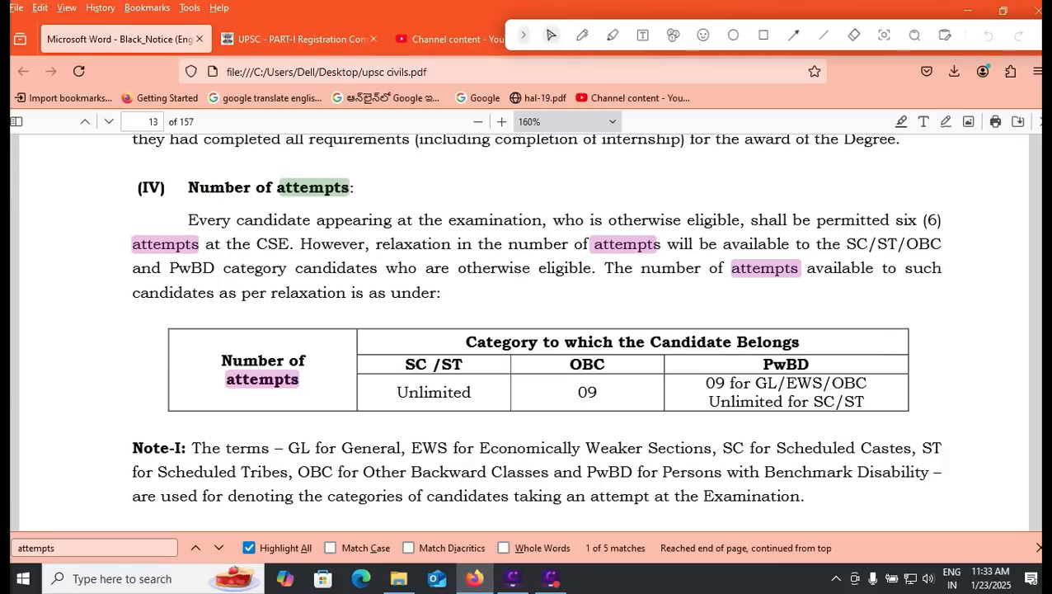
# Step: Enter 0 previous attempts after checking the notice's attempt rules
pyautogui.hotkey('ctrl', 'Tab')
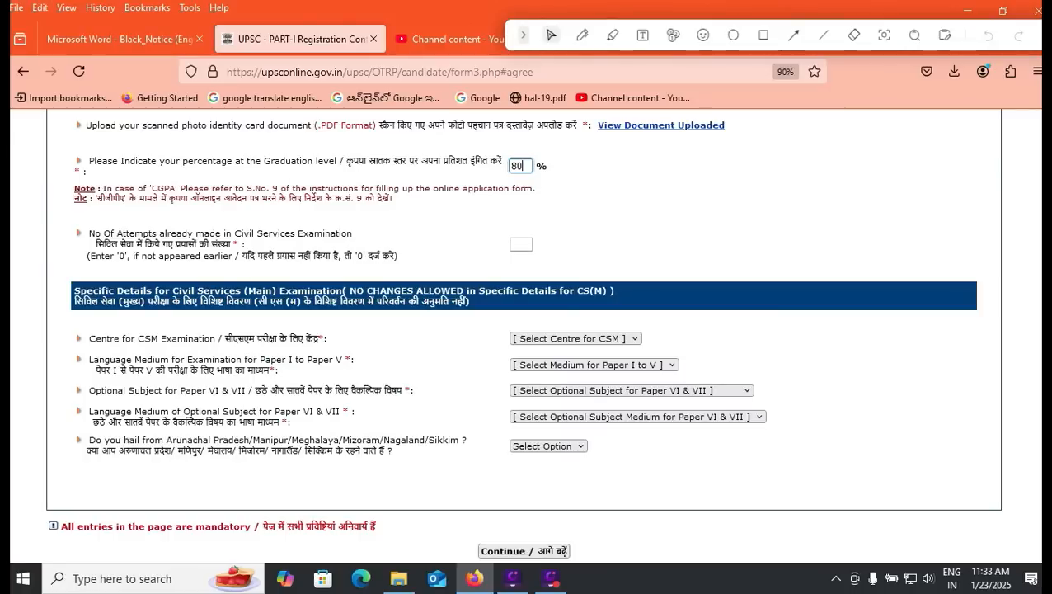
pyautogui.click(521, 244)
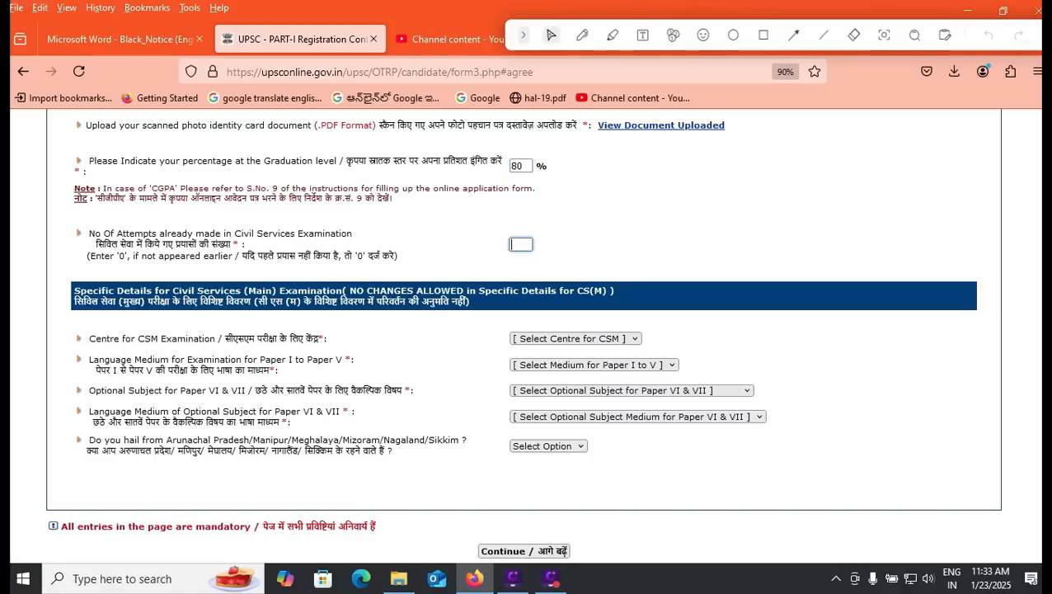
pyautogui.write('0')
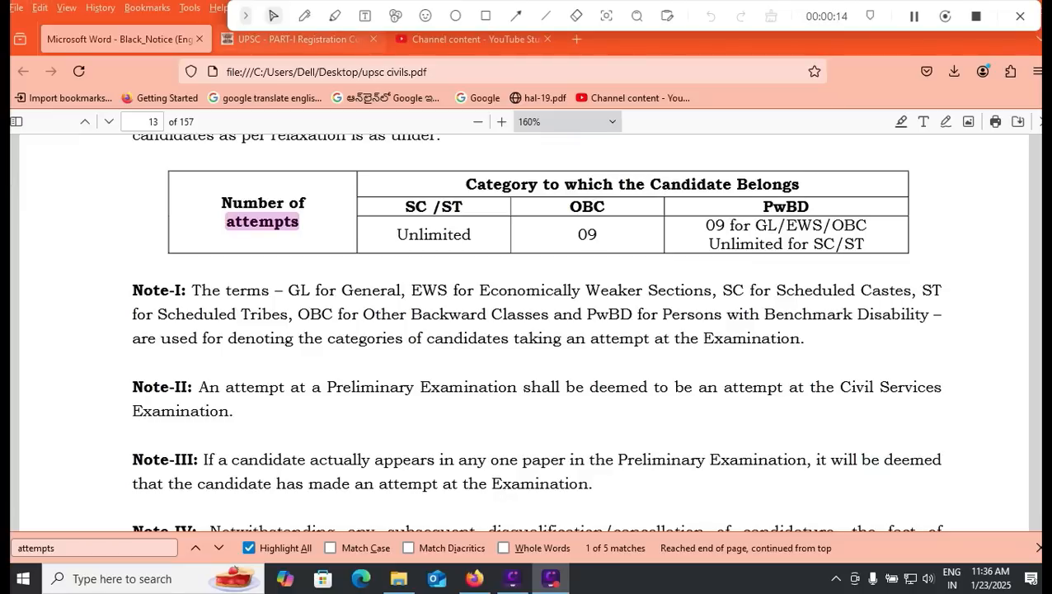
pyautogui.click(298, 39)
pyautogui.click(575, 339)
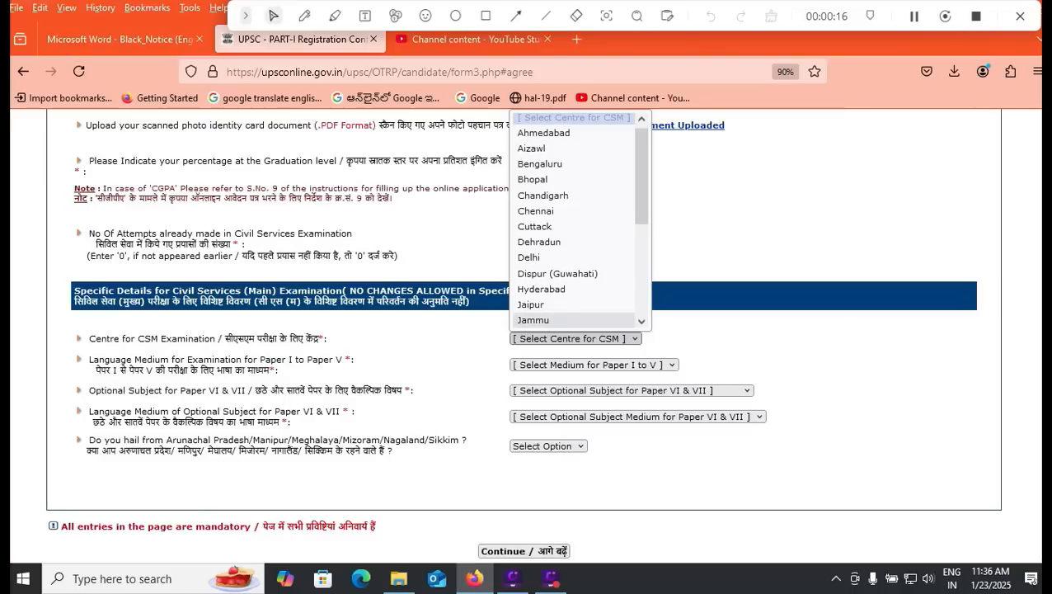
# Step: Choose Hyderabad as the Centre for CSM
pyautogui.press('Escape')
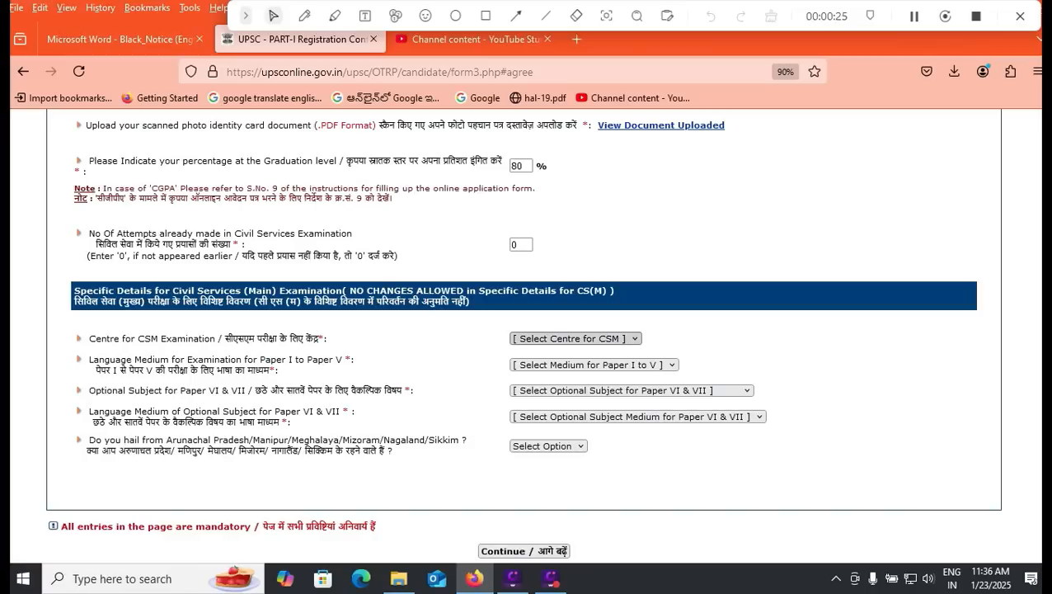
pyautogui.click(574, 338)
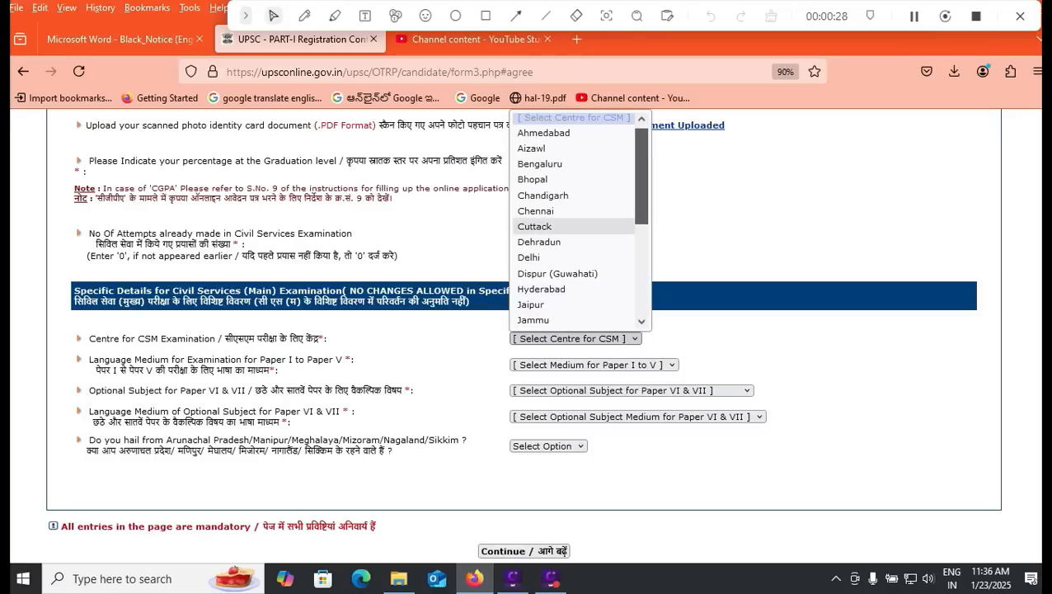
pyautogui.scroll(-3, 575, 226)
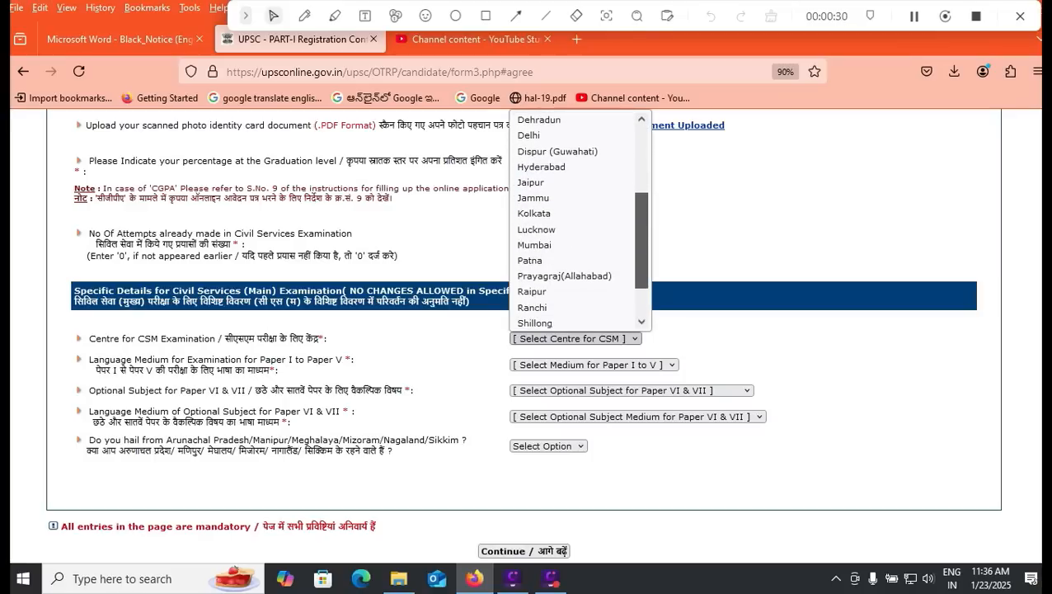
pyautogui.scroll(-2, 575, 226)
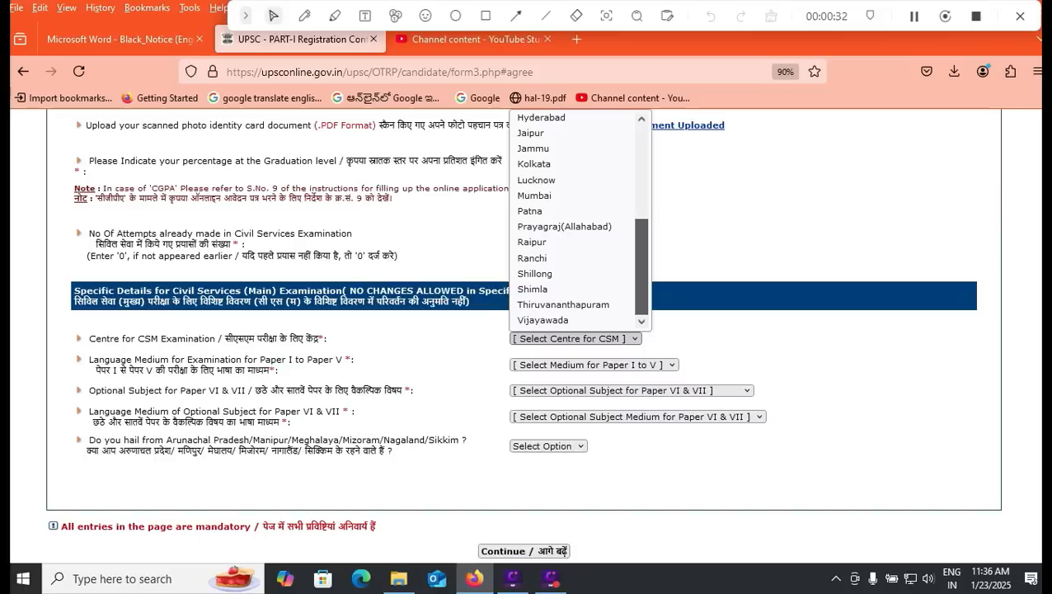
pyautogui.scroll(5, 575, 229)
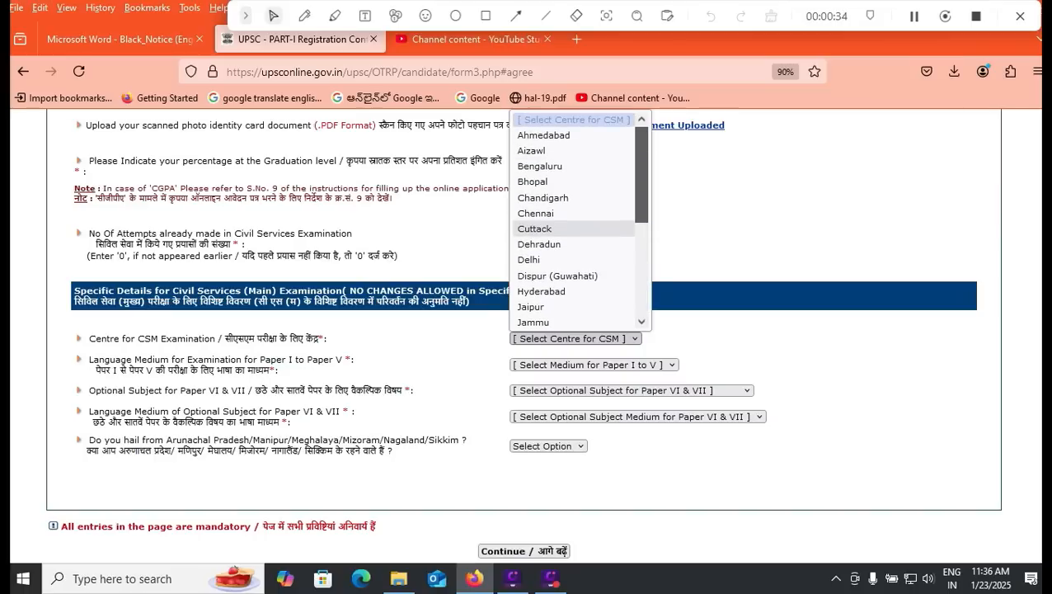
pyautogui.scroll(-3, 575, 229)
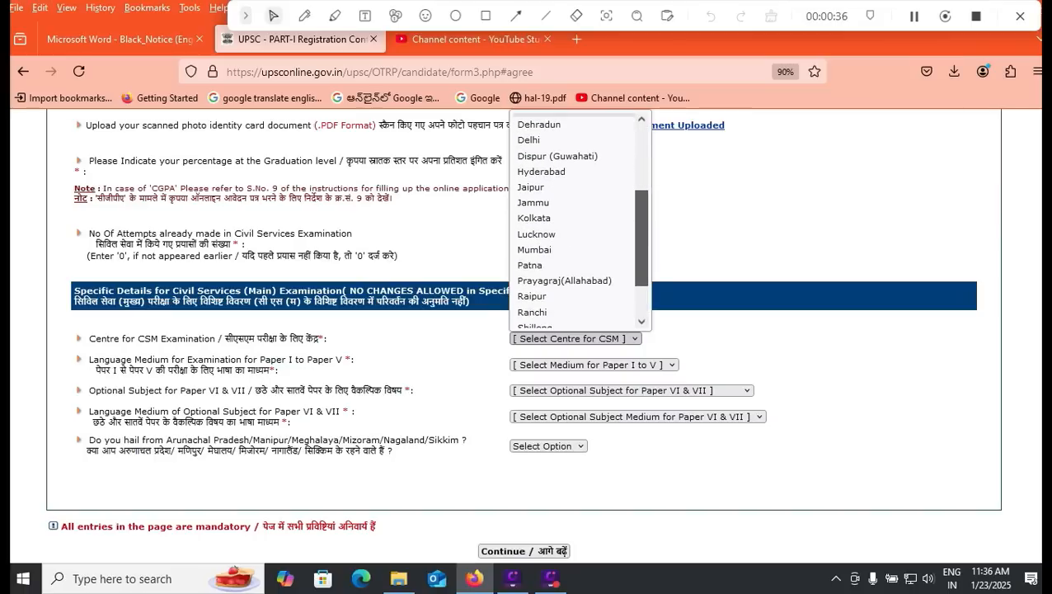
pyautogui.click(541, 172)
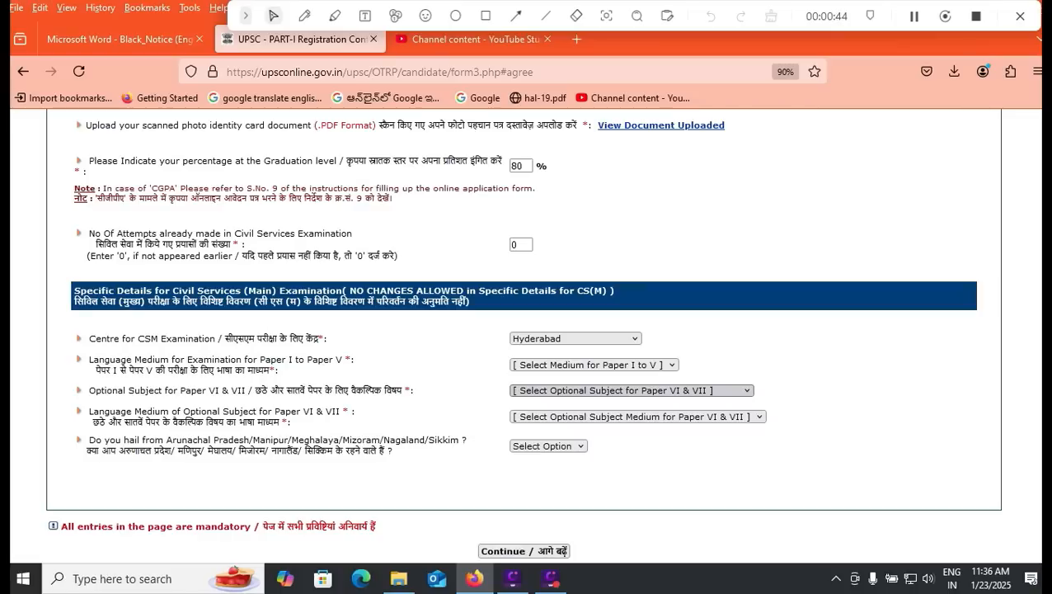
# Step: Set the Paper I–V language medium to ENGLISH, correcting an initial TELUGU choice
pyautogui.click(595, 364)
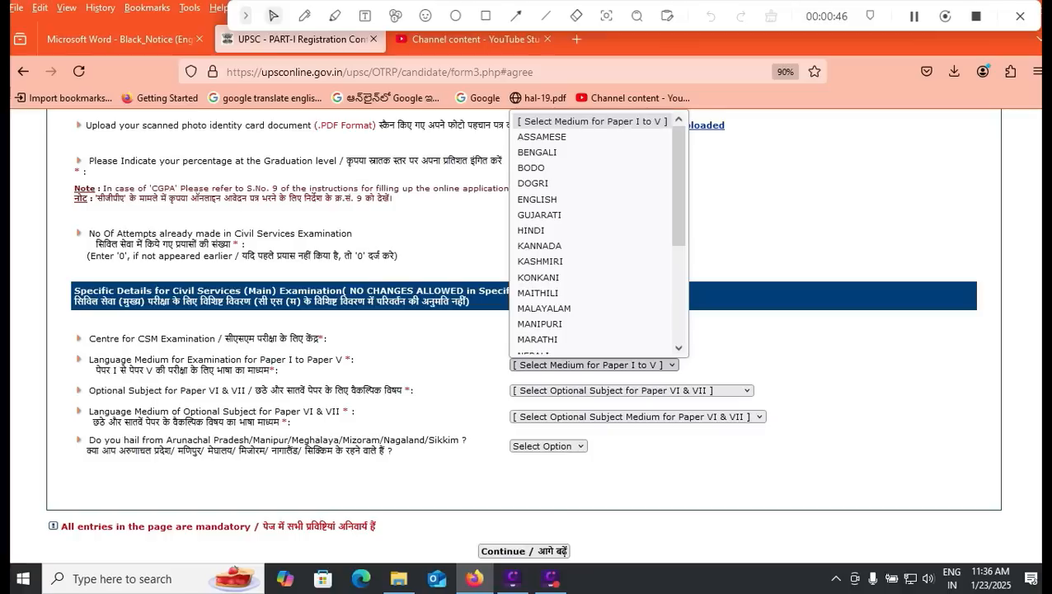
pyautogui.moveTo(678, 185); pyautogui.dragTo(678, 285)
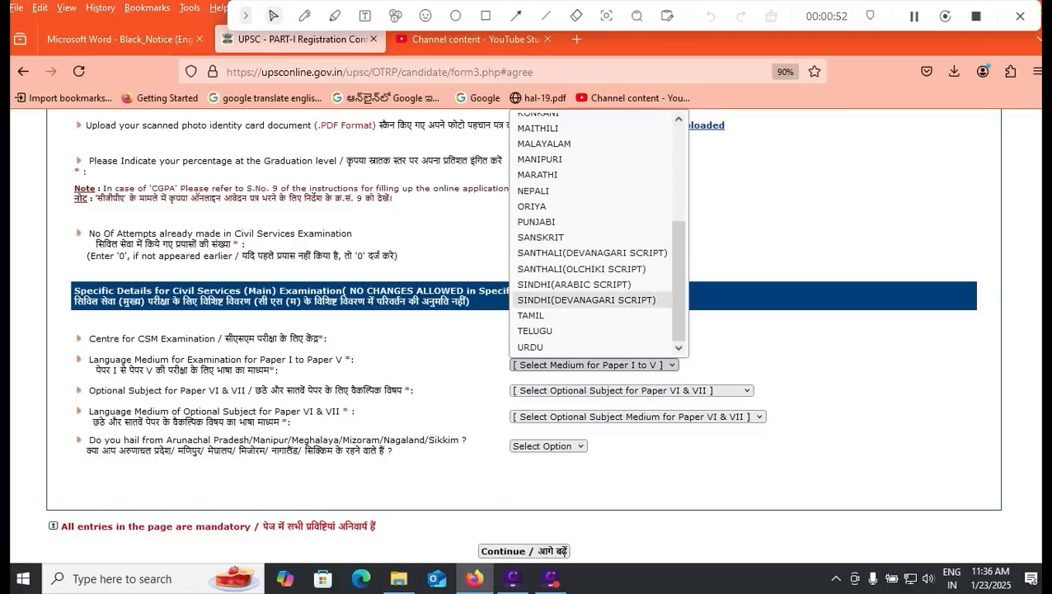
pyautogui.click(534, 330)
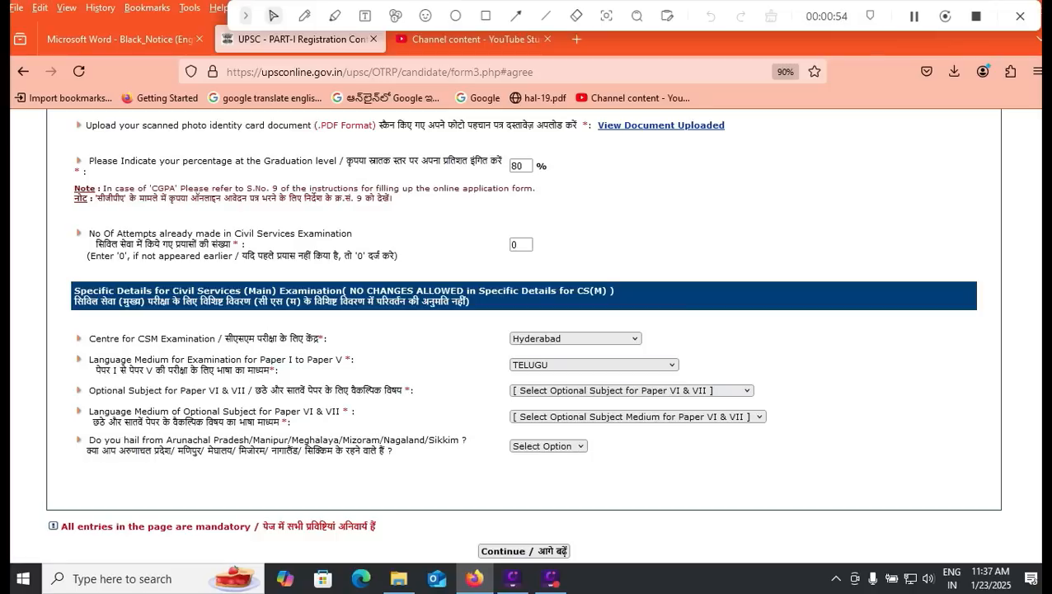
pyautogui.click(587, 365)
pyautogui.scroll(3, 587, 212)
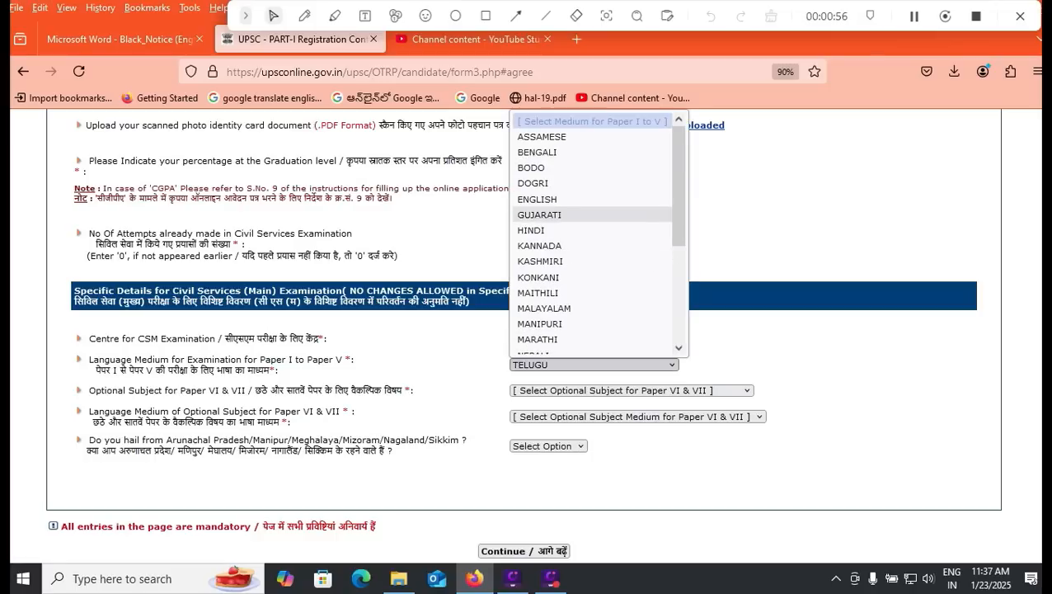
pyautogui.click(537, 198)
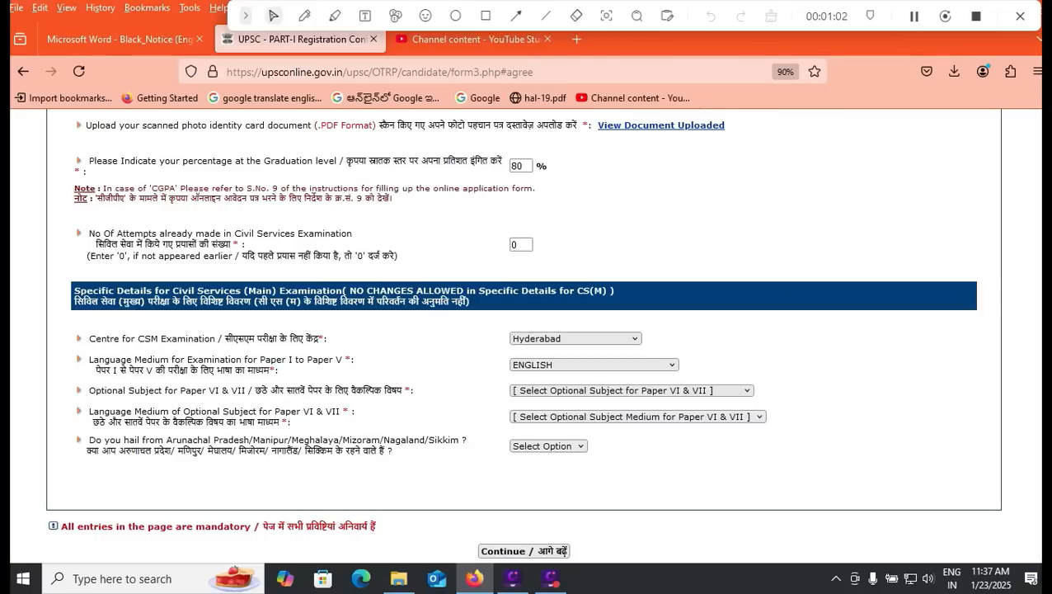
pyautogui.click(631, 390)
pyautogui.scroll(-1, 594, 371)
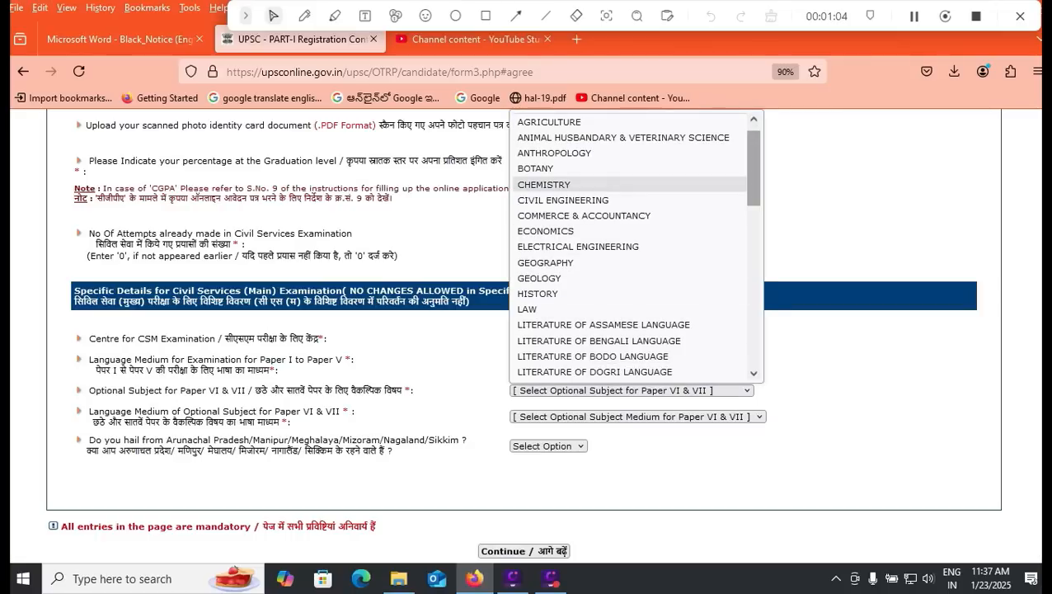
# Step: Pick PUBLIC ADMINISTRATION optional in ENGLISH medium and TELUGU for Papers I–V
pyautogui.moveTo(753, 184); pyautogui.dragTo(754, 337)
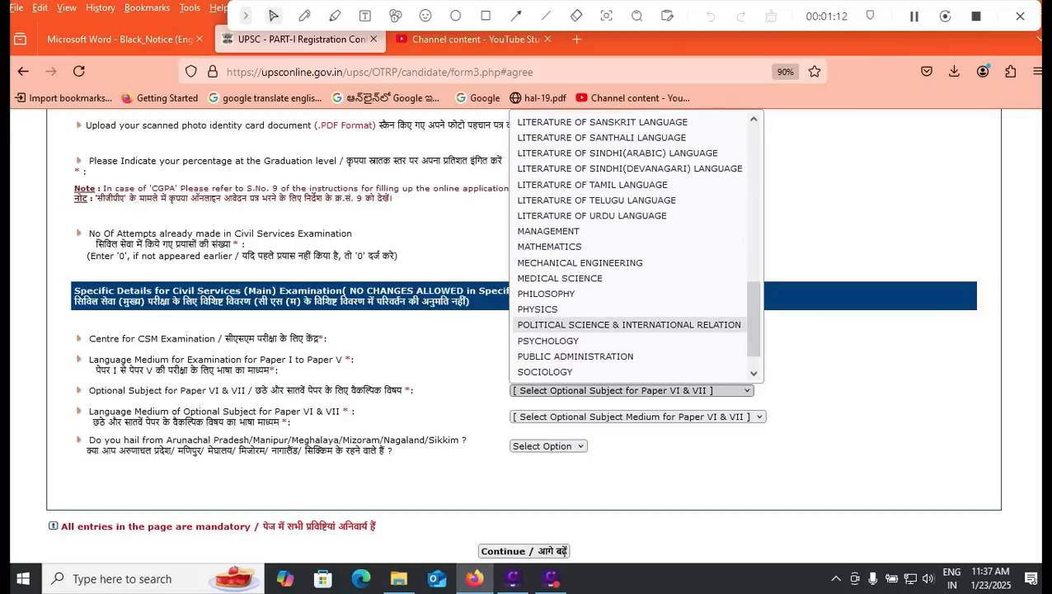
pyautogui.click(576, 356)
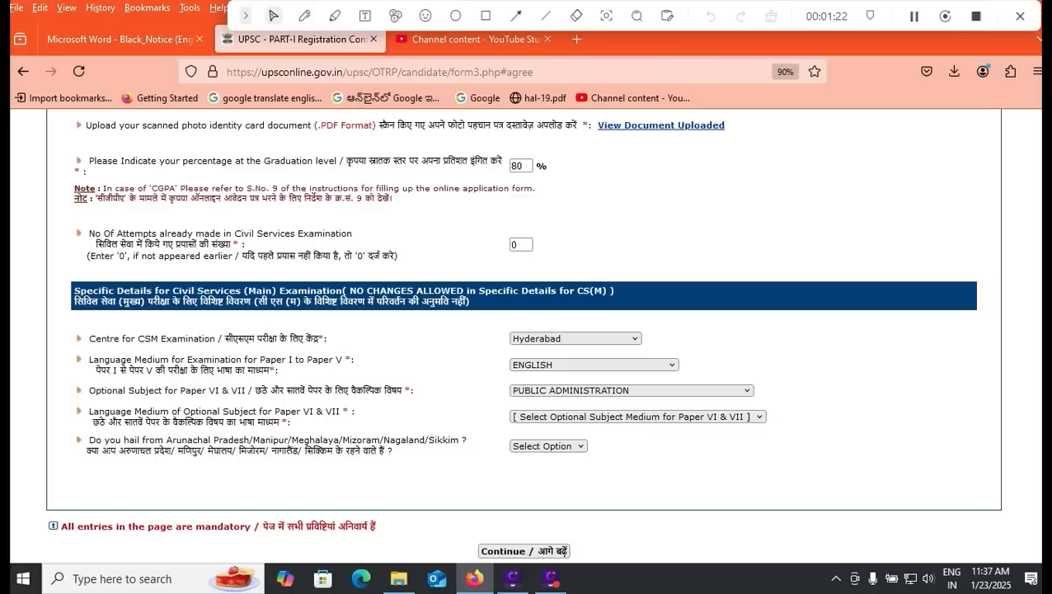
pyautogui.click(639, 418)
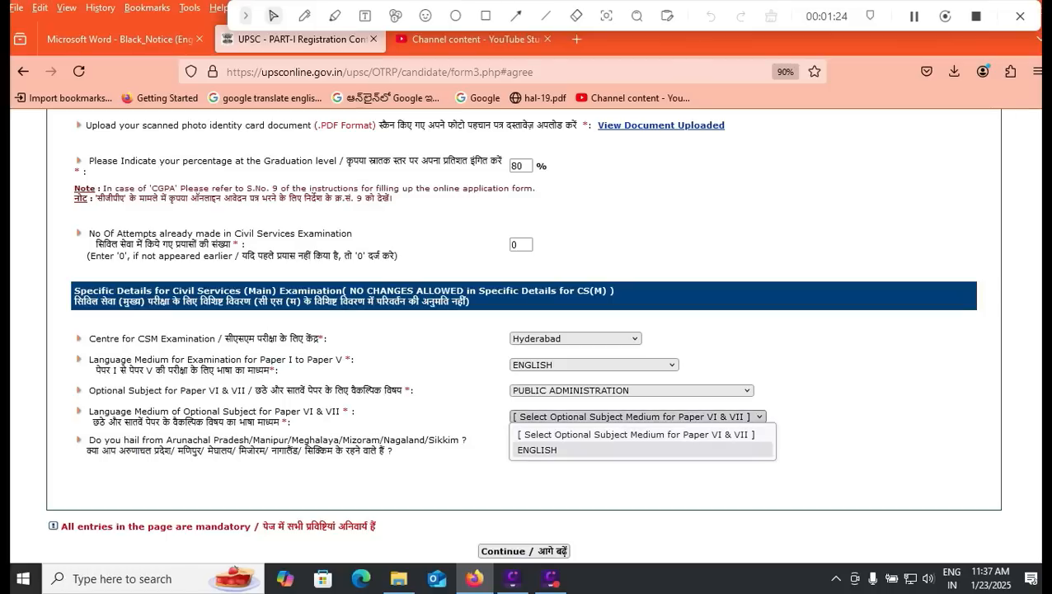
pyautogui.click(578, 450)
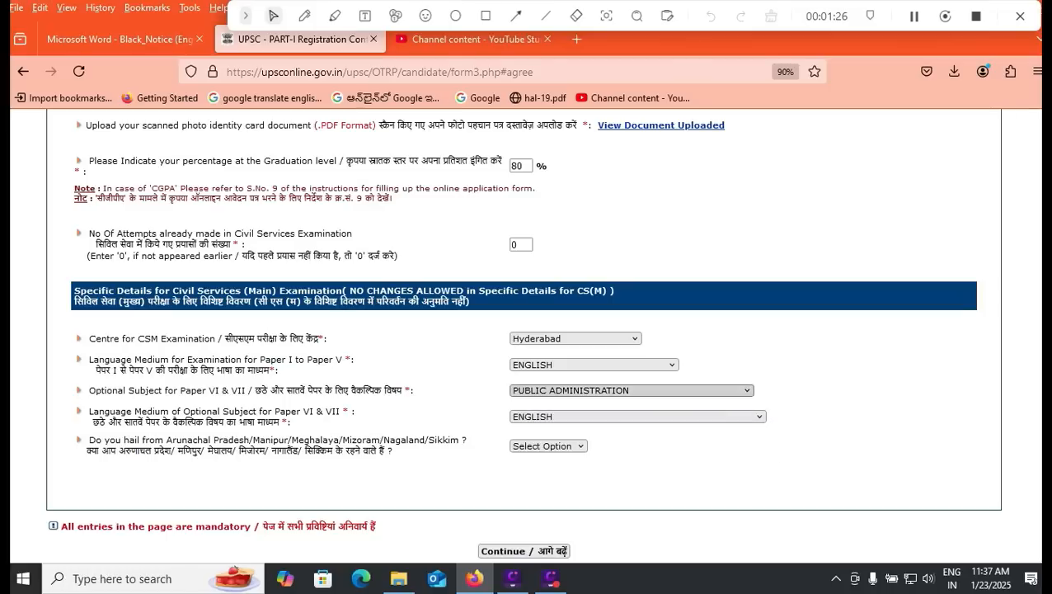
pyautogui.click(594, 364)
pyautogui.scroll(-4, 577, 239)
pyautogui.click(569, 332)
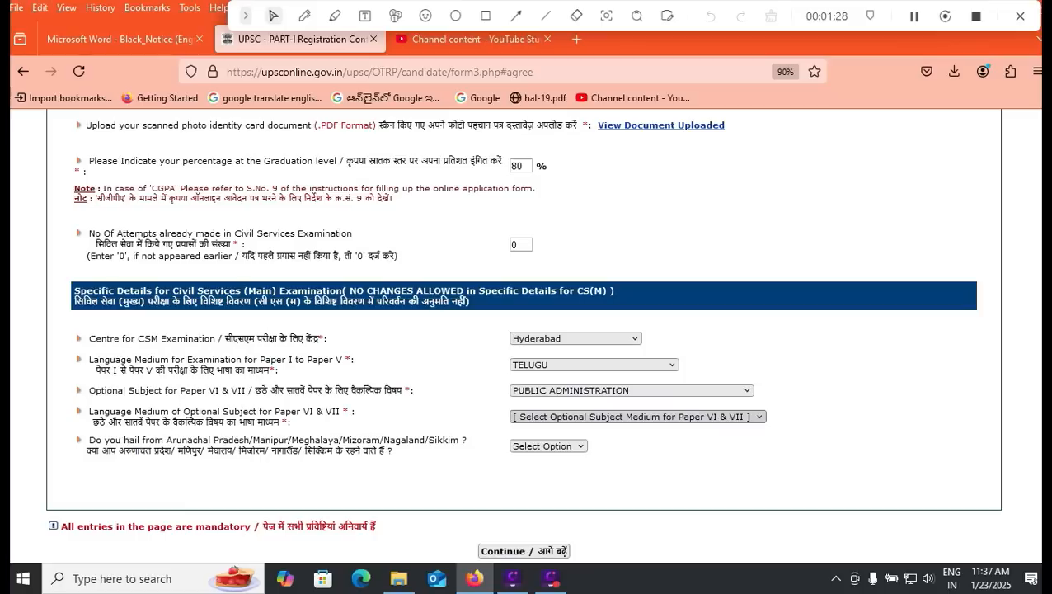
pyautogui.click(638, 416)
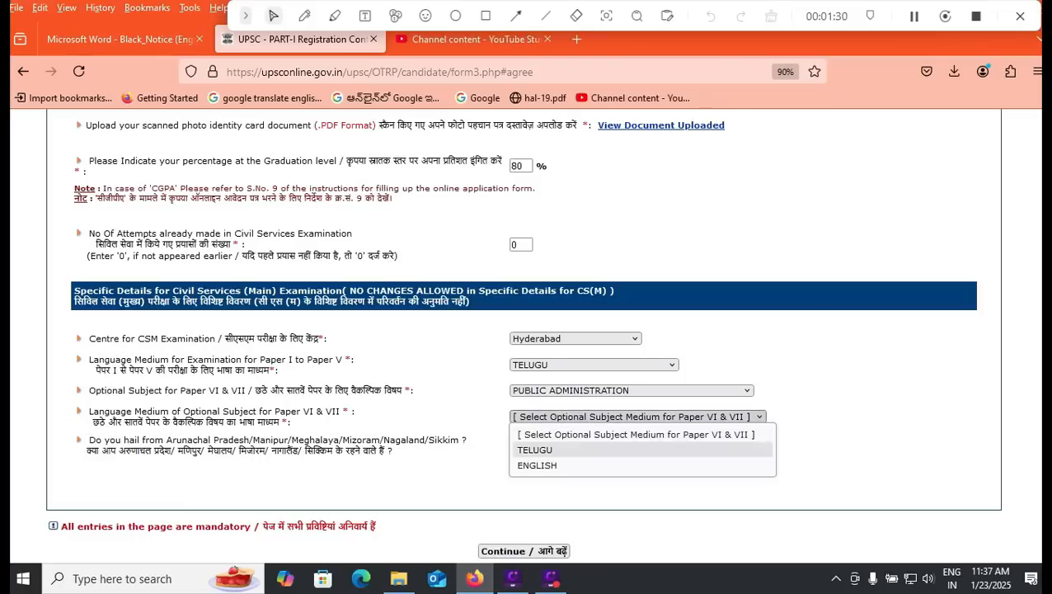
pyautogui.click(537, 465)
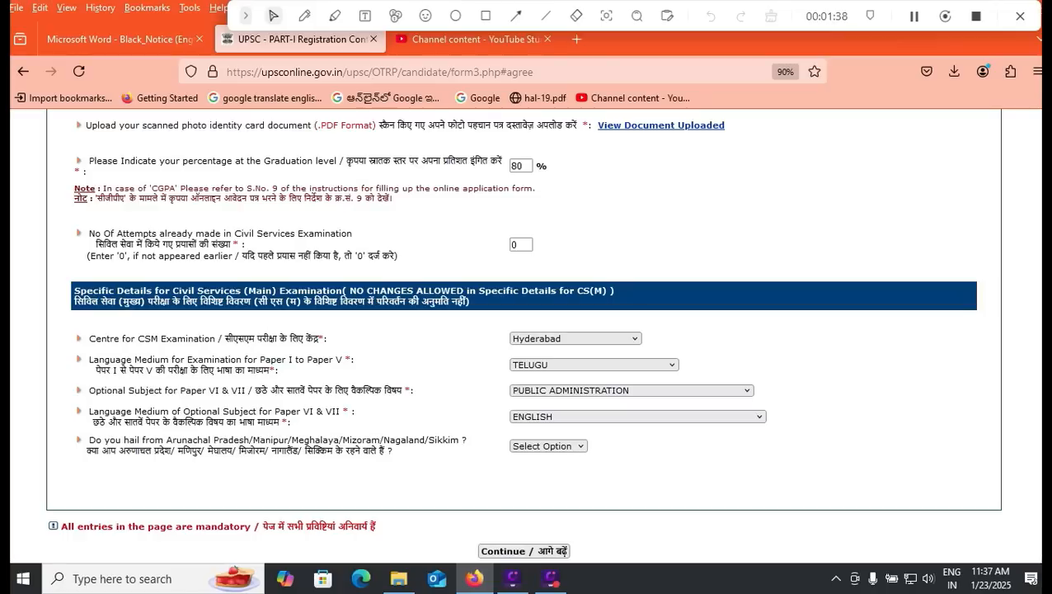
# Step: Answer No for North-East, set Paper A language to TELUGU, and submit the Main details
pyautogui.click(548, 446)
pyautogui.click(532, 495)
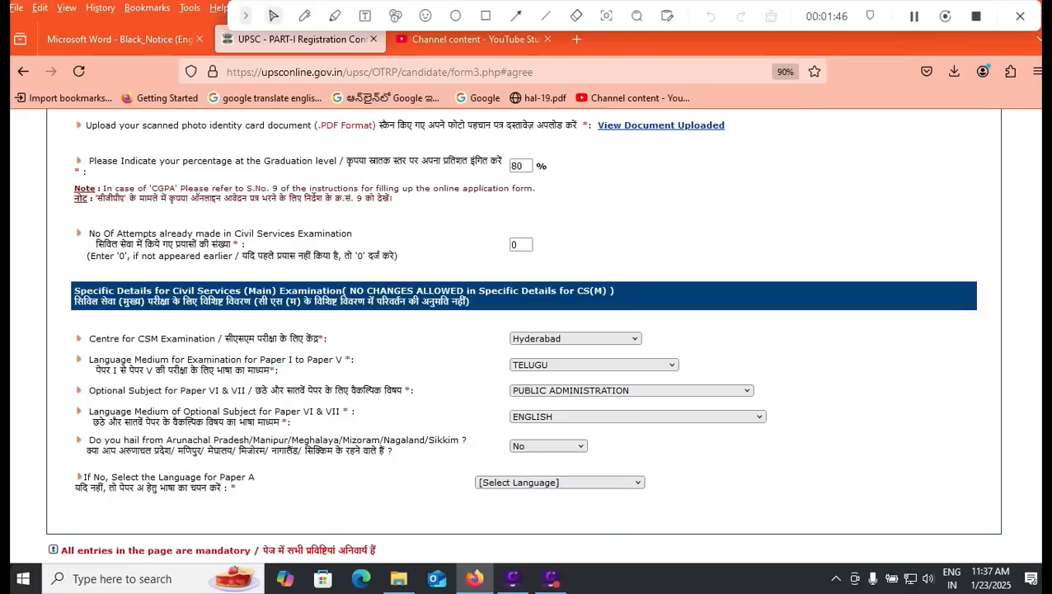
pyautogui.click(560, 482)
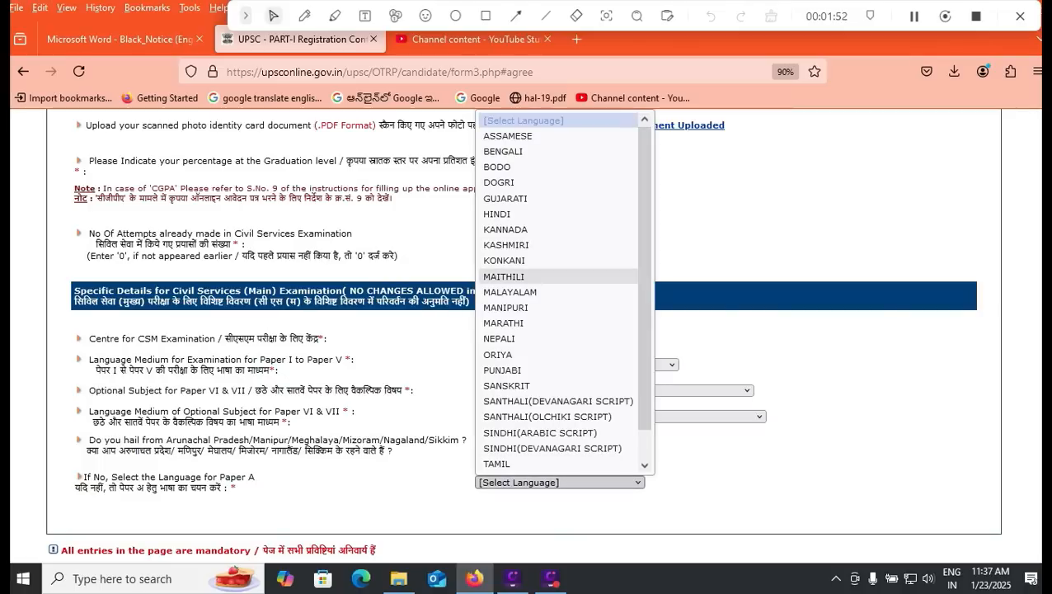
pyautogui.scroll(-1, 561, 289)
pyautogui.scroll(1, 561, 288)
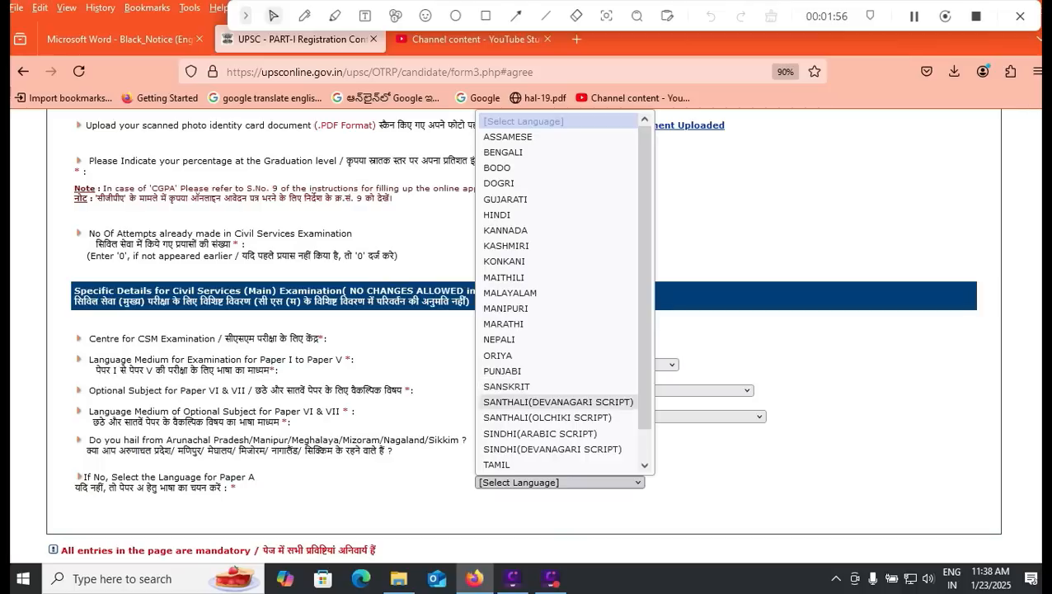
pyautogui.click(497, 465)
pyautogui.click(559, 482)
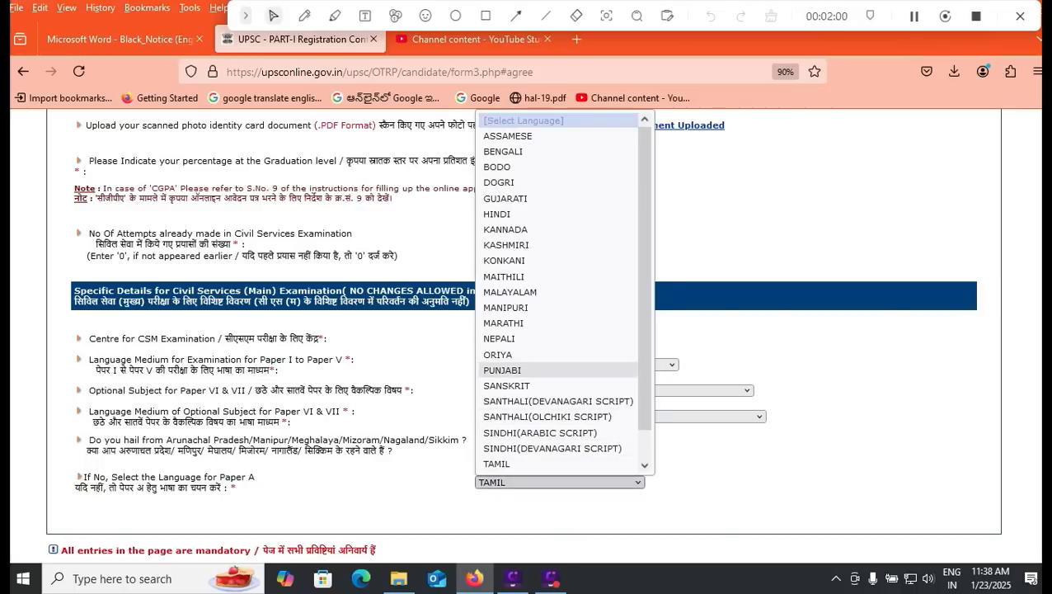
pyautogui.scroll(-1, 502, 370)
pyautogui.click(500, 449)
pyautogui.scroll(-1, 499, 449)
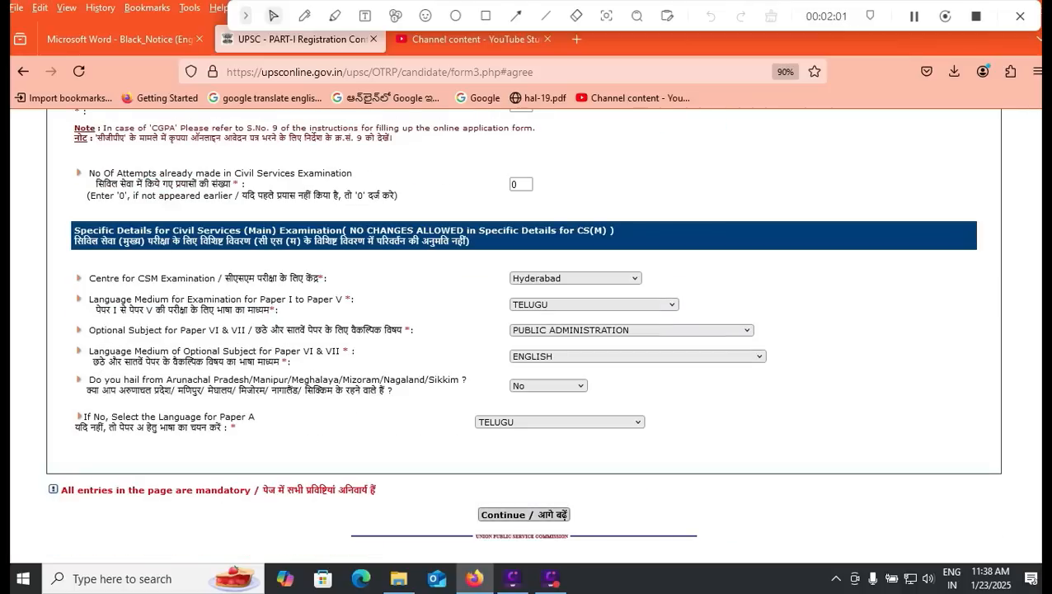
pyautogui.click(565, 514)
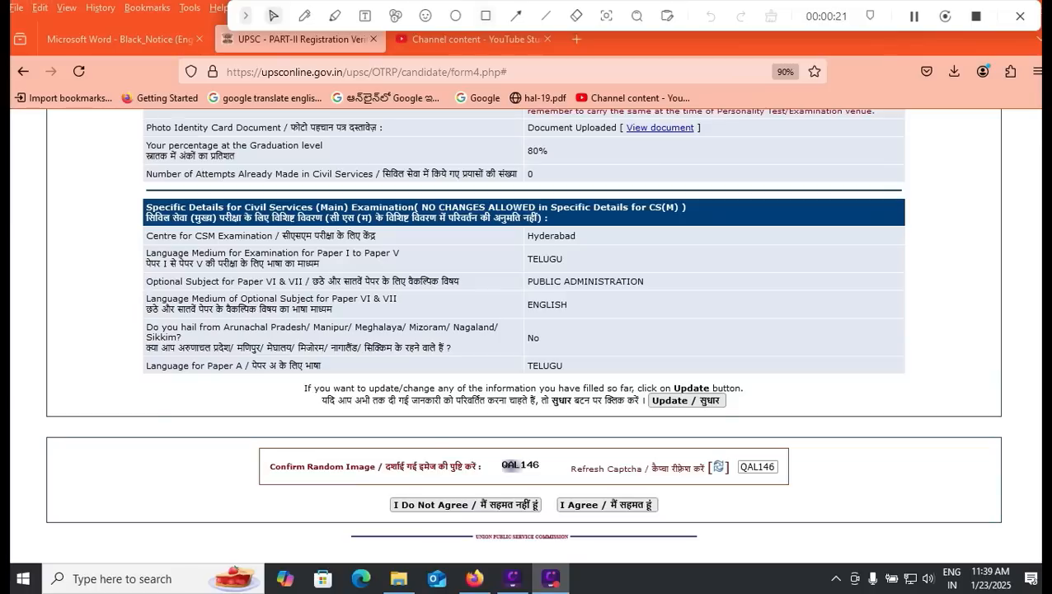
# Step: Agree to the Part-II summary and confirm that it can no longer be changed
pyautogui.click(486, 16)
pyautogui.moveTo(628, 384); pyautogui.dragTo(745, 421)
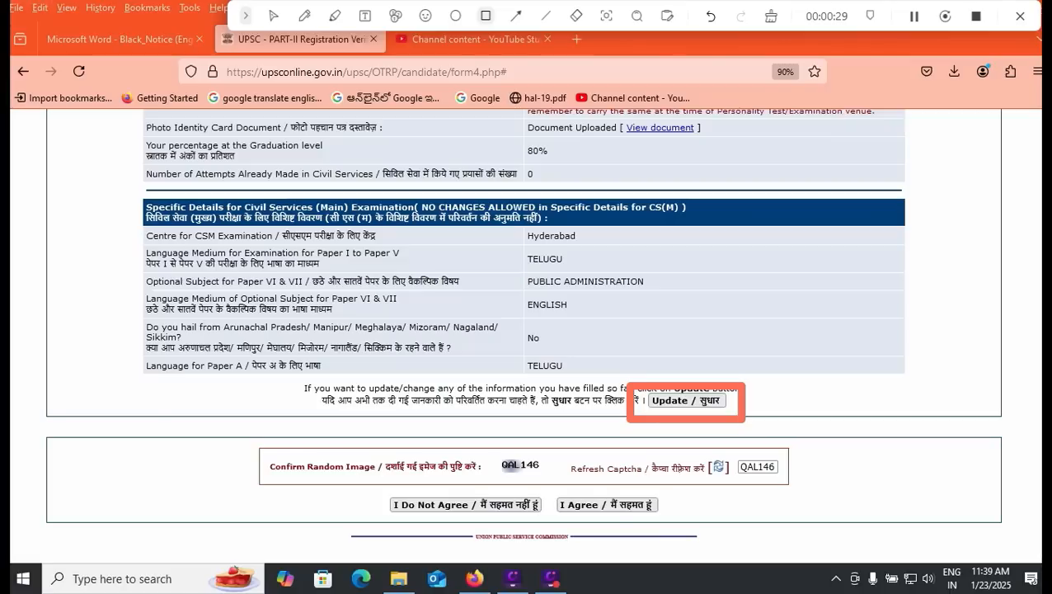
pyautogui.moveTo(786, 436); pyautogui.dragTo(844, 465)
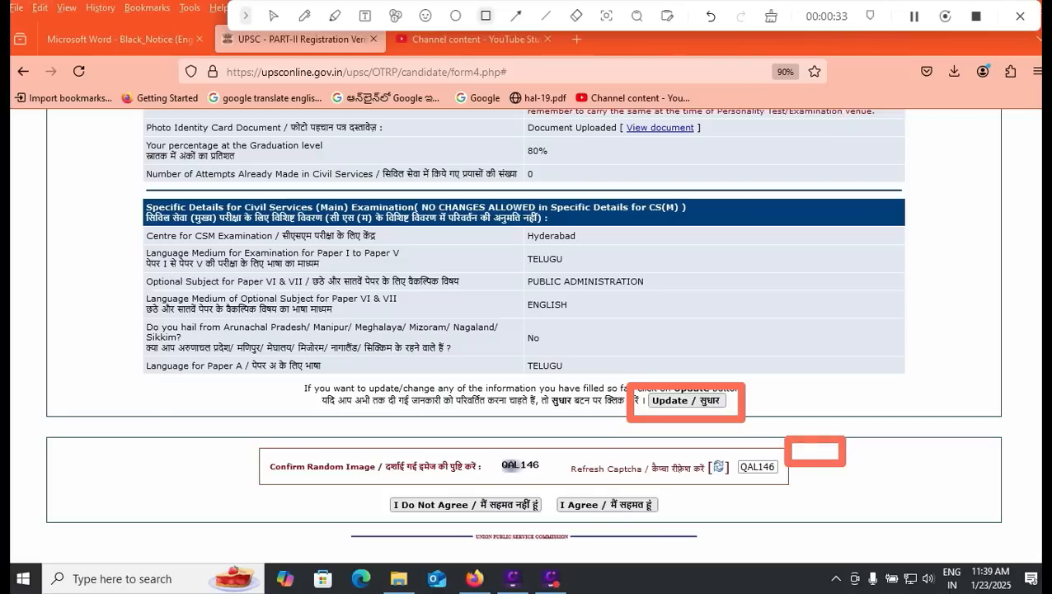
pyautogui.click(771, 16)
pyautogui.click(274, 16)
pyautogui.click(607, 505)
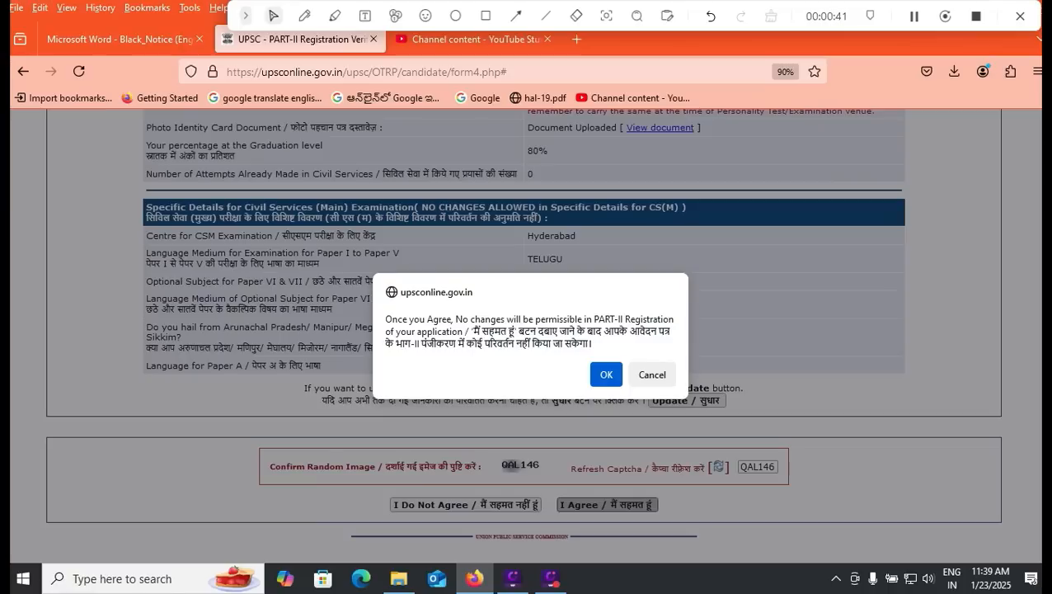
pyautogui.click(607, 374)
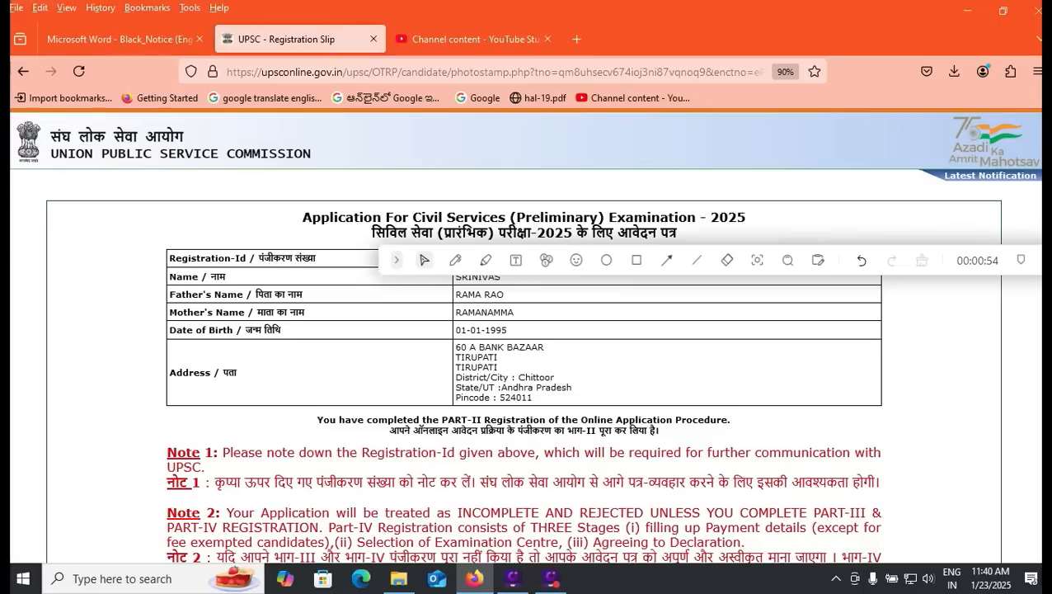
# Step: Open 'Detailed Application Form of CSM PART III' from the Latest Notification
pyautogui.click(636, 259)
pyautogui.moveTo(889, 149); pyautogui.dragTo(1045, 192)
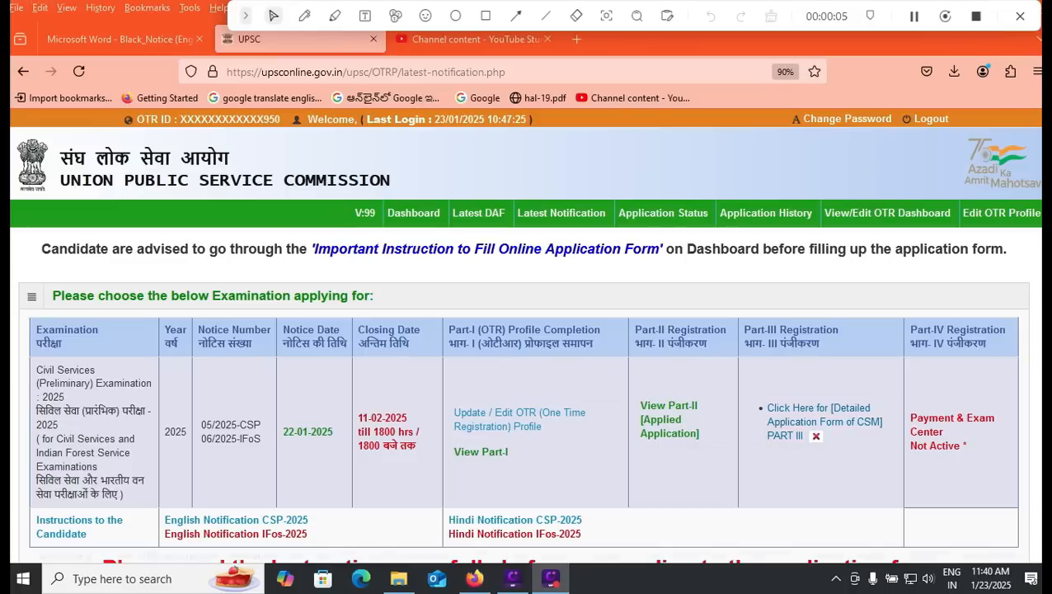
pyautogui.click(824, 421)
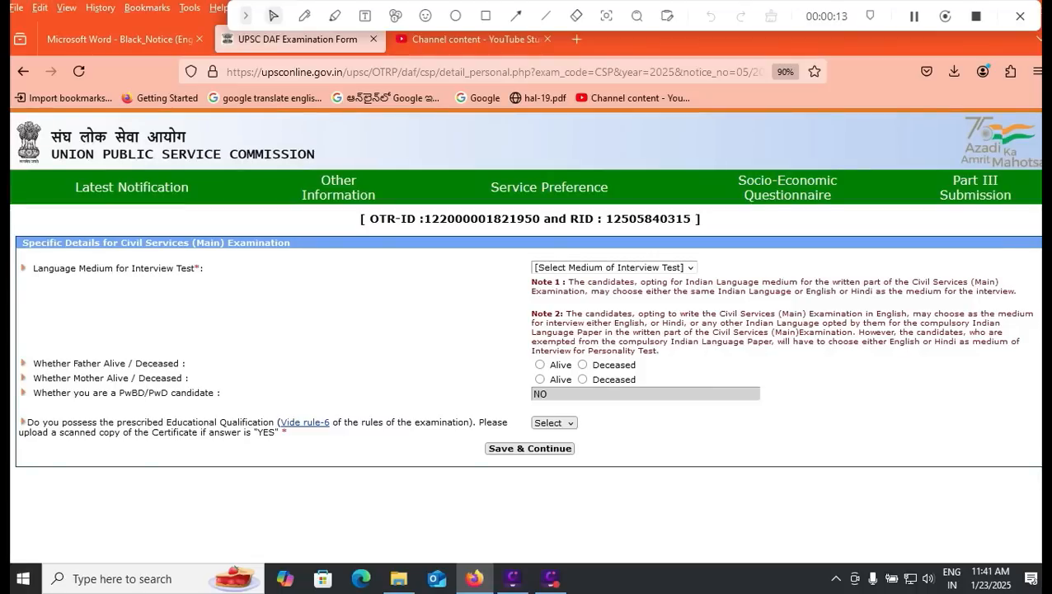
# Step: Set TELUGU interview medium, mark father and mother Alive, keep PwBD No, answer Yes to qualification
pyautogui.click(615, 267)
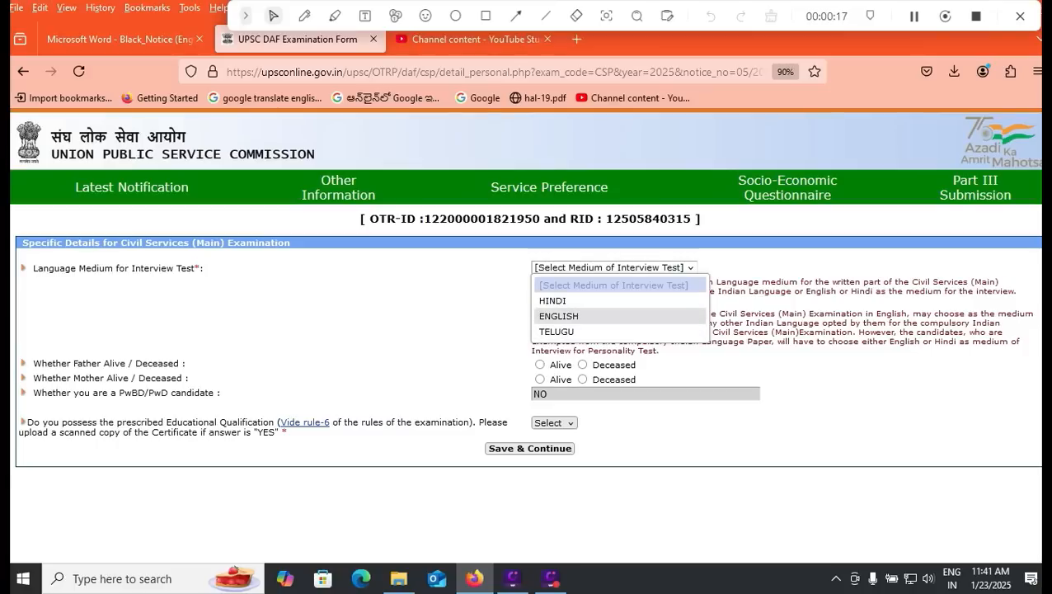
pyautogui.click(557, 331)
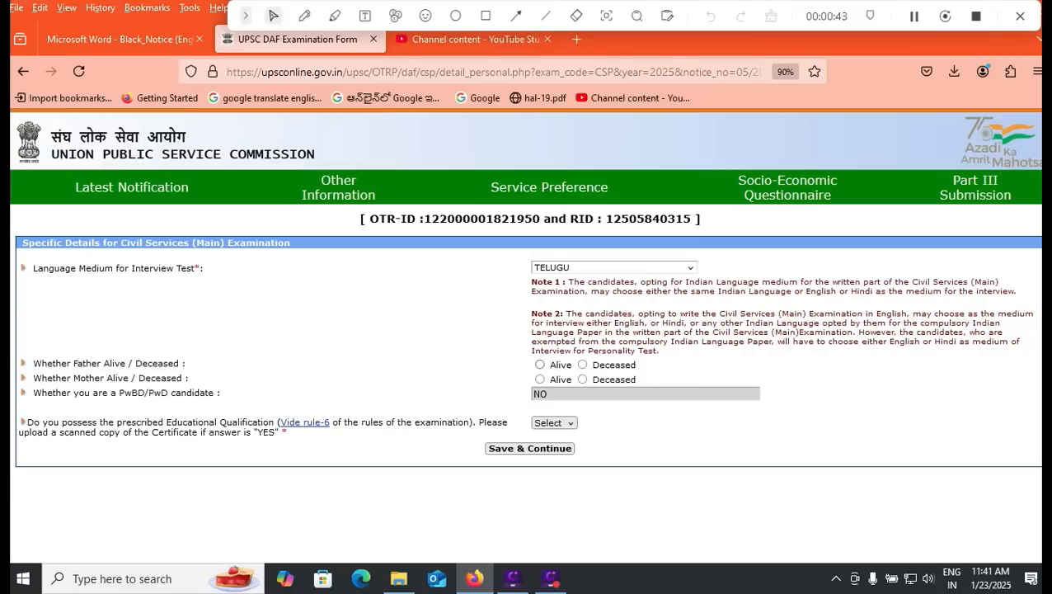
pyautogui.click(540, 365)
pyautogui.click(540, 379)
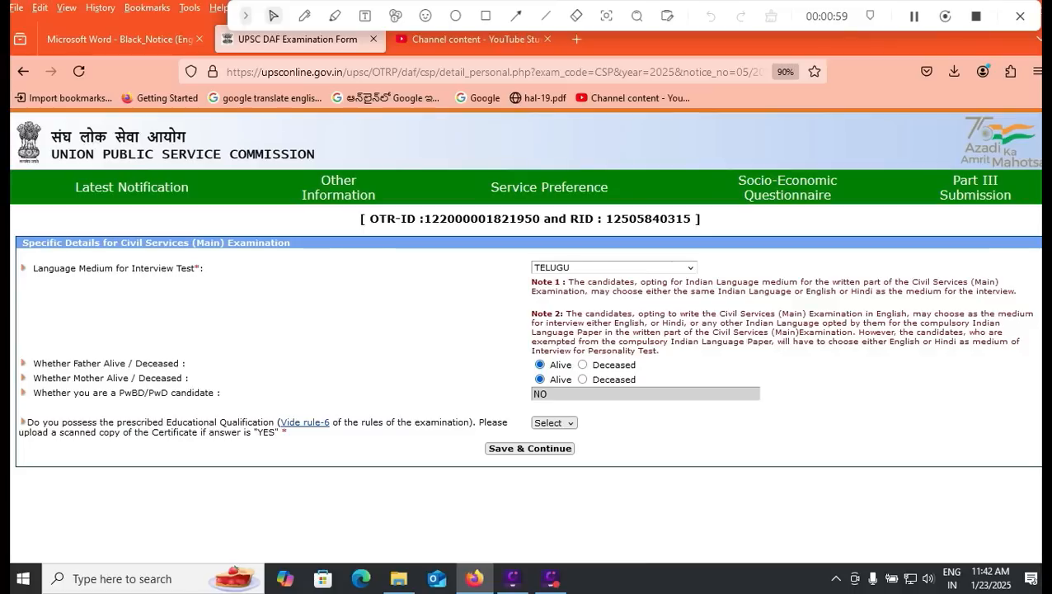
pyautogui.click(577, 394)
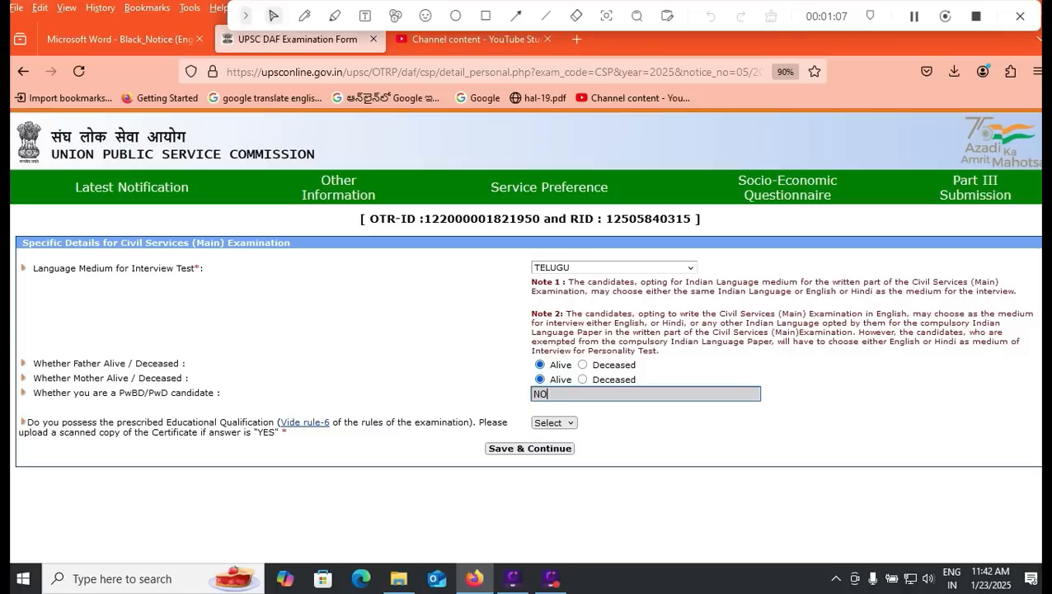
pyautogui.click(554, 423)
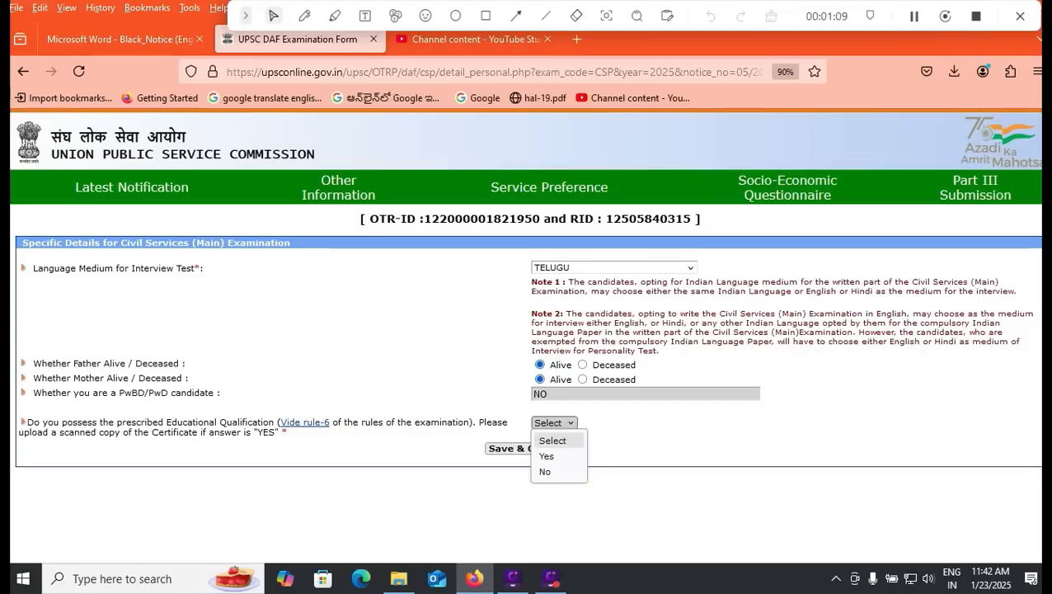
pyautogui.click(547, 456)
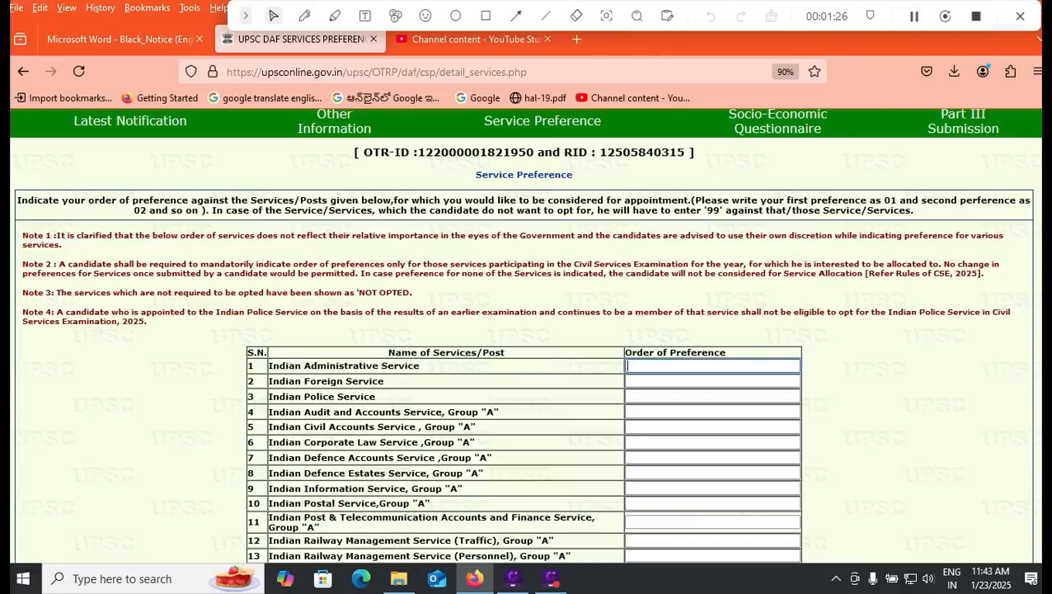
# Step: Enter service preference numbers, settling on 01 for Indian Police Service
pyautogui.scroll(-5, 525, 330)
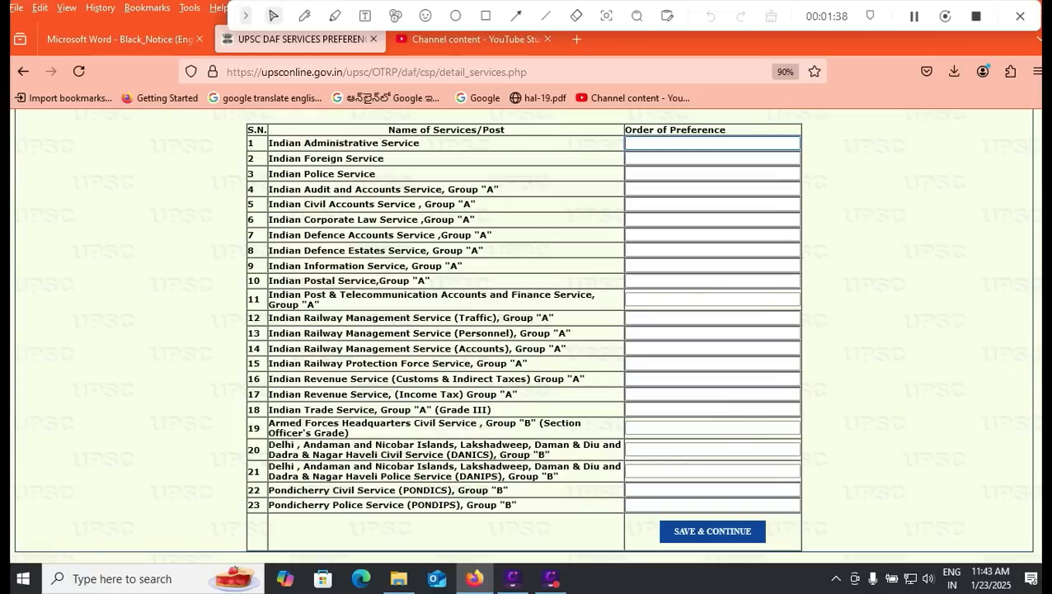
pyautogui.scroll(1, 524, 337)
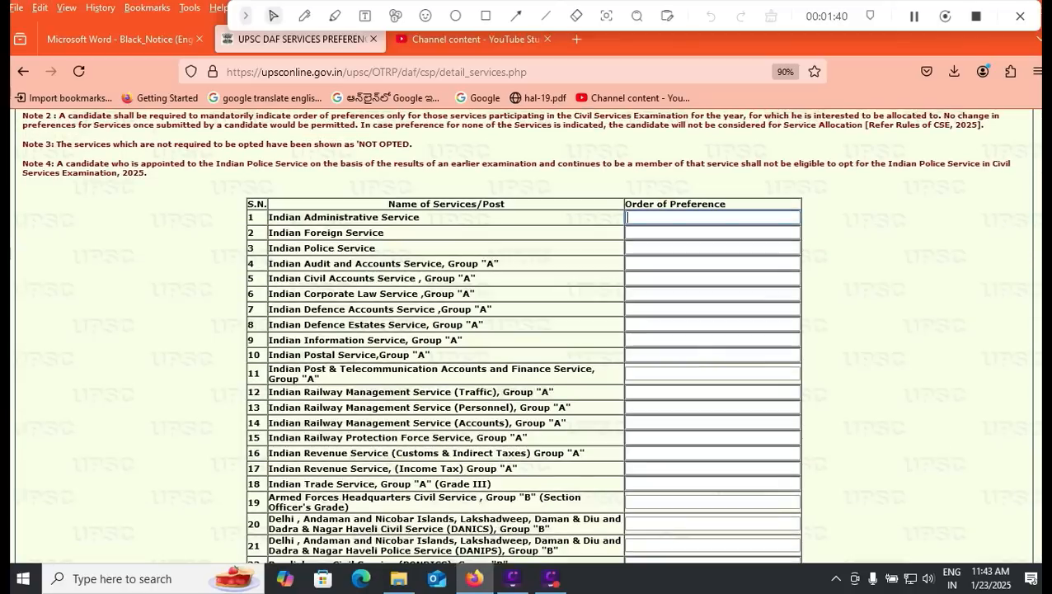
pyautogui.scroll(-1, 524, 336)
pyautogui.scroll(-1, 524, 337)
pyautogui.scroll(2, 524, 336)
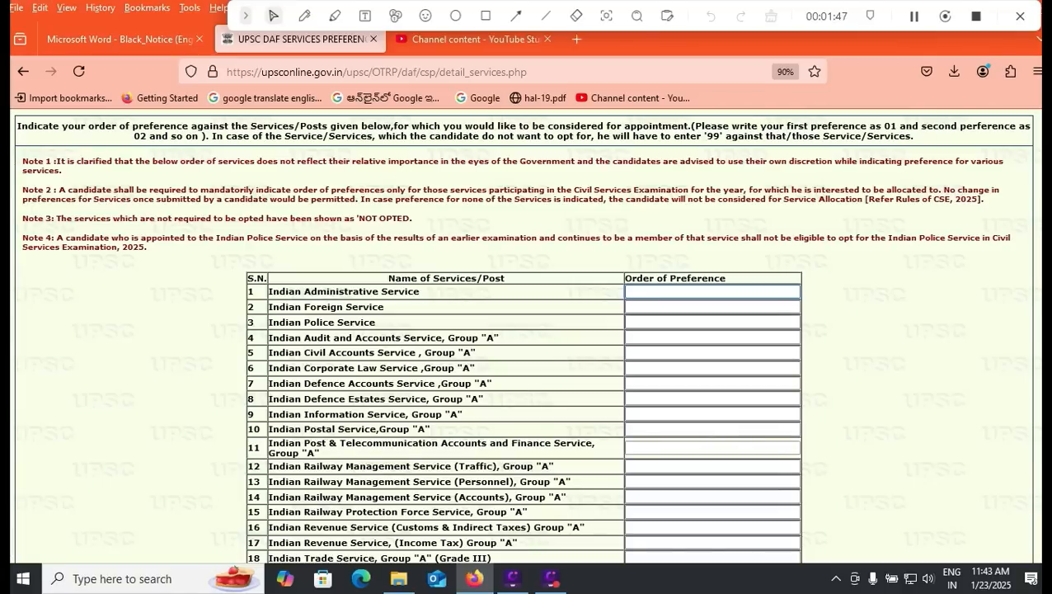
pyautogui.write('01')
pyautogui.click(712, 322)
pyautogui.write('02')
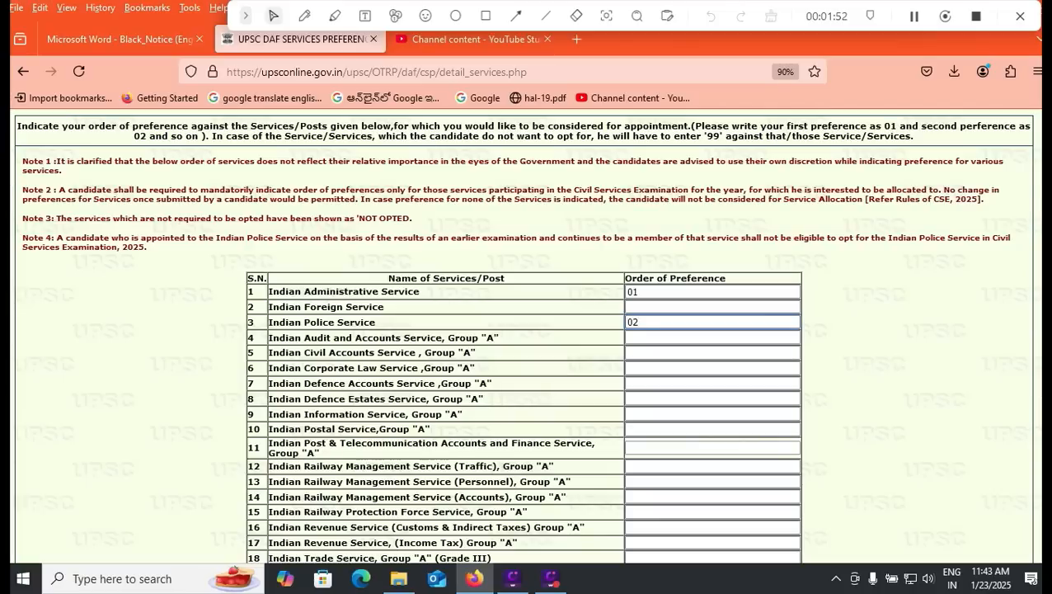
pyautogui.click(712, 307)
pyautogui.write('03')
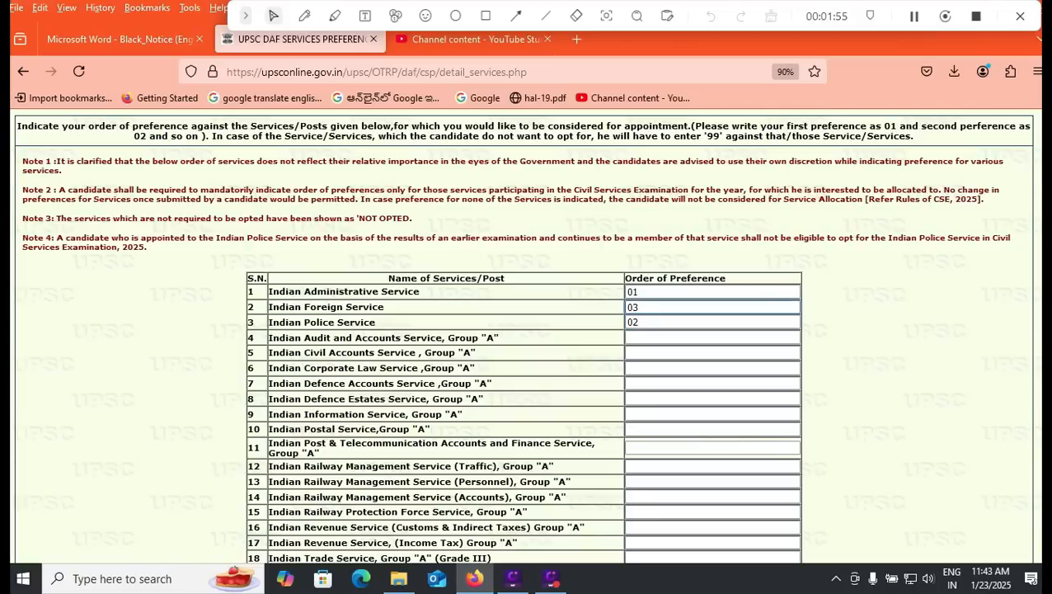
pyautogui.press('Tab')
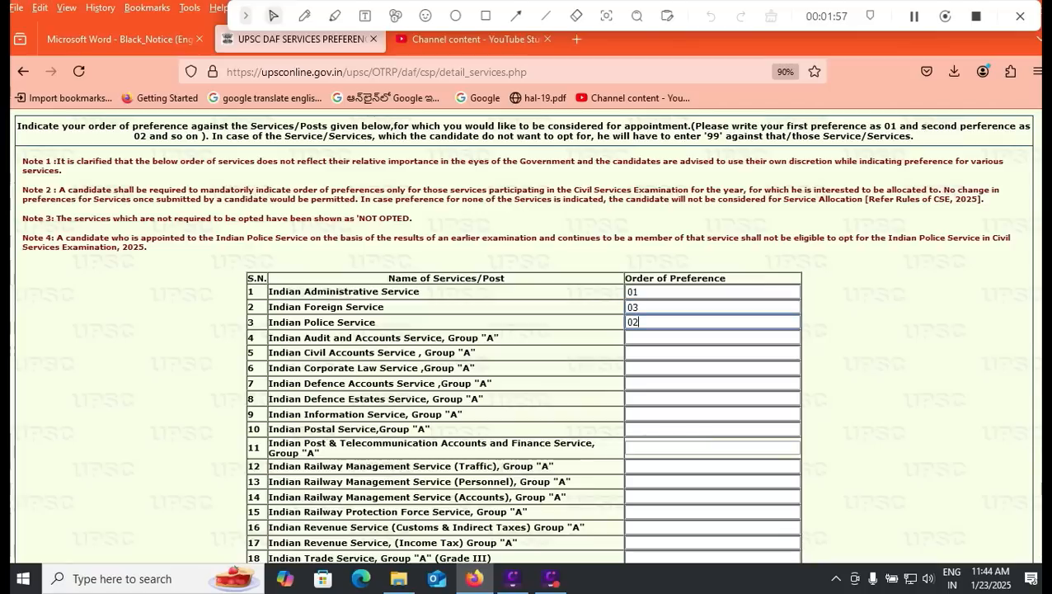
pyautogui.write('01')
# Step: Mark IAS, IFS, Audit and Accounts, and Civil Accounts services 99 (not opting)
pyautogui.hotkey('shift', 'Tab')
pyautogui.hotkey('shift', 'Tab')
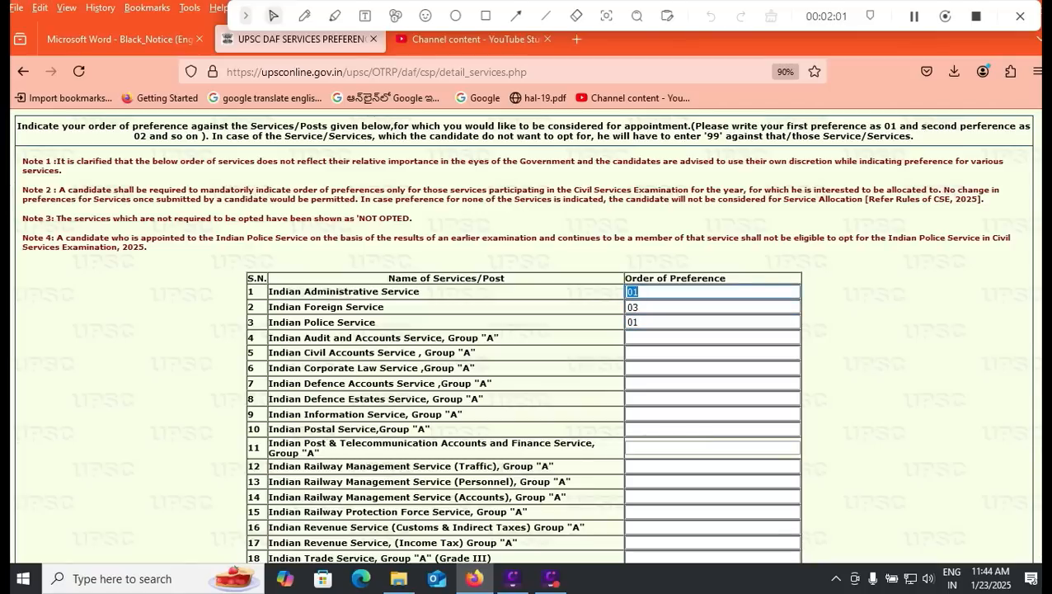
pyautogui.write('99')
pyautogui.press('Tab')
pyautogui.write('99')
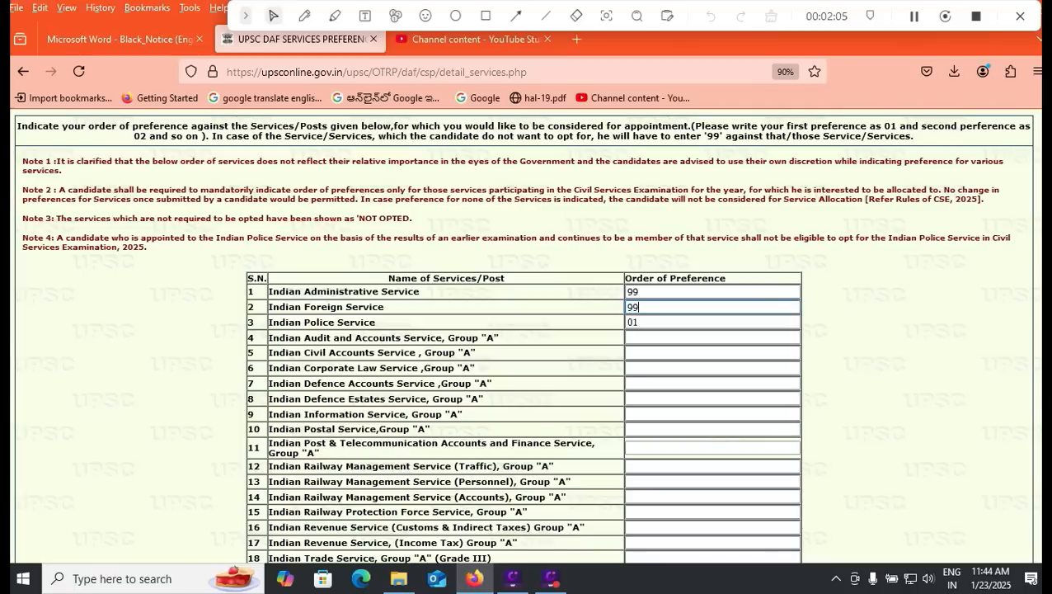
pyautogui.press('Tab')
pyautogui.press('Tab')
pyautogui.write('99')
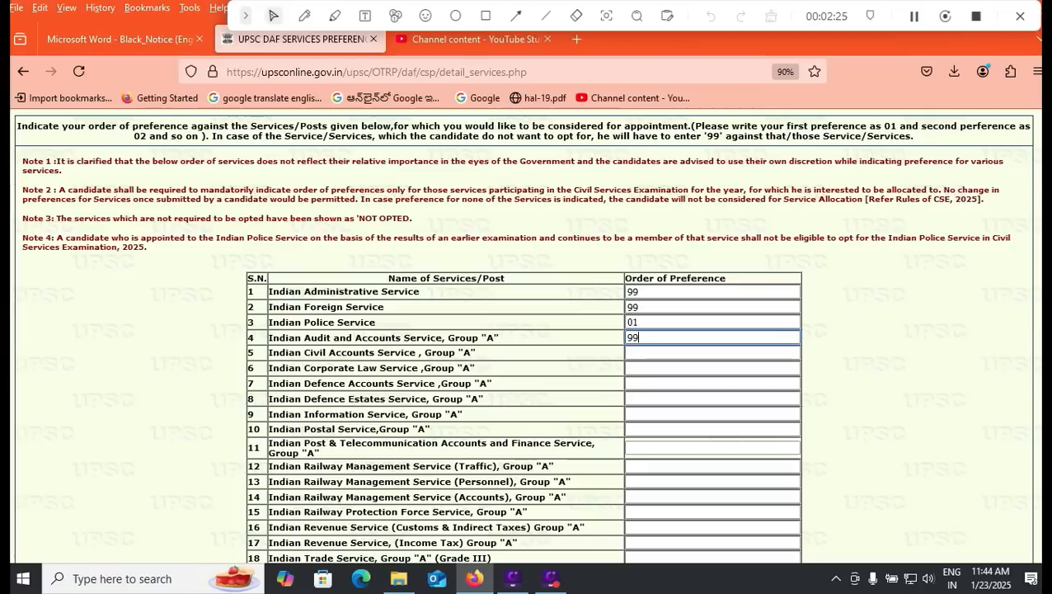
pyautogui.click(713, 353)
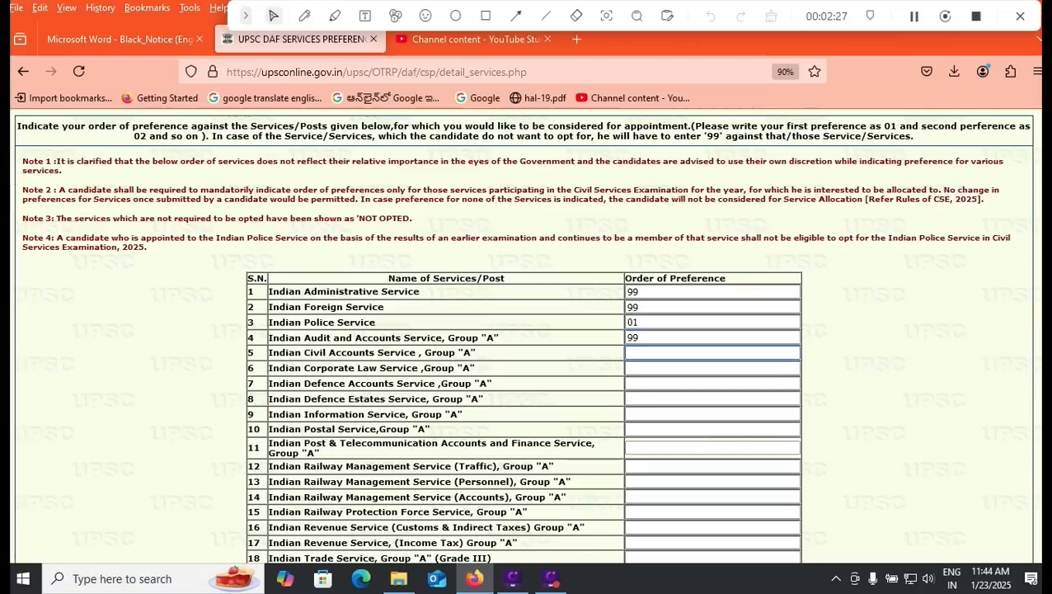
pyautogui.write('99')
pyautogui.scroll(-1, 712, 353)
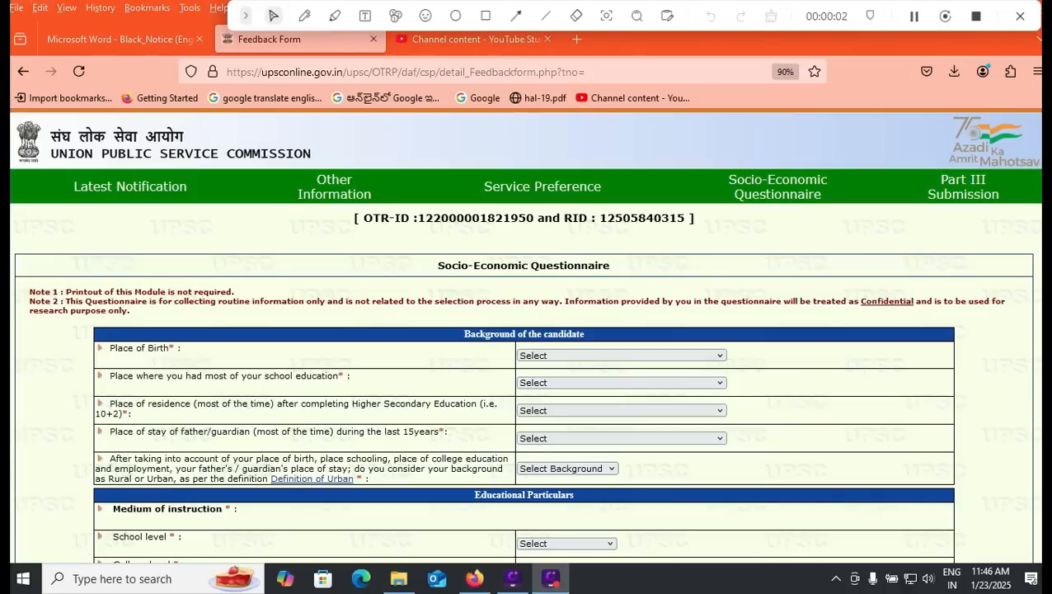
# Step: Set place of birth to Village and both schooling and post-Higher-Secondary residence to District Headquarters
pyautogui.scroll(-2, 524, 334)
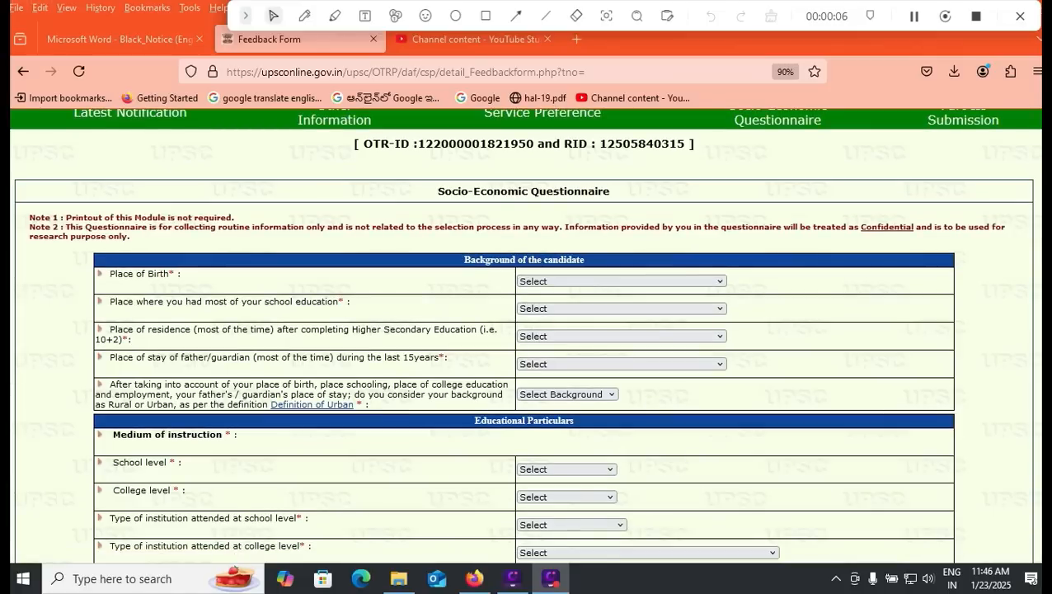
pyautogui.click(644, 281)
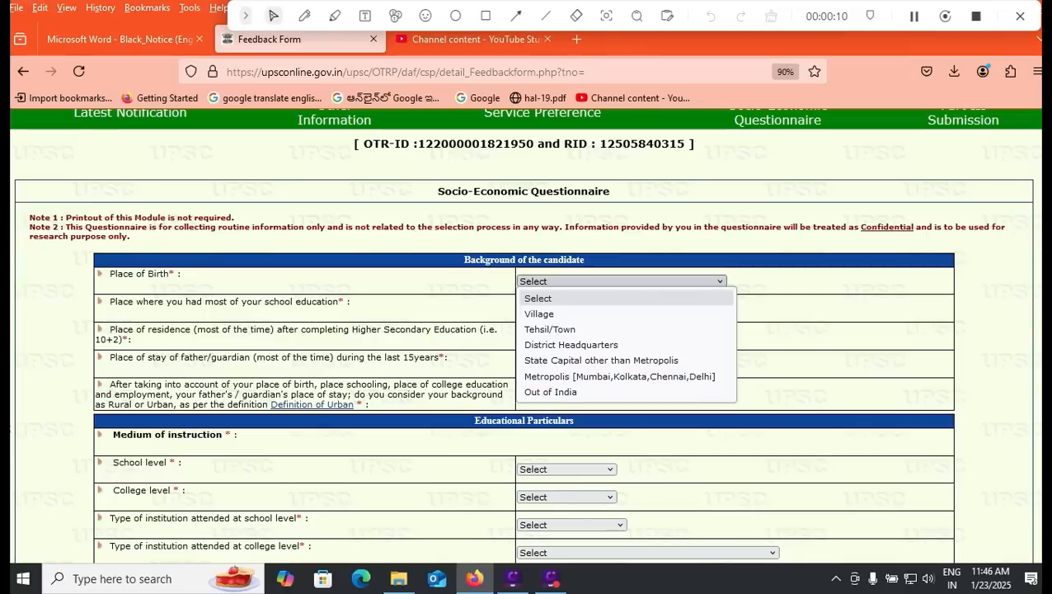
pyautogui.click(594, 314)
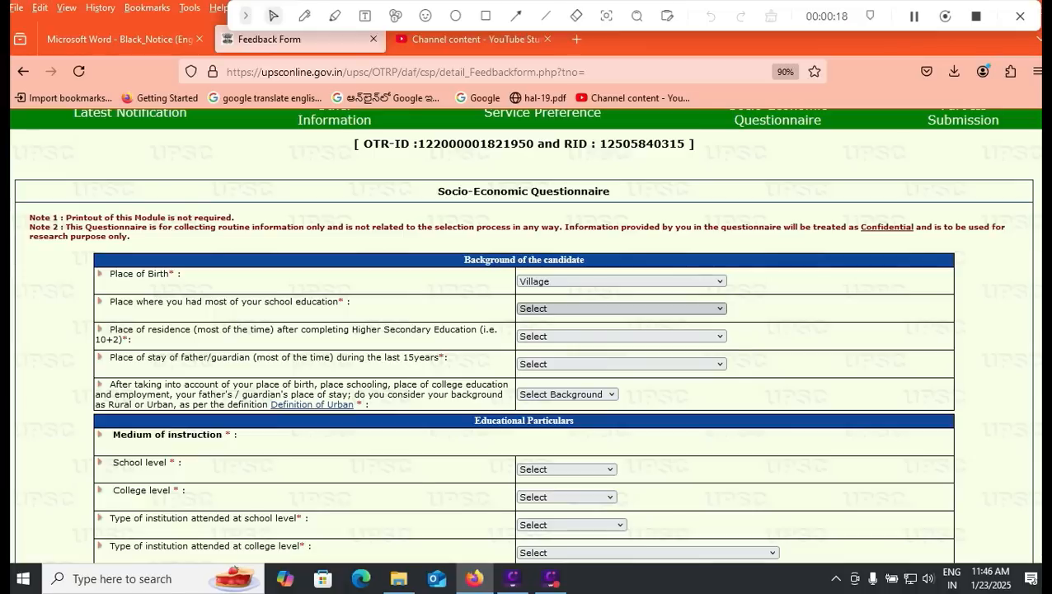
pyautogui.click(622, 309)
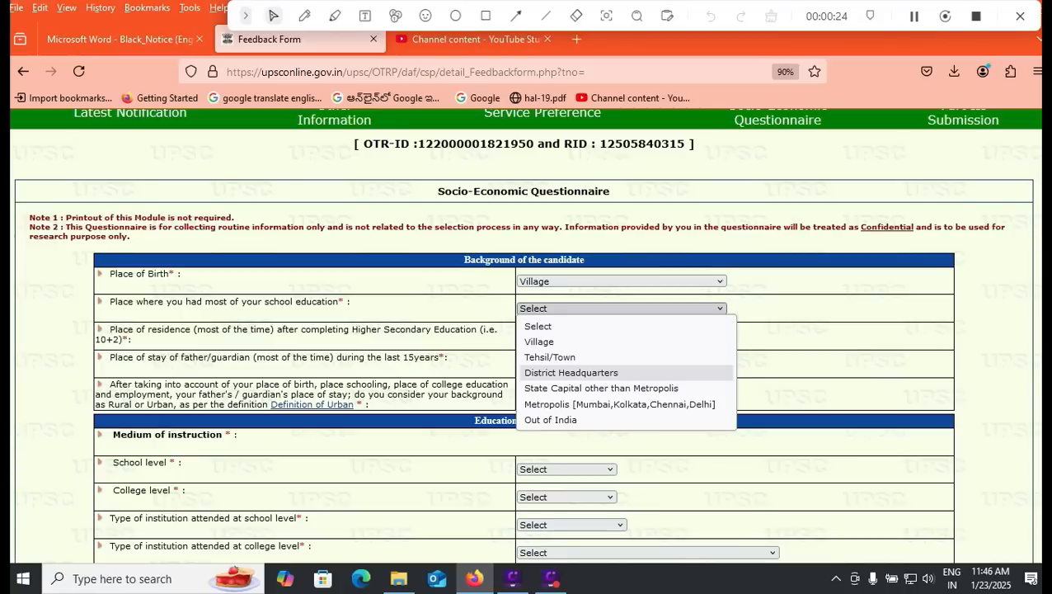
pyautogui.click(572, 373)
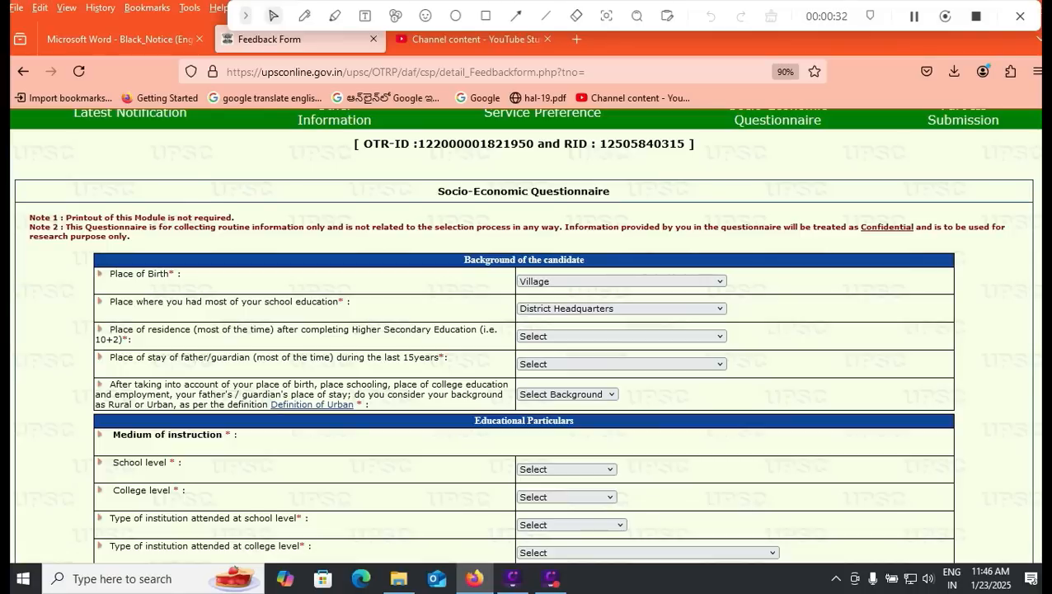
pyautogui.click(622, 335)
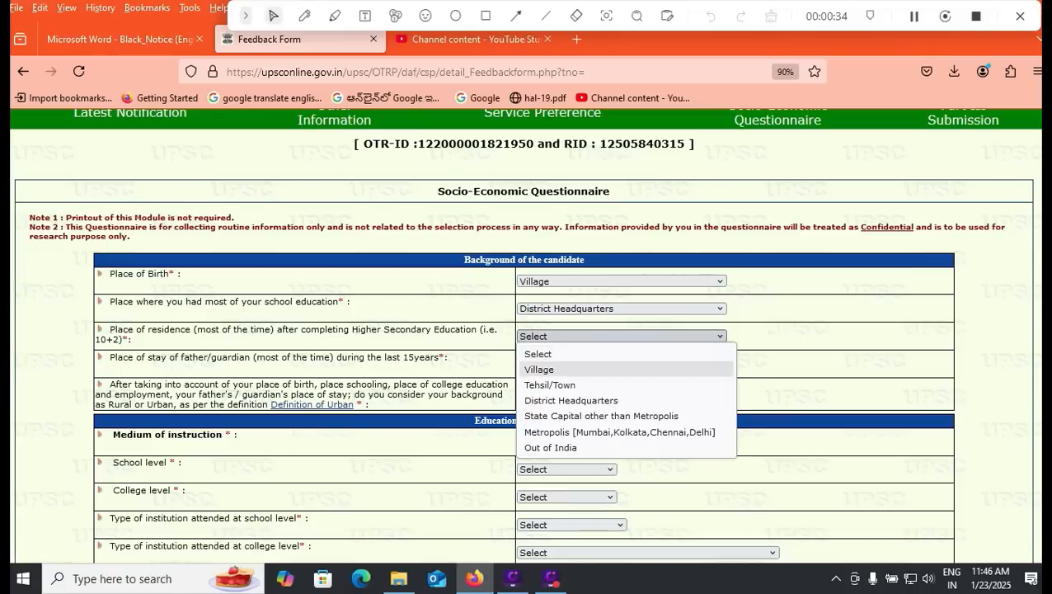
pyautogui.press('Down')
pyautogui.press('Down')
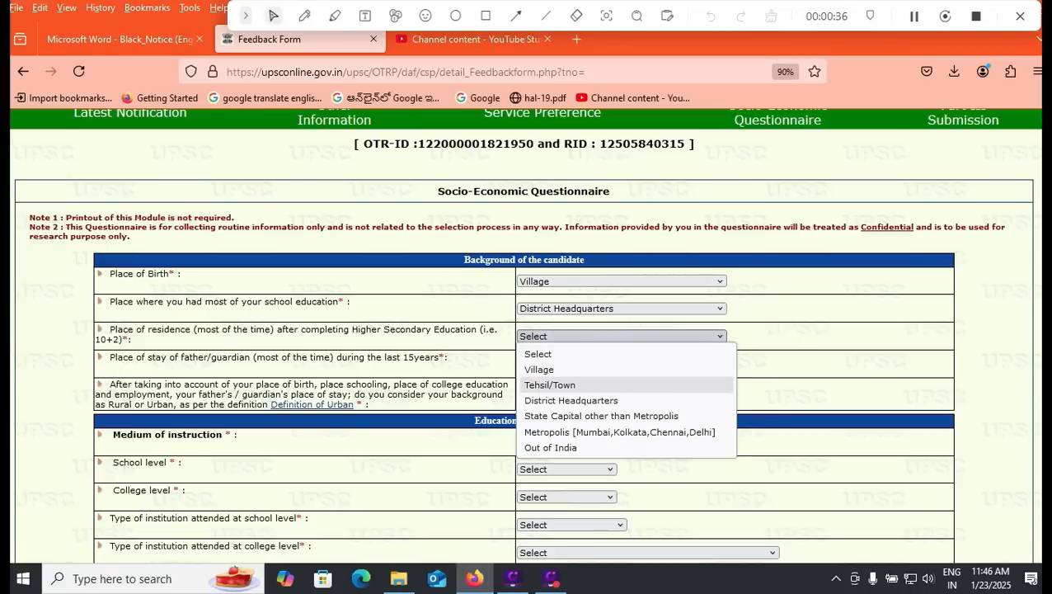
pyautogui.press('Return')
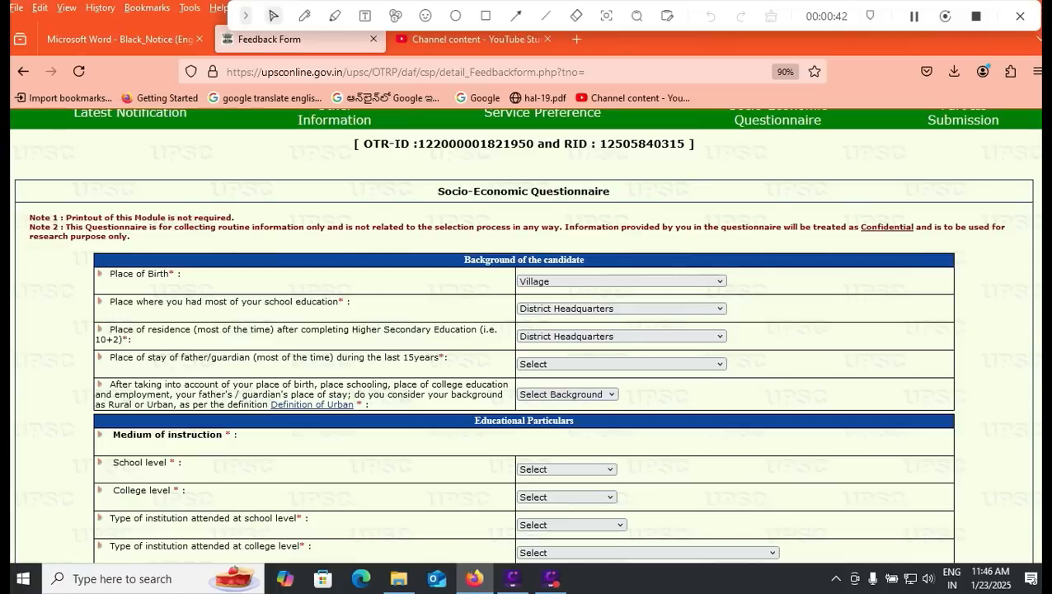
# Step: Set the father/guardian's place of stay to Village and the candidate's background to Urban
pyautogui.click(622, 364)
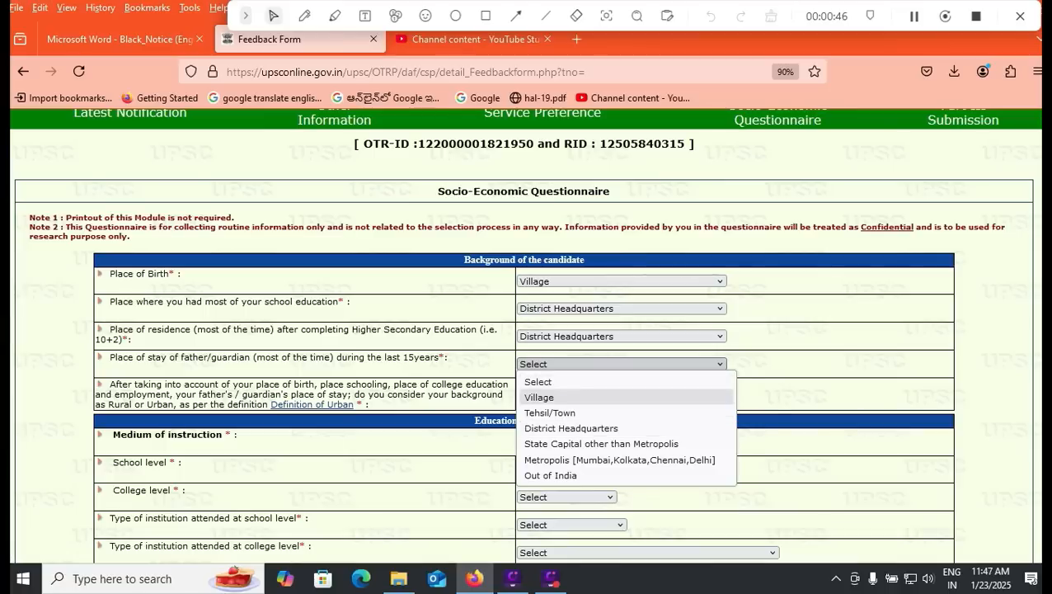
pyautogui.click(567, 397)
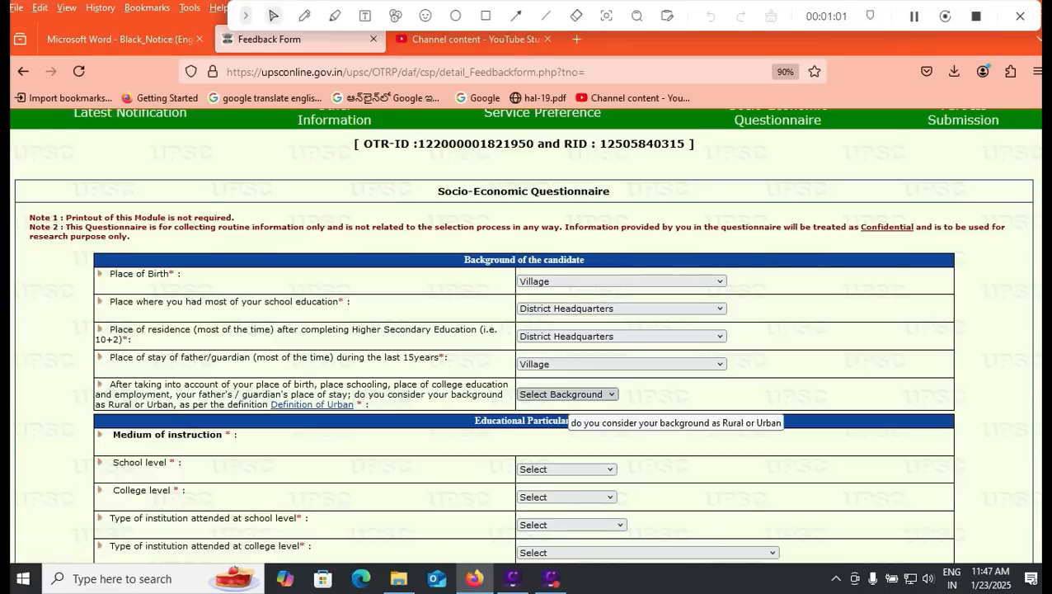
pyautogui.click(566, 394)
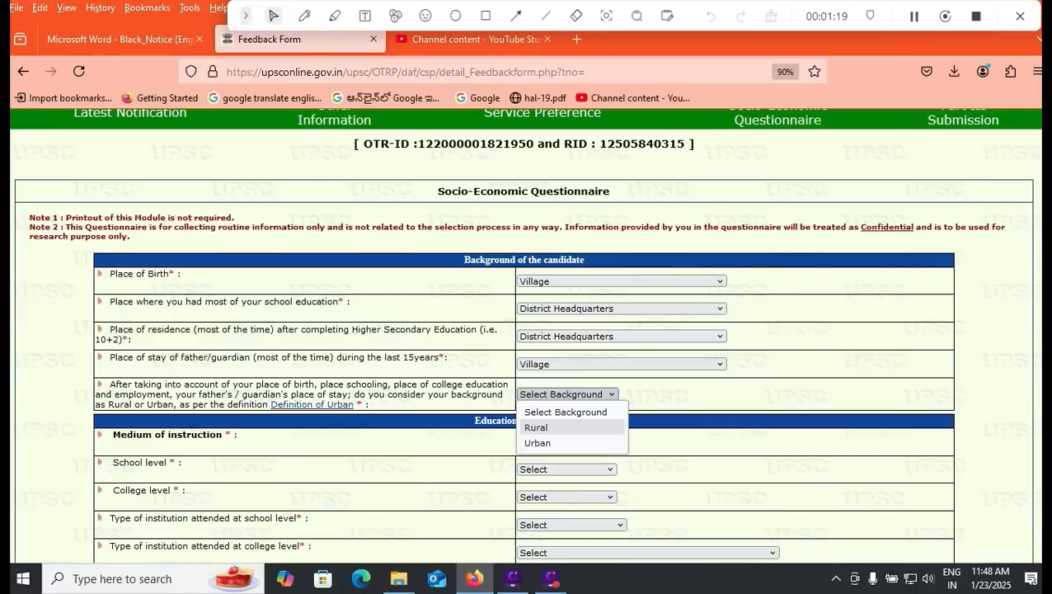
pyautogui.press('Down')
pyautogui.press('Return')
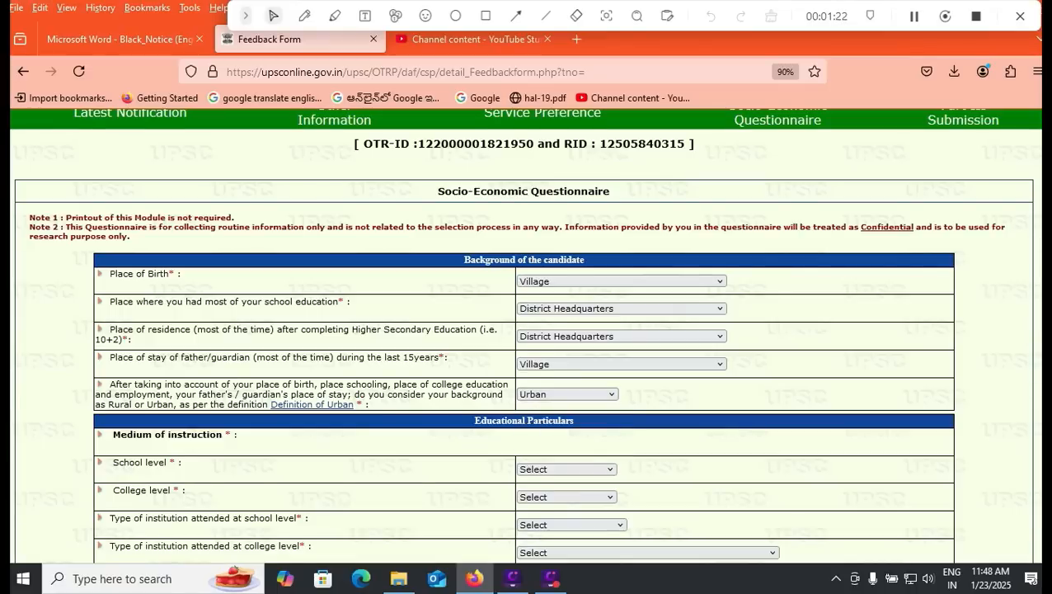
pyautogui.scroll(-2, 524, 330)
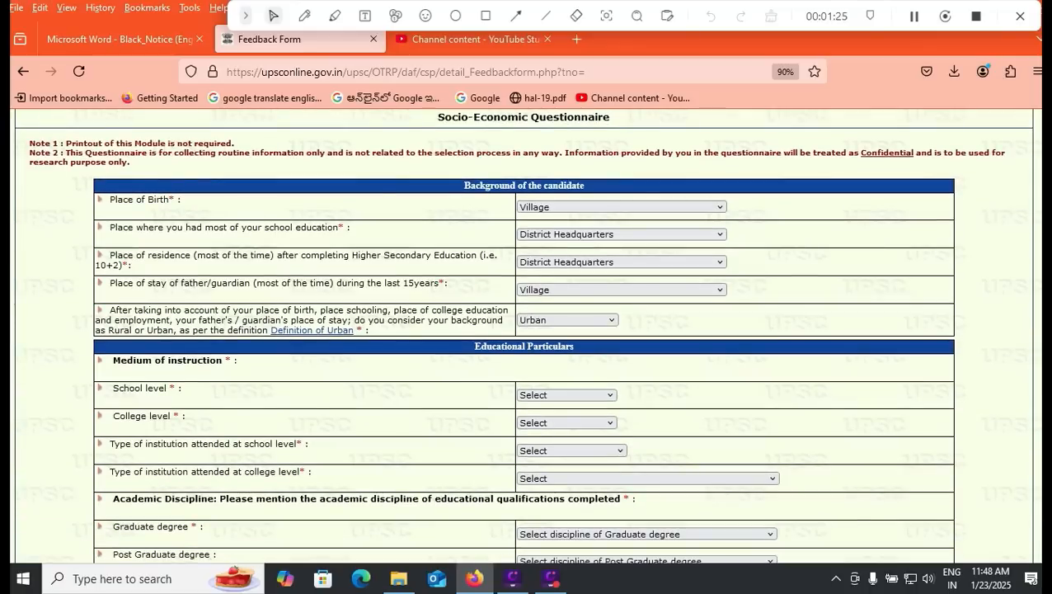
# Step: Set school medium to Regional language, college medium to English, Govt. School and Private College/Institution
pyautogui.click(567, 395)
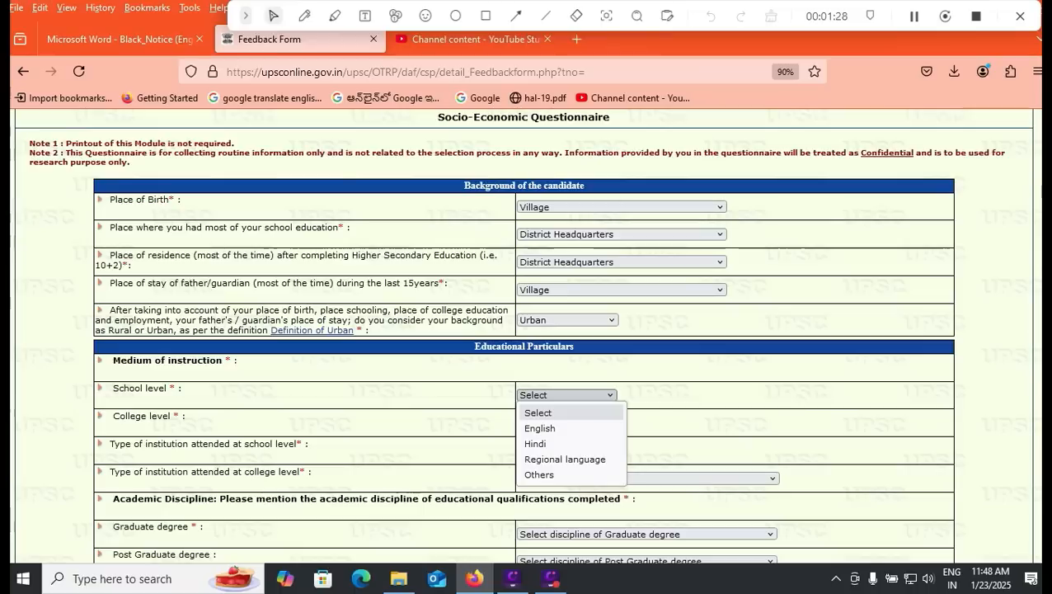
pyautogui.click(565, 458)
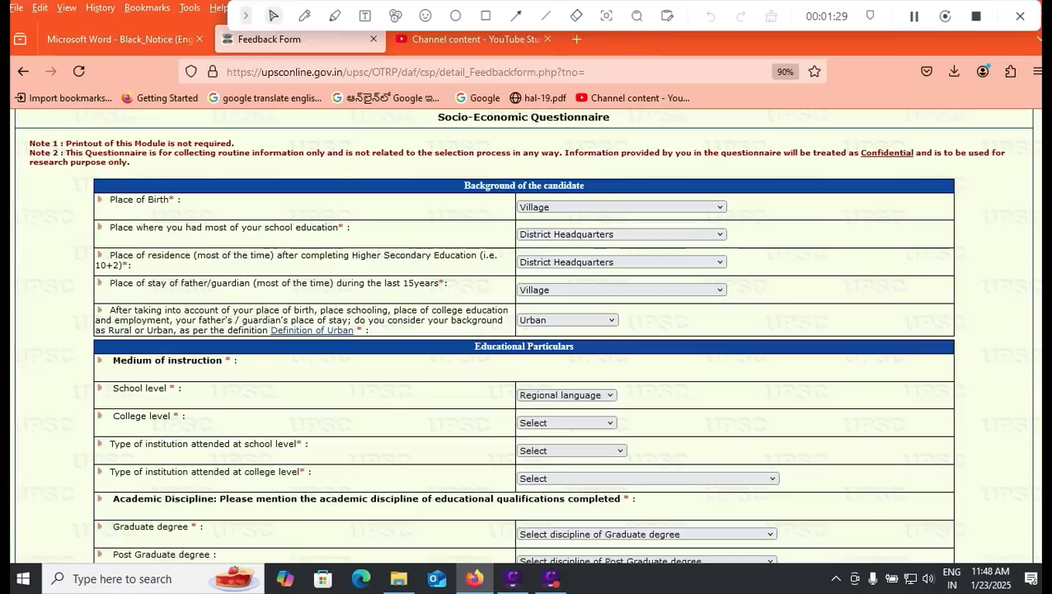
pyautogui.click(567, 422)
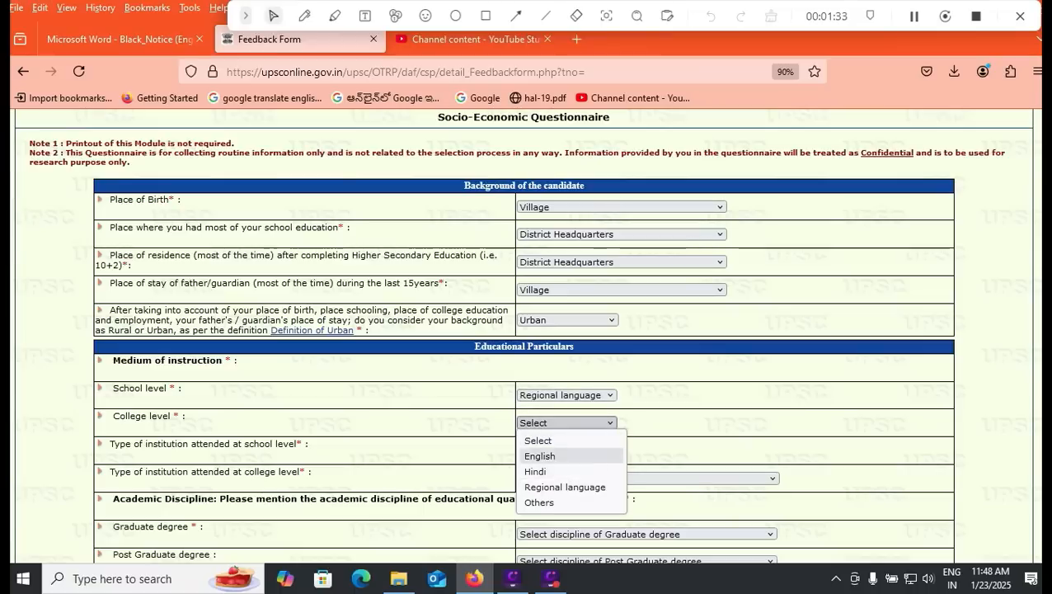
pyautogui.click(540, 456)
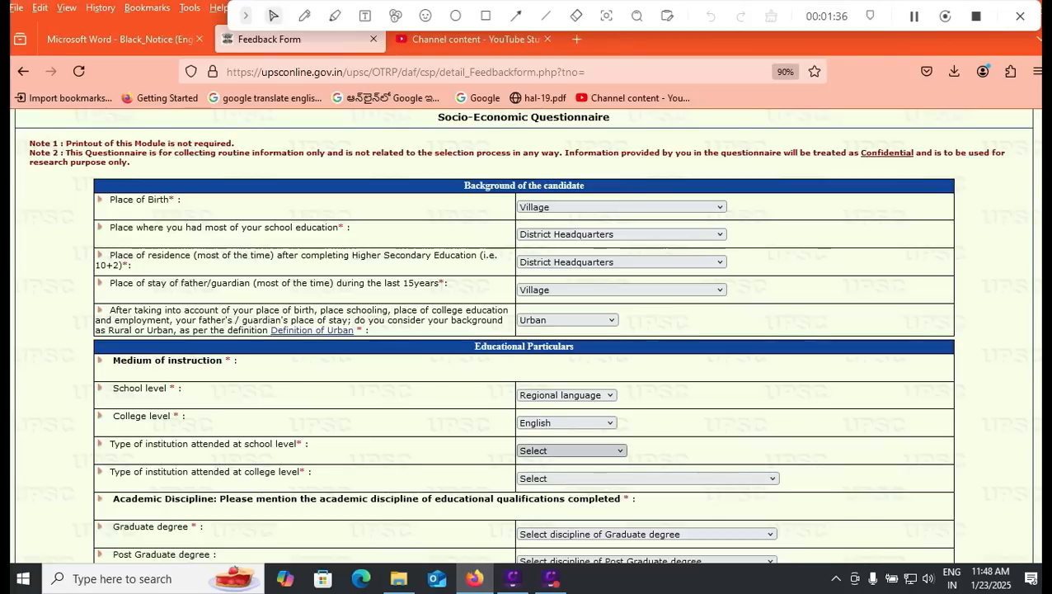
pyautogui.click(571, 451)
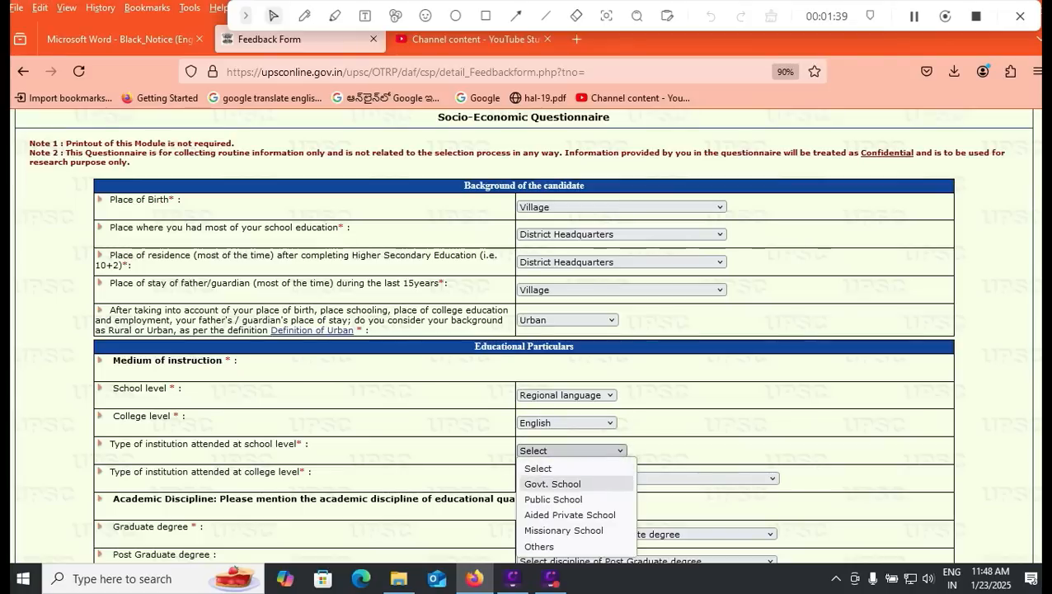
pyautogui.click(553, 483)
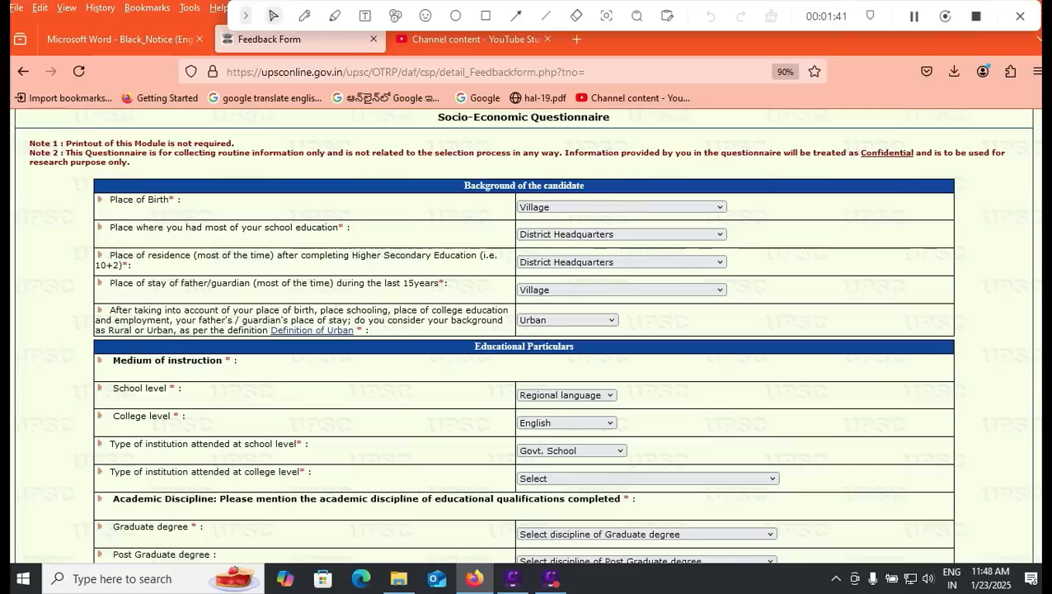
pyautogui.click(648, 478)
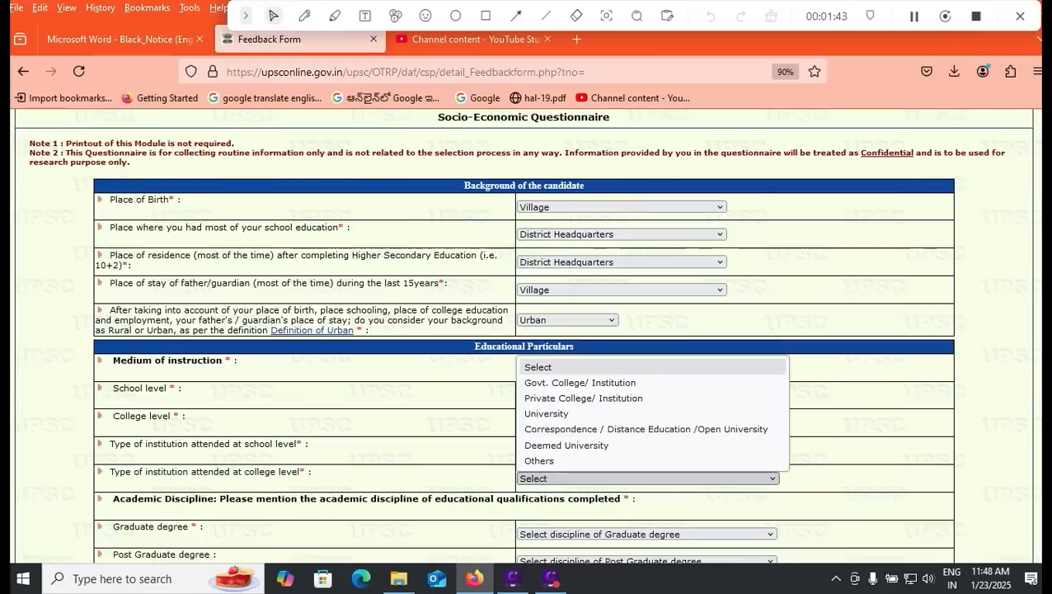
pyautogui.press('Down')
pyautogui.press('Down')
pyautogui.press('Return')
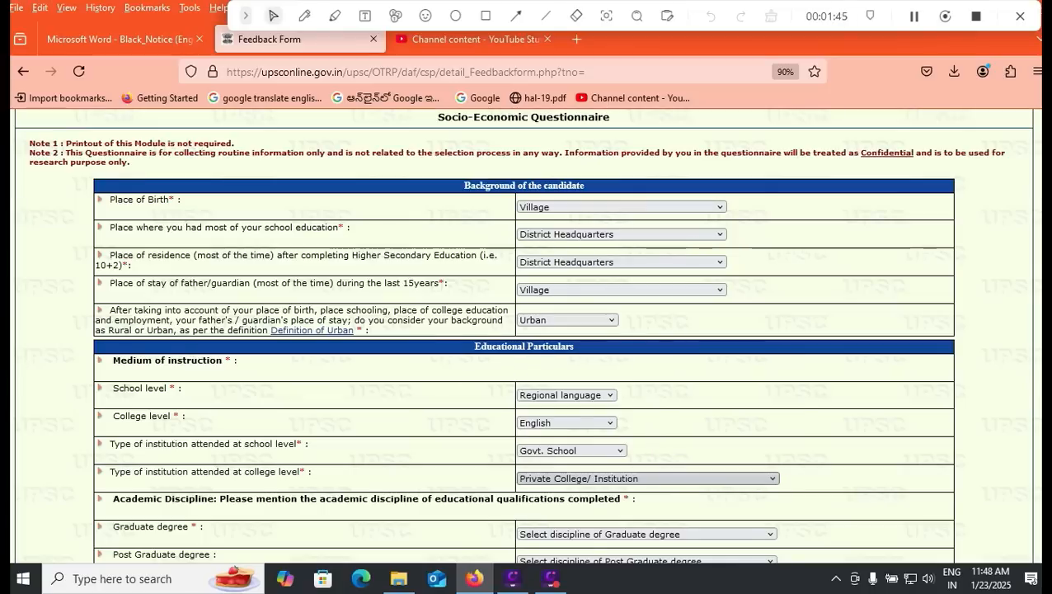
pyautogui.scroll(-3, 524, 346)
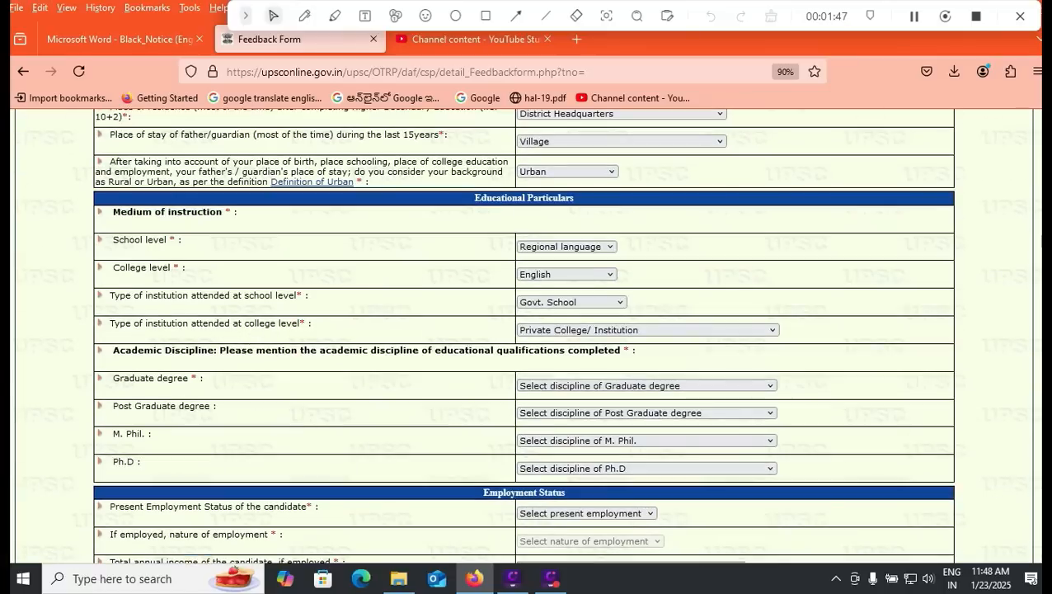
# Step: Set graduate discipline to Engineering /Technology and post-graduate to Management, leaving M. Phil. blank
pyautogui.click(647, 385)
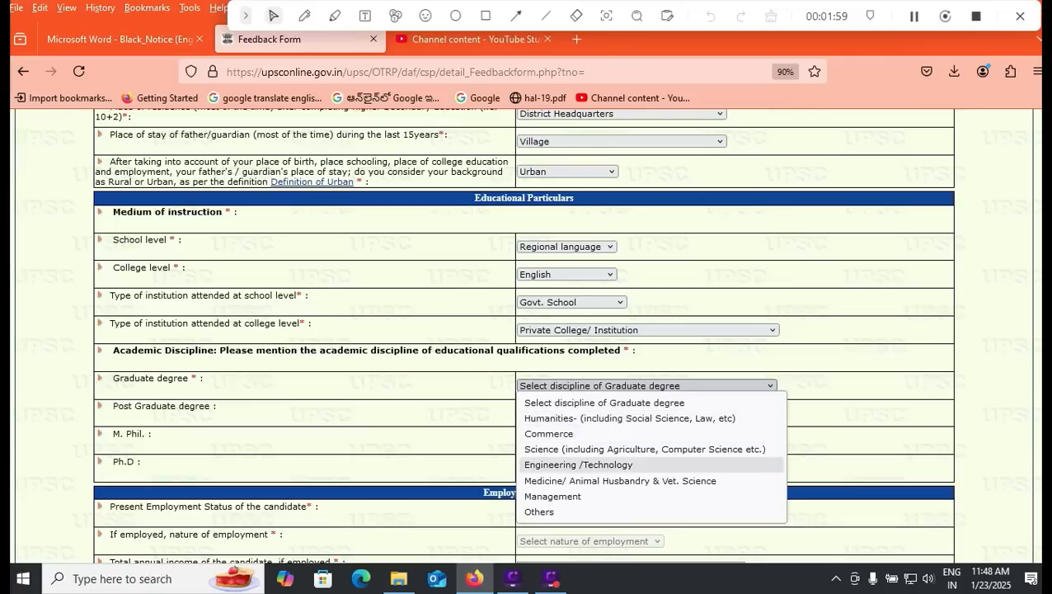
pyautogui.click(578, 464)
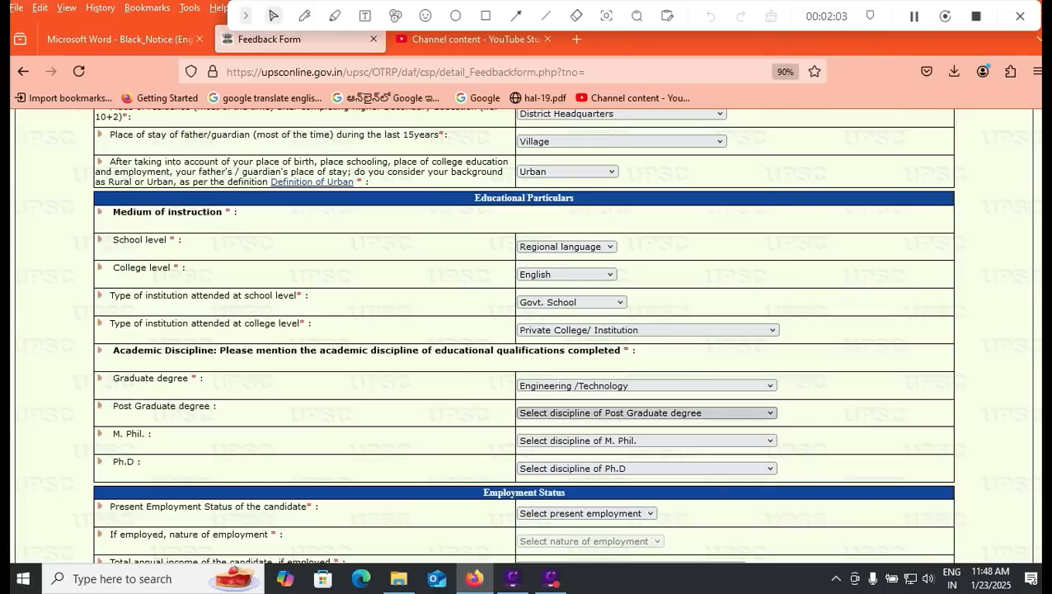
pyautogui.click(647, 412)
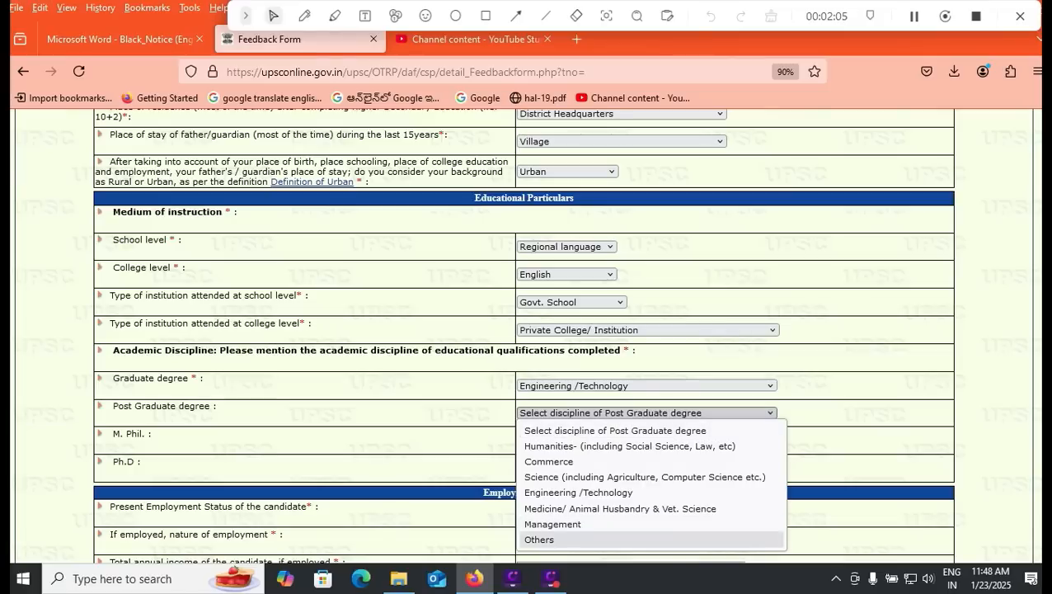
pyautogui.click(553, 524)
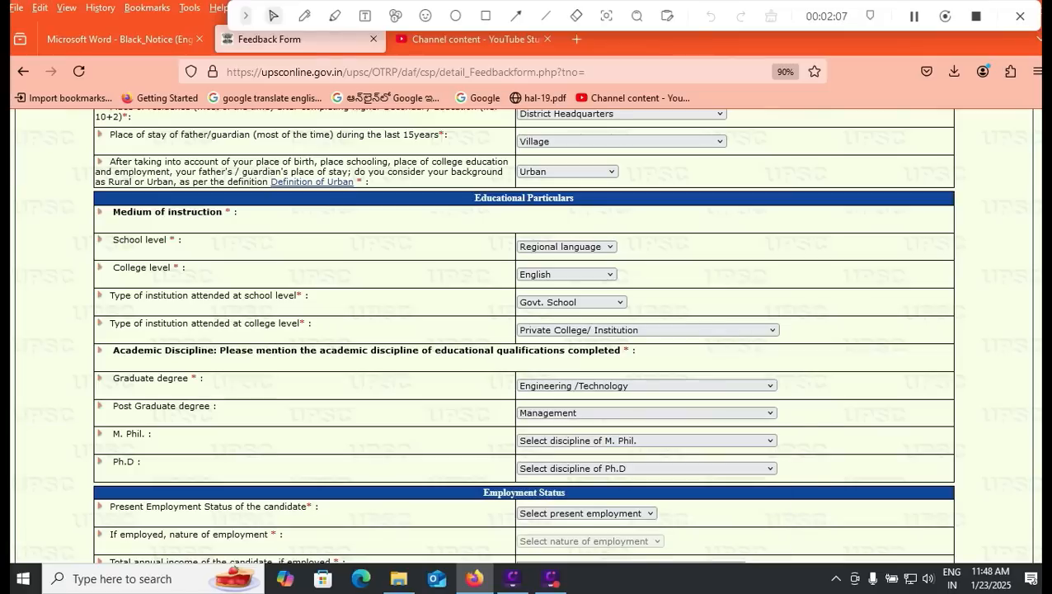
pyautogui.click(646, 441)
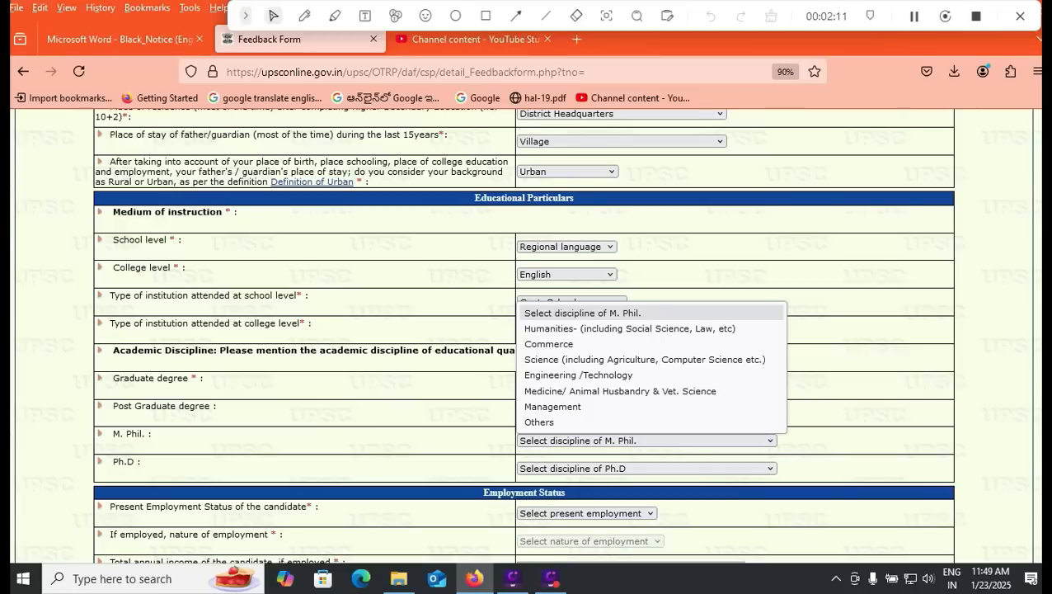
pyautogui.click(646, 440)
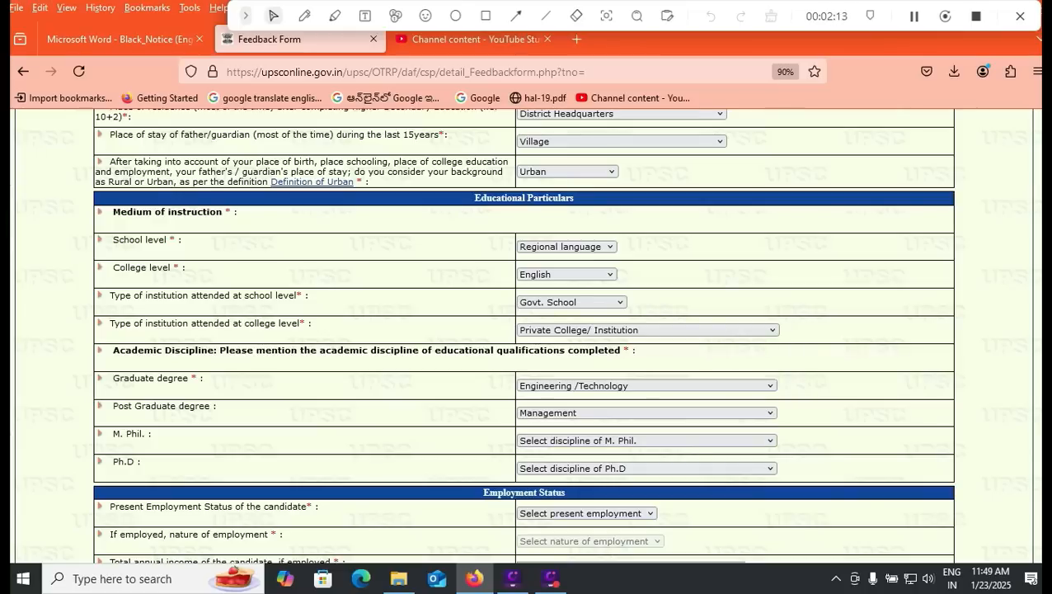
pyautogui.scroll(-2, 524, 334)
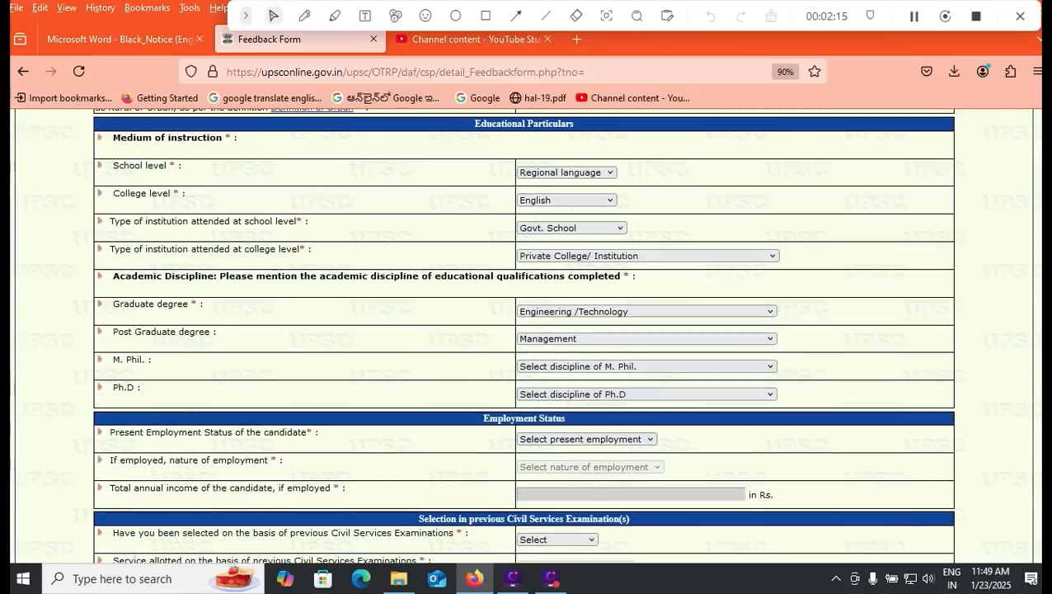
# Step: Leave the Ph.D discipline unselected and set Present Employment Status to Unemployed
pyautogui.click(646, 394)
pyautogui.click(858, 371)
pyautogui.scroll(-1, 858, 371)
pyautogui.scroll(-2, 523, 334)
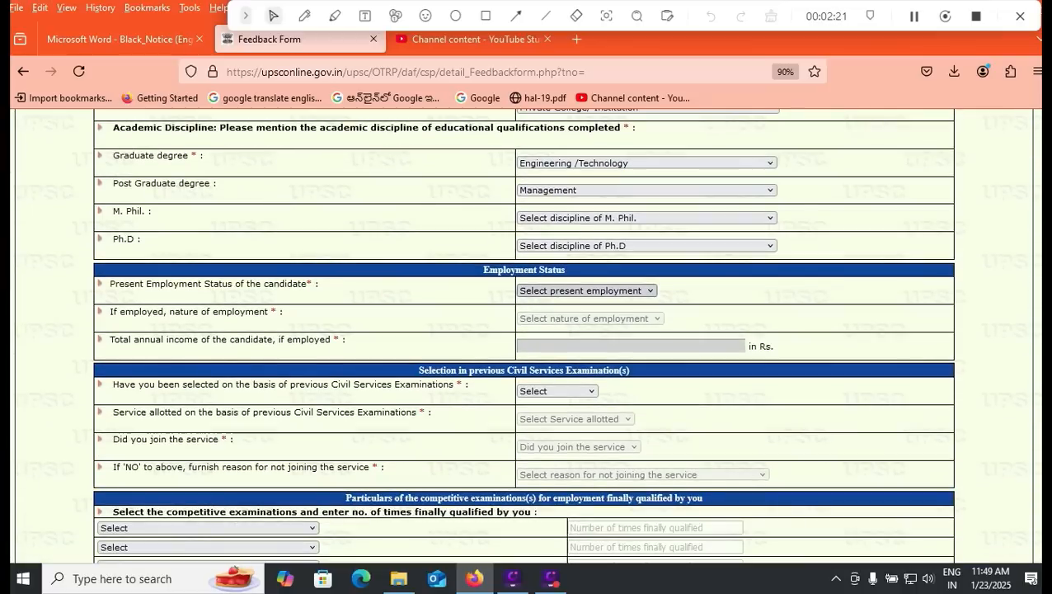
pyautogui.click(587, 291)
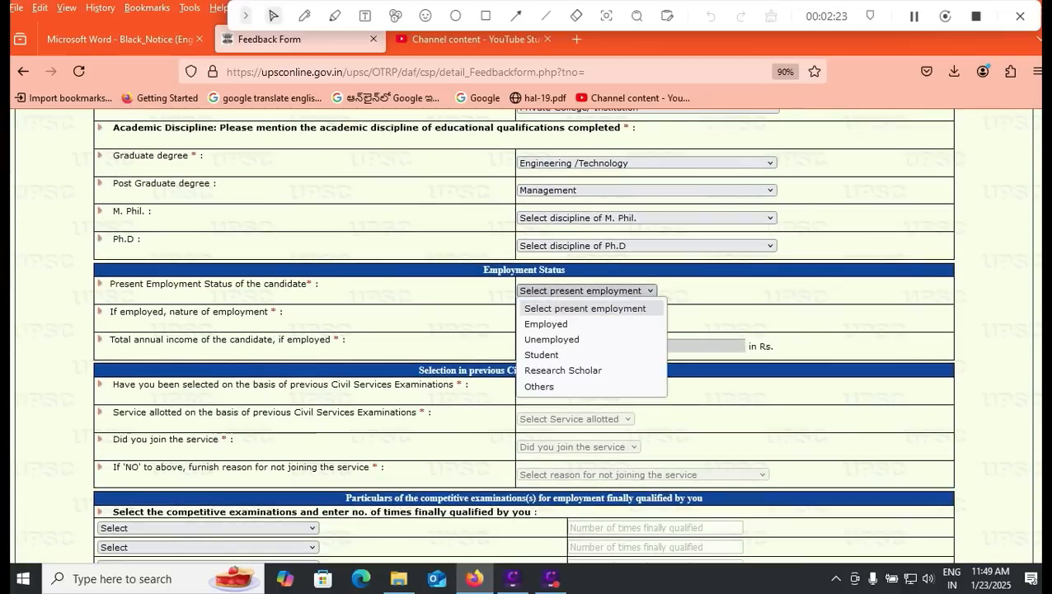
pyautogui.click(548, 338)
pyautogui.click(587, 290)
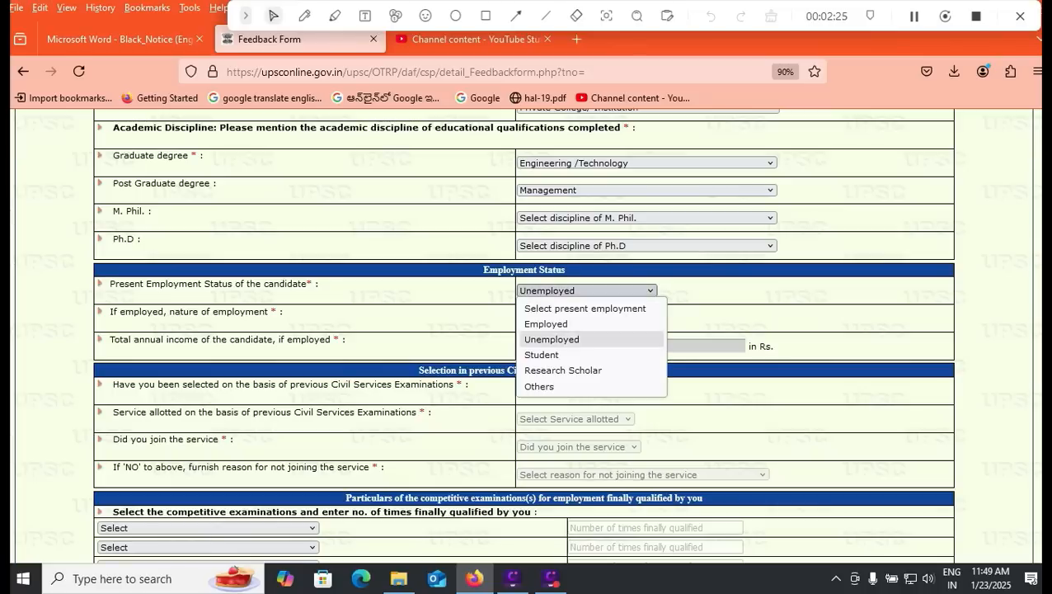
pyautogui.click(552, 339)
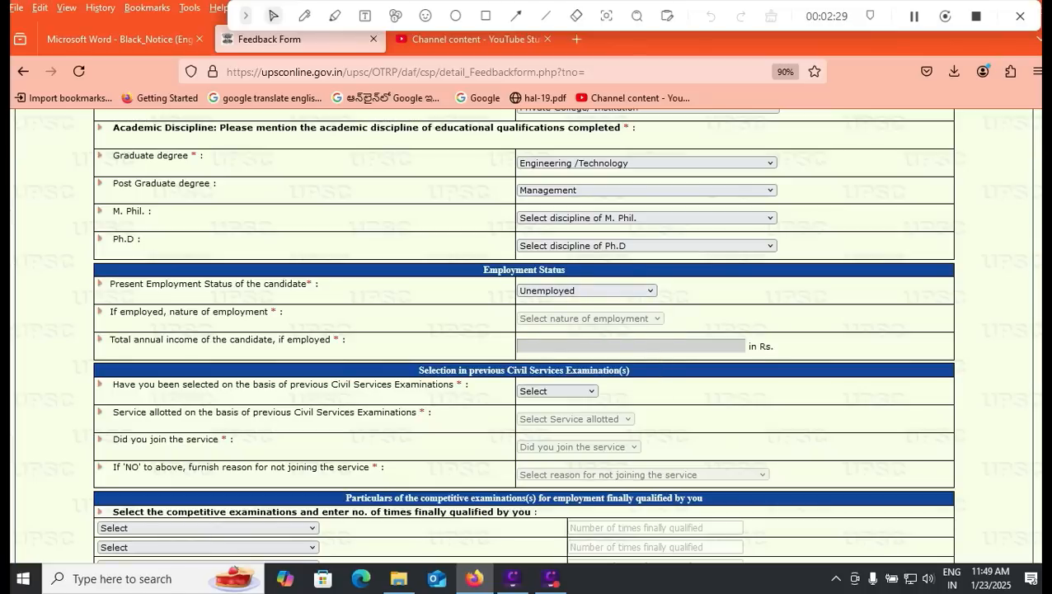
pyautogui.scroll(-2, 524, 330)
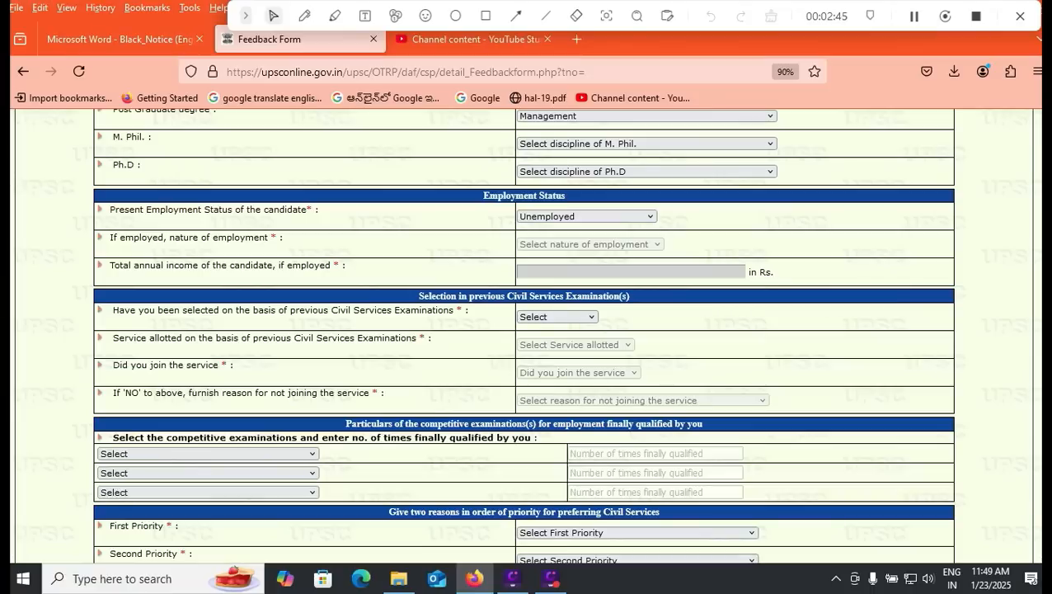
# Step: Answer No to previous Civil Services selection and leave the competitive examination type blank
pyautogui.click(558, 317)
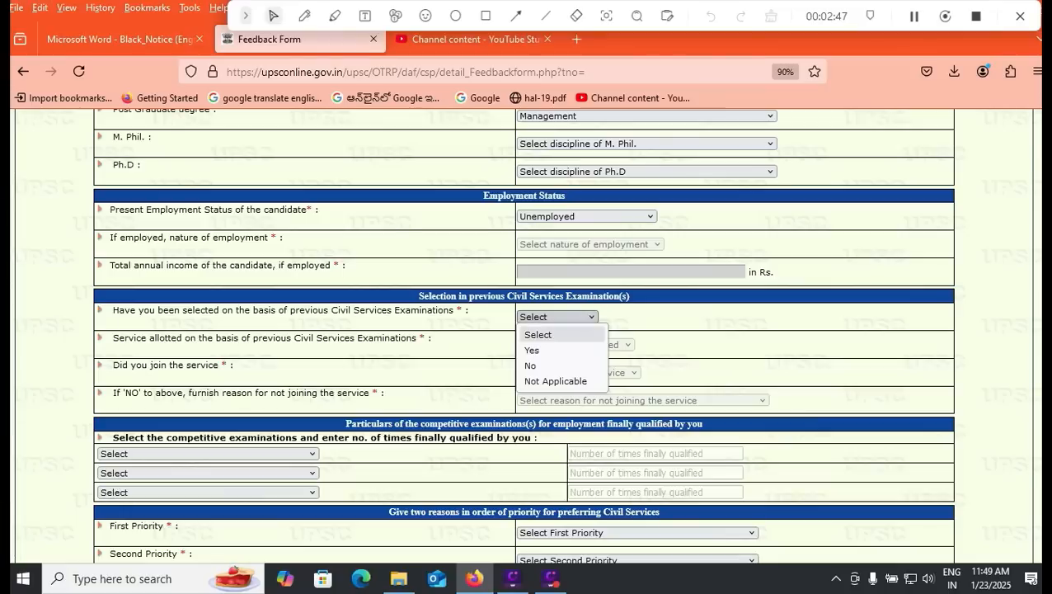
pyautogui.click(530, 365)
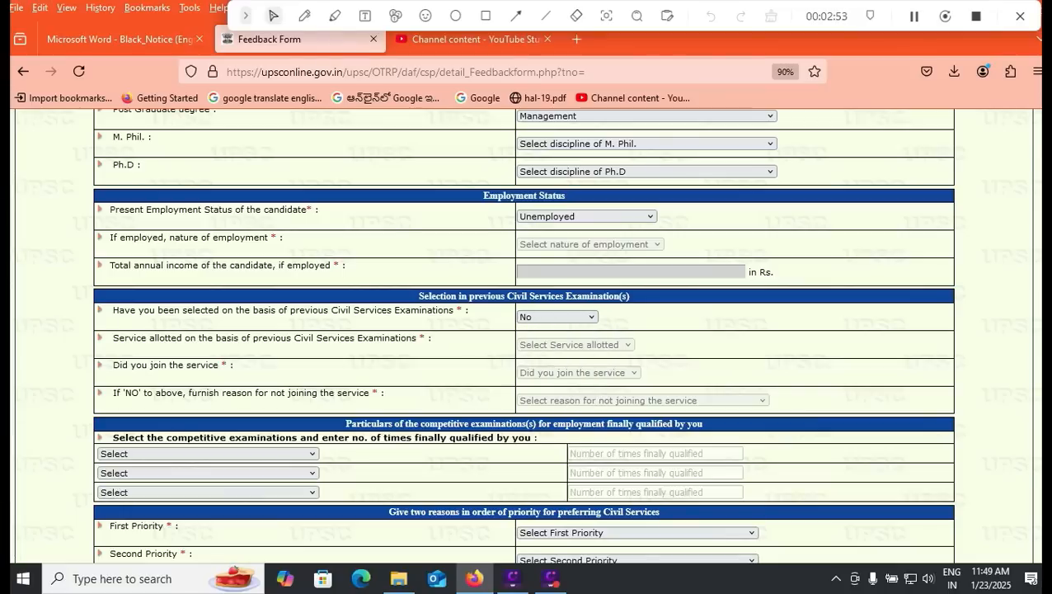
pyautogui.scroll(-2, 525, 336)
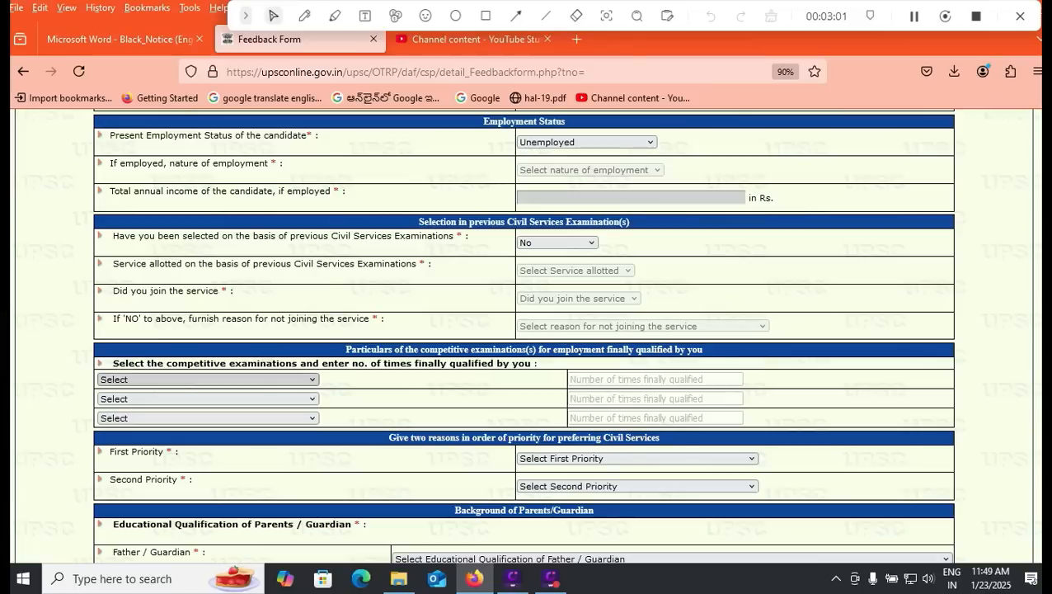
pyautogui.click(208, 379)
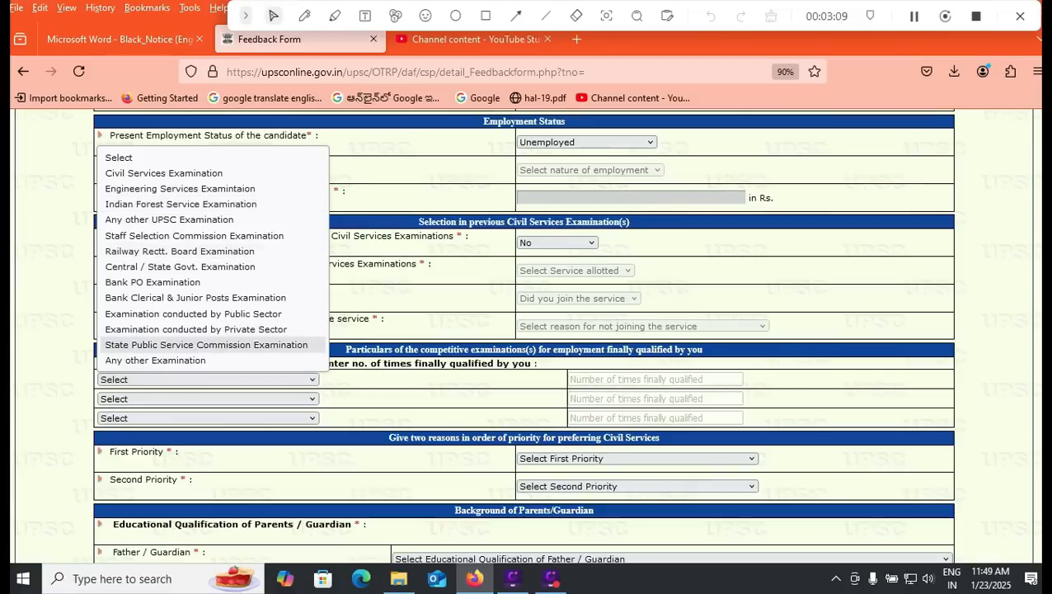
pyautogui.press('Escape')
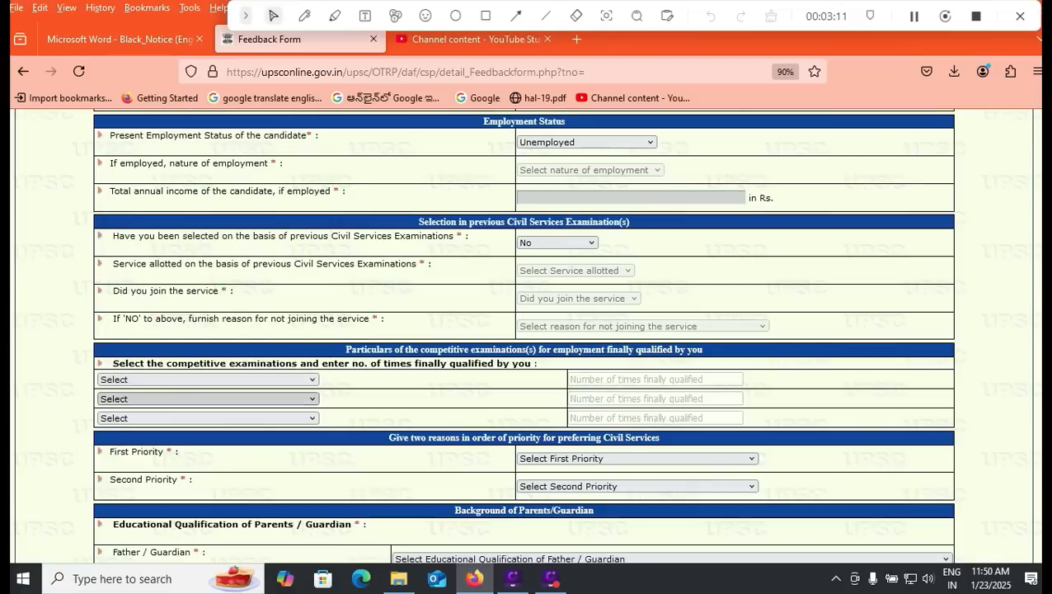
pyautogui.click(206, 380)
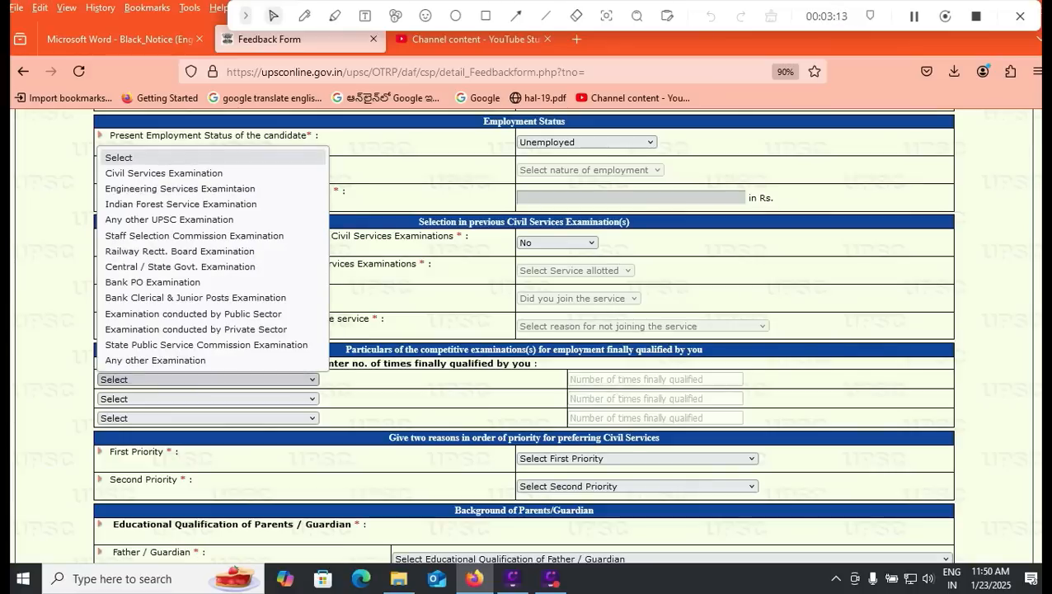
pyautogui.press('Escape')
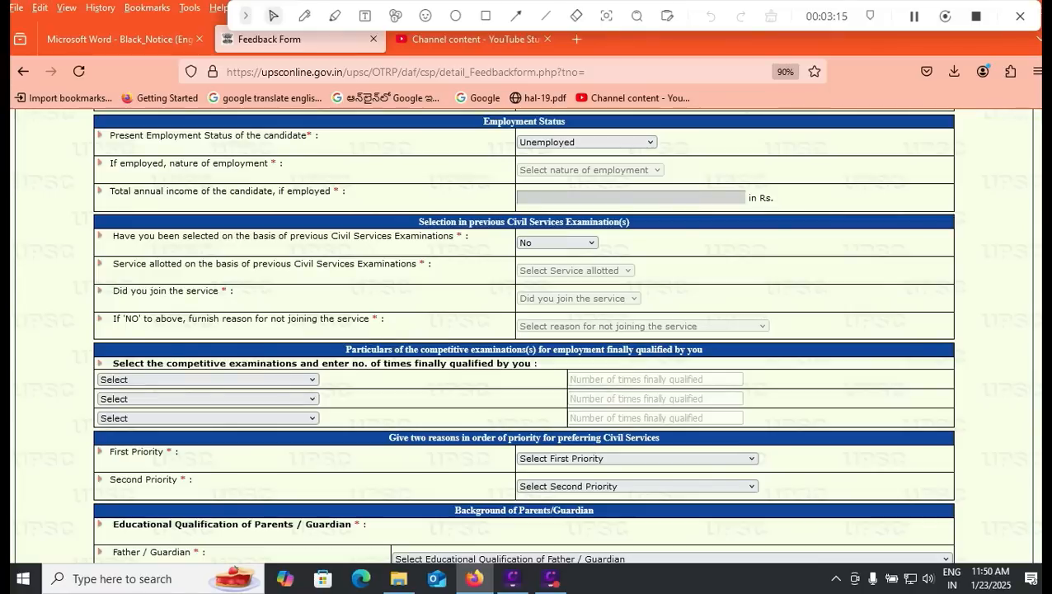
pyautogui.scroll(1, 525, 335)
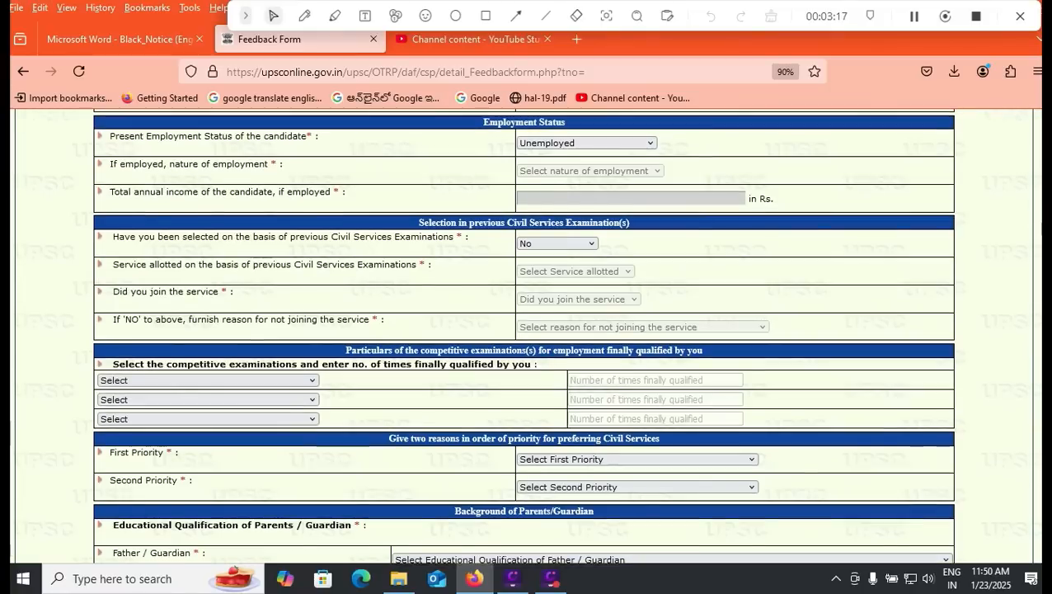
# Step: Set the father's education to Matriculation or equivalent and the mother's to Below 10th Class
pyautogui.scroll(-5, 525, 335)
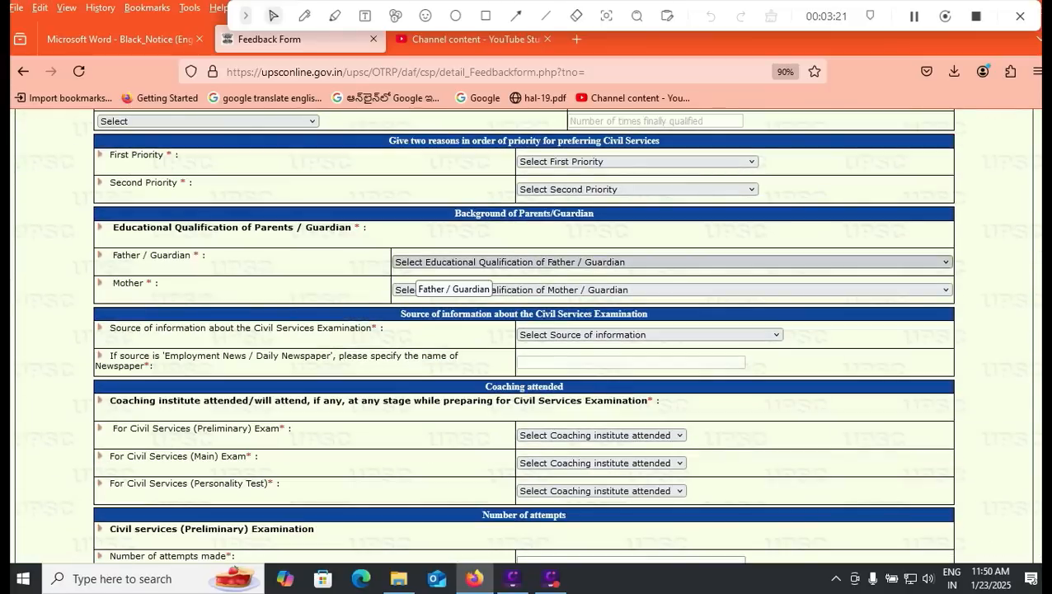
pyautogui.click(415, 262)
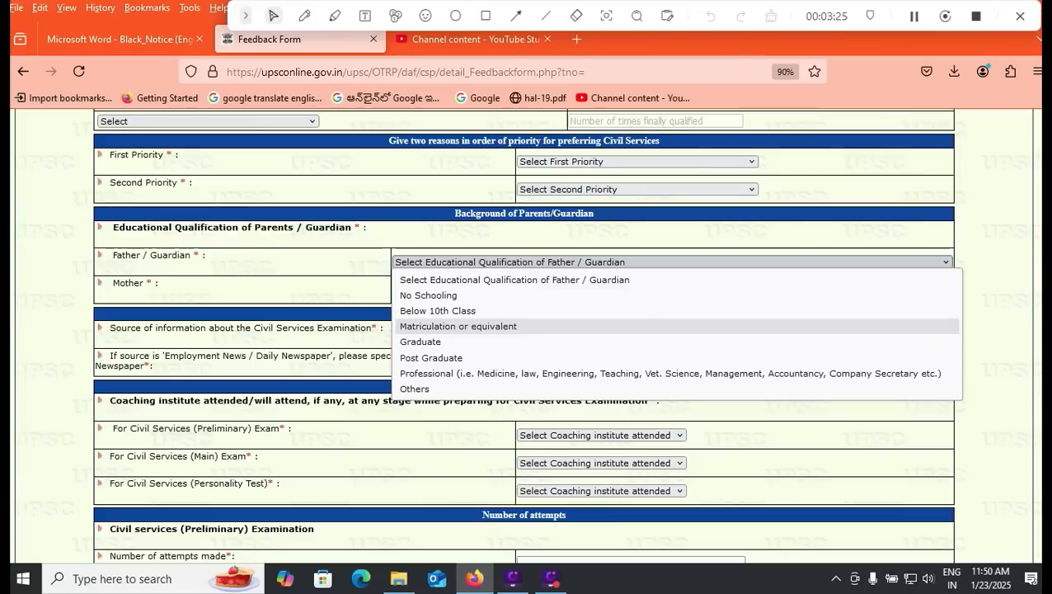
pyautogui.click(457, 326)
pyautogui.click(429, 290)
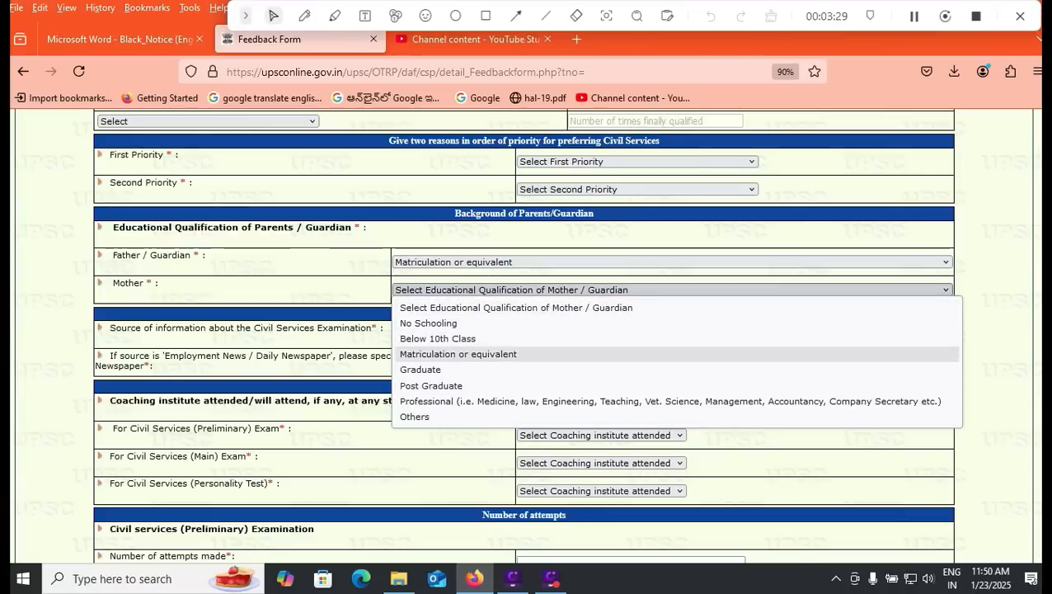
pyautogui.click(437, 338)
pyautogui.scroll(-2, 524, 330)
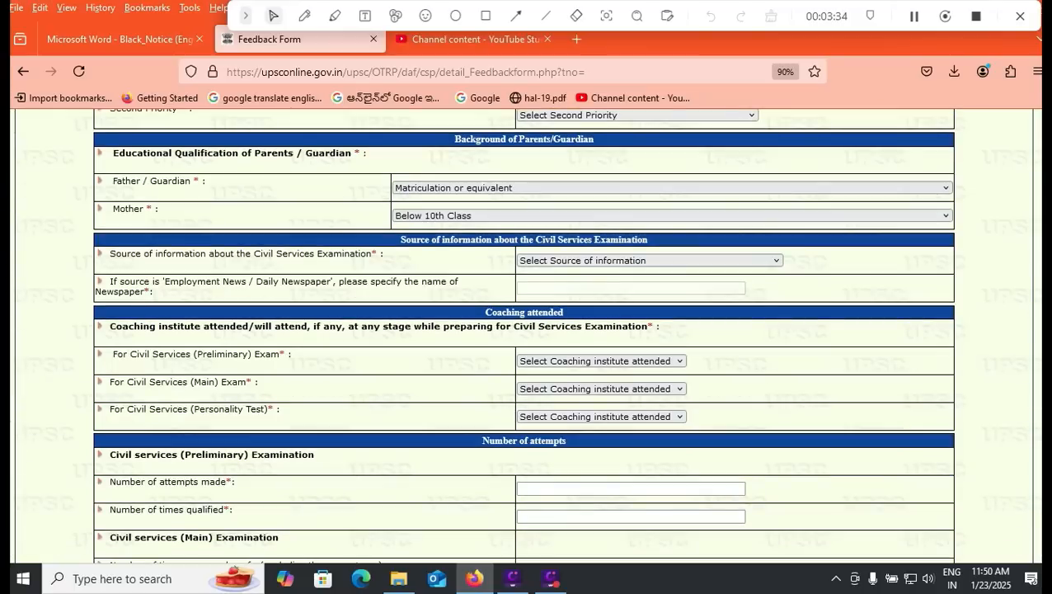
# Step: Choose UPSC Website as the source of information about the examination
pyautogui.click(649, 260)
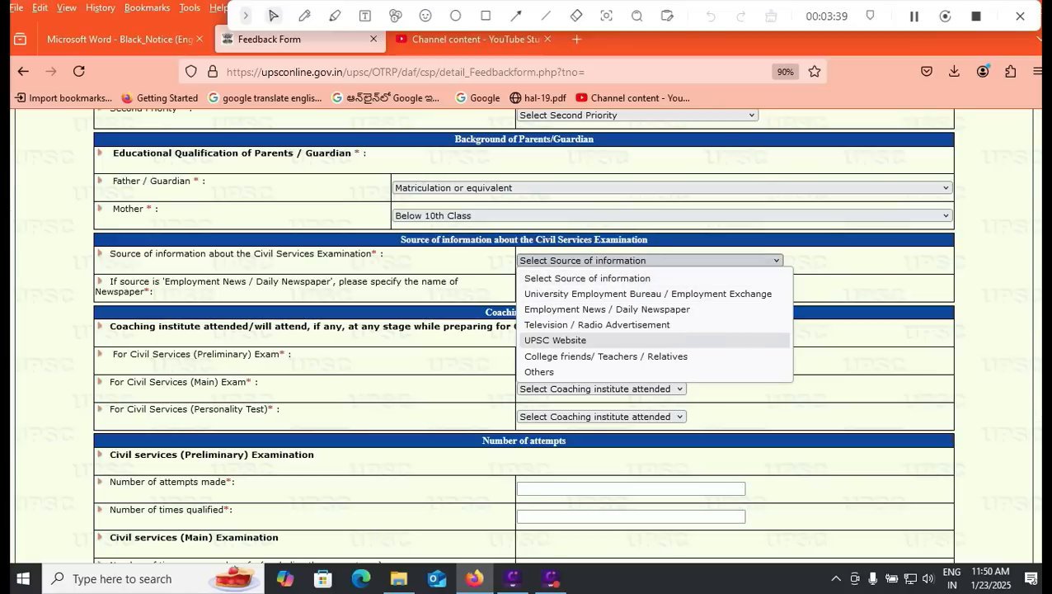
pyautogui.click(555, 340)
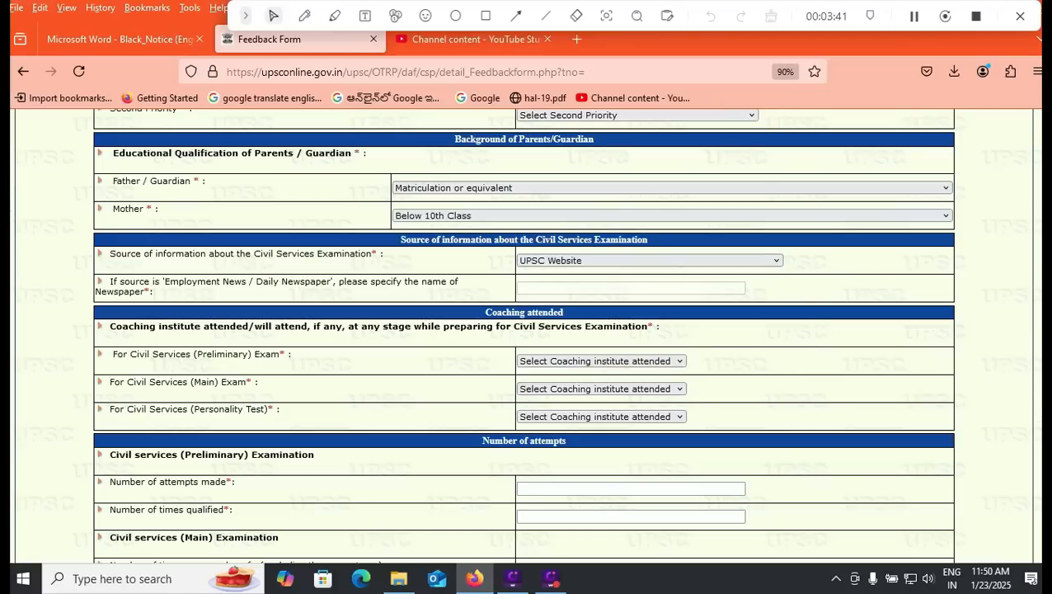
pyautogui.scroll(-2, 524, 330)
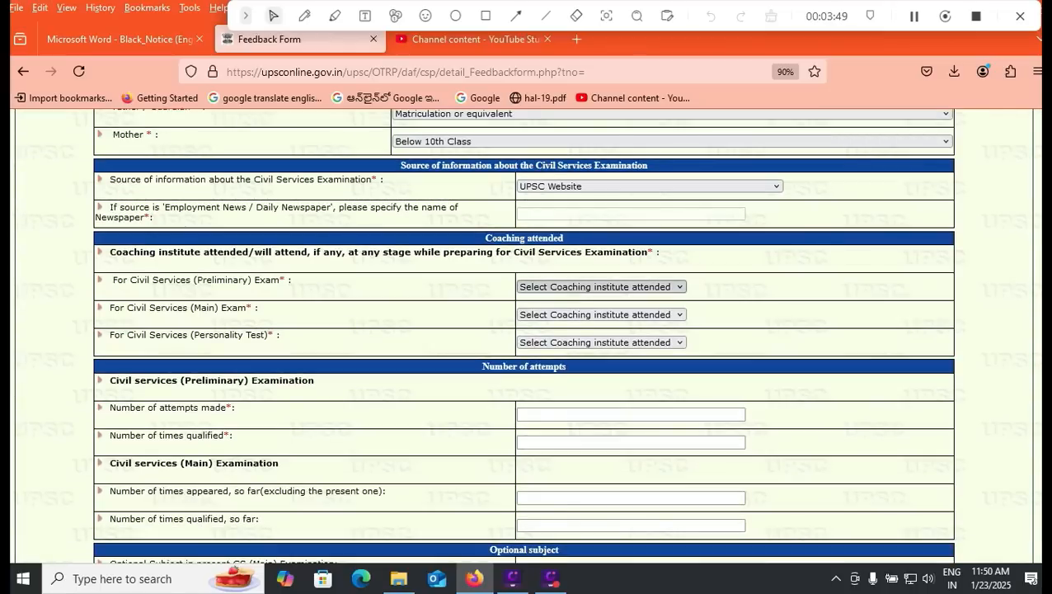
# Step: Record Private Coaching Centre for Preliminary, Main and Personality Test coaching
pyautogui.click(600, 287)
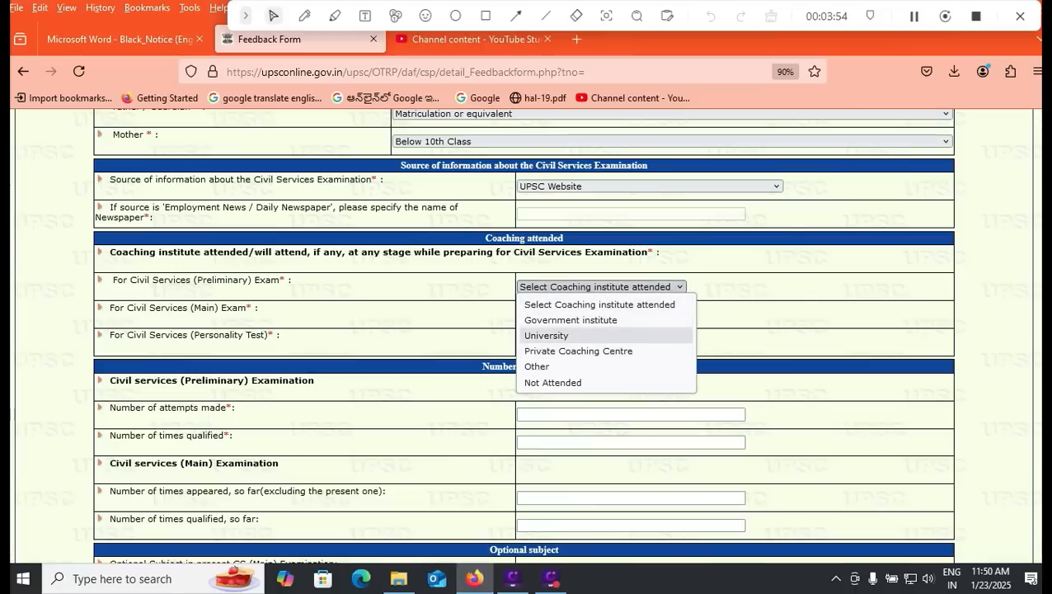
pyautogui.click(579, 351)
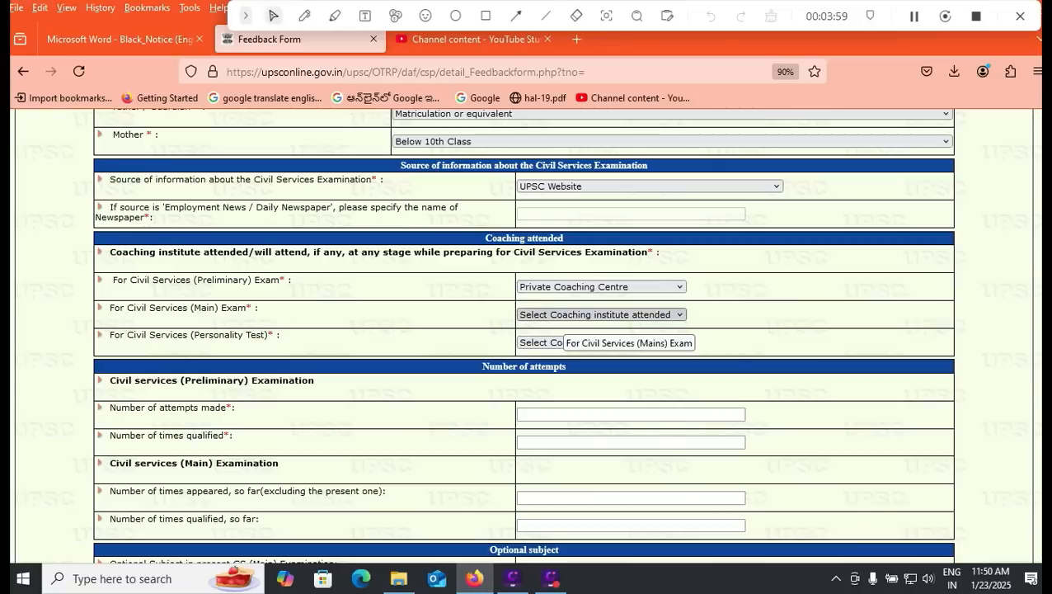
pyautogui.click(561, 314)
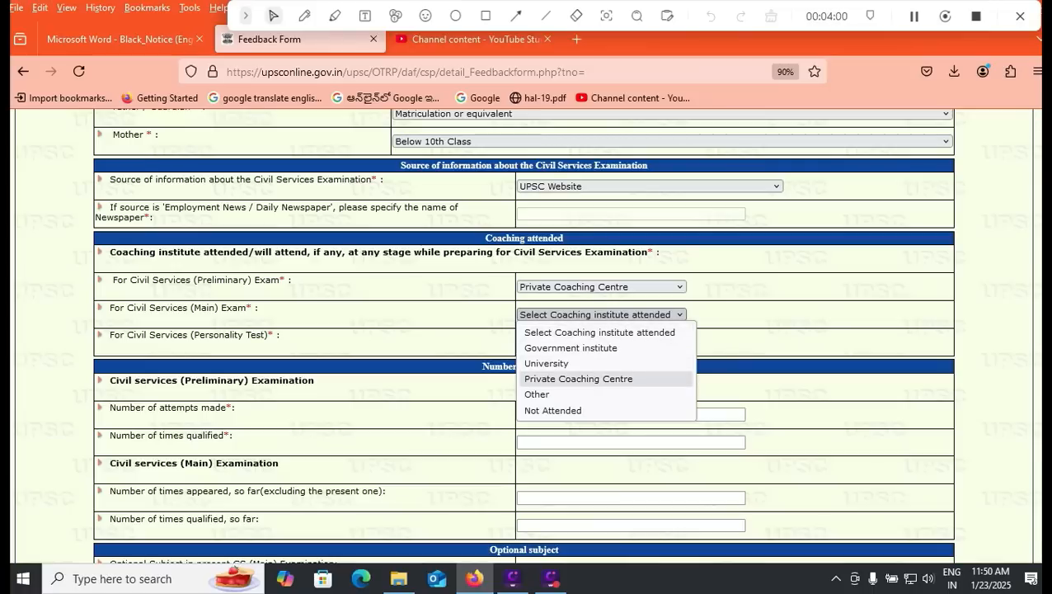
pyautogui.click(579, 379)
pyautogui.click(601, 341)
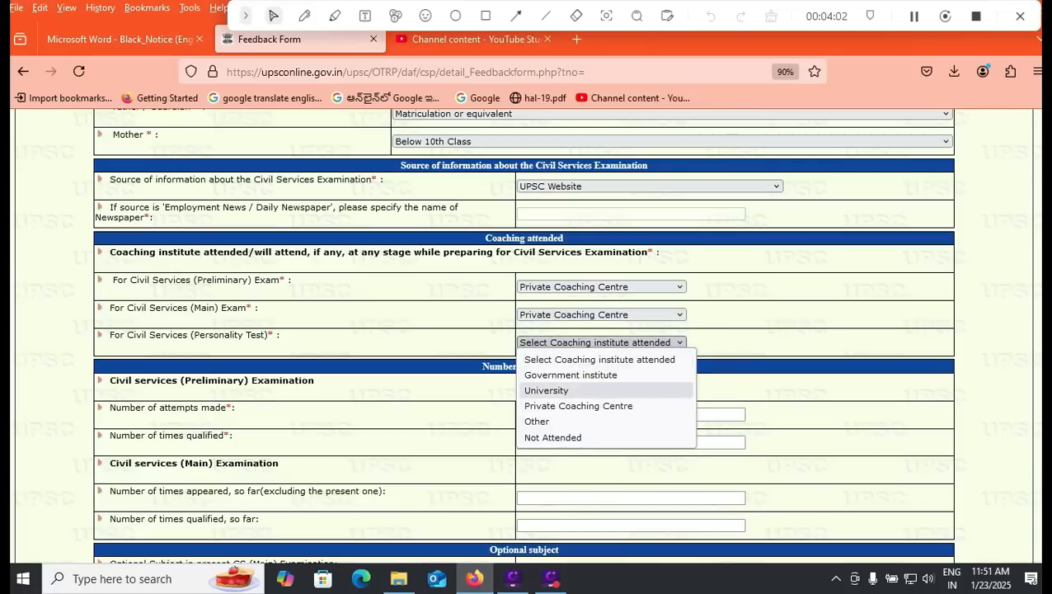
pyautogui.click(579, 405)
pyautogui.scroll(-2, 579, 405)
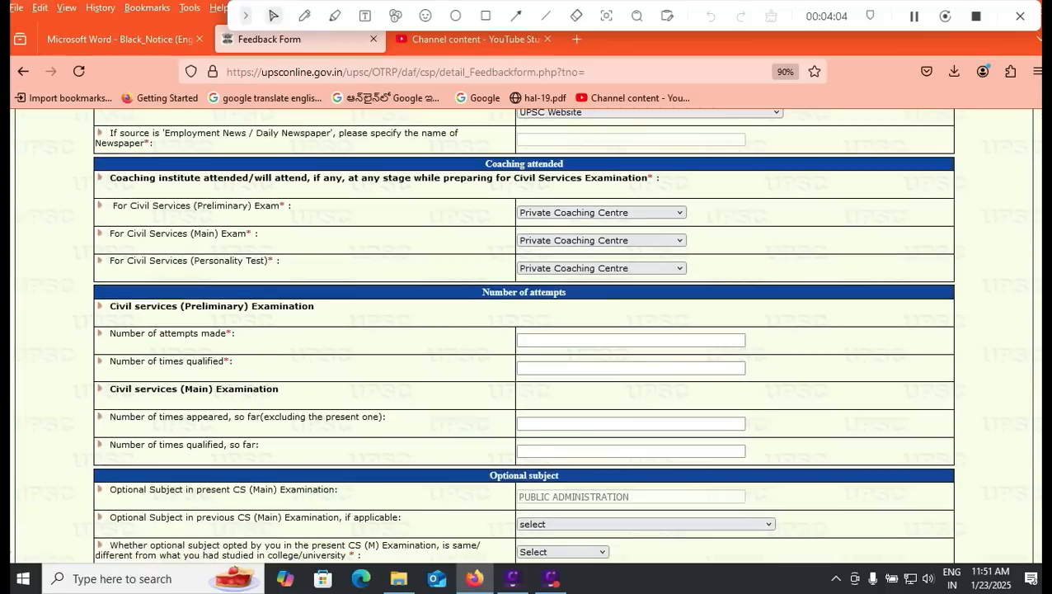
pyautogui.scroll(-2, 525, 337)
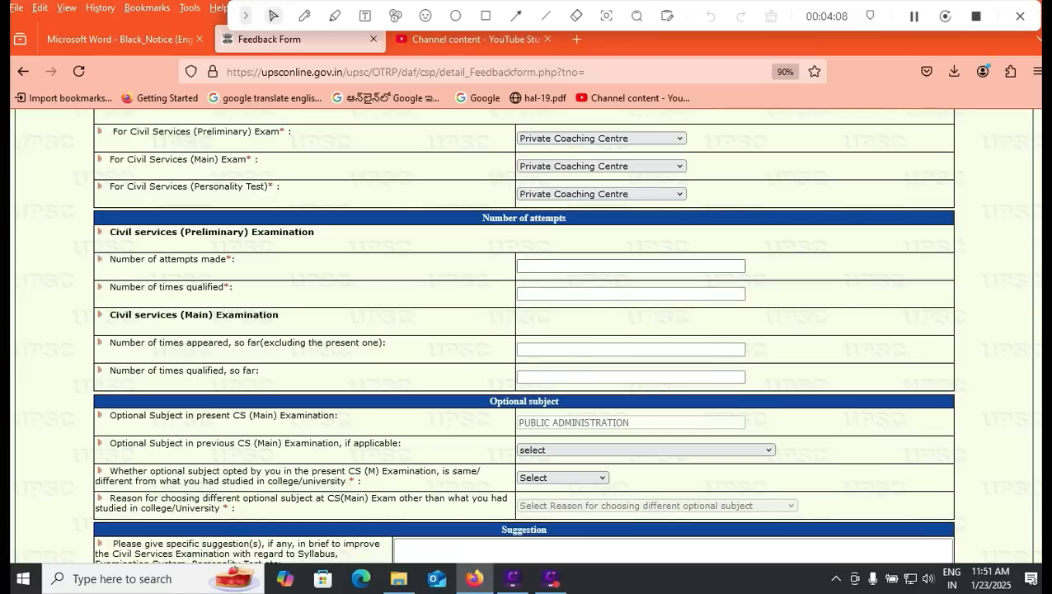
# Step: Enter 01 Preliminary Examination attempts made and 00 times qualified
pyautogui.click(594, 266)
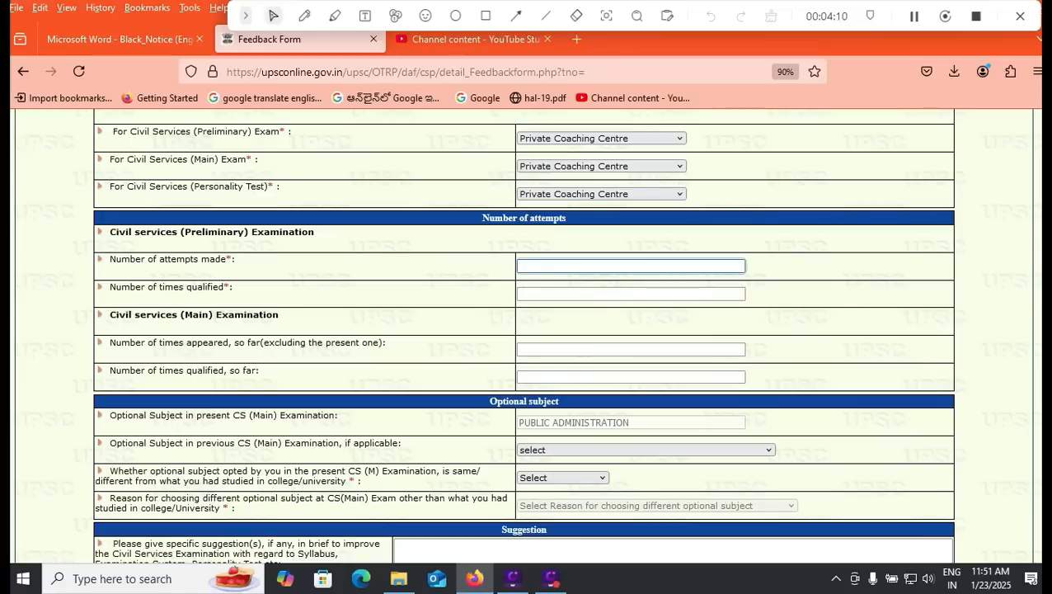
pyautogui.write('01')
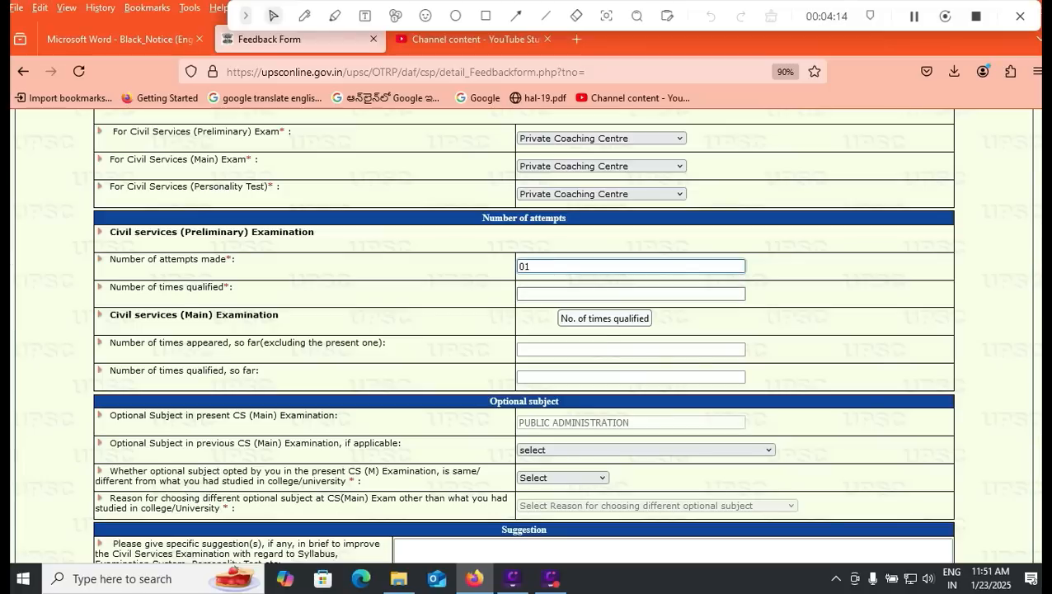
pyautogui.click(559, 294)
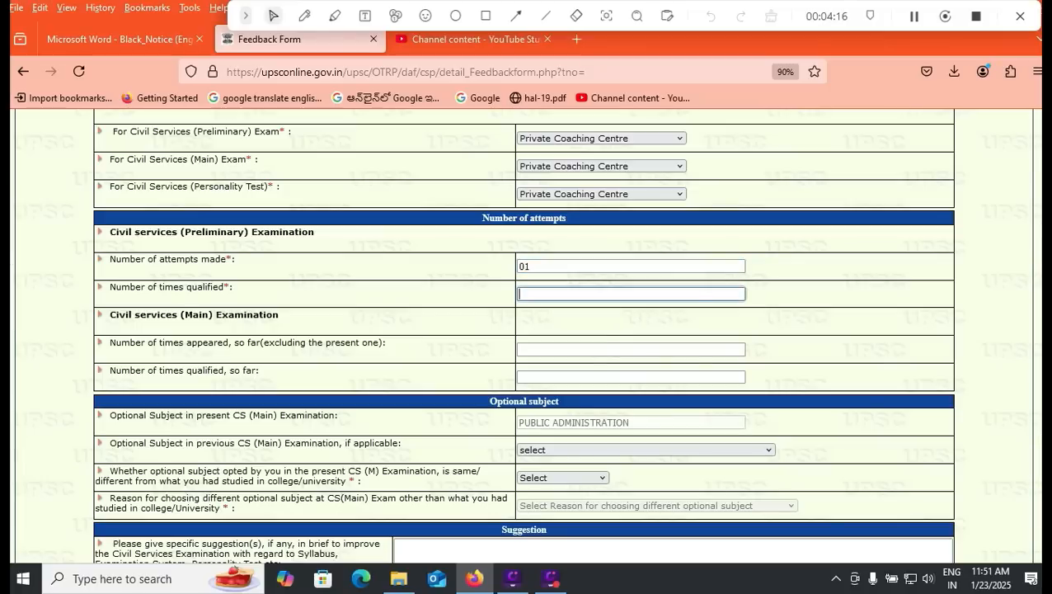
pyautogui.write('00')
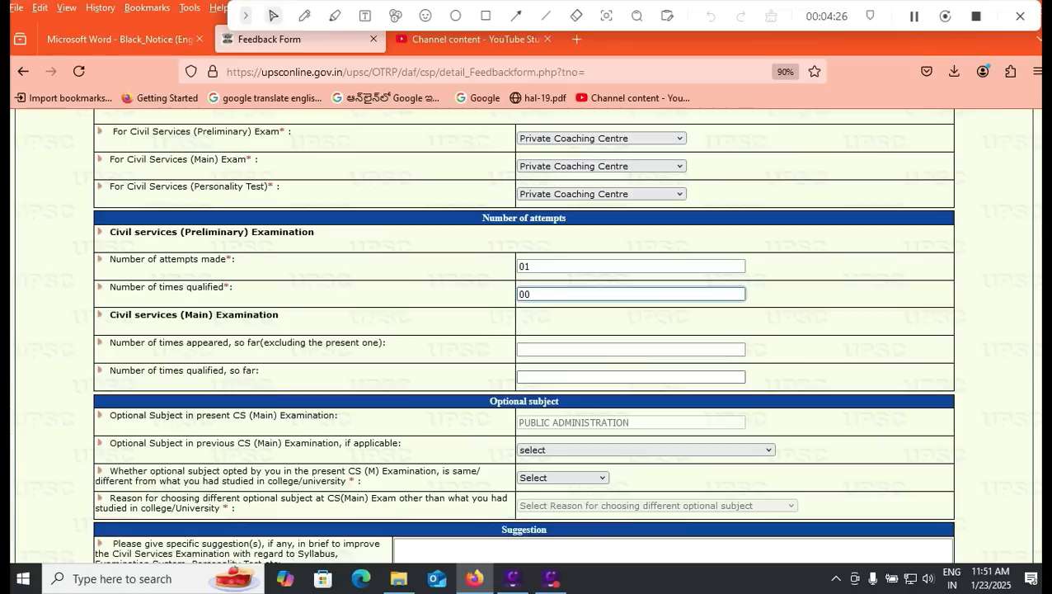
pyautogui.scroll(-2, 536, 376)
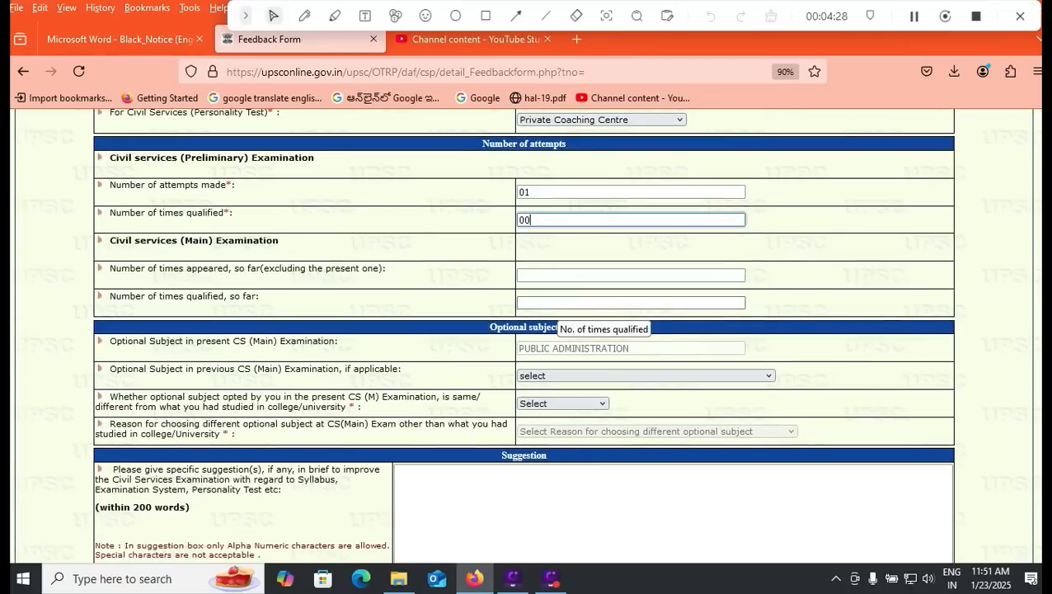
pyautogui.scroll(-2, 524, 329)
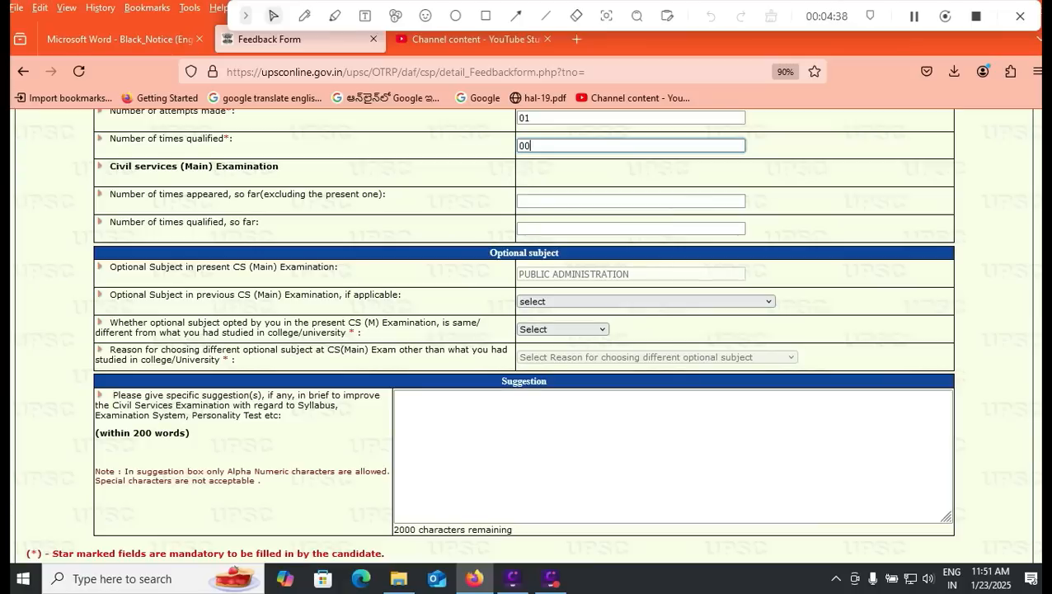
# Step: Leave the previous optional subject unset, mark it 'Same subject', and begin the suggestion box
pyautogui.click(646, 301)
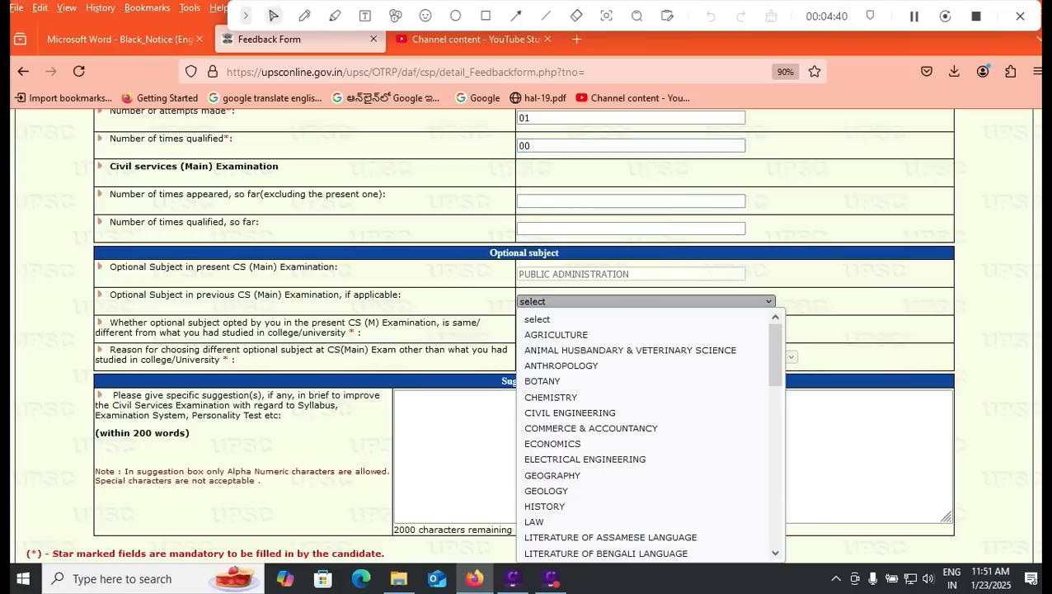
pyautogui.click(646, 302)
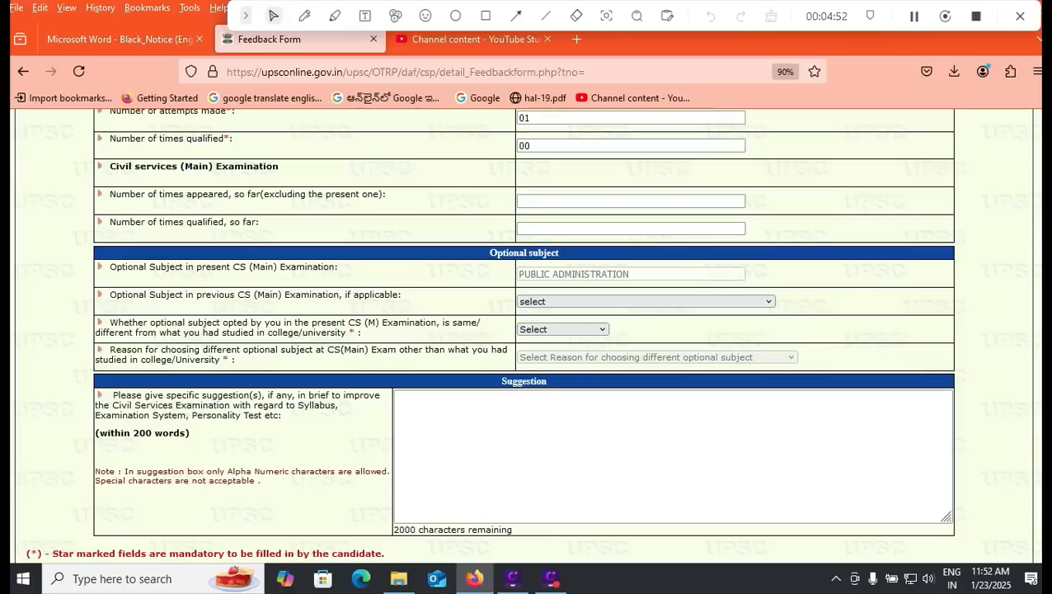
pyautogui.click(563, 329)
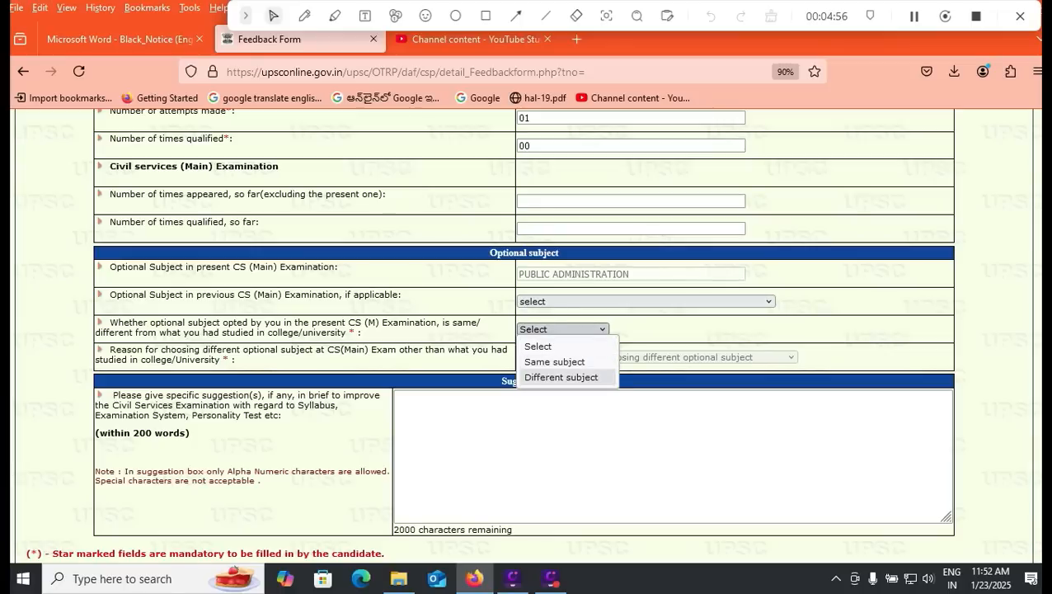
pyautogui.click(555, 362)
pyautogui.scroll(-1, 524, 334)
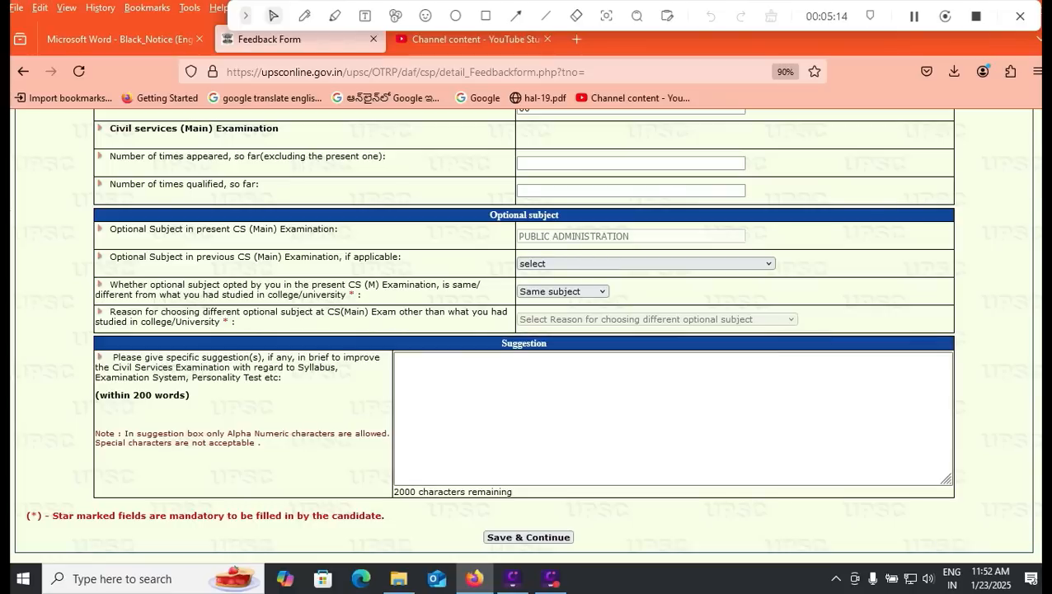
pyautogui.click(494, 384)
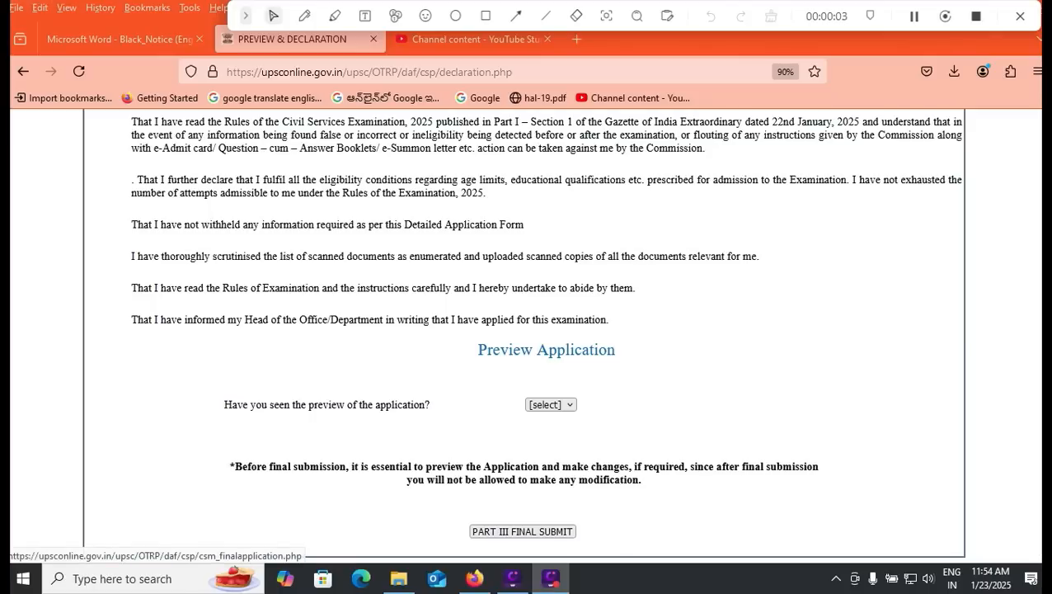
# Step: Answer Yes to having seen the application preview and final-submit Part III
pyautogui.click(551, 405)
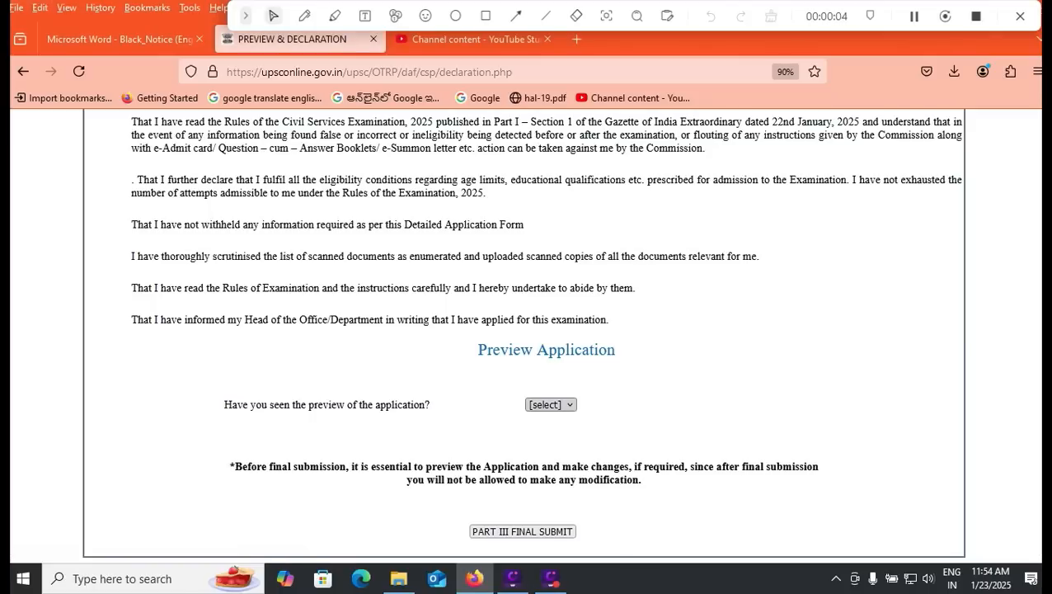
pyautogui.click(543, 440)
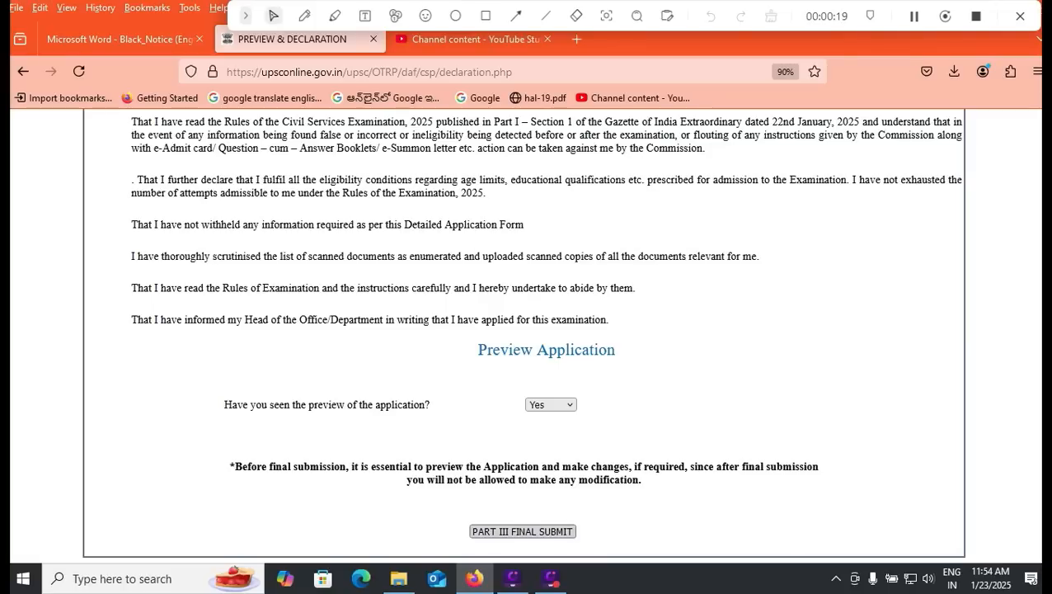
pyautogui.click(523, 532)
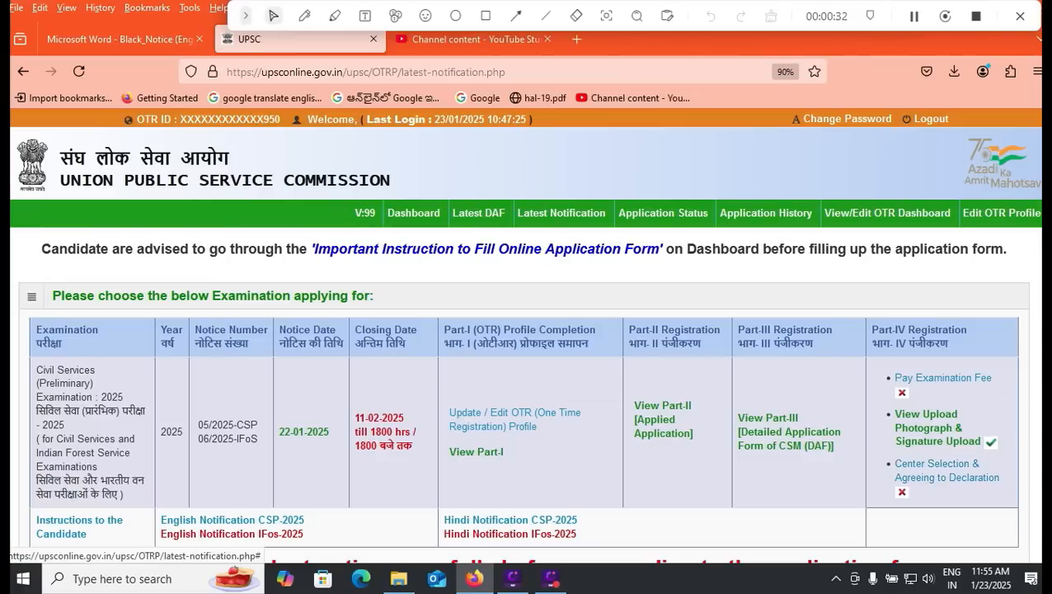
# Step: Choose online payment for the examination fee and continue to the SBI gateway
pyautogui.click(946, 471)
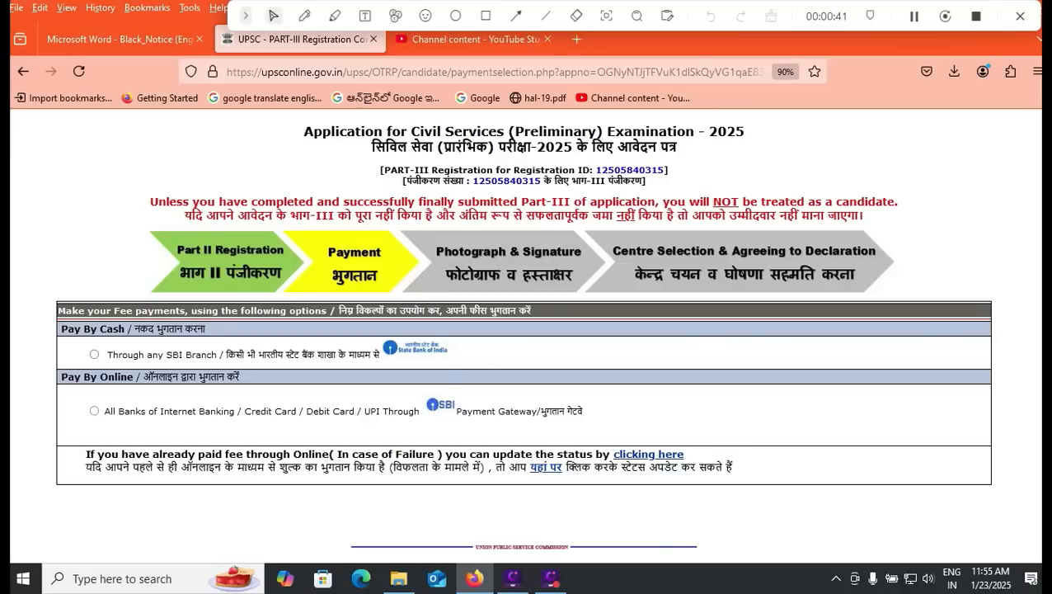
pyautogui.click(94, 411)
pyautogui.click(567, 442)
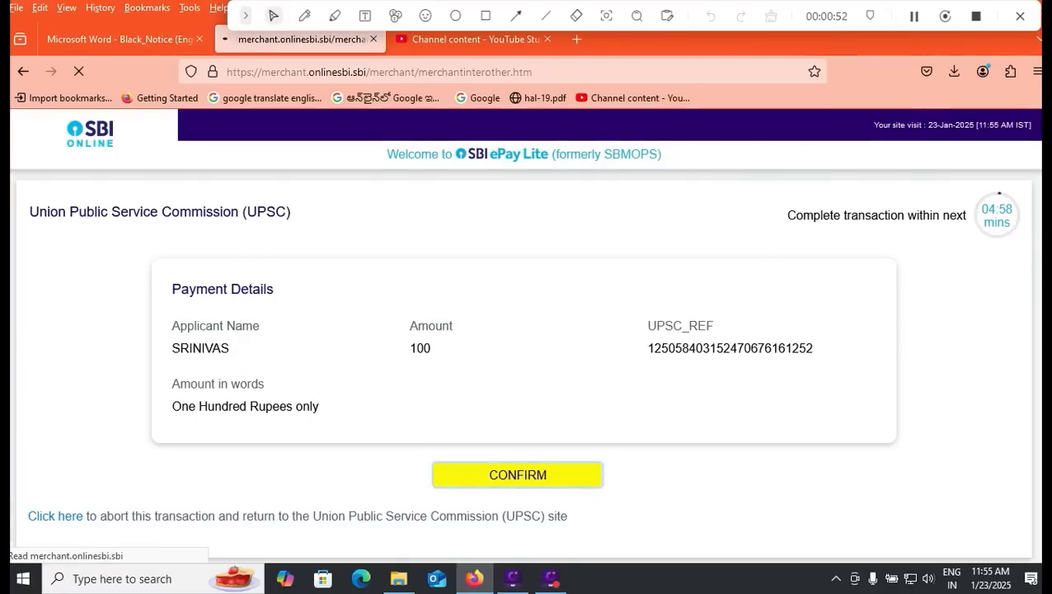
# Step: Confirm the 100-rupee UPSC fee payment by debit card on SBI ePay Lite
pyautogui.click(517, 481)
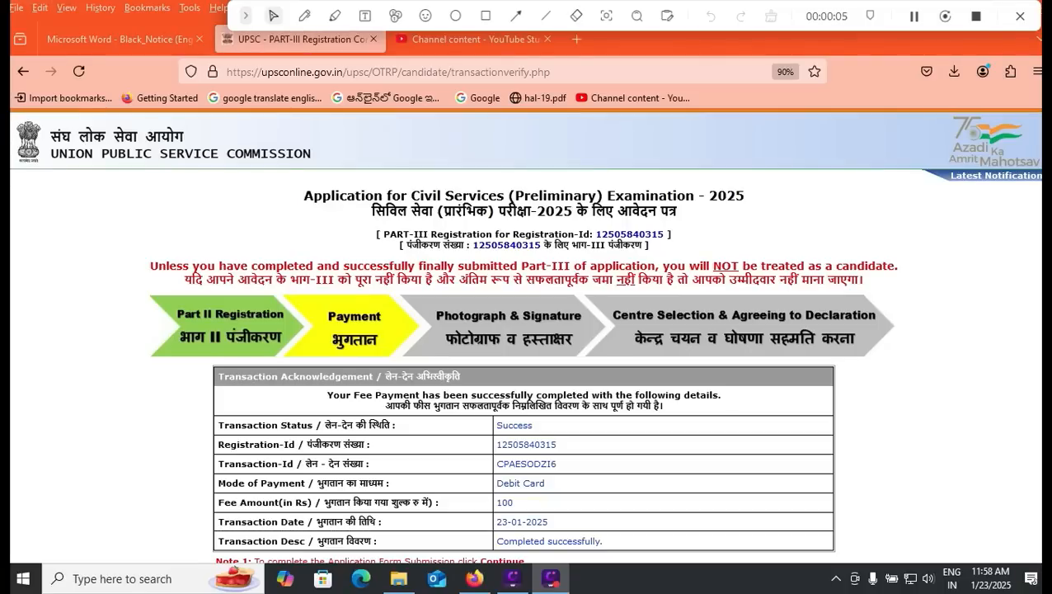
# Step: From the Latest Notification dashboard, open Part-IV 'Center Selection & Agreeing to Declaration'
pyautogui.click(995, 175)
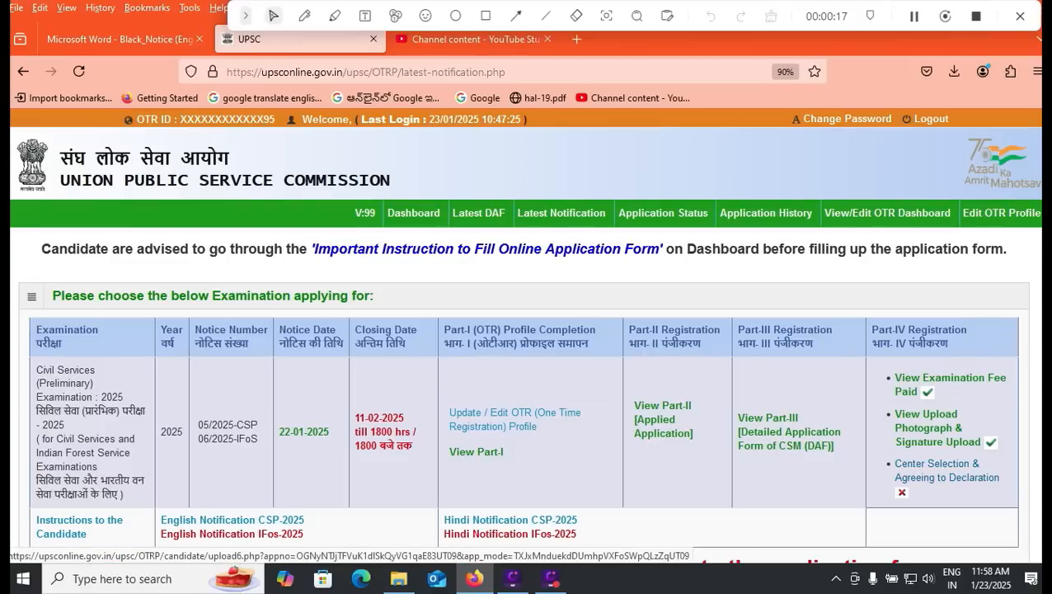
pyautogui.click(936, 470)
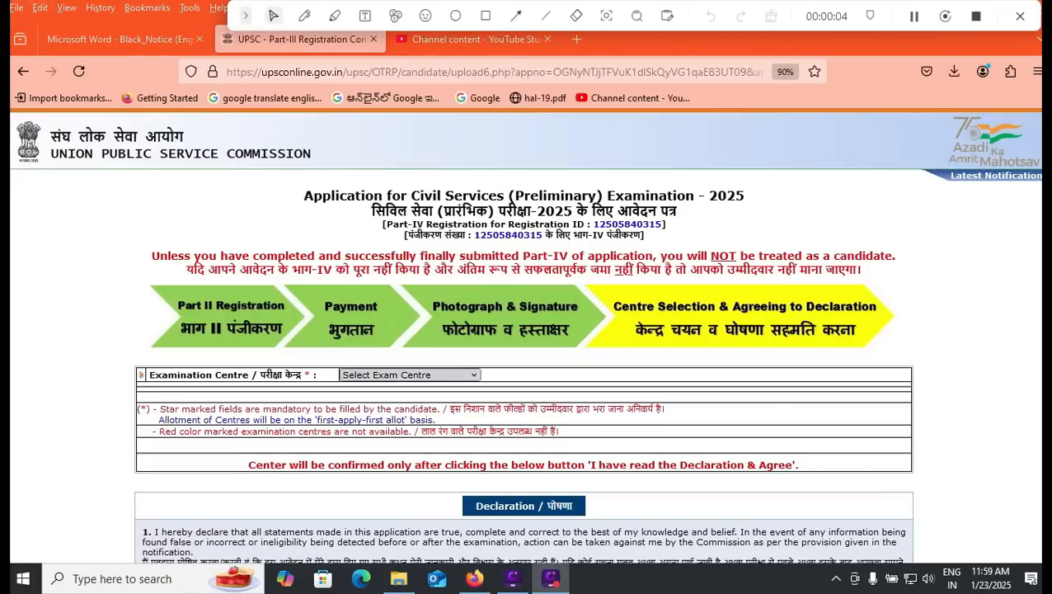
# Step: Choose Tirupati as the examination centre
pyautogui.click(410, 374)
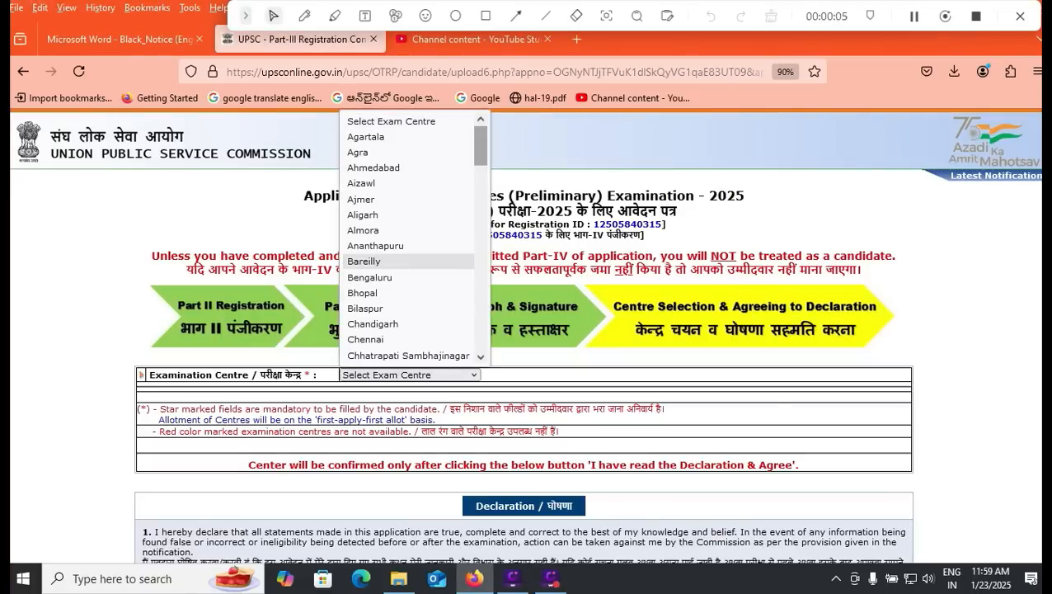
pyautogui.scroll(-4, 409, 260)
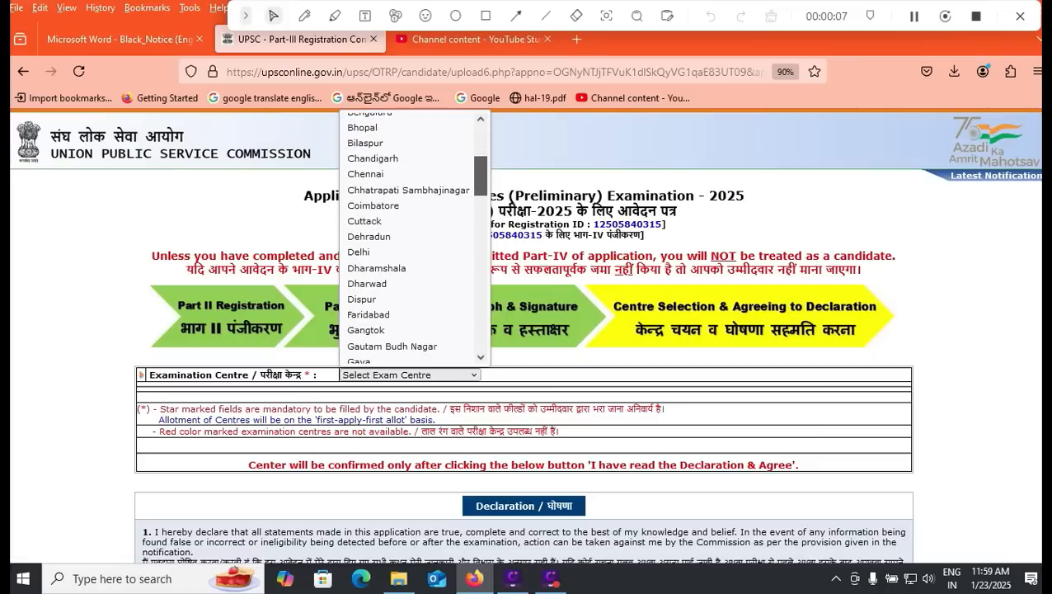
pyautogui.scroll(-2, 414, 239)
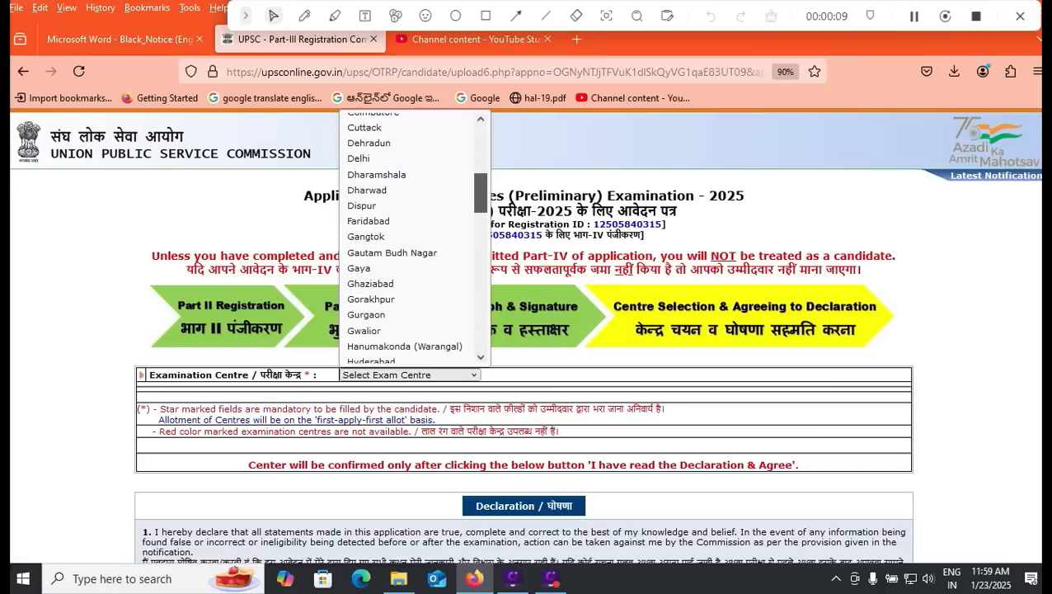
pyautogui.scroll(-1, 414, 239)
pyautogui.scroll(-2, 414, 239)
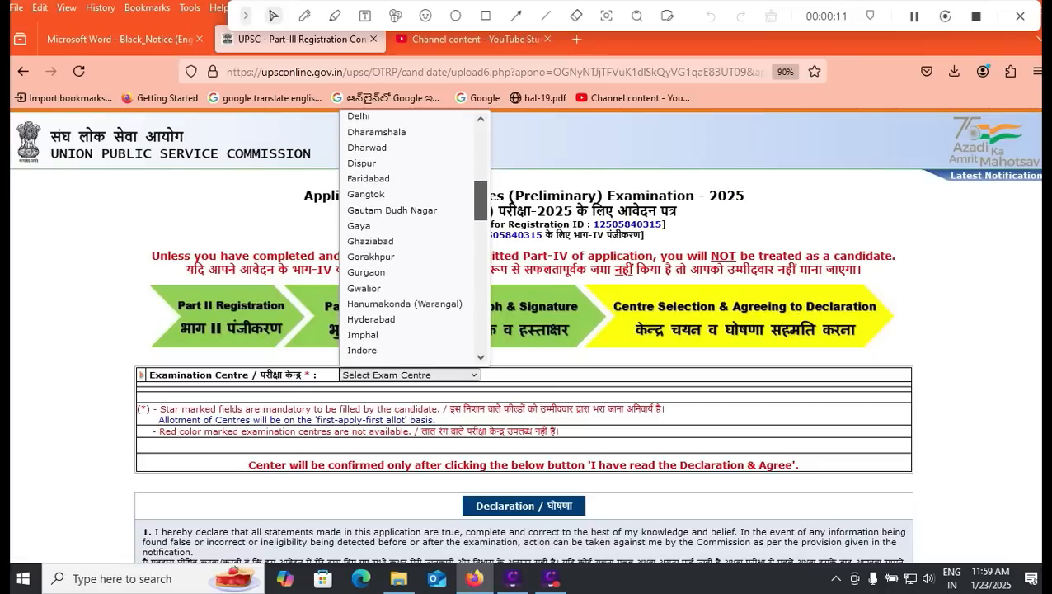
pyautogui.scroll(-5, 414, 239)
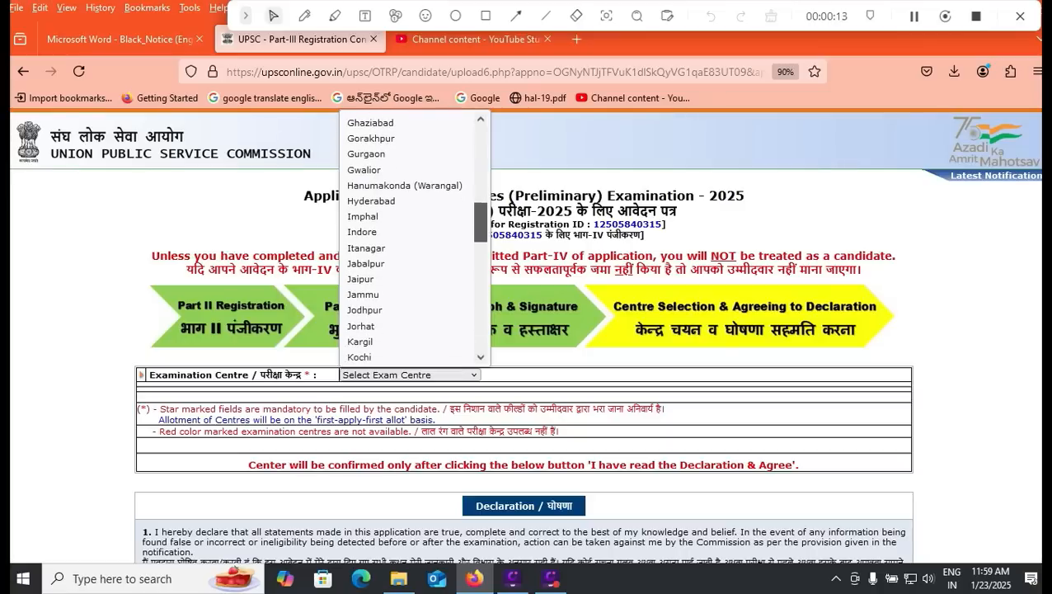
pyautogui.scroll(-5, 414, 239)
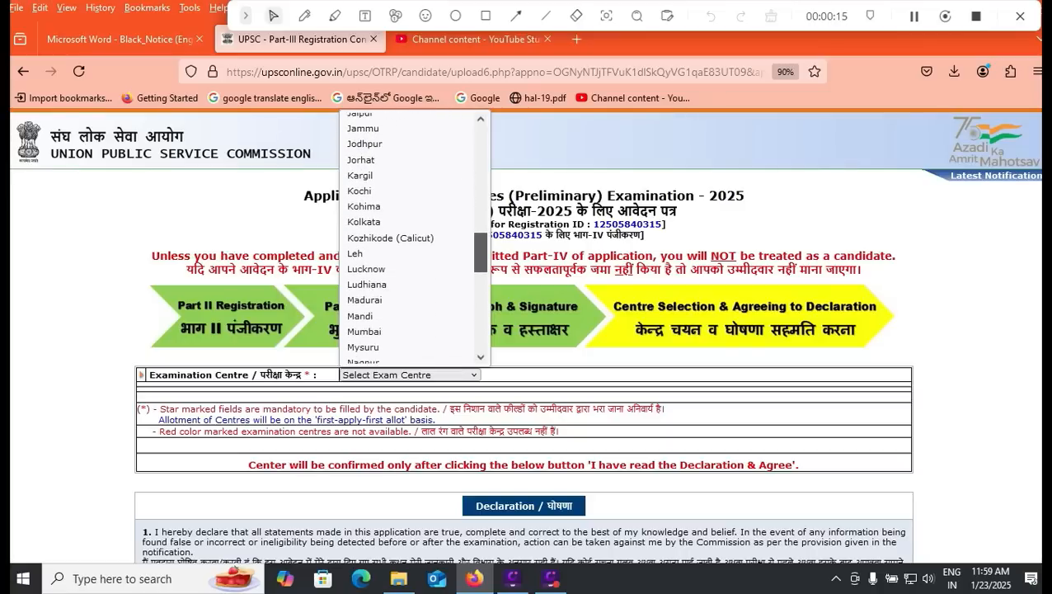
pyautogui.scroll(-7, 414, 239)
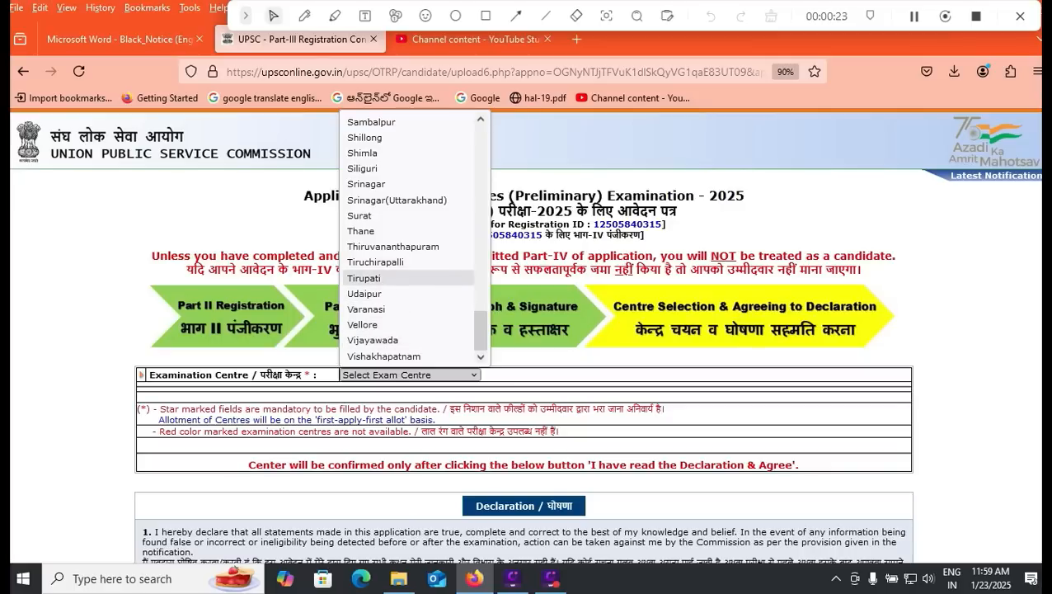
pyautogui.click(380, 278)
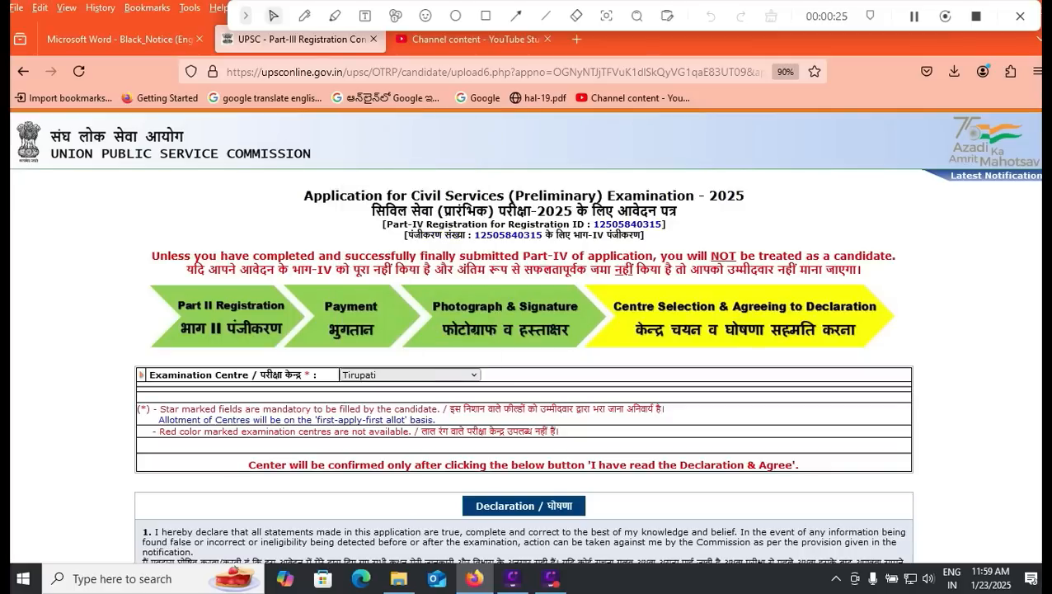
# Step: Agree to the declaration to submit the application and return to the dashboard
pyautogui.scroll(-5, 524, 329)
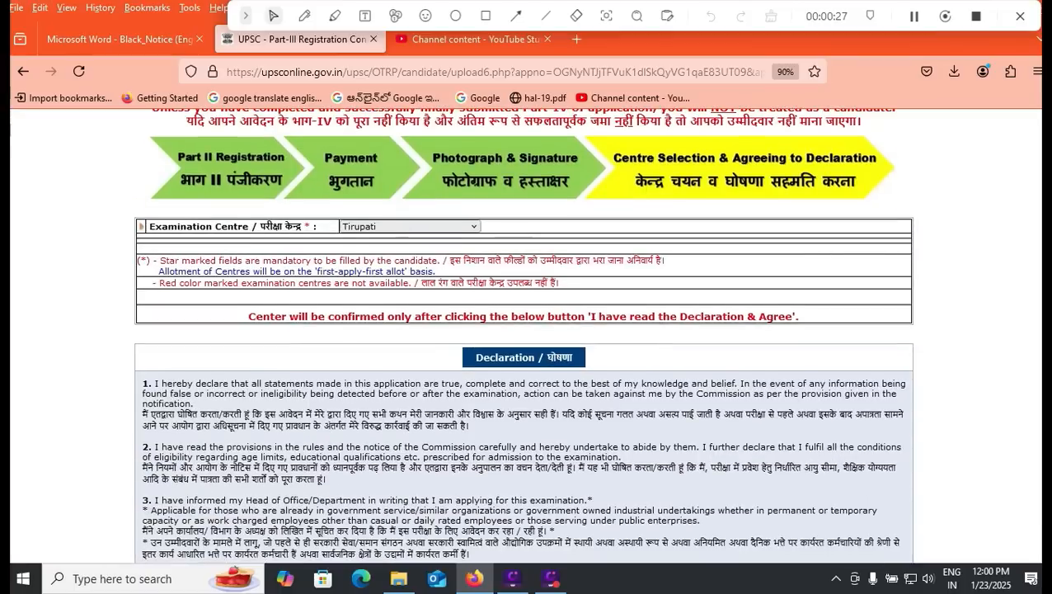
pyautogui.scroll(-1, 524, 330)
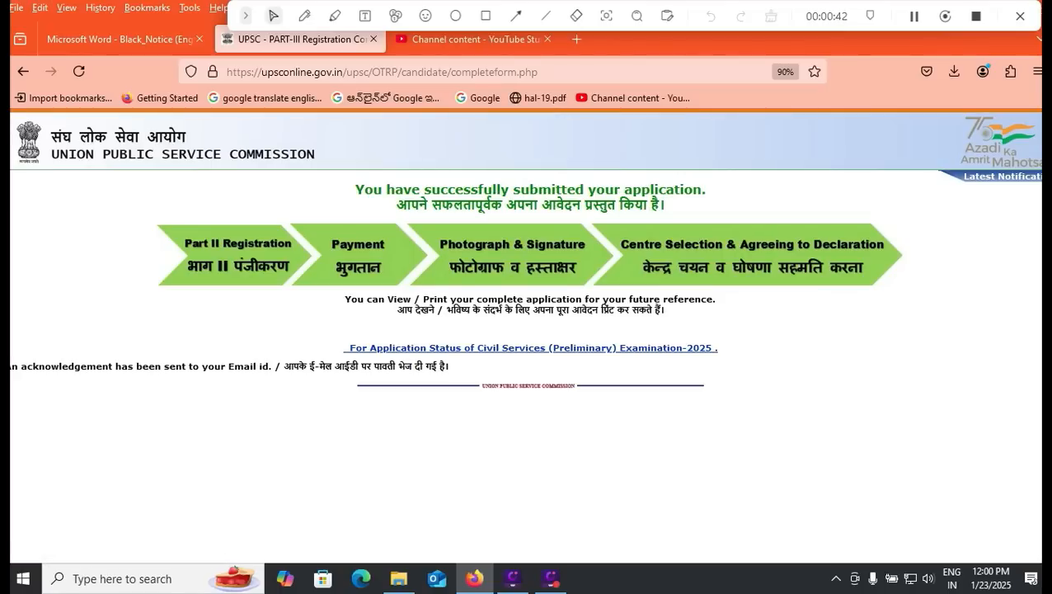
pyautogui.click(530, 347)
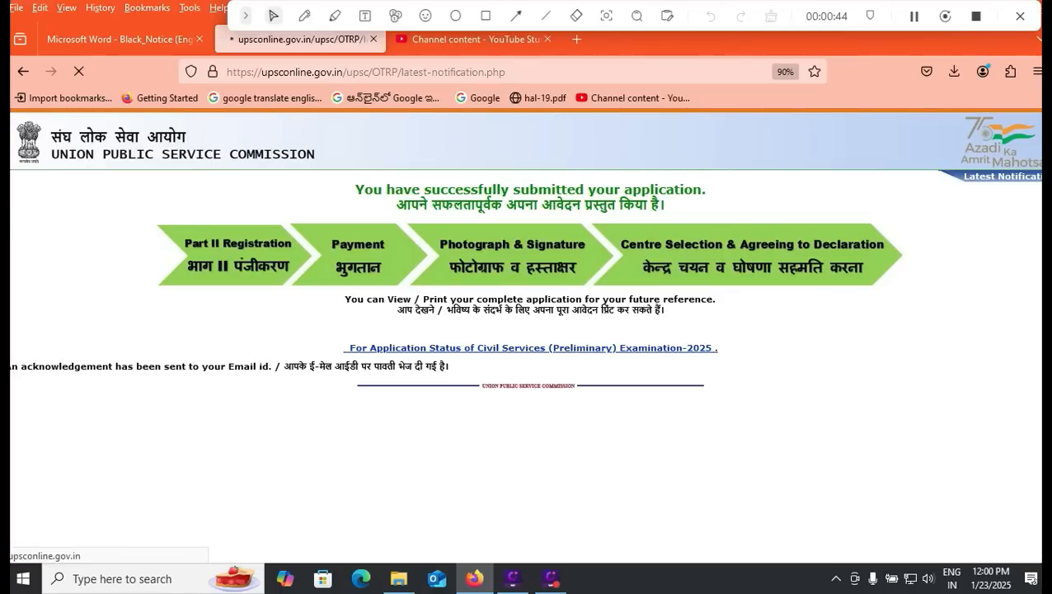